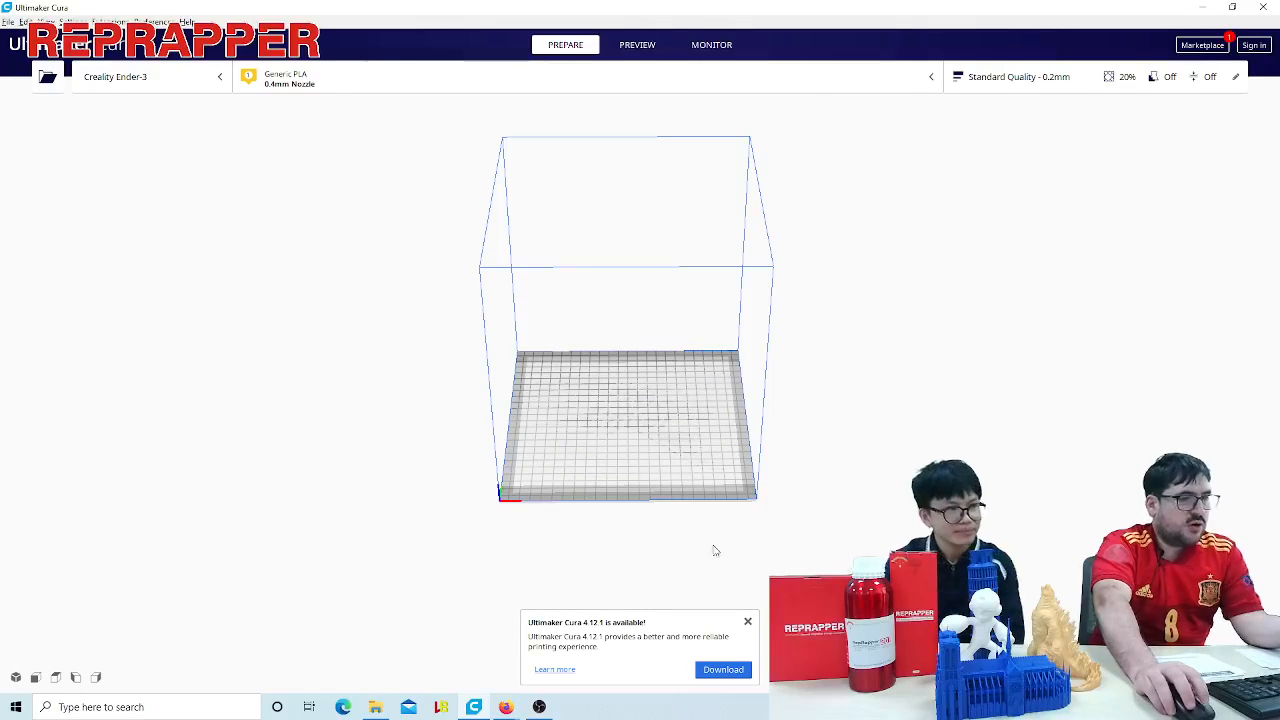
- Dismiss the software update notification and look over the empty build volume
{"action": "left_click", "coordinate": [747, 622]}
{"action": "scroll", "coordinate": [617, 415], "scroll_direction": "up", "scroll_amount": 4}
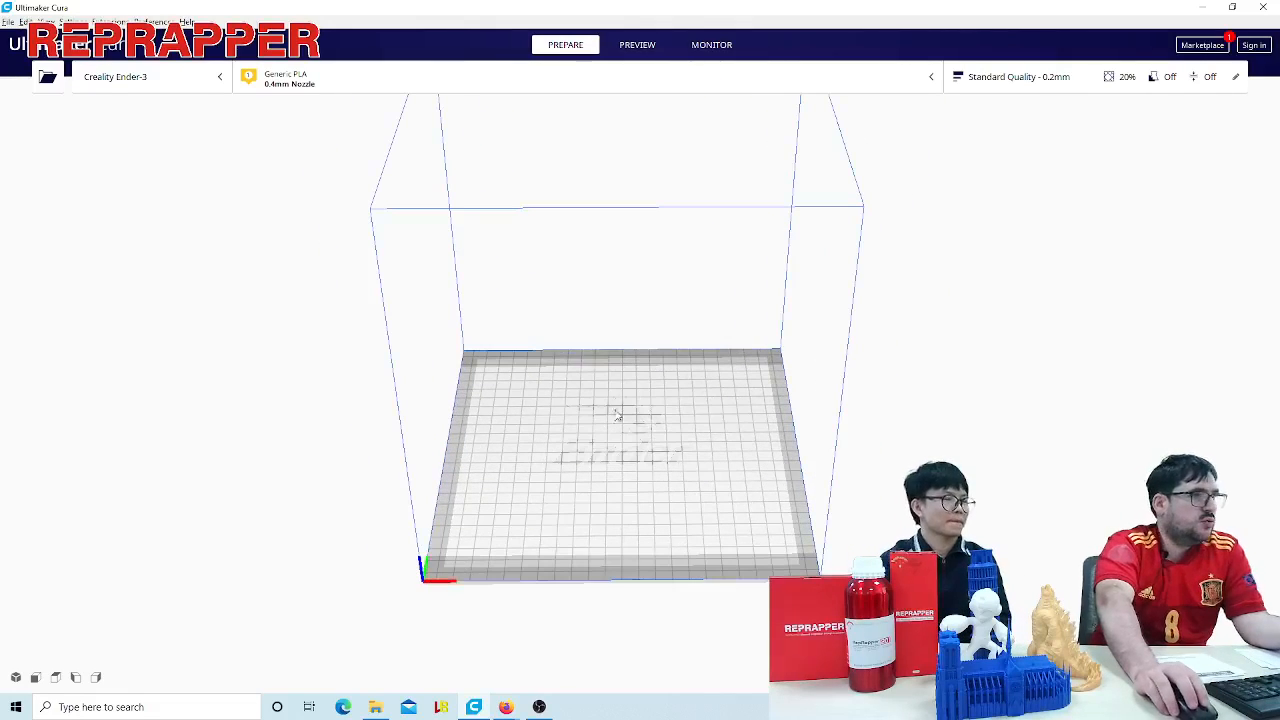
{"action": "right_click_drag", "start_coordinate": [869, 385], "coordinate": [741, 417]}
{"action": "right_click_drag", "start_coordinate": [654, 460], "coordinate": [545, 390]}
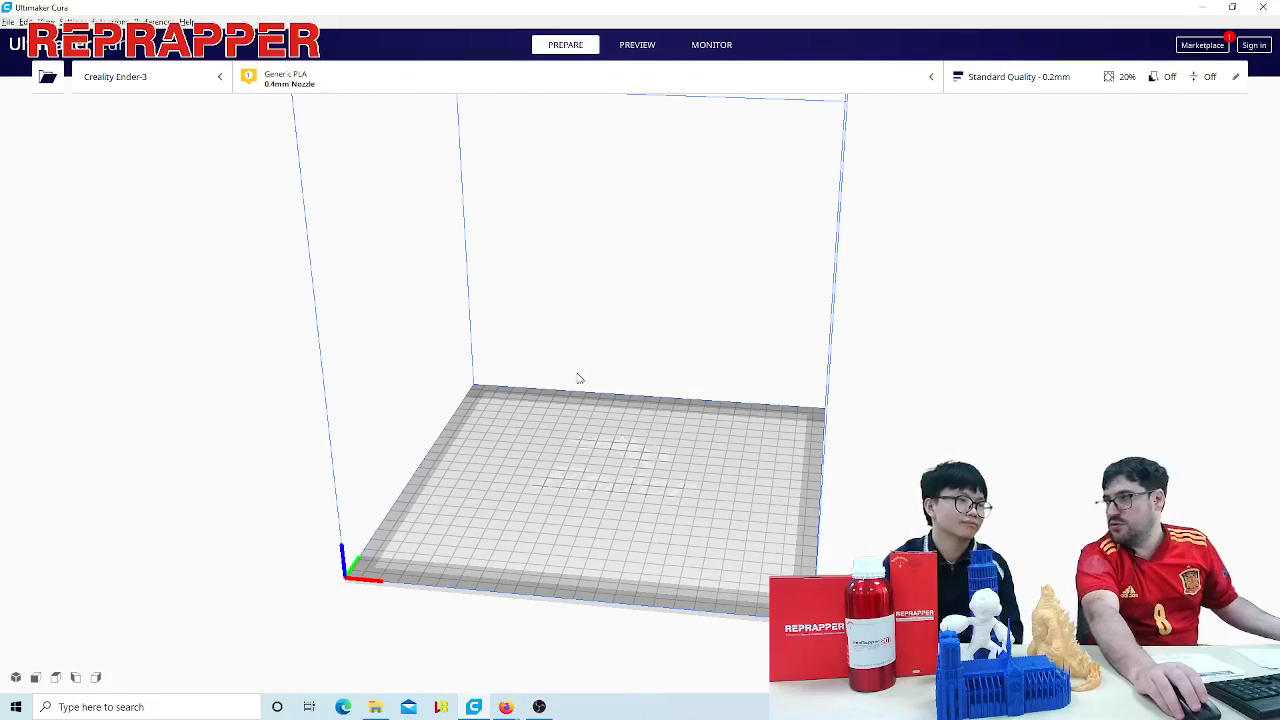
{"action": "scroll", "coordinate": [614, 430], "scroll_direction": "down", "scroll_amount": 2}
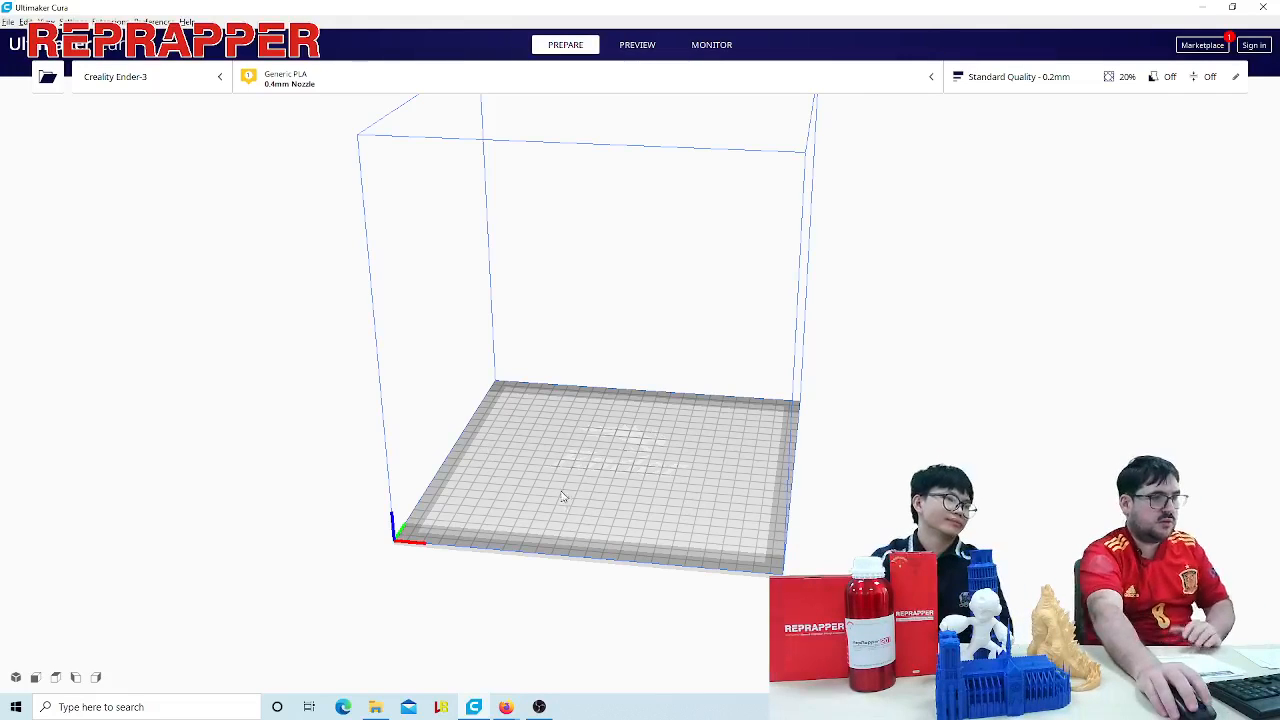
{"action": "mouse_move", "coordinate": [563, 491]}
{"action": "right_mouse_down"}
{"action": "mouse_move", "coordinate": [587, 512]}
{"action": "mouse_move", "coordinate": [749, 443]}
{"action": "mouse_move", "coordinate": [677, 529]}
{"action": "mouse_move", "coordinate": [574, 511]}
{"action": "mouse_move", "coordinate": [508, 457]}
{"action": "mouse_move", "coordinate": [538, 498]}
{"action": "mouse_move", "coordinate": [530, 489]}
{"action": "mouse_move", "coordinate": [517, 509]}
{"action": "mouse_move", "coordinate": [569, 500]}
{"action": "mouse_move", "coordinate": [517, 514]}
{"action": "mouse_move", "coordinate": [564, 490]}
{"action": "right_mouse_up"}
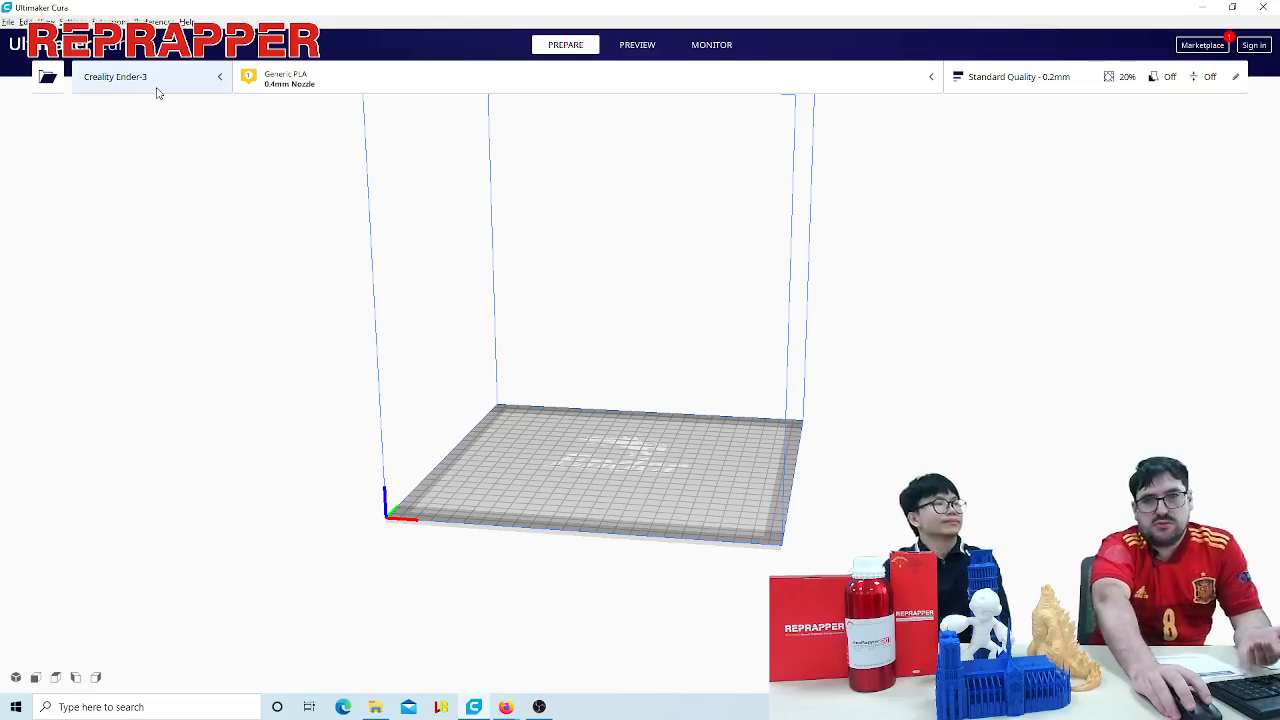
- Add a new non-networked printer using the Custom FFF printer profile from the Custom group
{"action": "left_click", "coordinate": [102, 84]}
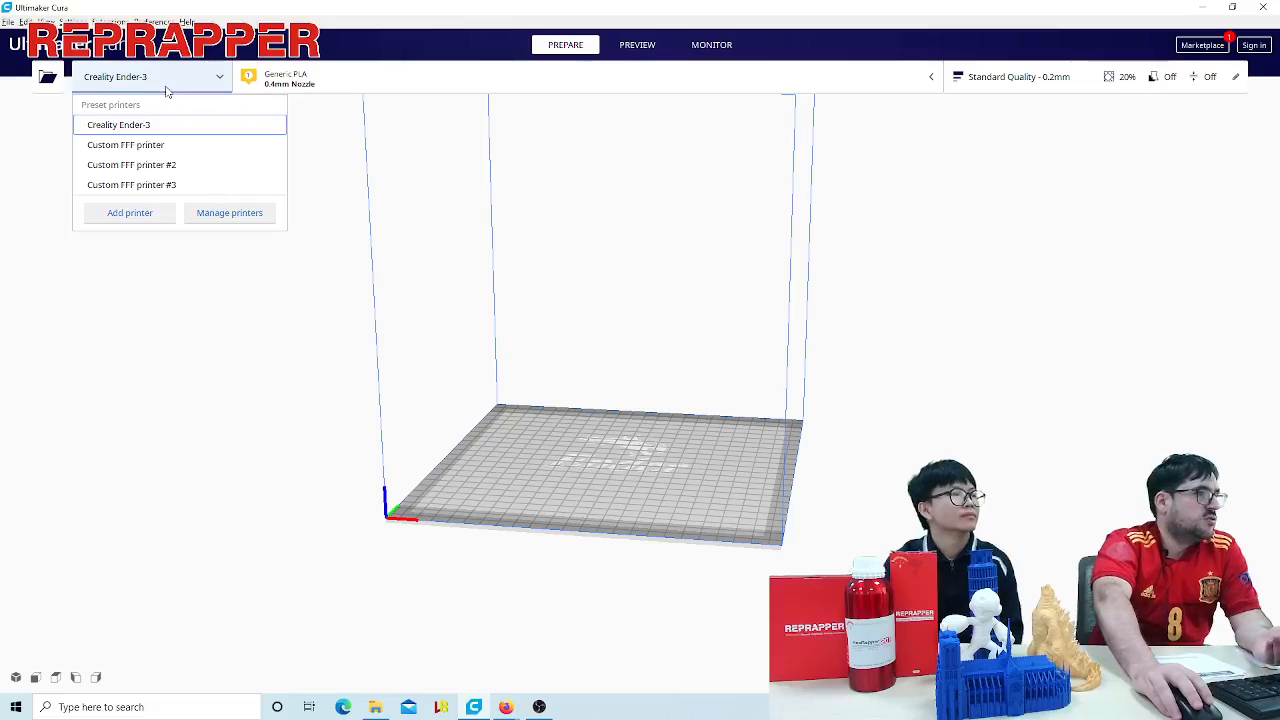
{"action": "left_click", "coordinate": [142, 213]}
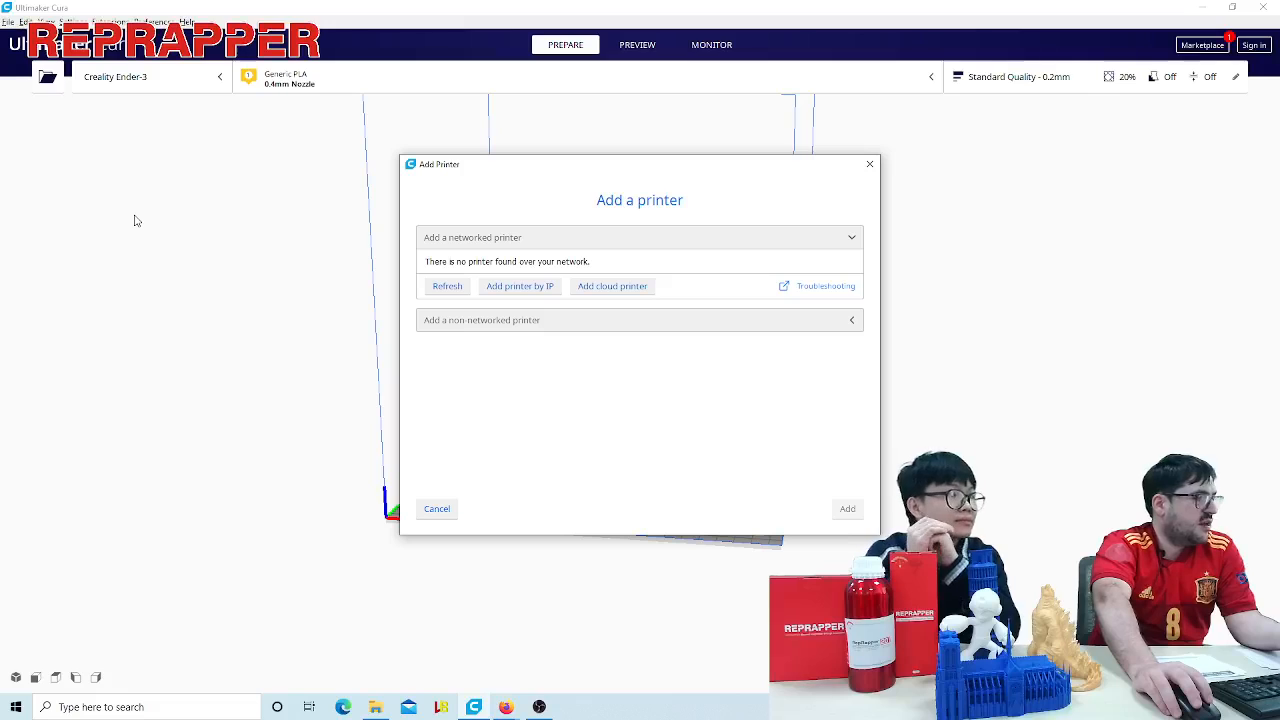
{"action": "left_click", "coordinate": [698, 321]}
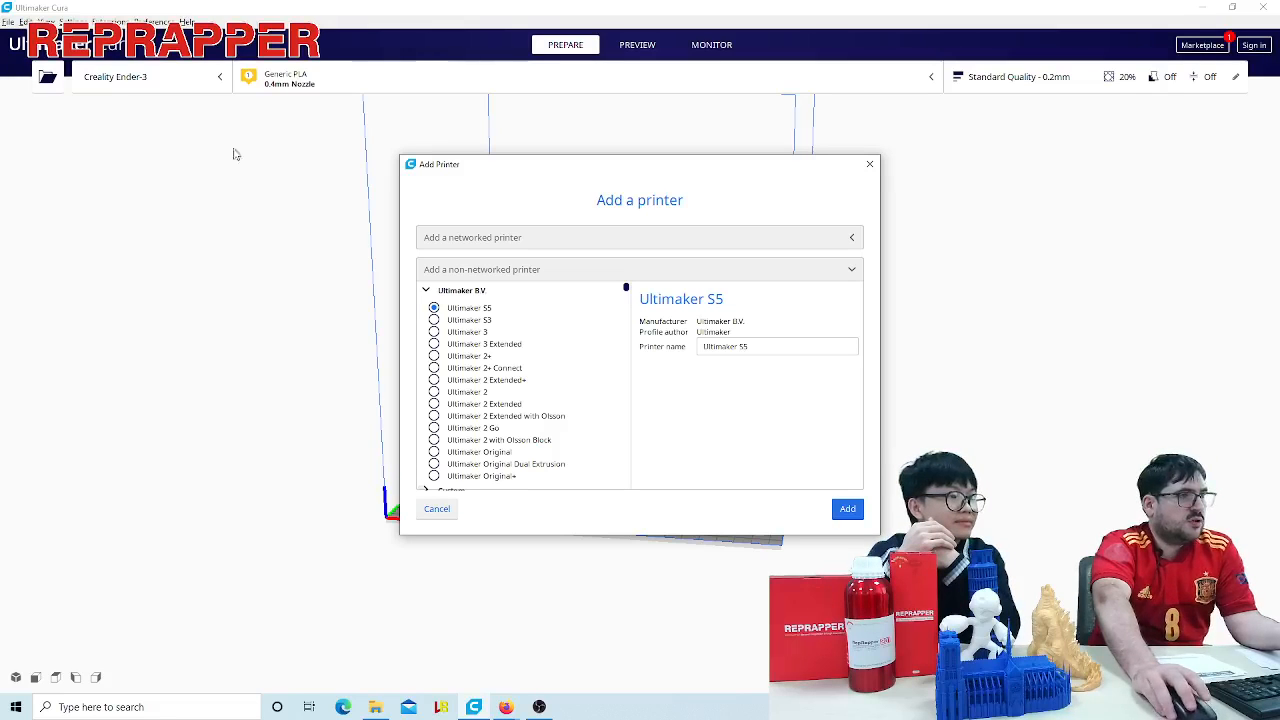
{"action": "scroll", "coordinate": [530, 336], "scroll_direction": "down", "scroll_amount": 10}
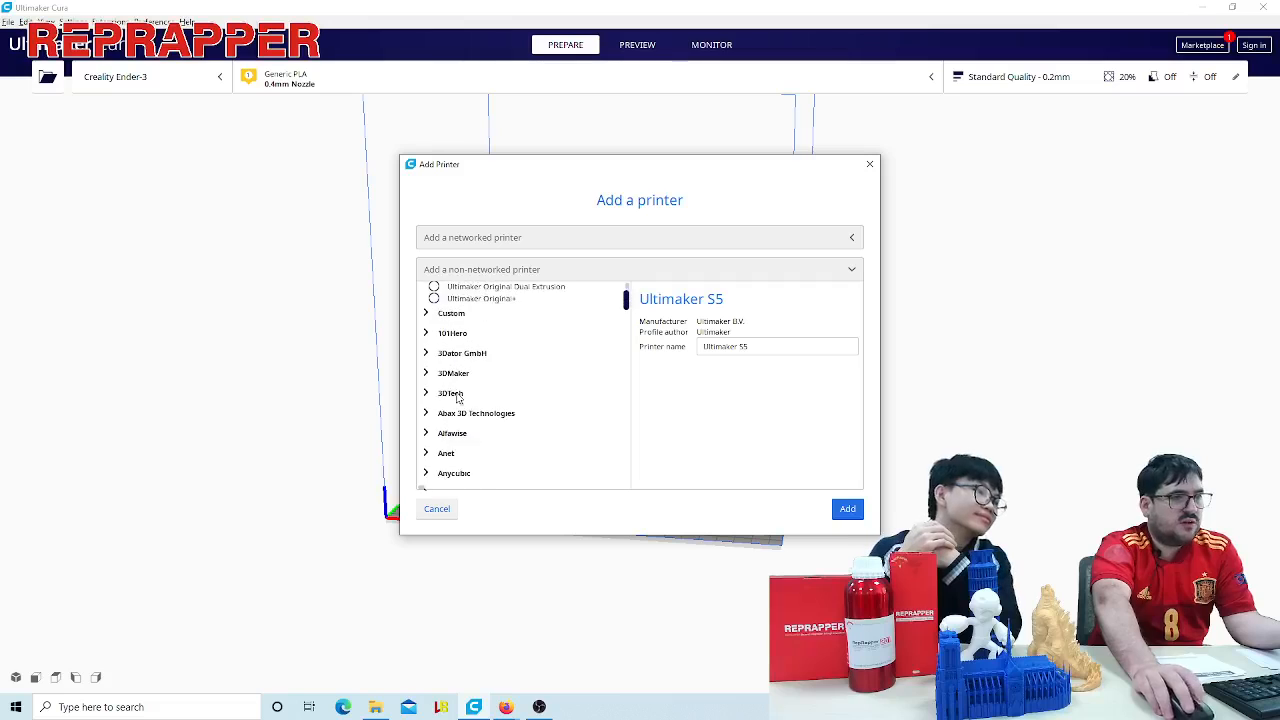
{"action": "left_click_drag", "start_coordinate": [627, 305], "coordinate": [629, 286]}
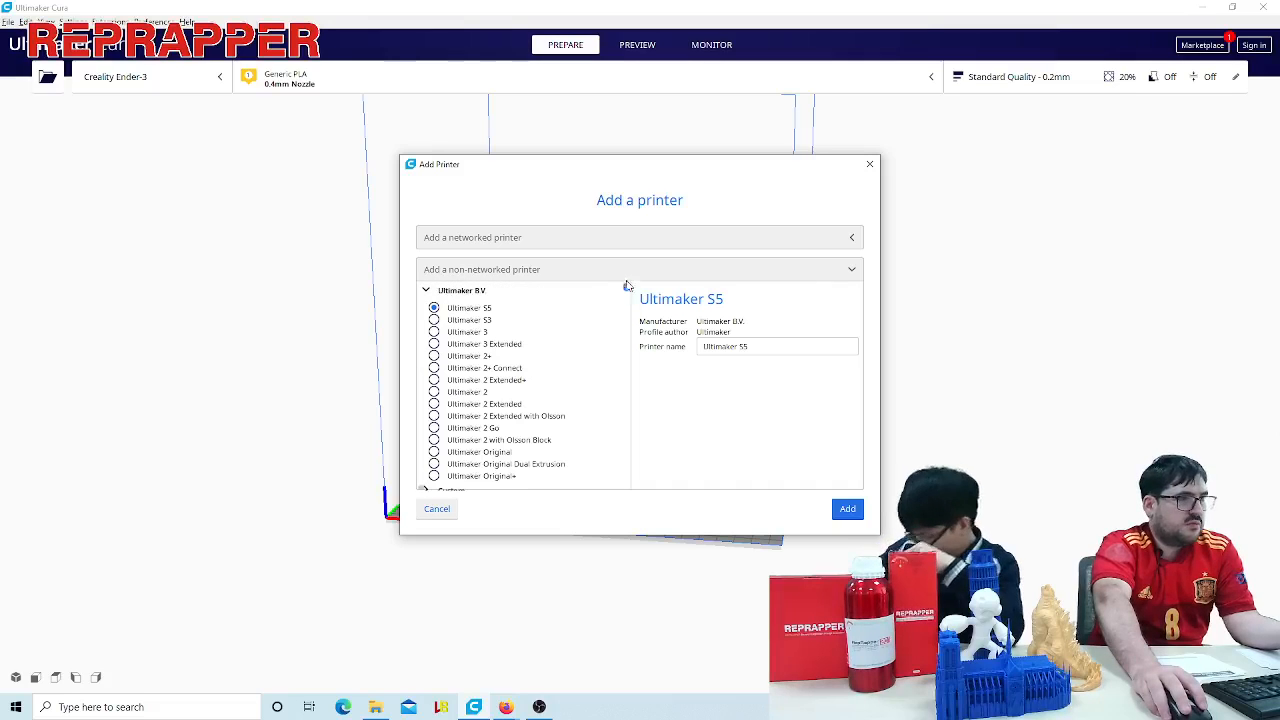
{"action": "scroll", "coordinate": [617, 380], "scroll_direction": "down", "scroll_amount": 20}
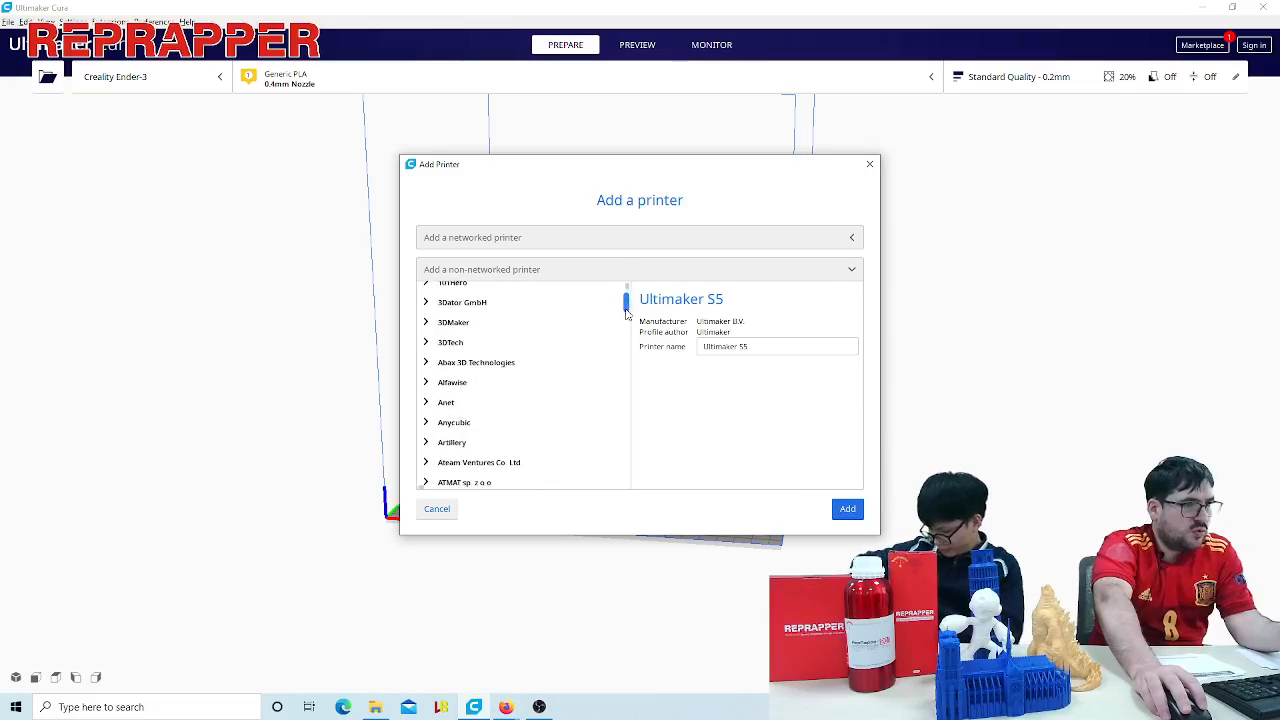
{"action": "scroll", "coordinate": [615, 464], "scroll_direction": "down", "scroll_amount": 10}
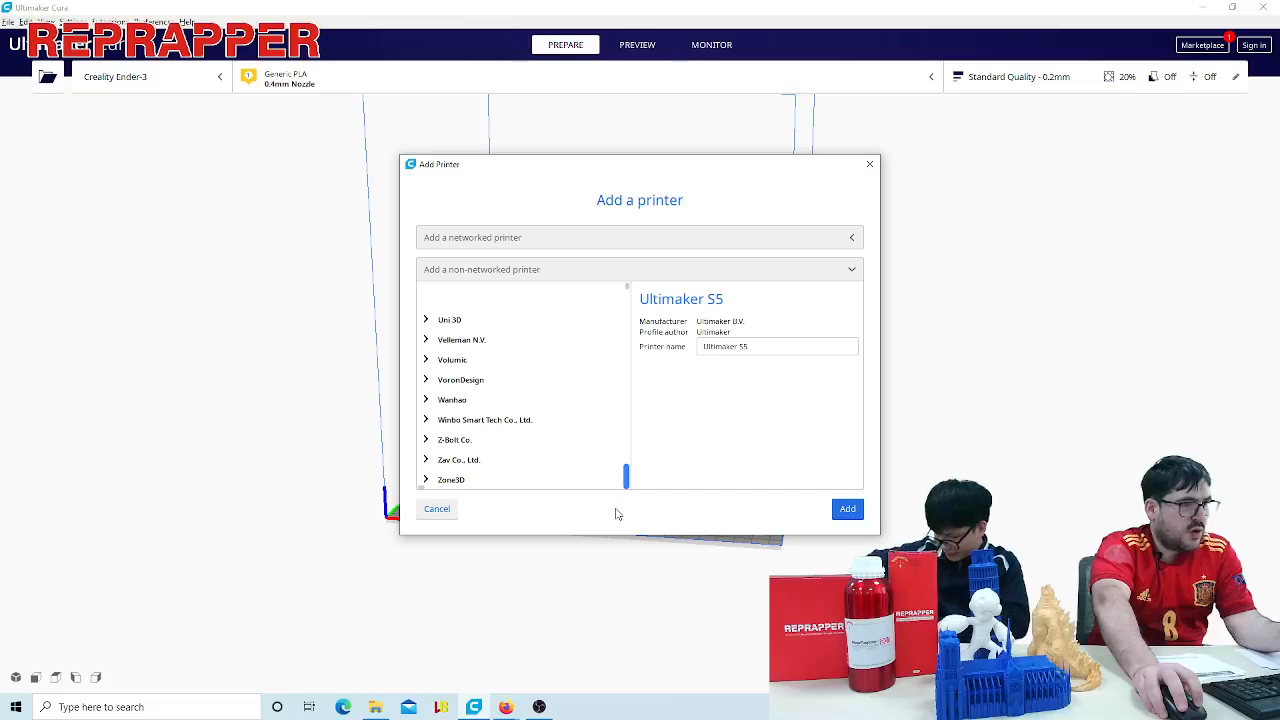
{"action": "scroll", "coordinate": [597, 357], "scroll_direction": "up", "scroll_amount": 20}
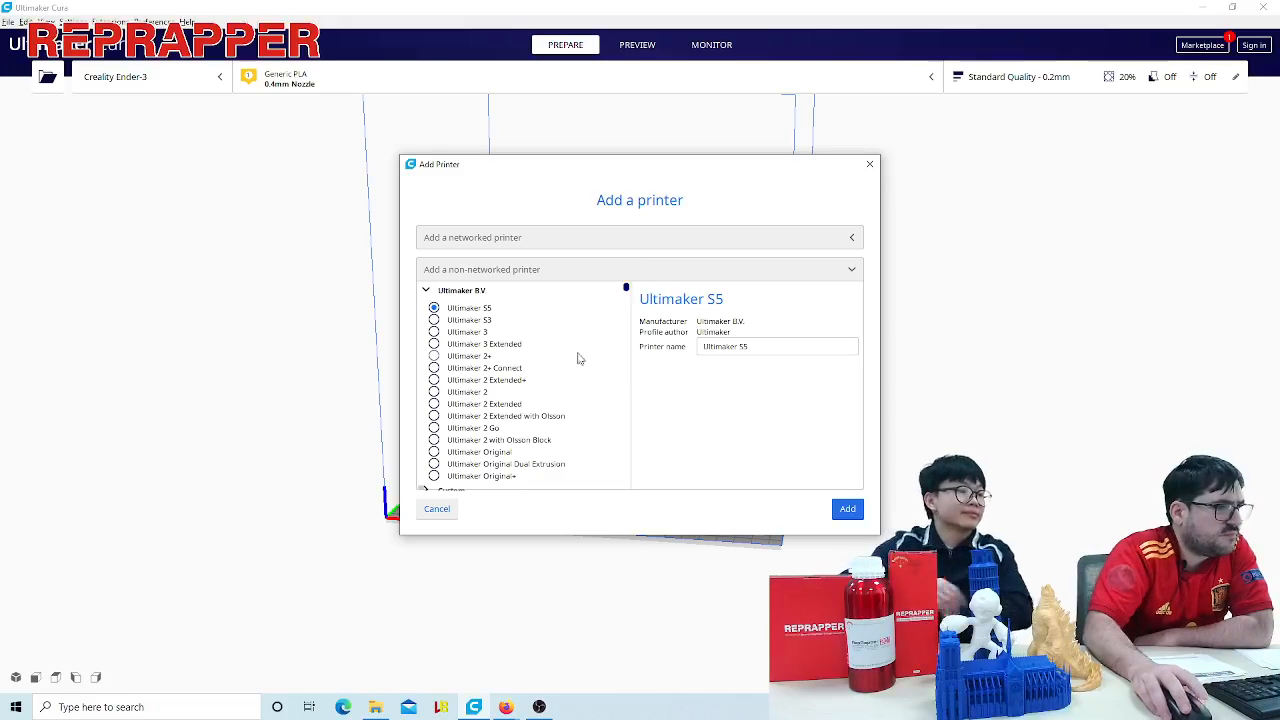
{"action": "scroll", "coordinate": [560, 380], "scroll_direction": "down", "scroll_amount": 1}
{"action": "left_click", "coordinate": [433, 471]}
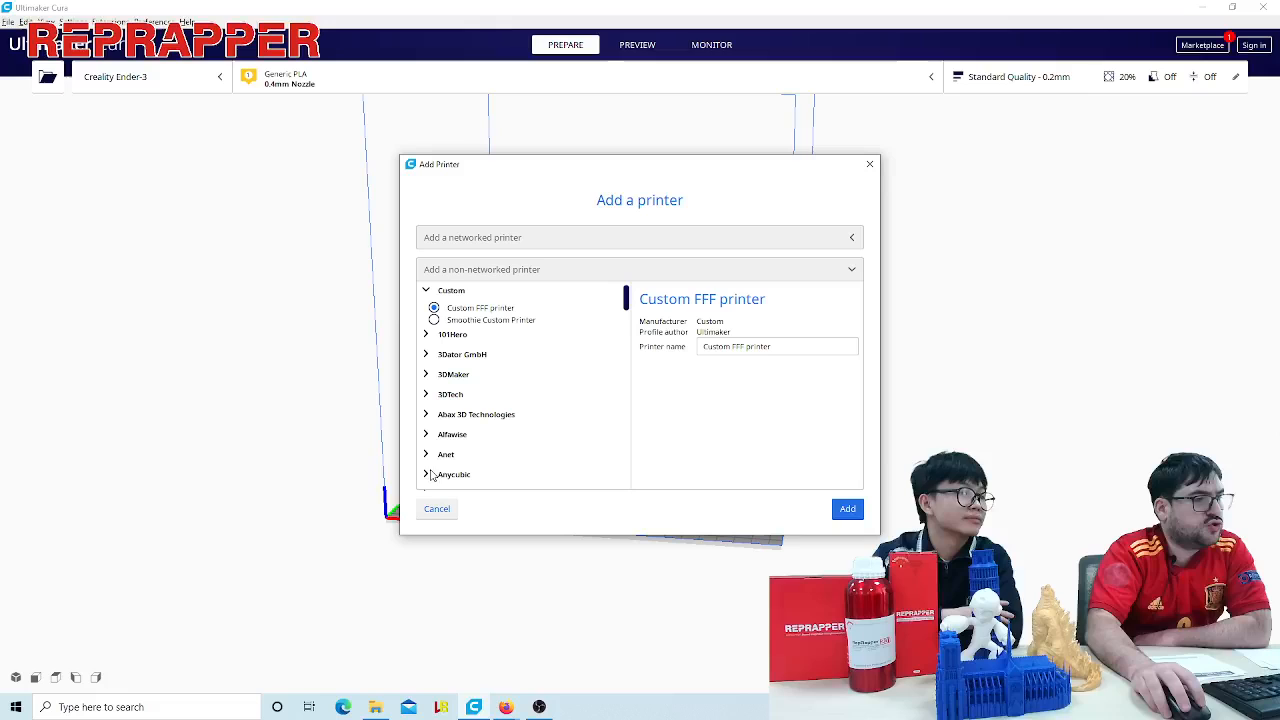
{"action": "left_click", "coordinate": [849, 510]}
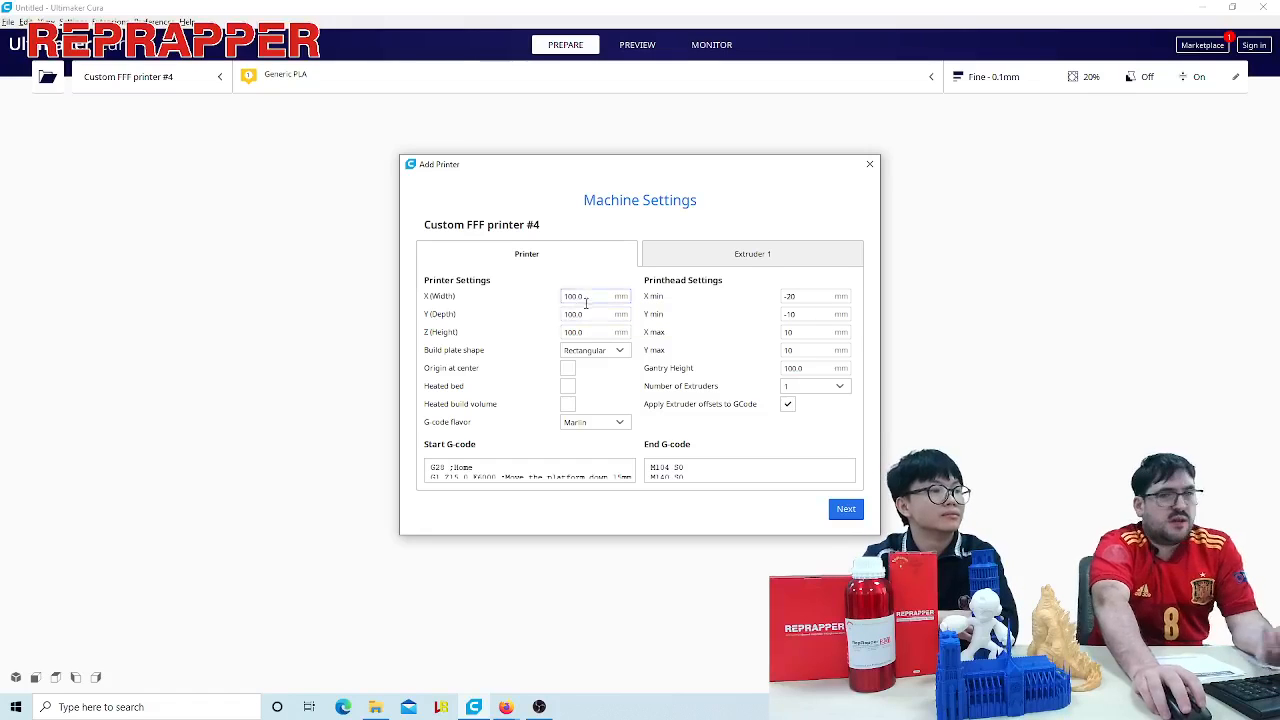
- Set the custom printer's build volume to 220 mm width, 220 mm depth and 250 mm height
{"action": "left_click", "coordinate": [595, 296]}
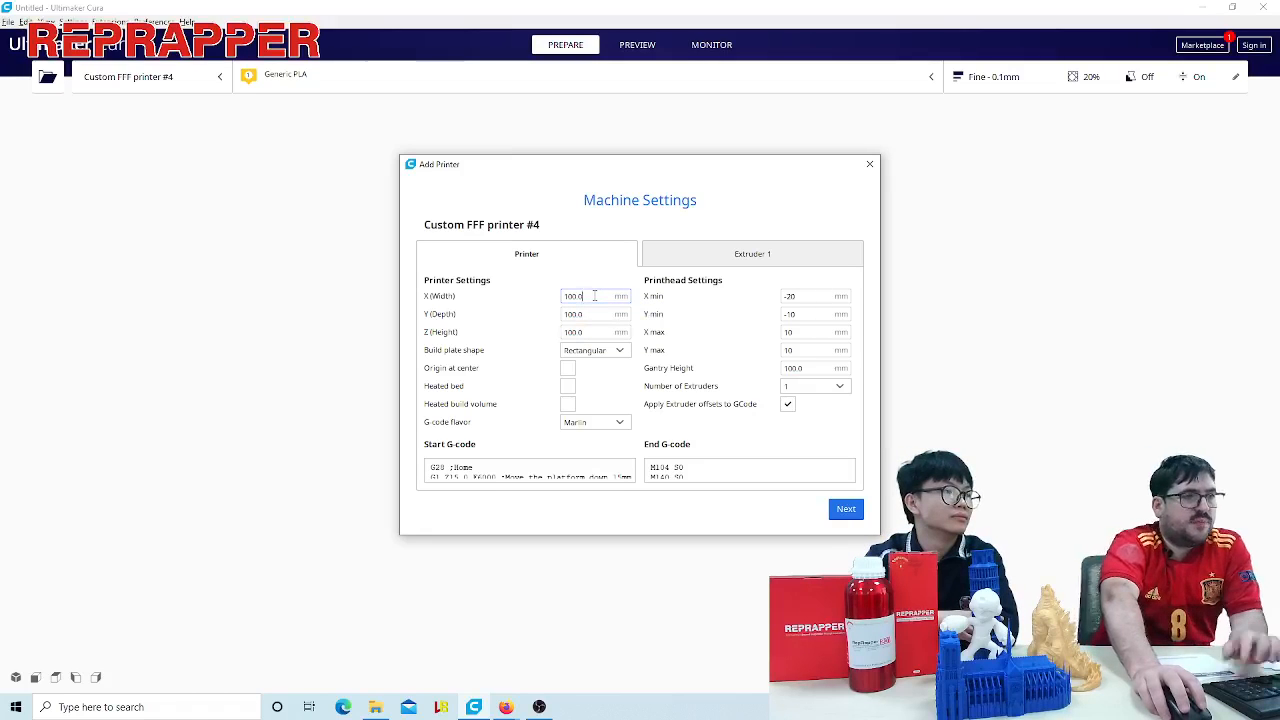
{"action": "left_click", "coordinate": [589, 296]}
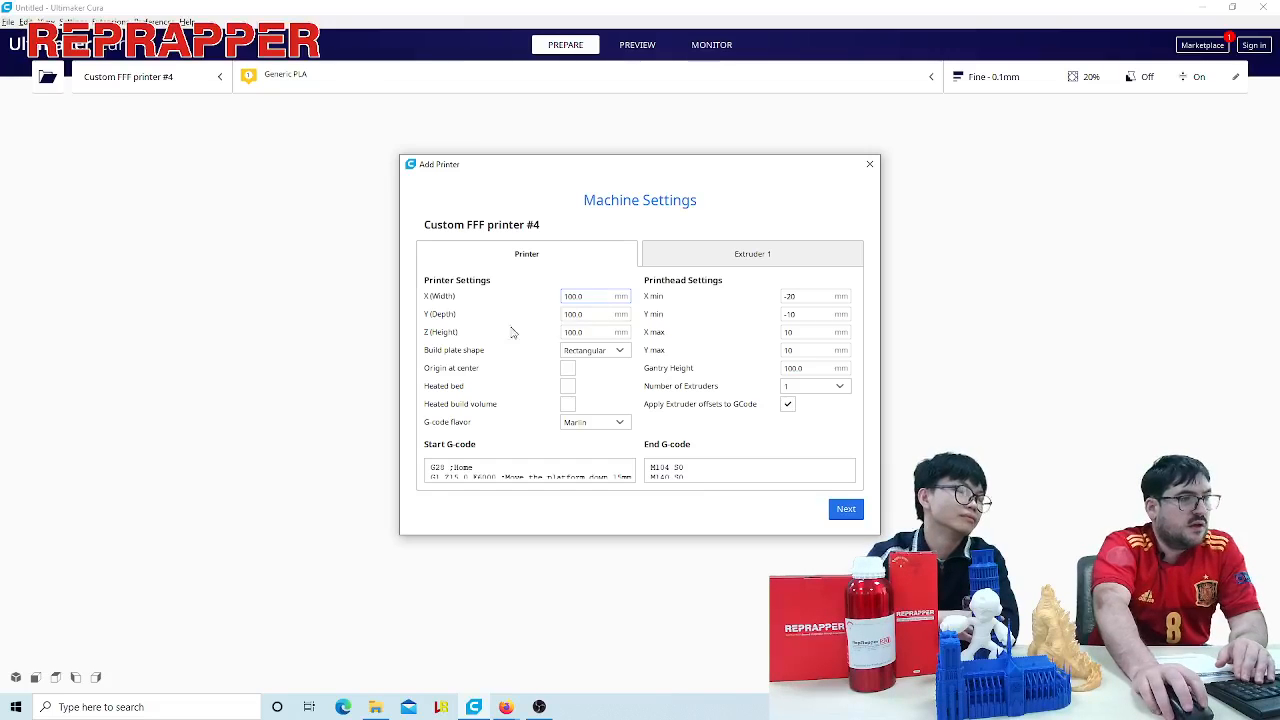
{"action": "triple_click", "coordinate": [593, 300]}
{"action": "type", "text": "2100"}
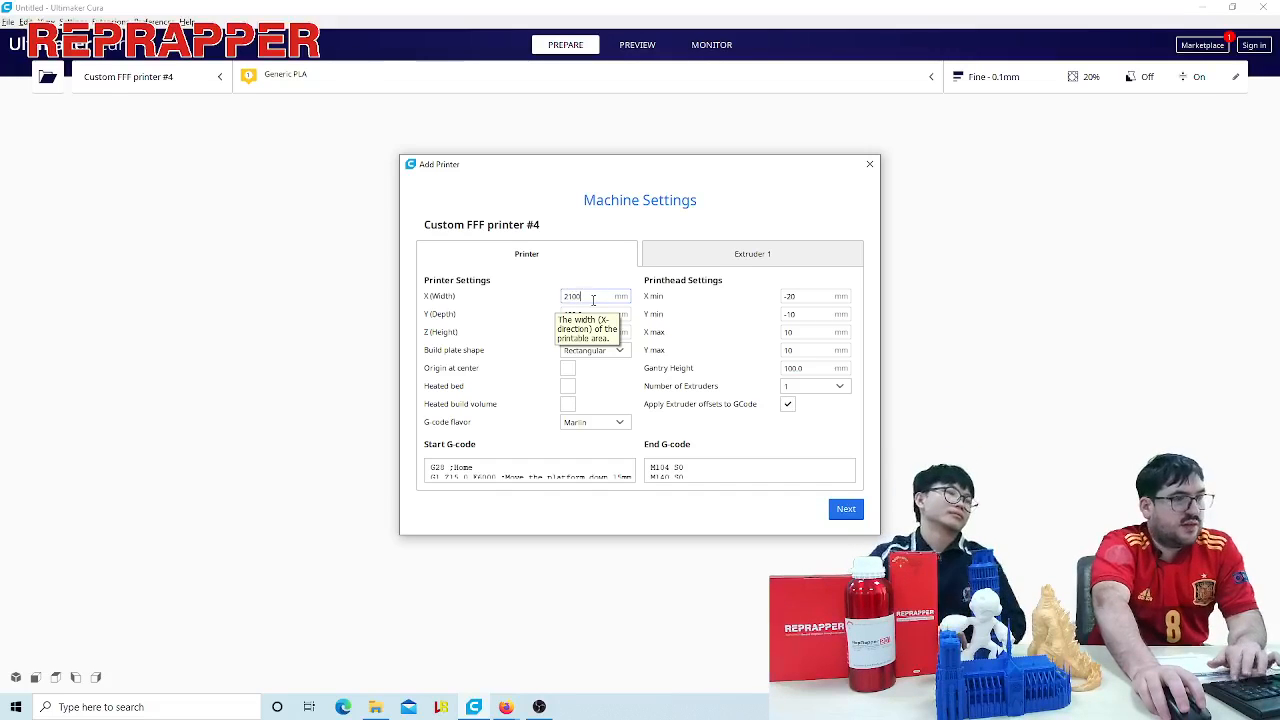
{"action": "key", "text": "BackSpace"}
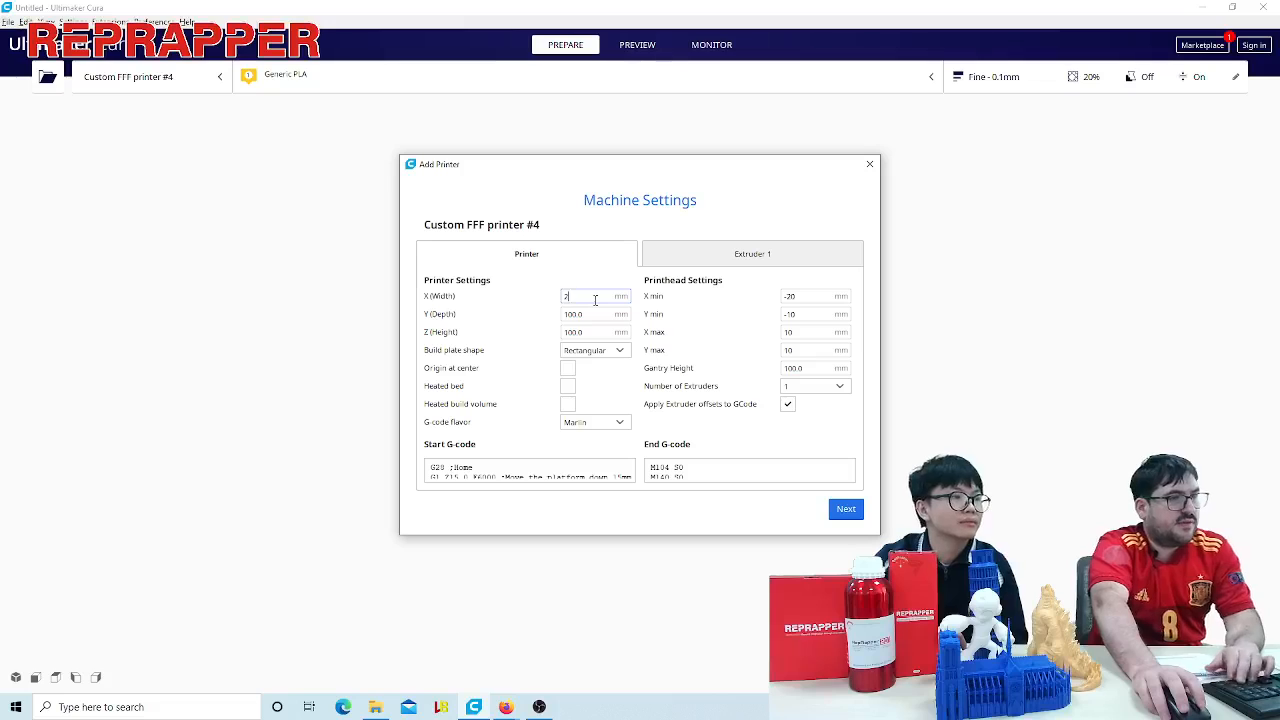
{"action": "triple_click", "coordinate": [591, 314]}
{"action": "type", "text": "220"}
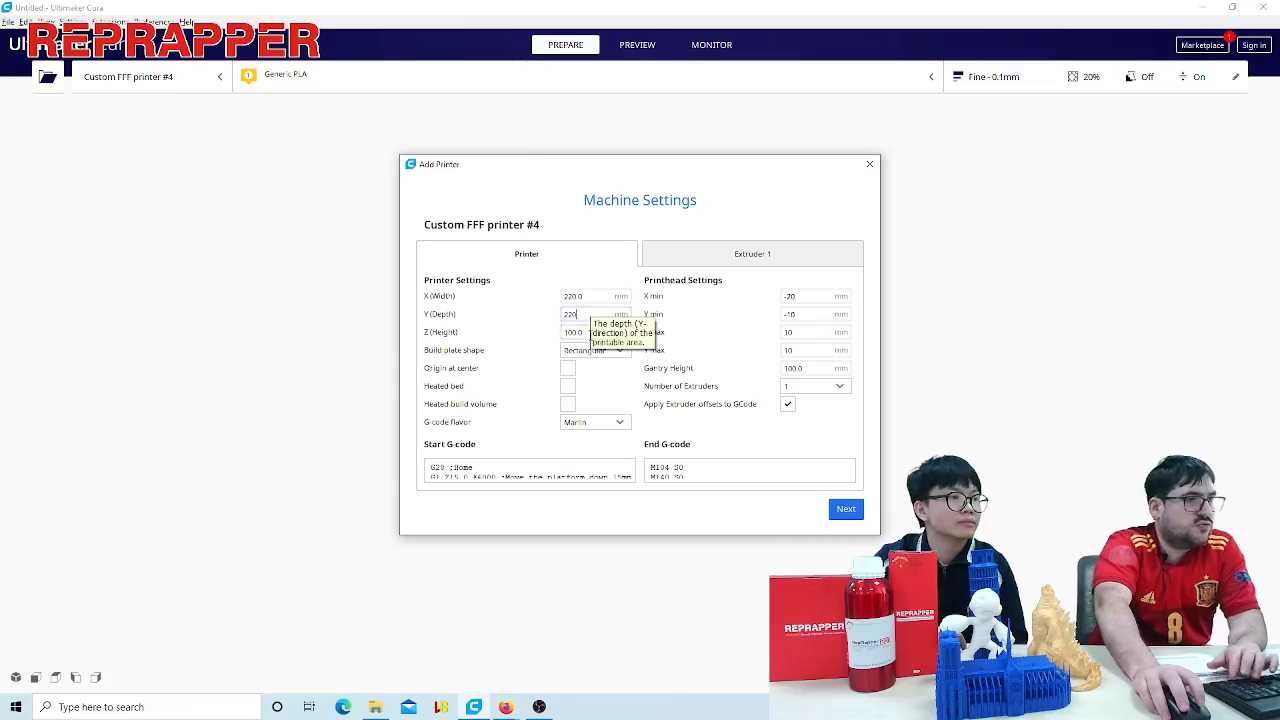
{"action": "left_click", "coordinate": [591, 334]}
{"action": "triple_click", "coordinate": [591, 334]}
{"action": "type", "text": "2"}
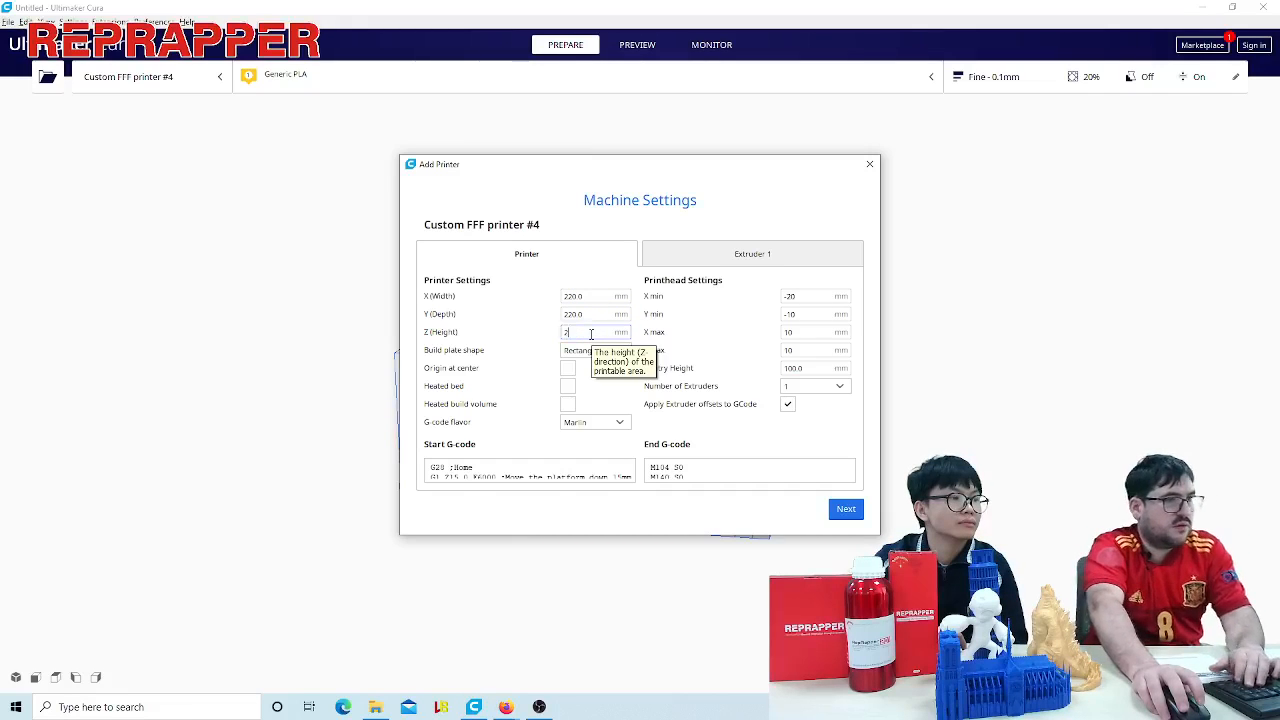
{"action": "type", "text": "50"}
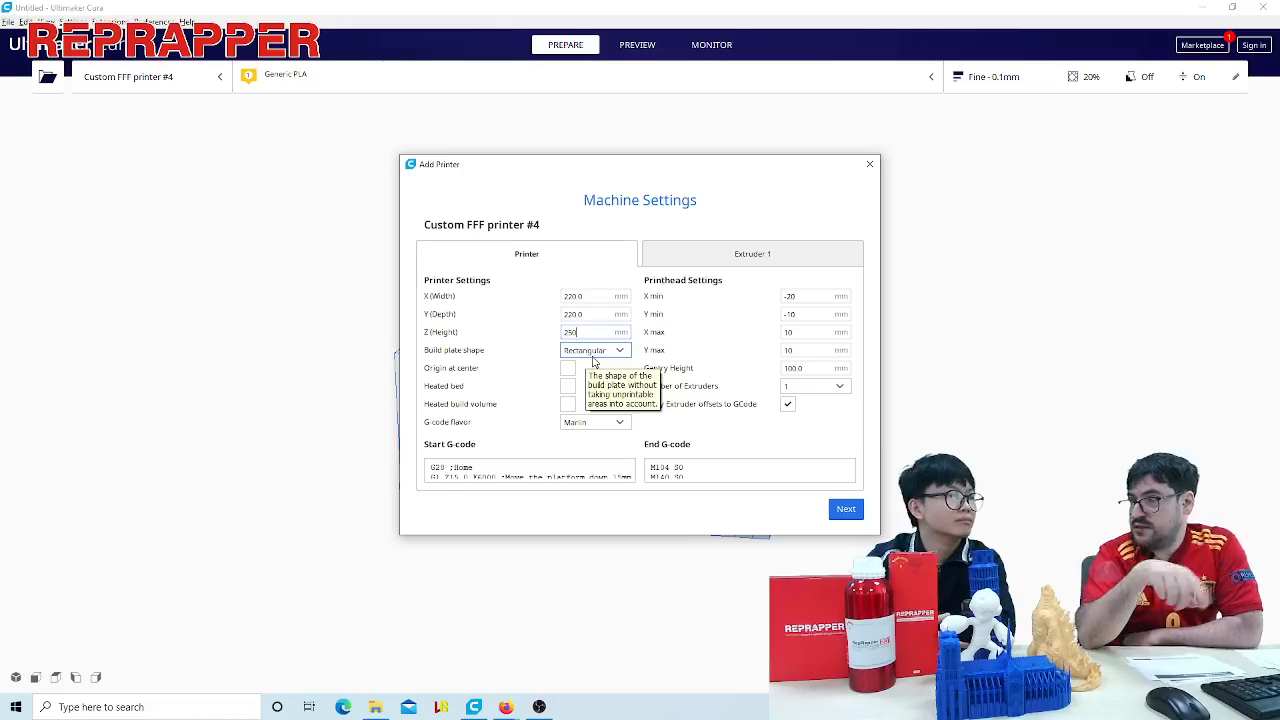
- Check which build plate shapes are available for the custom printer
{"action": "left_click", "coordinate": [593, 356]}
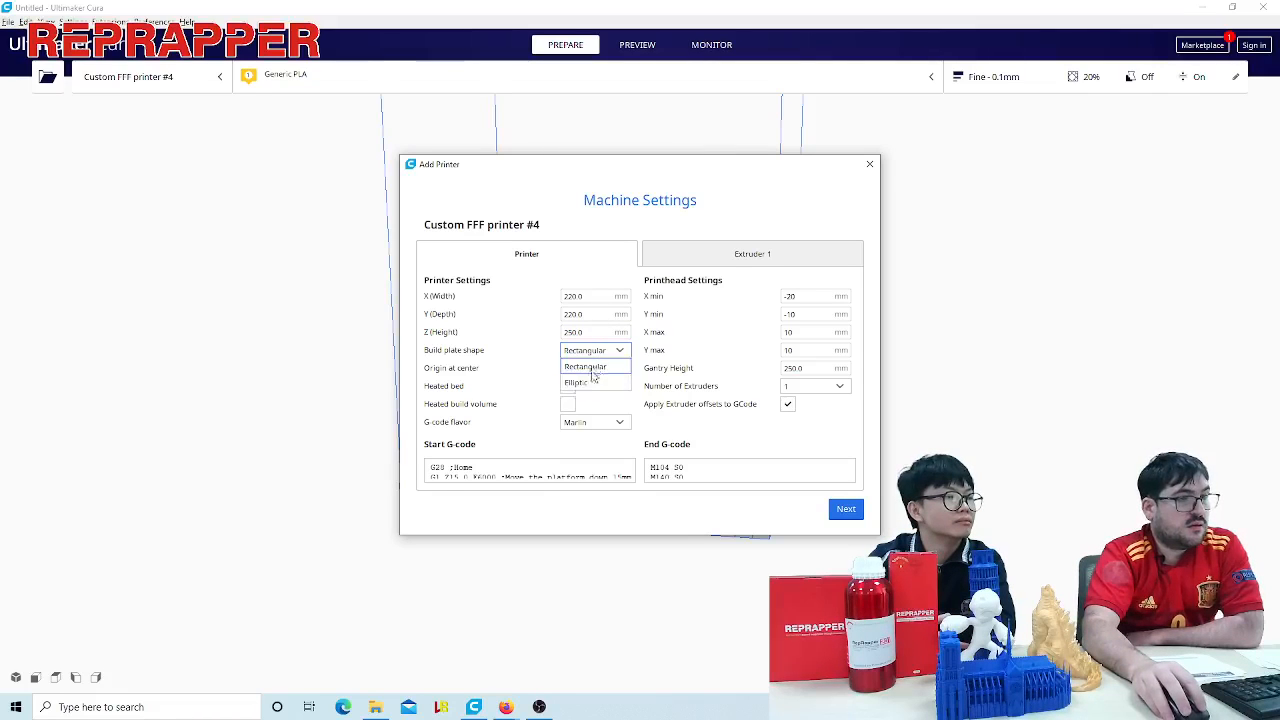
{"action": "left_click", "coordinate": [520, 355]}
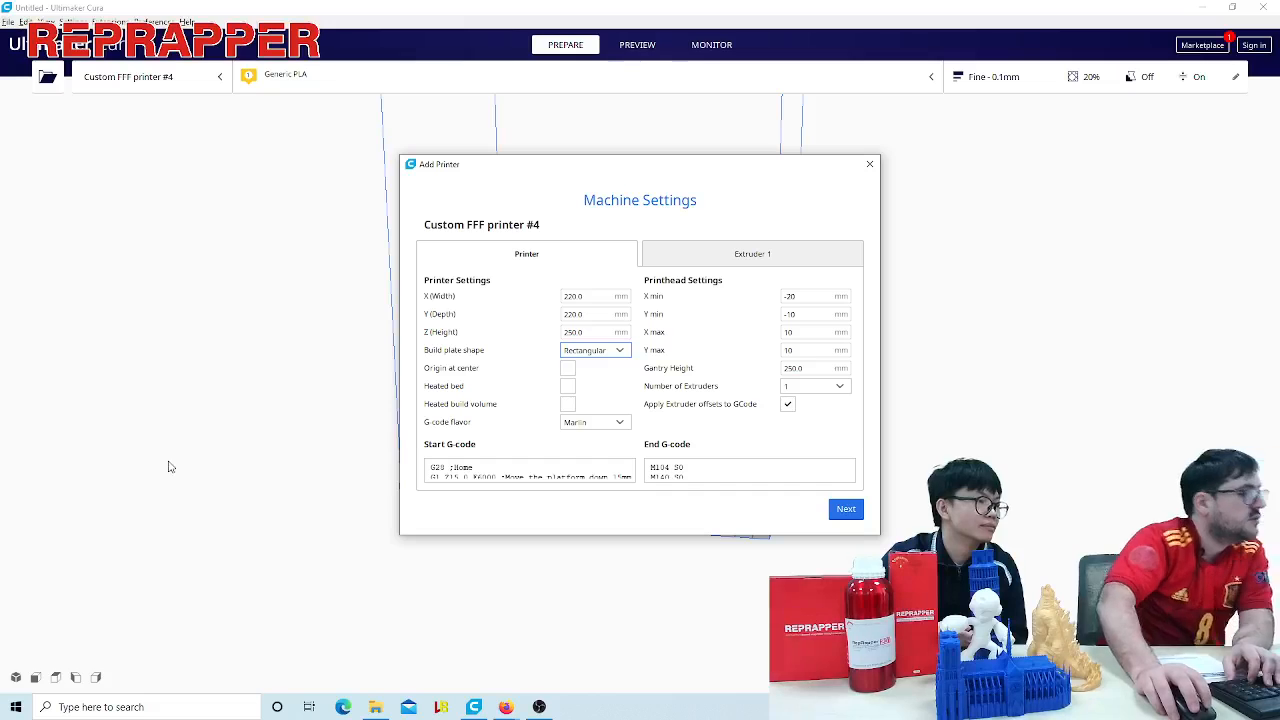
{"action": "left_click", "coordinate": [615, 356]}
{"action": "left_click", "coordinate": [556, 358]}
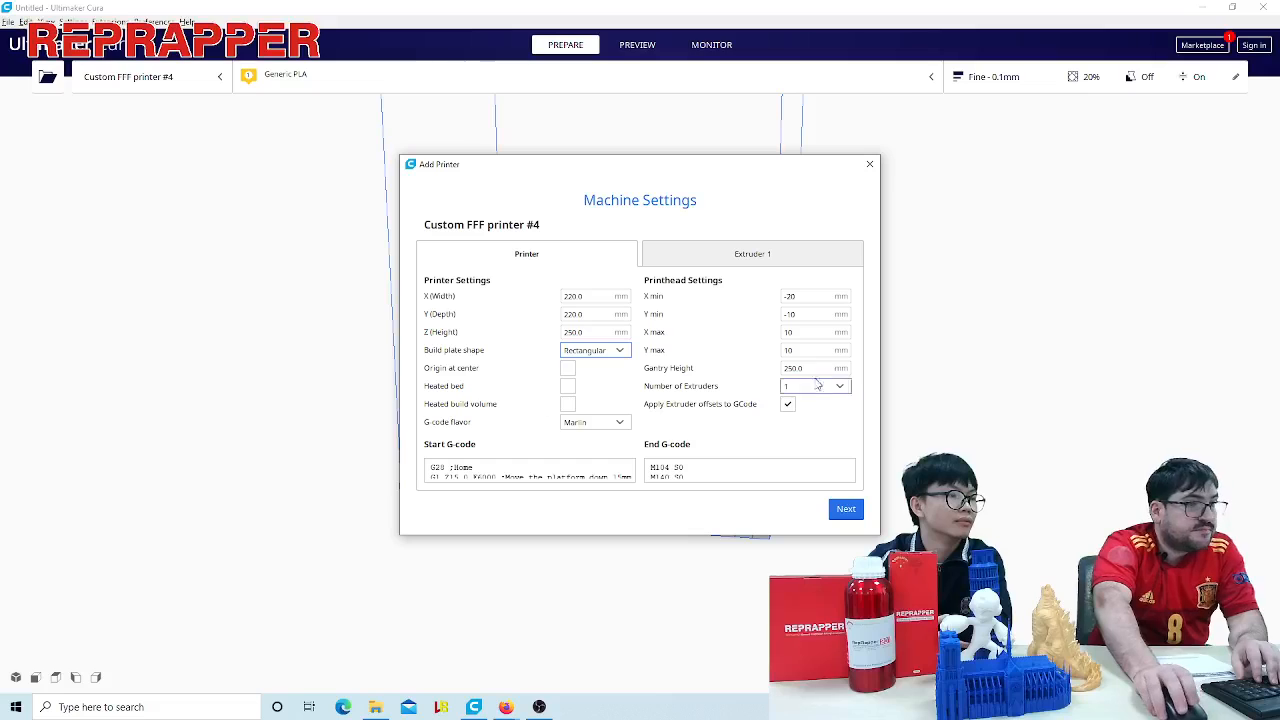
- Review the nozzle settings of Extruder 1, return to the printer settings and close the machine settings dialog
{"action": "left_click", "coordinate": [722, 262]}
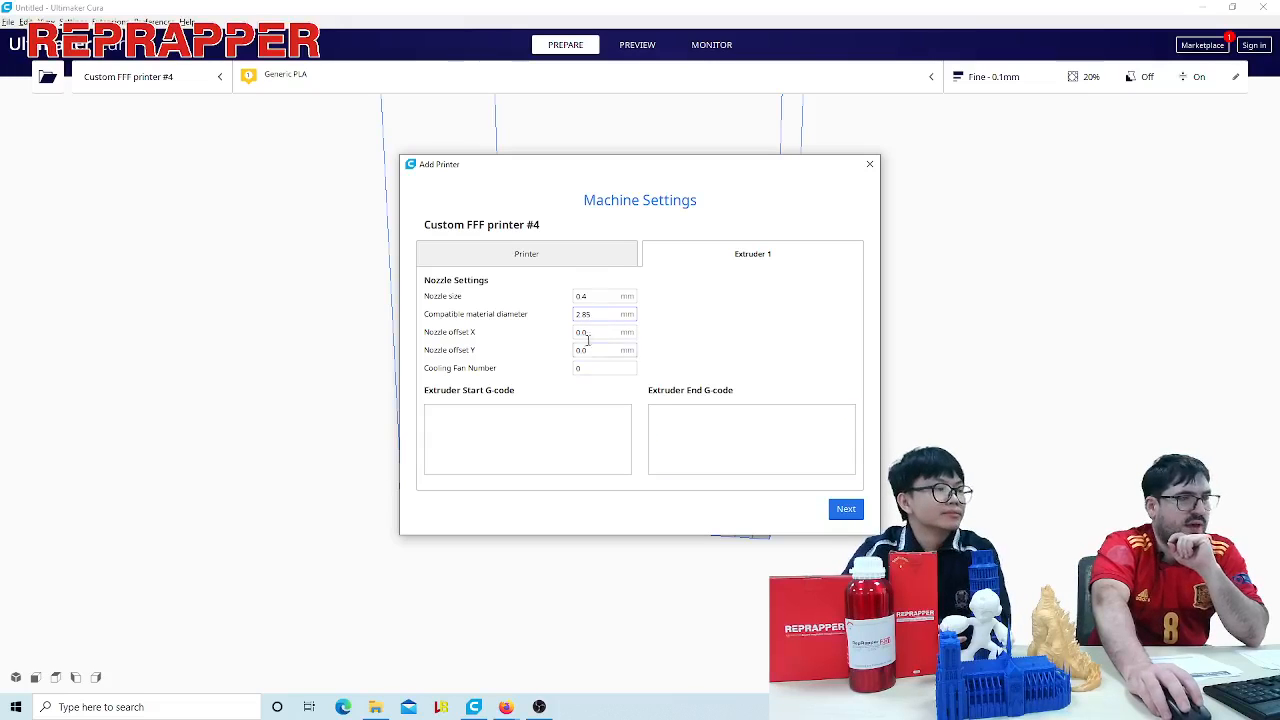
{"action": "left_click", "coordinate": [560, 249]}
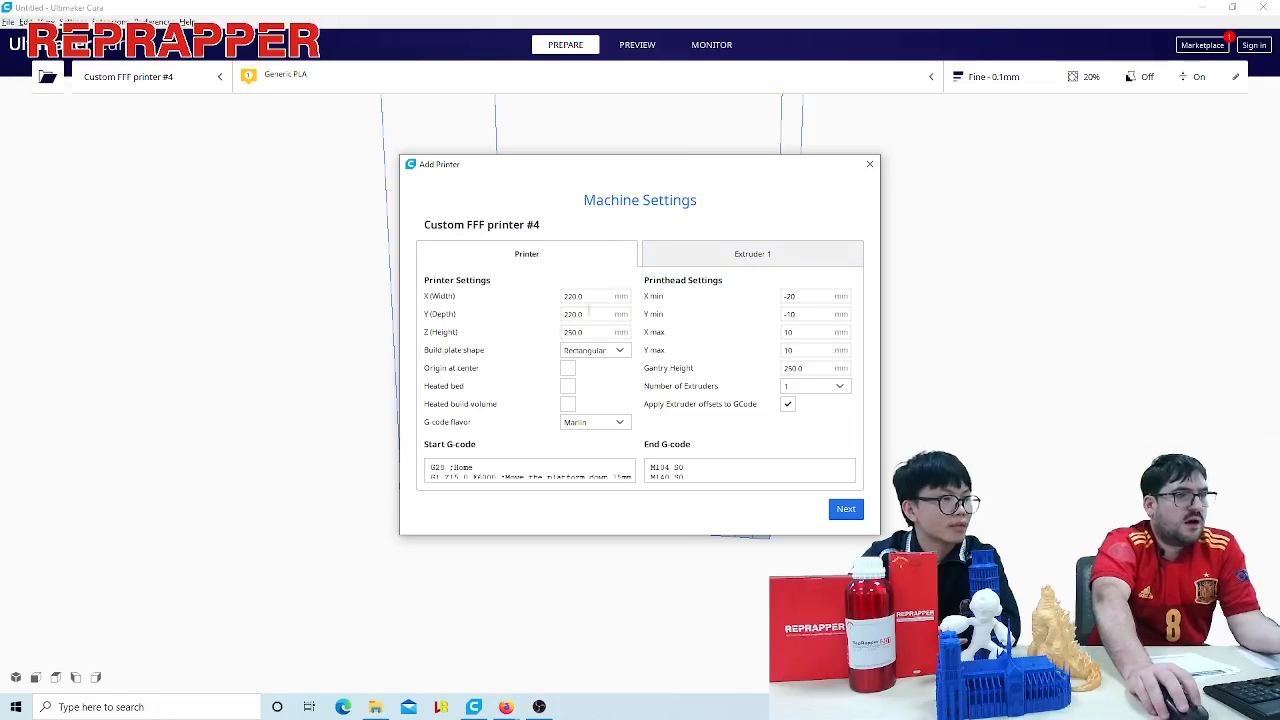
{"action": "left_click", "coordinate": [869, 164]}
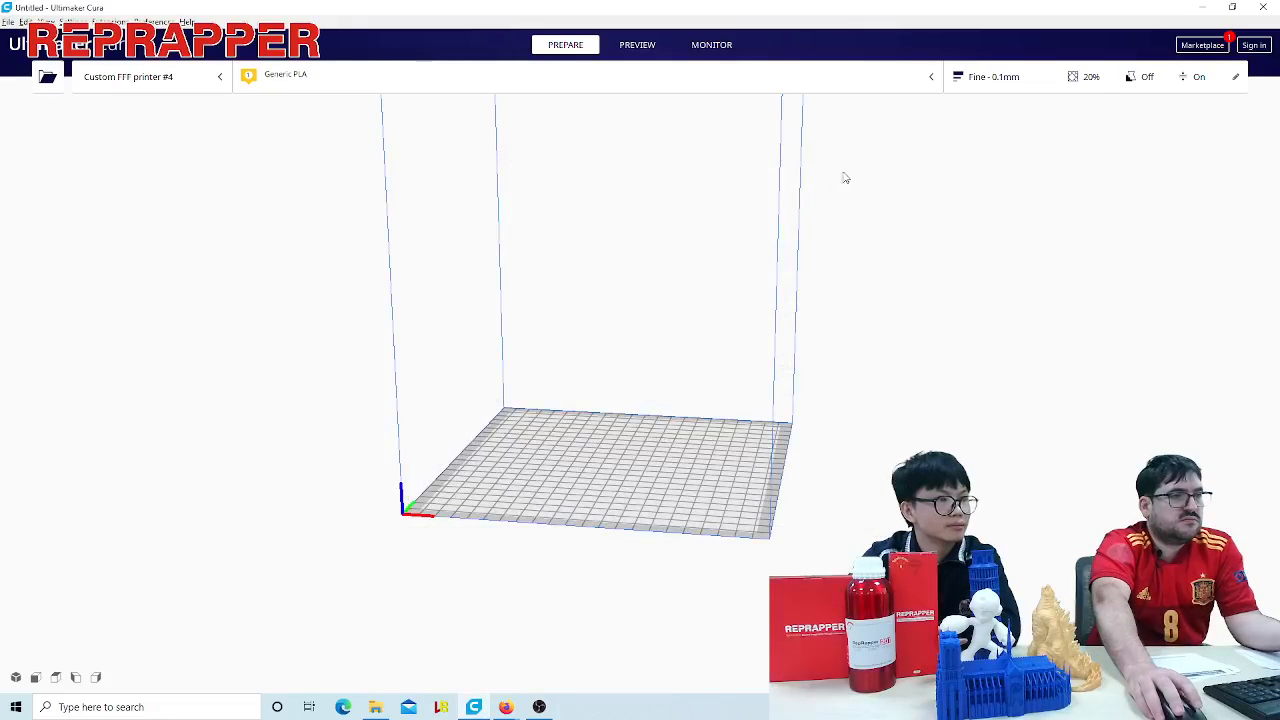
{"action": "scroll", "coordinate": [715, 437], "scroll_direction": "up", "scroll_amount": 8}
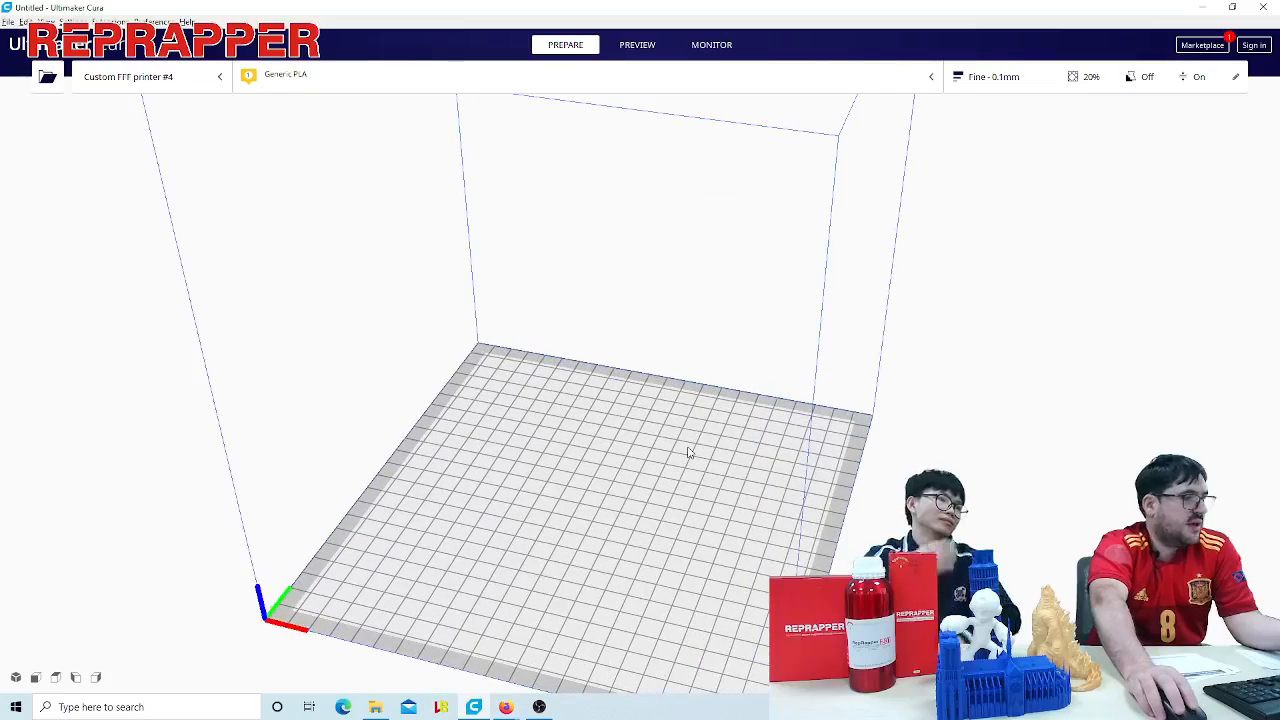
{"action": "scroll", "coordinate": [700, 435], "scroll_direction": "down", "scroll_amount": 8}
{"action": "scroll", "coordinate": [827, 506], "scroll_direction": "up", "scroll_amount": 3}
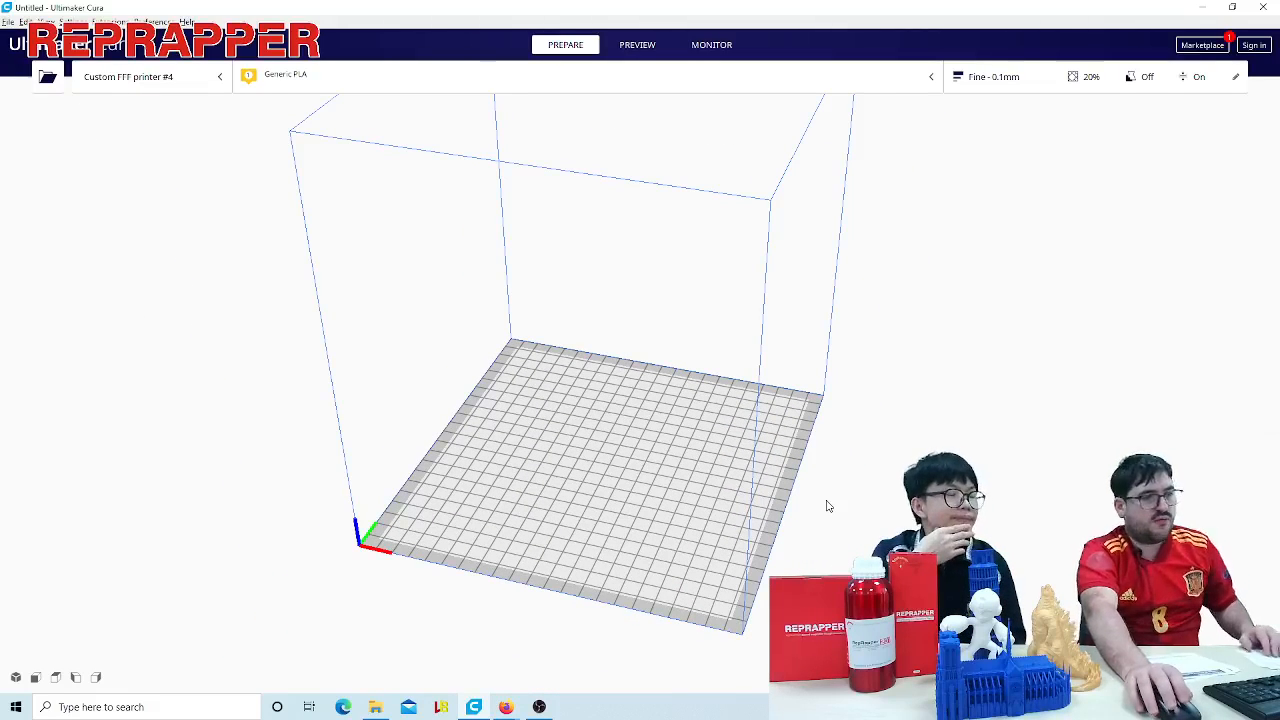
{"action": "scroll", "coordinate": [785, 469], "scroll_direction": "down", "scroll_amount": 3}
{"action": "scroll", "coordinate": [780, 469], "scroll_direction": "up", "scroll_amount": 3}
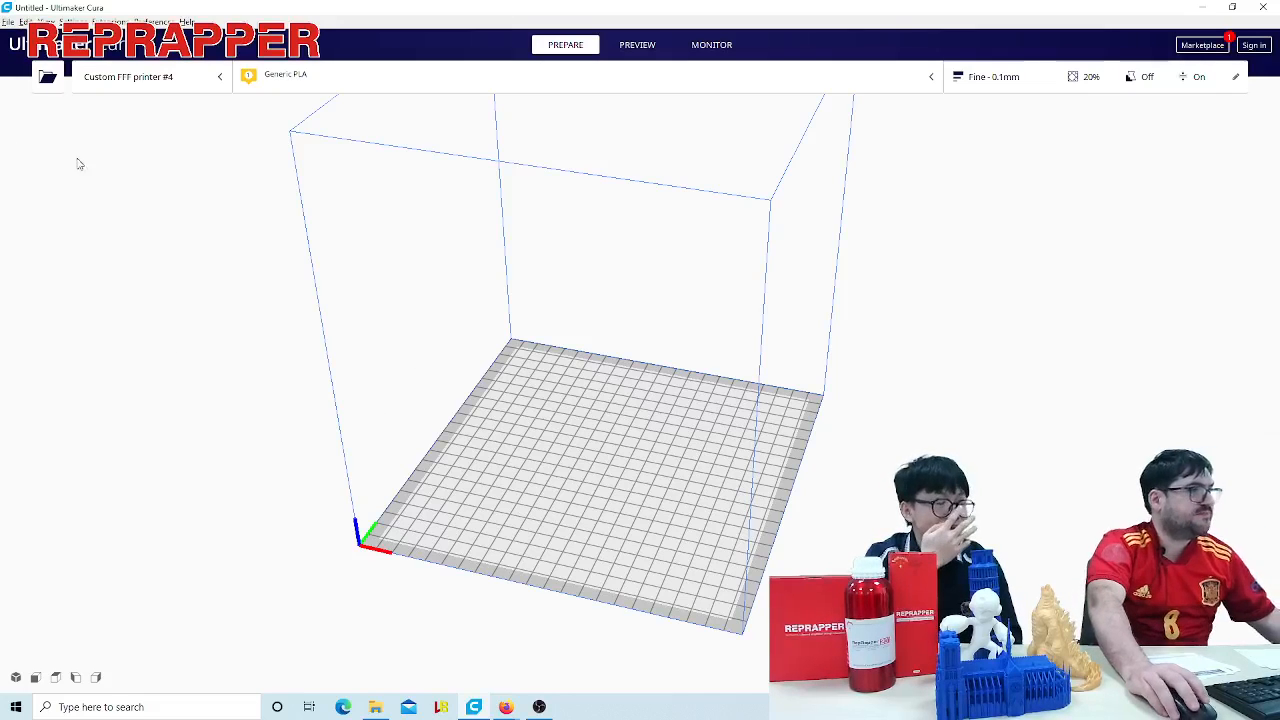
- Load LaptopMan.stl from the stl folder inside episode01-slicing-basics onto the build plate
{"action": "left_click", "coordinate": [46, 82]}
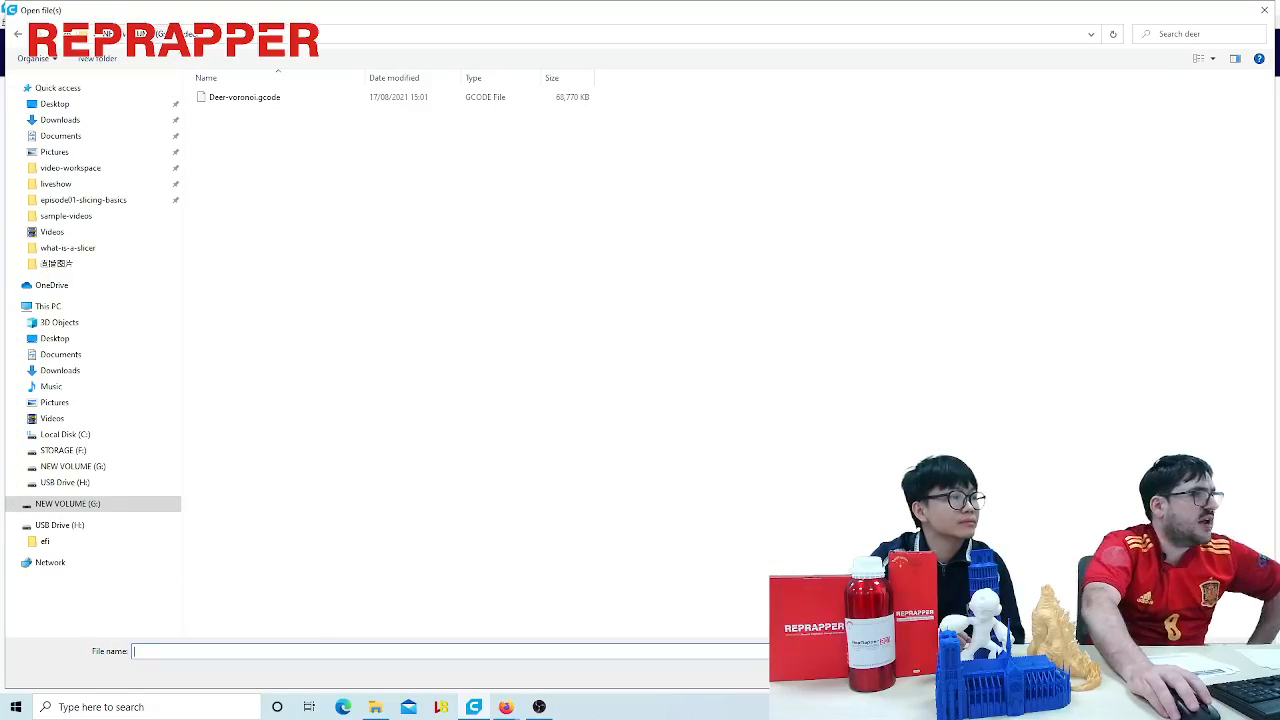
{"action": "left_click", "coordinate": [140, 199]}
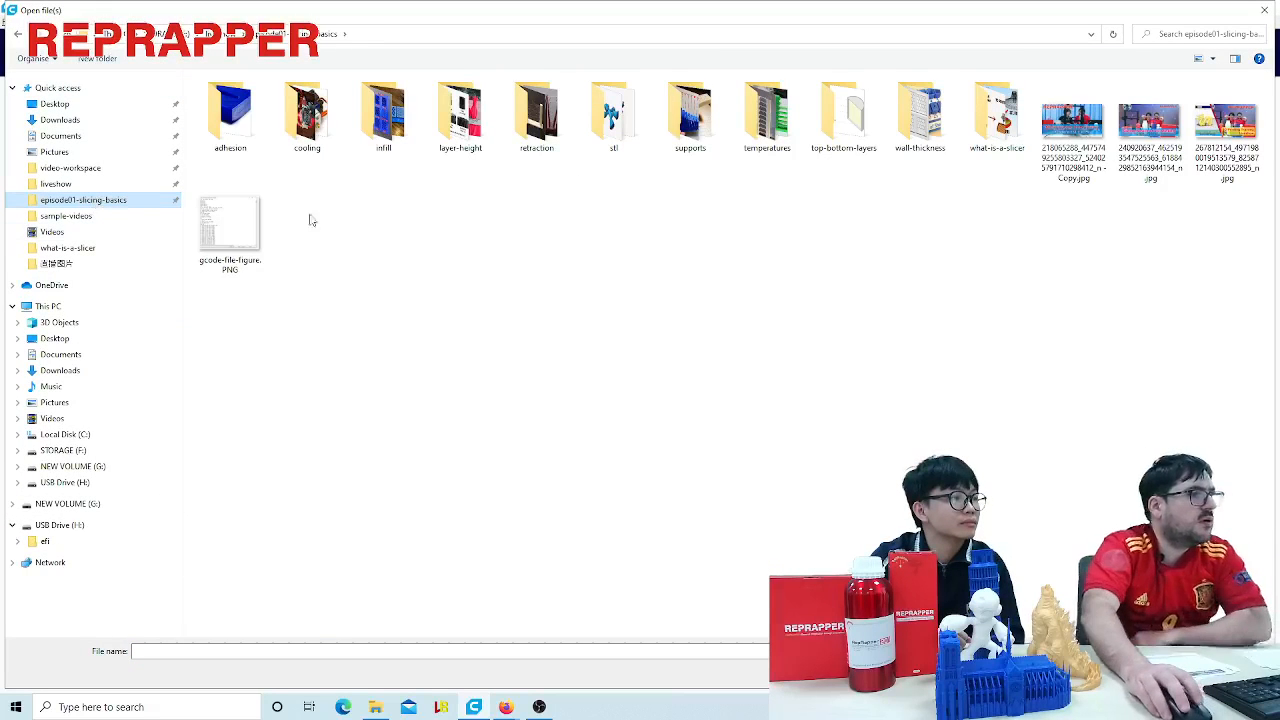
{"action": "double_click", "coordinate": [624, 107]}
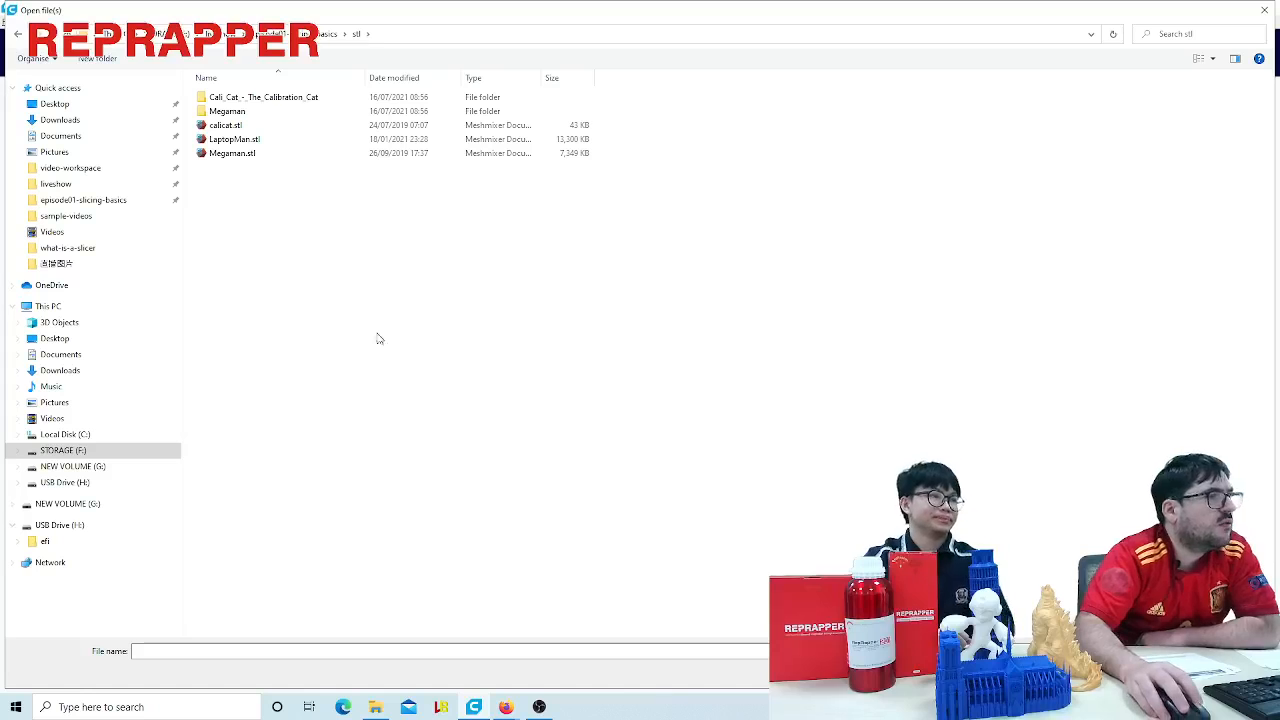
{"action": "left_click", "coordinate": [258, 140]}
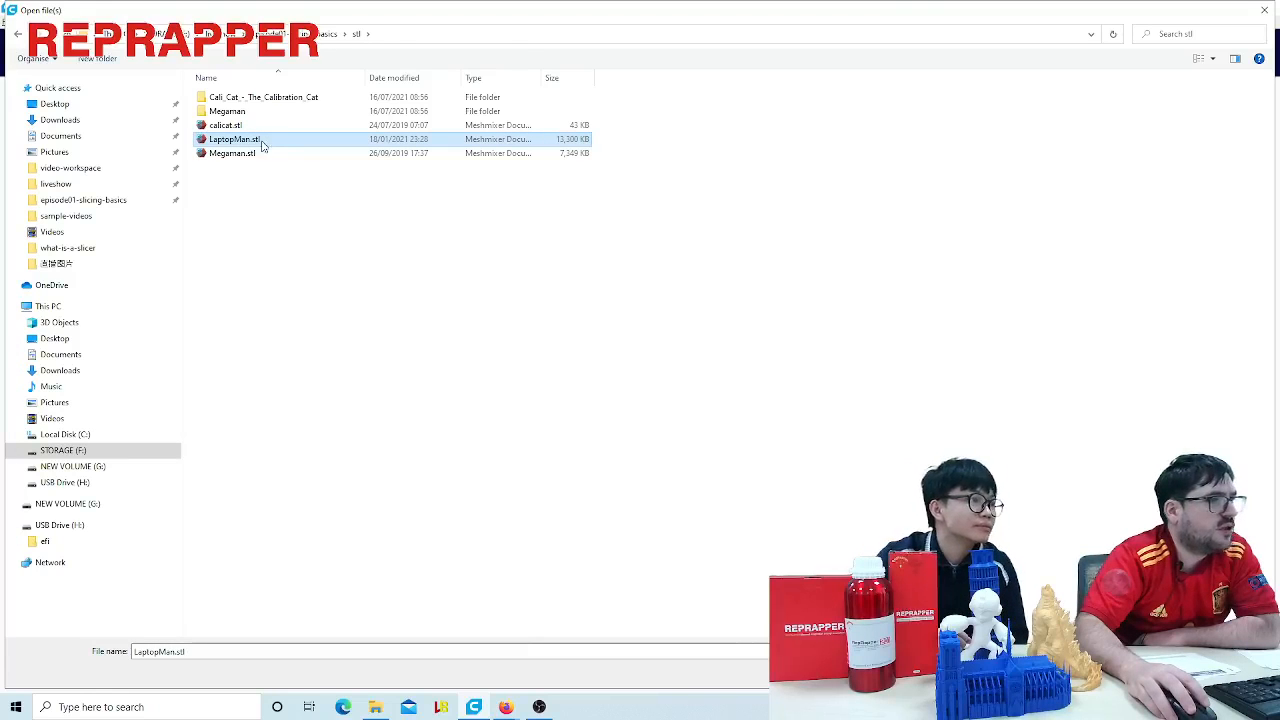
{"action": "double_click", "coordinate": [261, 143]}
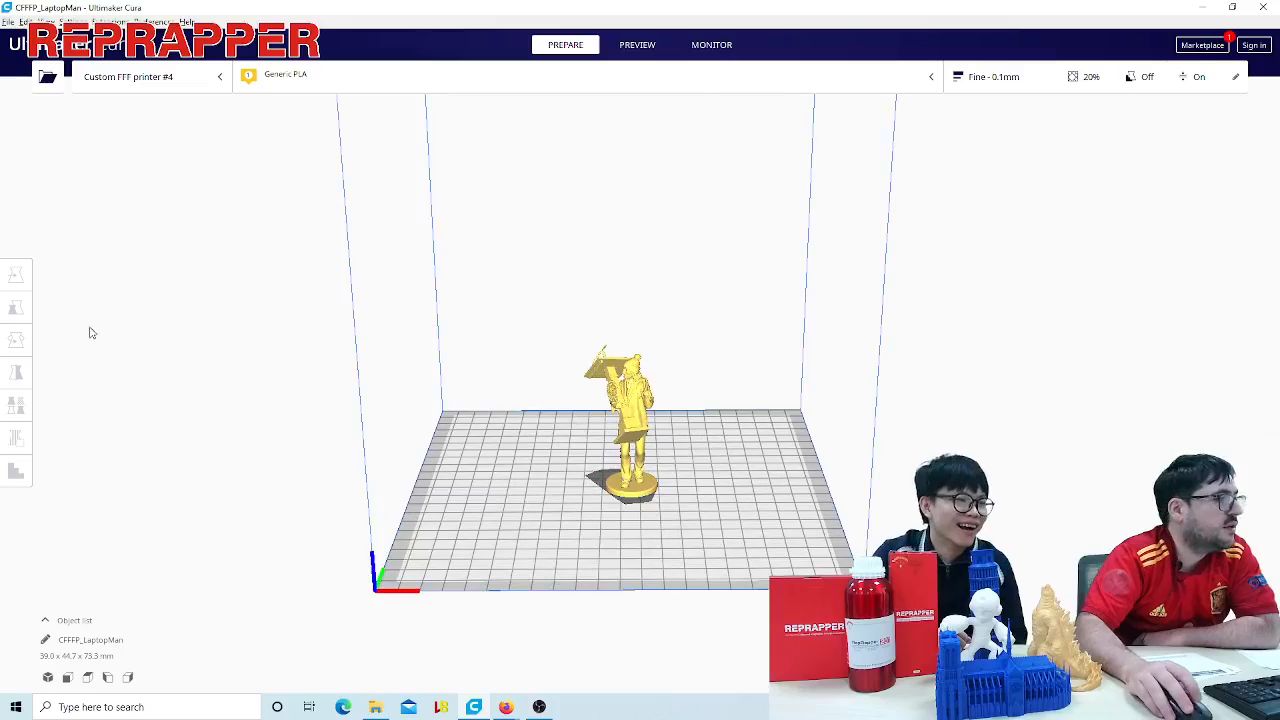
- Examine the LaptopMan model on the build plate up close and from different angles
{"action": "left_click", "coordinate": [597, 403]}
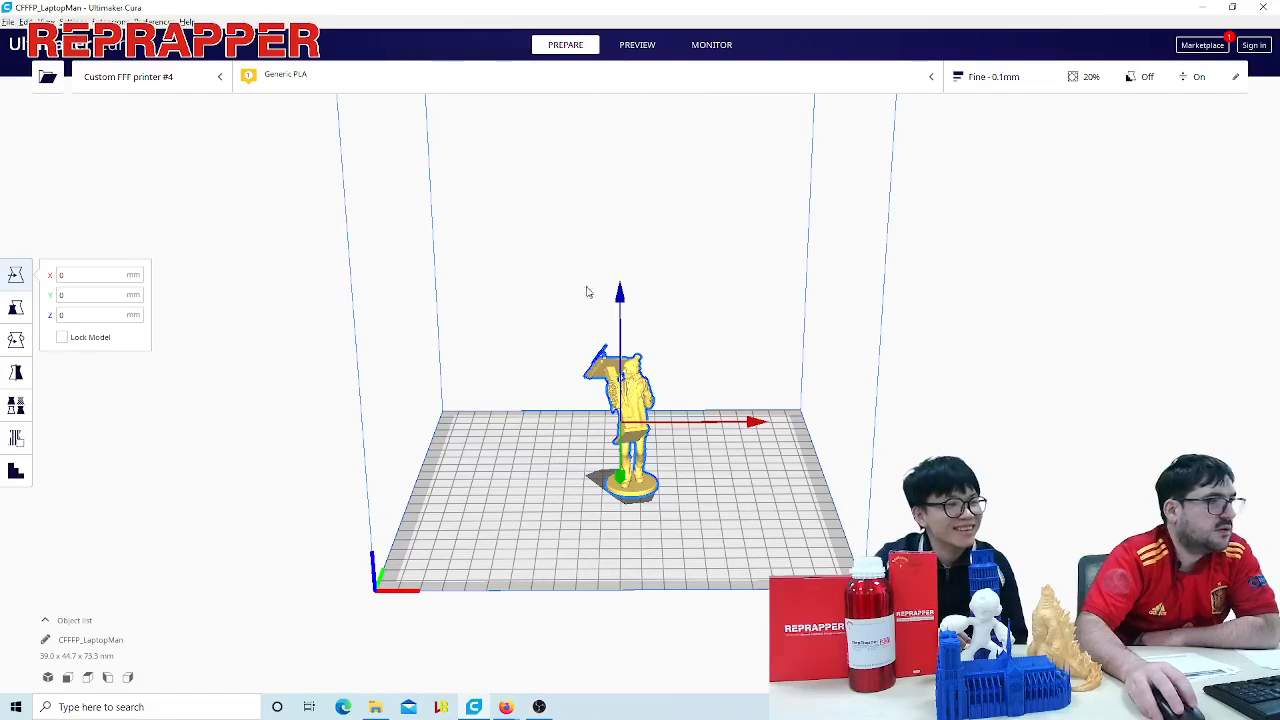
{"action": "left_click_drag", "start_coordinate": [625, 303], "coordinate": [625, 235]}
{"action": "scroll", "coordinate": [774, 457], "scroll_direction": "up", "scroll_amount": 6}
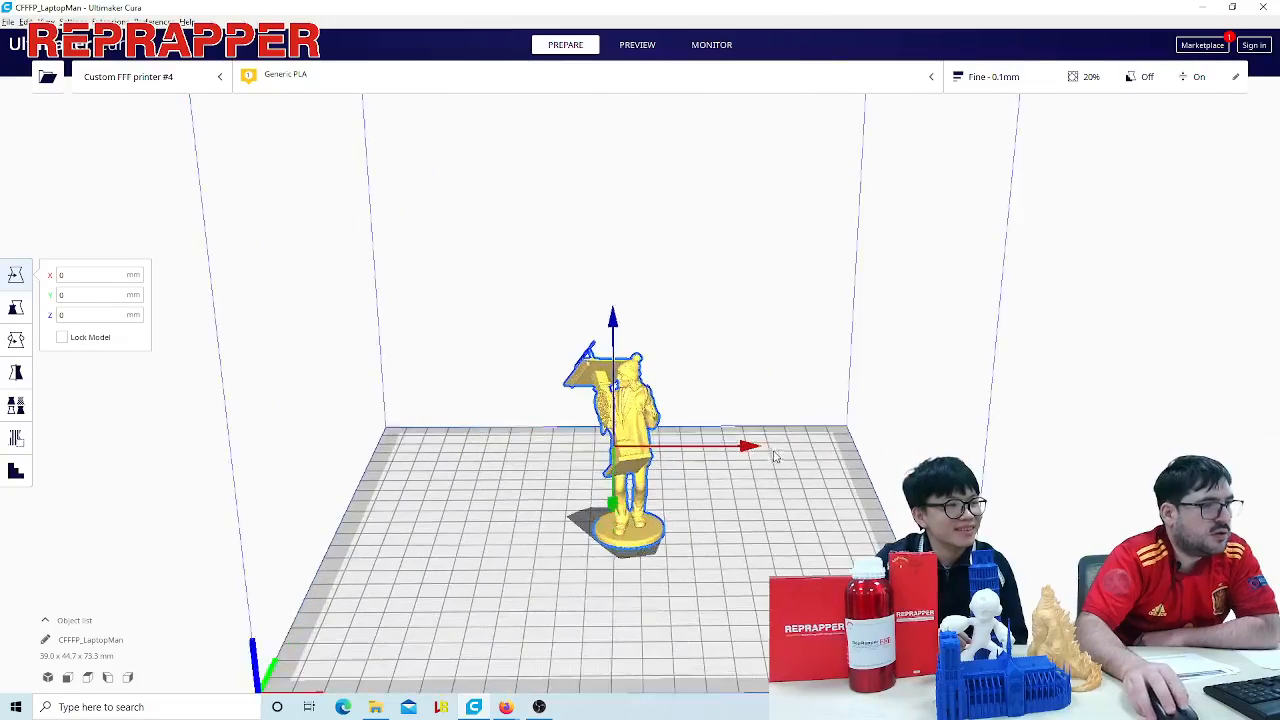
{"action": "right_click_drag", "start_coordinate": [760, 549], "coordinate": [774, 440]}
{"action": "right_click_drag", "start_coordinate": [785, 441], "coordinate": [889, 380]}
{"action": "scroll", "coordinate": [866, 388], "scroll_direction": "down", "scroll_amount": 5}
{"action": "right_click_drag", "start_coordinate": [877, 432], "coordinate": [848, 489]}
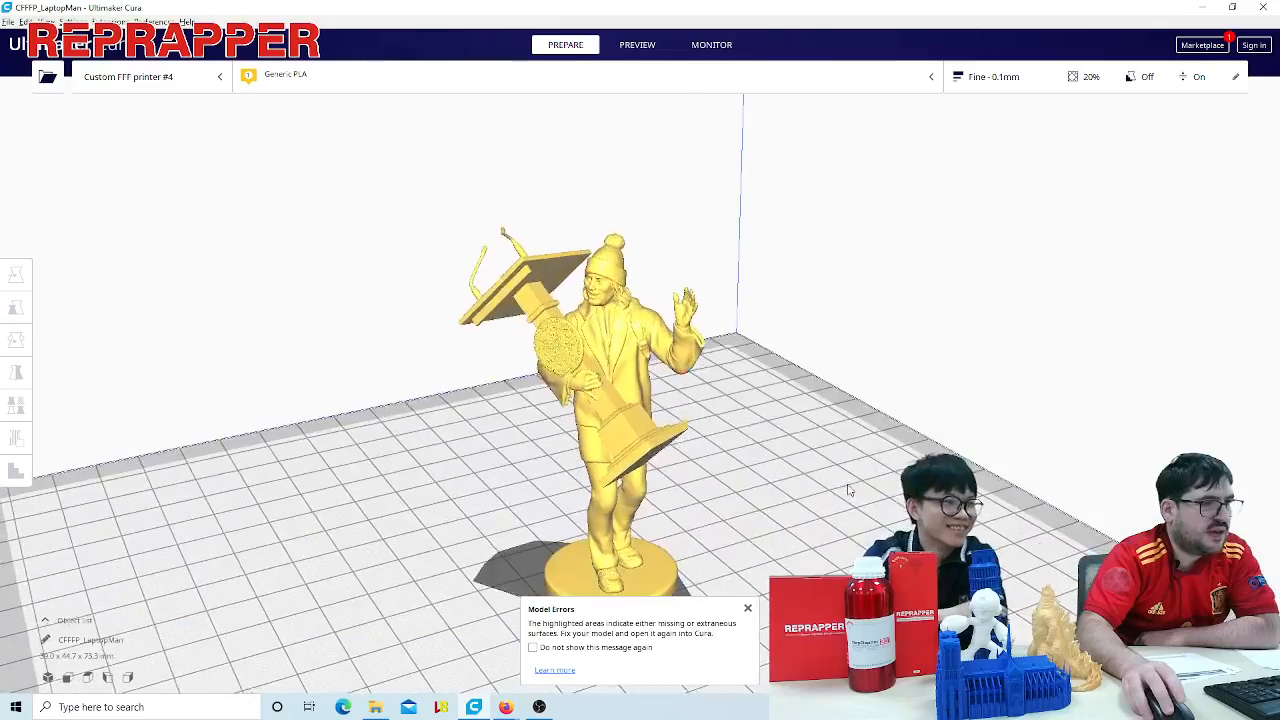
{"action": "scroll", "coordinate": [848, 489], "scroll_direction": "down", "scroll_amount": 5}
{"action": "left_click", "coordinate": [655, 360]}
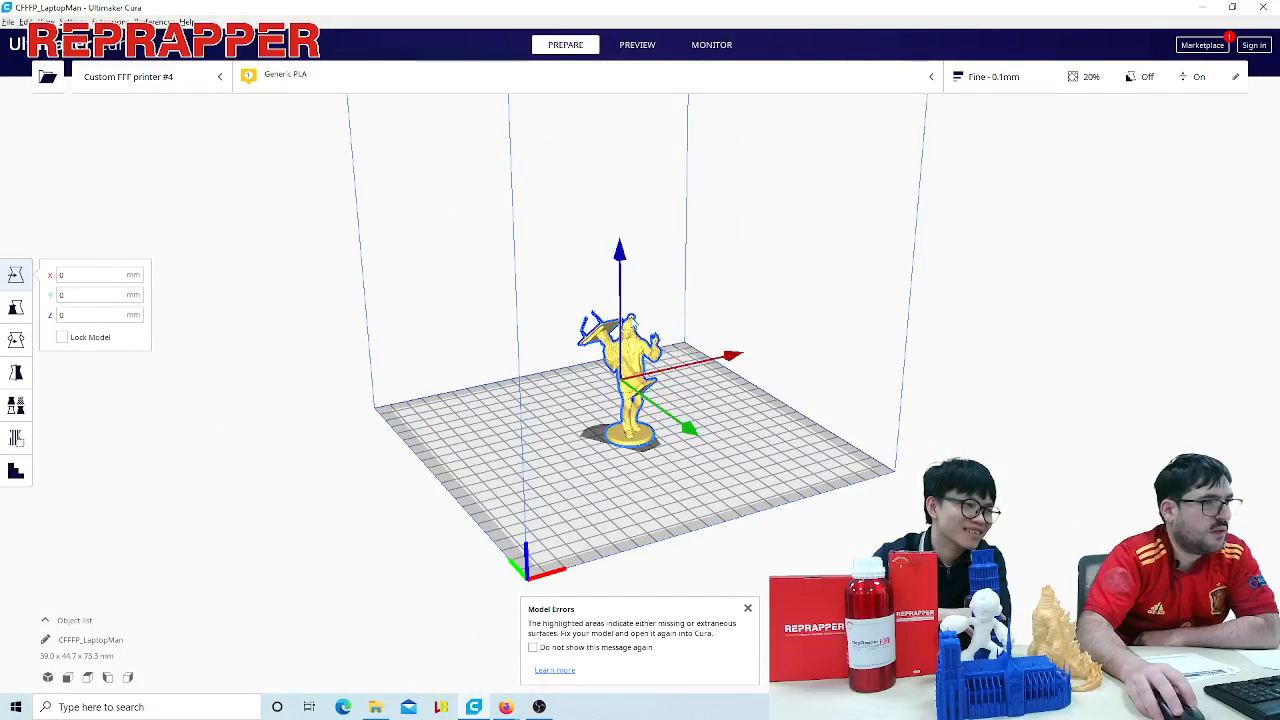
{"action": "left_click", "coordinate": [15, 307]}
{"action": "left_click", "coordinate": [749, 420]}
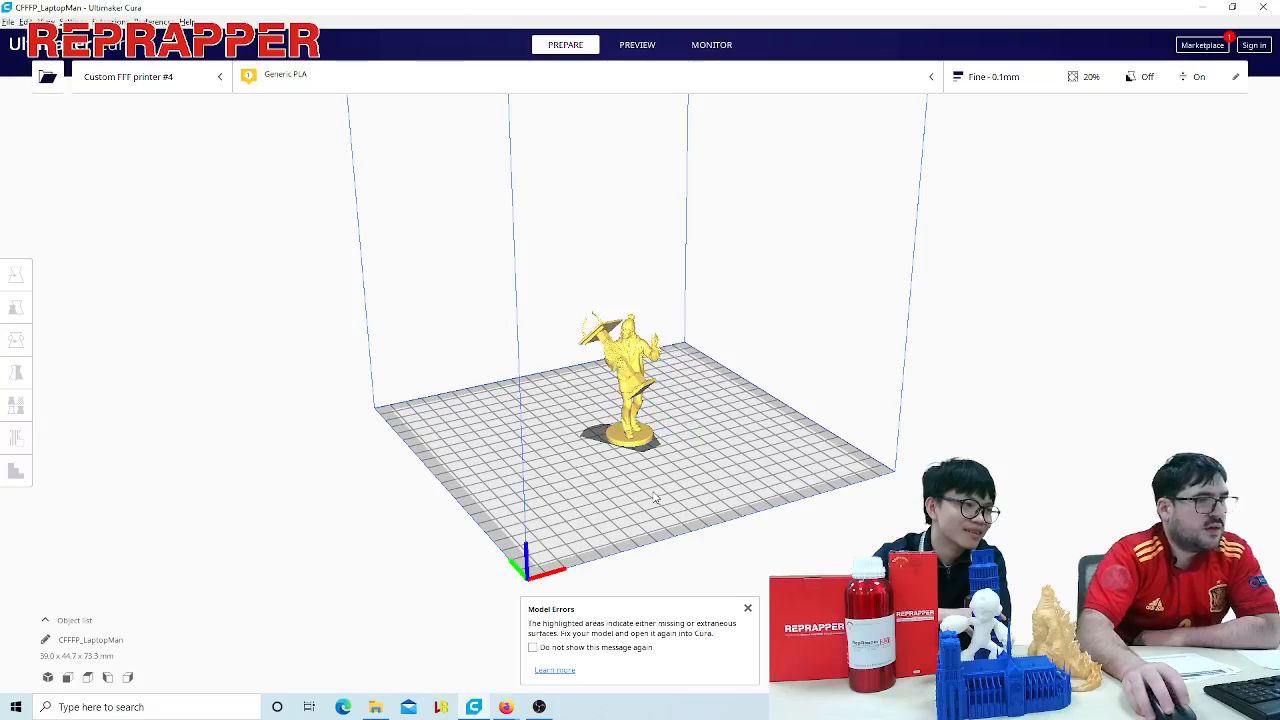
{"action": "right_click_drag", "start_coordinate": [586, 474], "coordinate": [520, 477]}
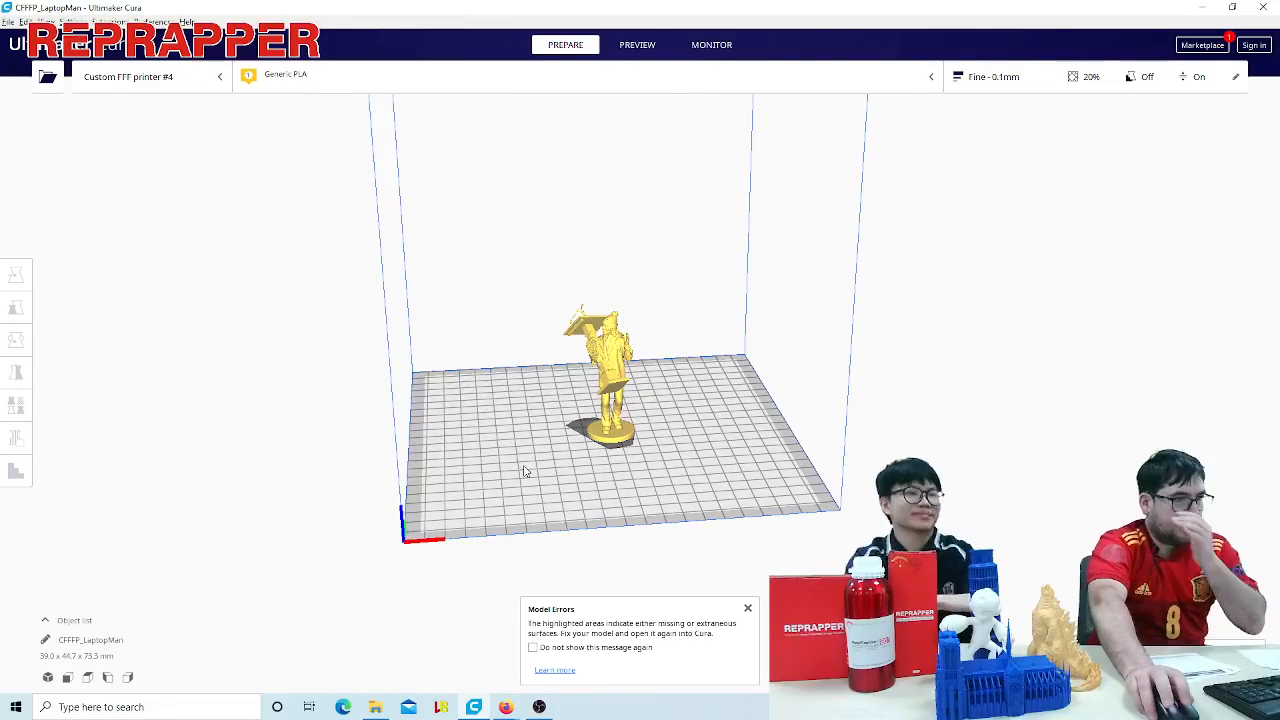
- Scale the LaptopMan model up uniformly to about 224%, making it about 164 mm tall
{"action": "left_click", "coordinate": [582, 410]}
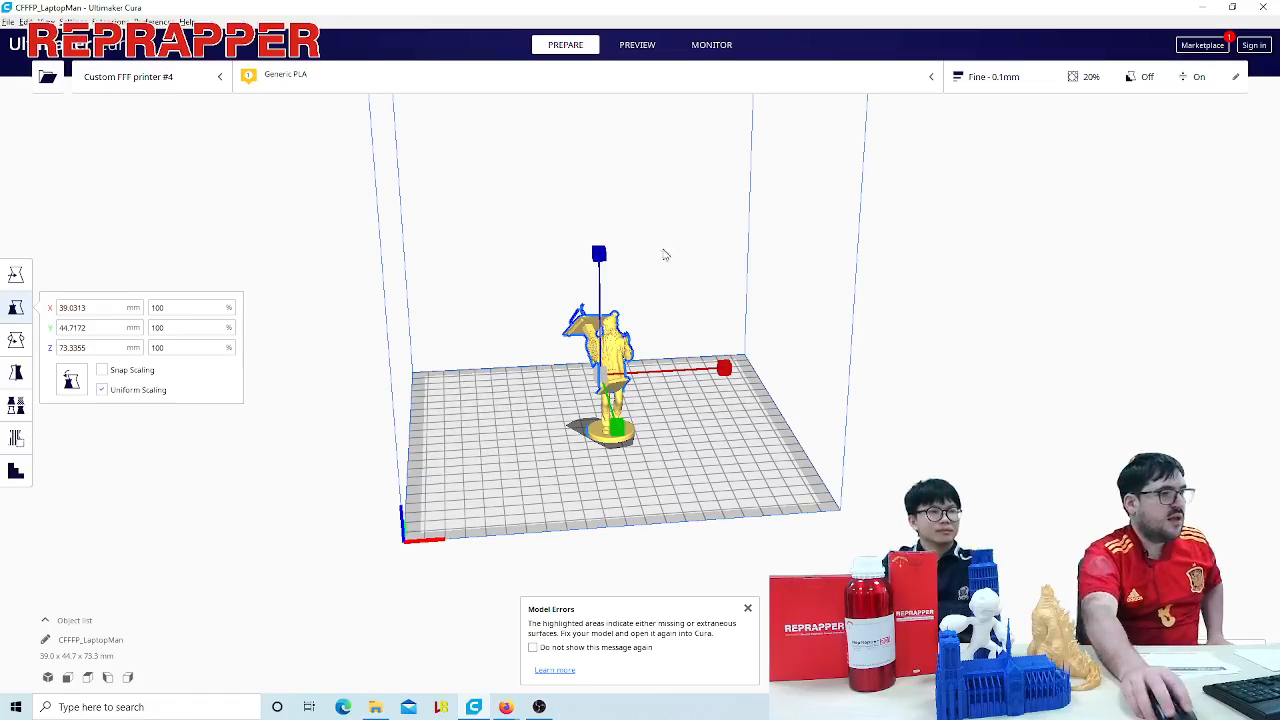
{"action": "left_click", "coordinate": [15, 274]}
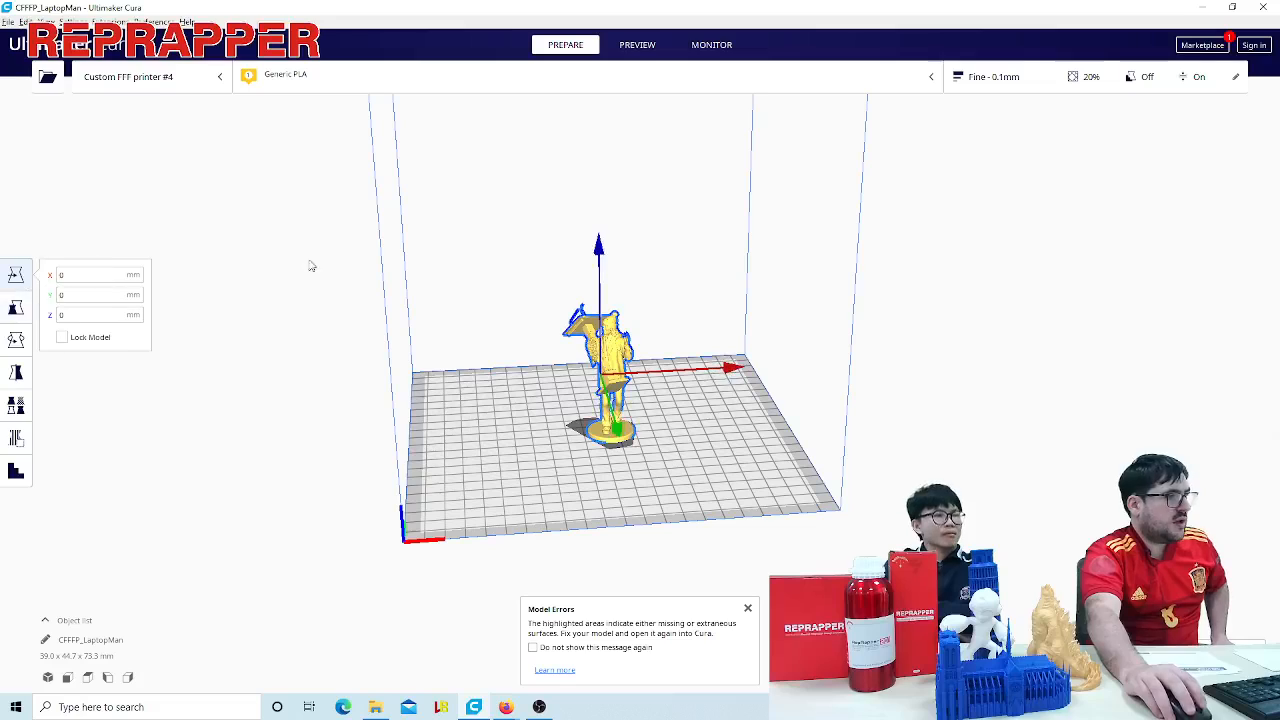
{"action": "left_click", "coordinate": [15, 307]}
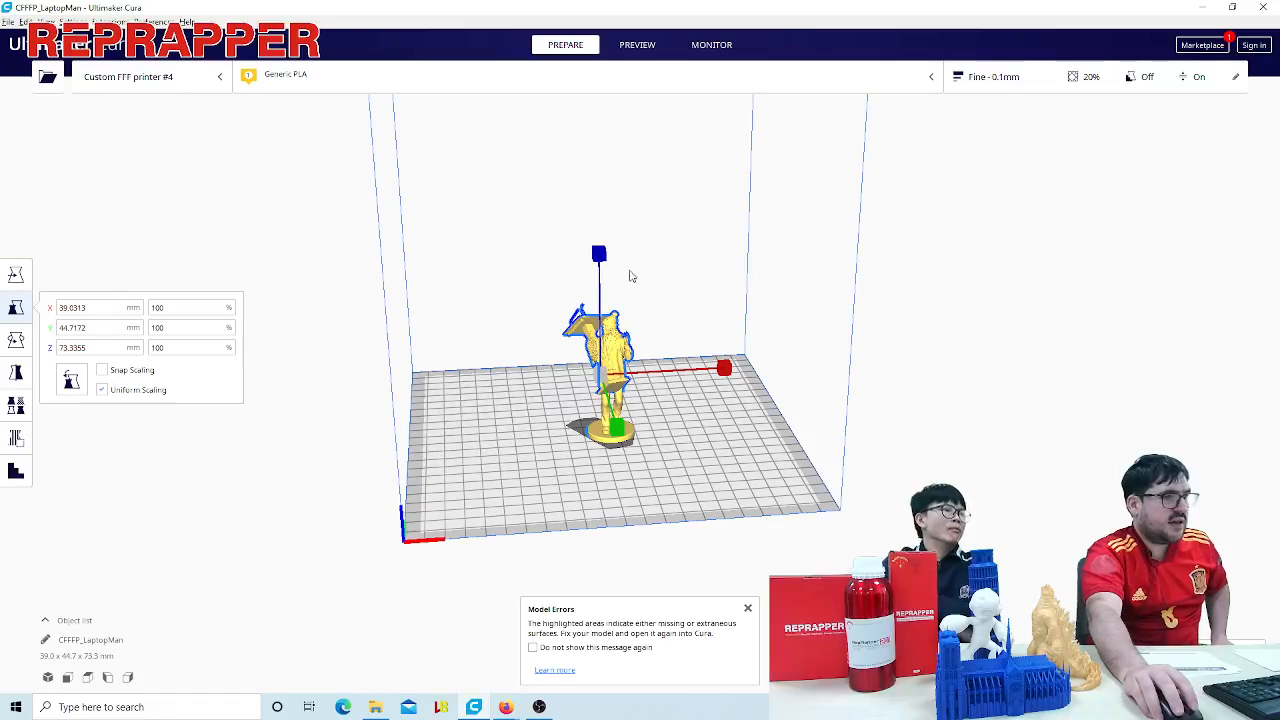
{"action": "left_click_drag", "start_coordinate": [598, 258], "coordinate": [600, 231]}
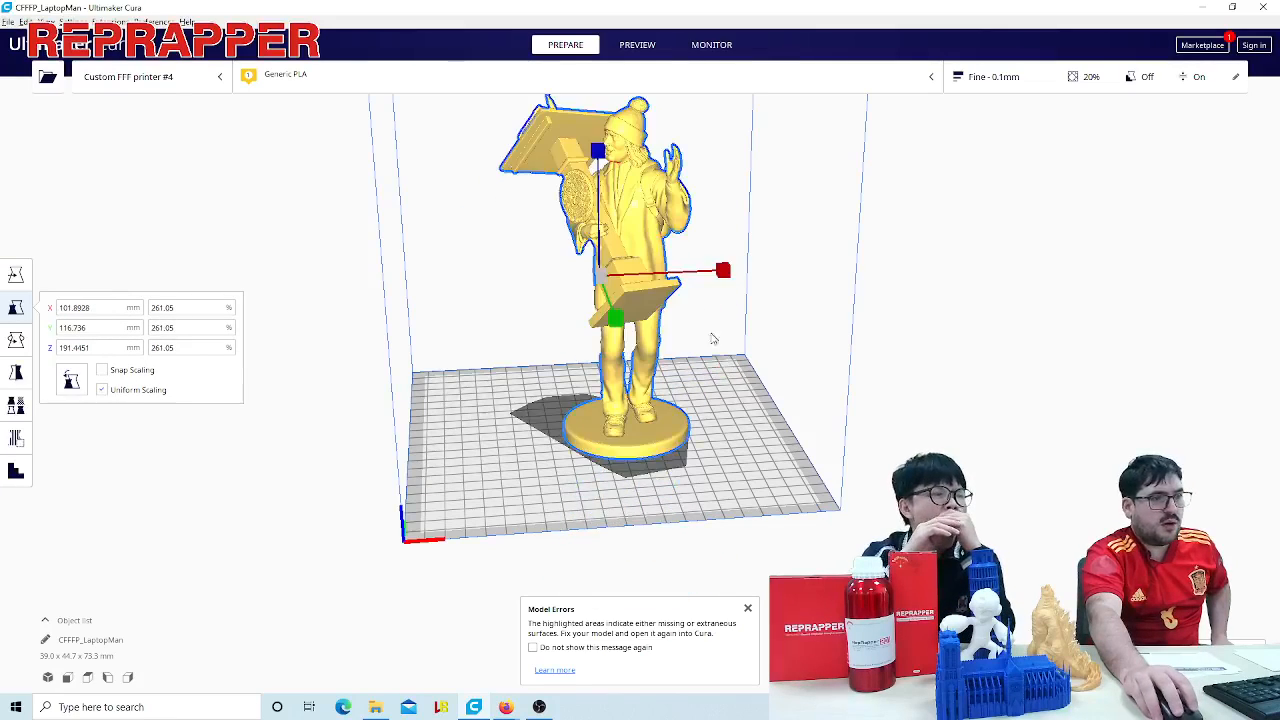
{"action": "mouse_move", "coordinate": [728, 390]}
{"action": "right_mouse_down"}
{"action": "mouse_move", "coordinate": [814, 397]}
{"action": "mouse_move", "coordinate": [771, 437]}
{"action": "mouse_move", "coordinate": [703, 379]}
{"action": "mouse_move", "coordinate": [720, 369]}
{"action": "right_mouse_up"}
{"action": "scroll", "coordinate": [803, 384], "scroll_direction": "down", "scroll_amount": 5}
{"action": "left_click_drag", "start_coordinate": [623, 189], "coordinate": [621, 171]}
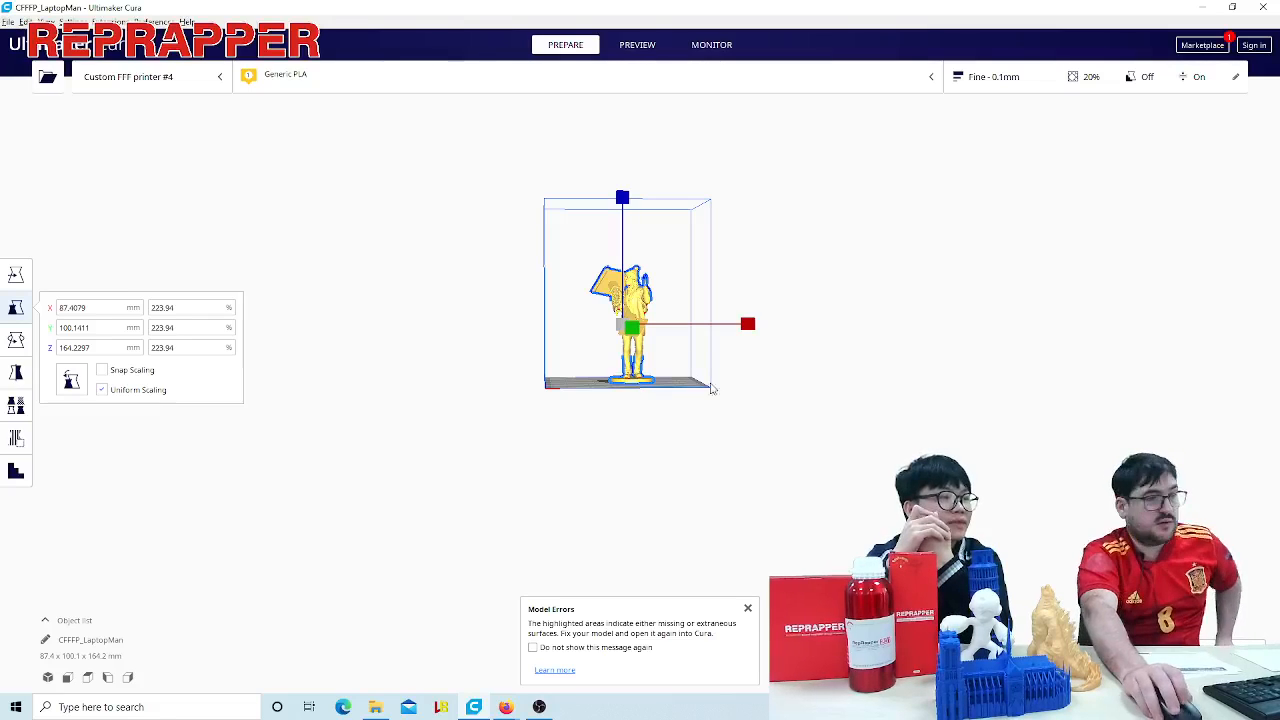
- Enlarge the LaptopMan model uniformly to about 258%, making it about 190 mm tall within the build volume
{"action": "right_click_drag", "start_coordinate": [648, 428], "coordinate": [765, 458]}
{"action": "scroll", "coordinate": [663, 455], "scroll_direction": "up", "scroll_amount": 3}
{"action": "scroll", "coordinate": [661, 455], "scroll_direction": "up", "scroll_amount": 3}
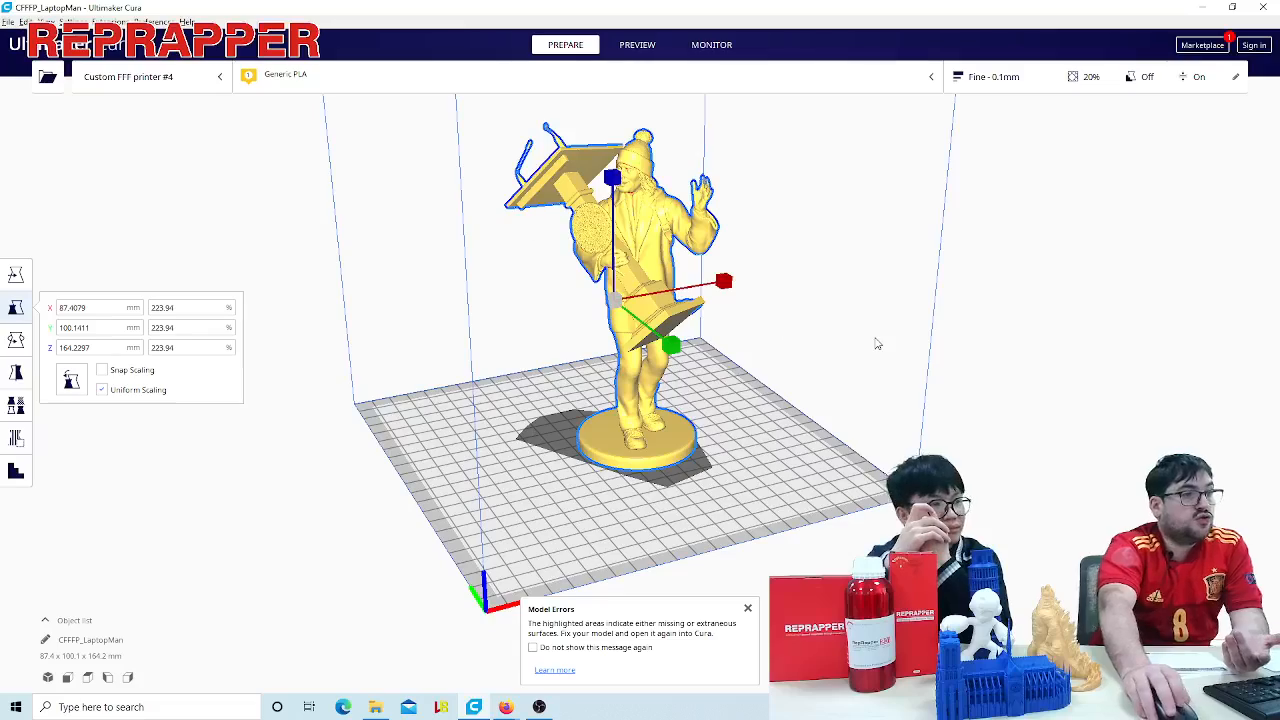
{"action": "right_click_drag", "start_coordinate": [877, 343], "coordinate": [838, 350]}
{"action": "left_click_drag", "start_coordinate": [620, 209], "coordinate": [619, 202]}
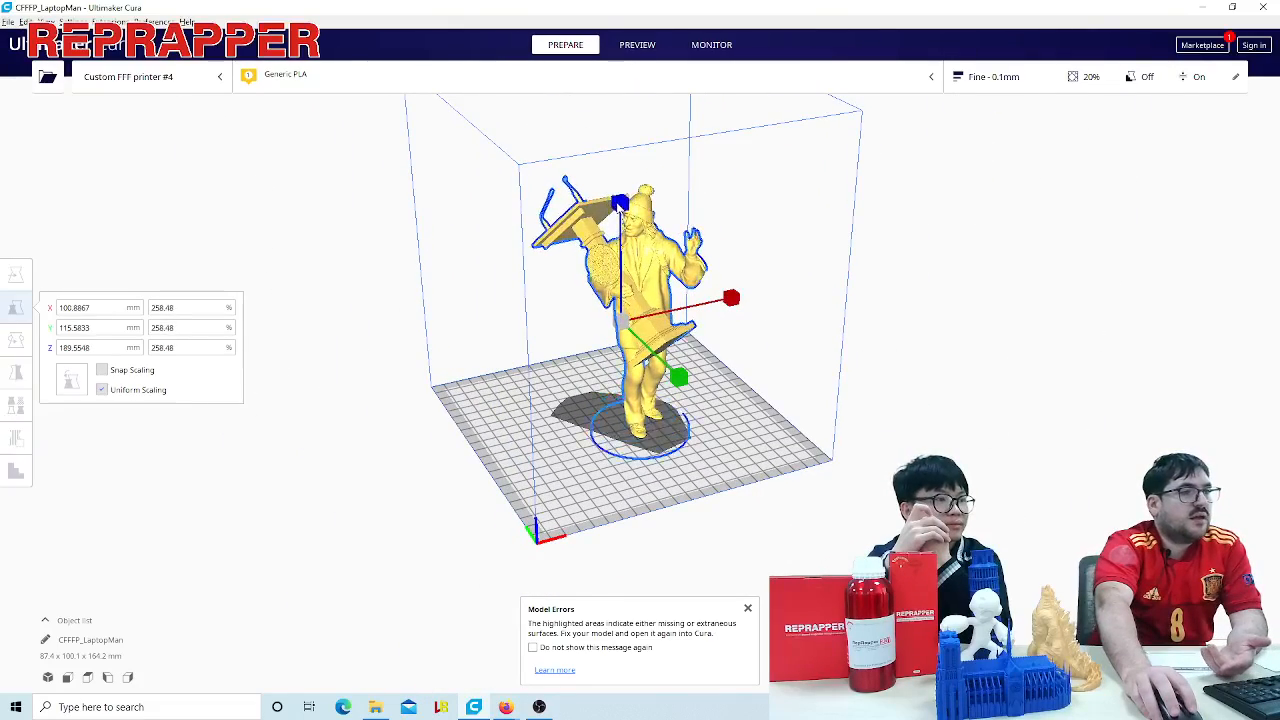
{"action": "right_click_drag", "start_coordinate": [506, 404], "coordinate": [506, 383]}
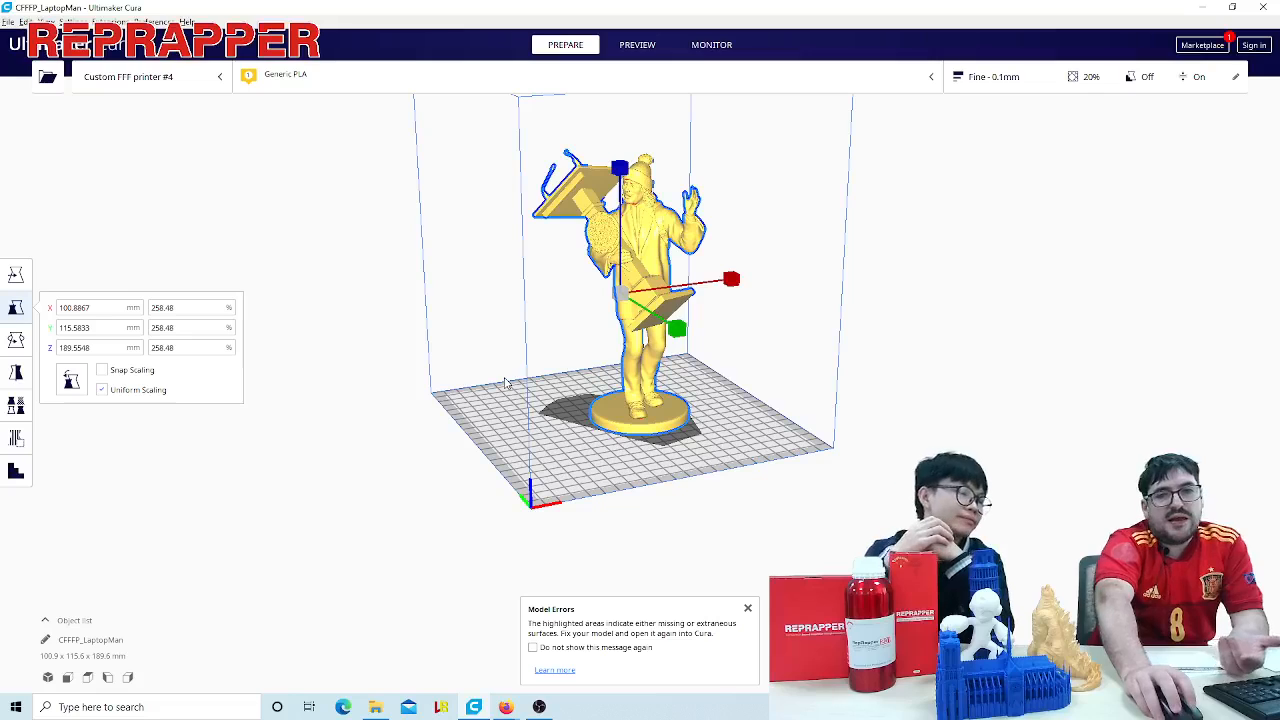
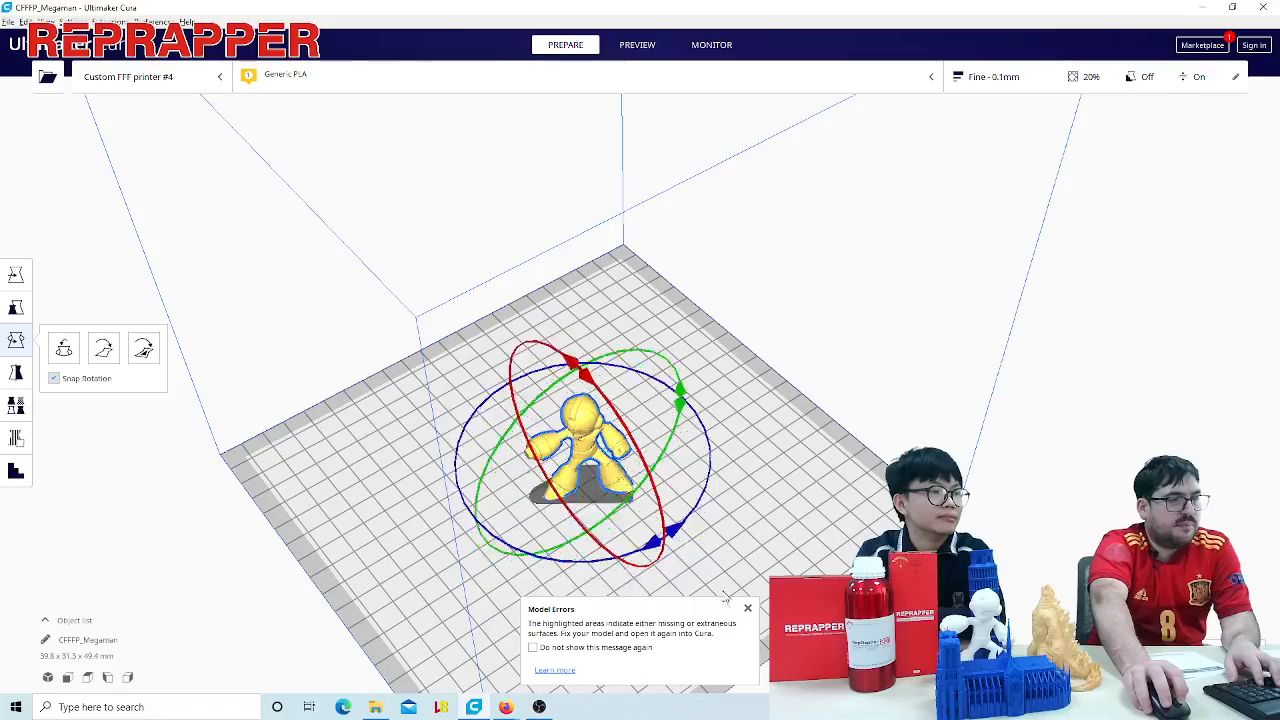
- Tilt the Megaman model slightly about the X axis to a height of about 46.9 mm and deselect it
{"action": "scroll", "coordinate": [747, 515], "scroll_direction": "up", "scroll_amount": 4}
{"action": "right_click_drag", "start_coordinate": [749, 511], "coordinate": [762, 425]}
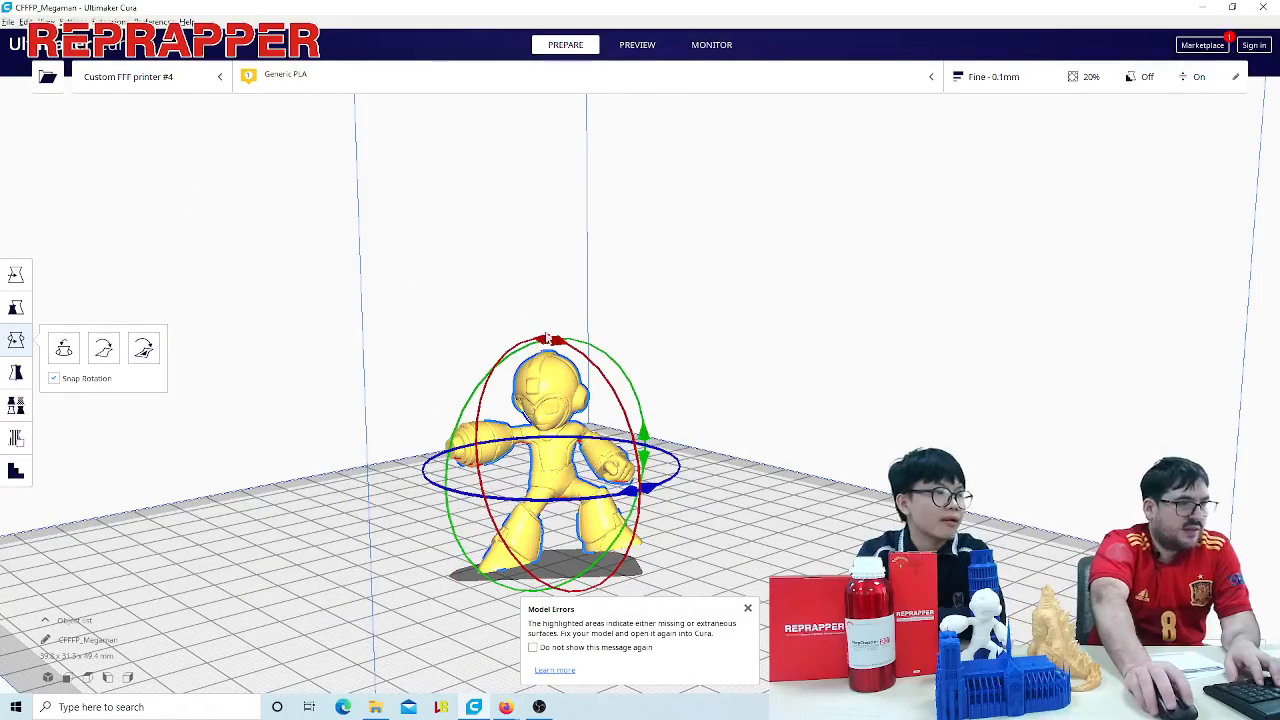
{"action": "left_click_drag", "start_coordinate": [559, 341], "coordinate": [612, 438]}
{"action": "left_click", "coordinate": [741, 510]}
{"action": "scroll", "coordinate": [741, 510], "scroll_direction": "up", "scroll_amount": 5}
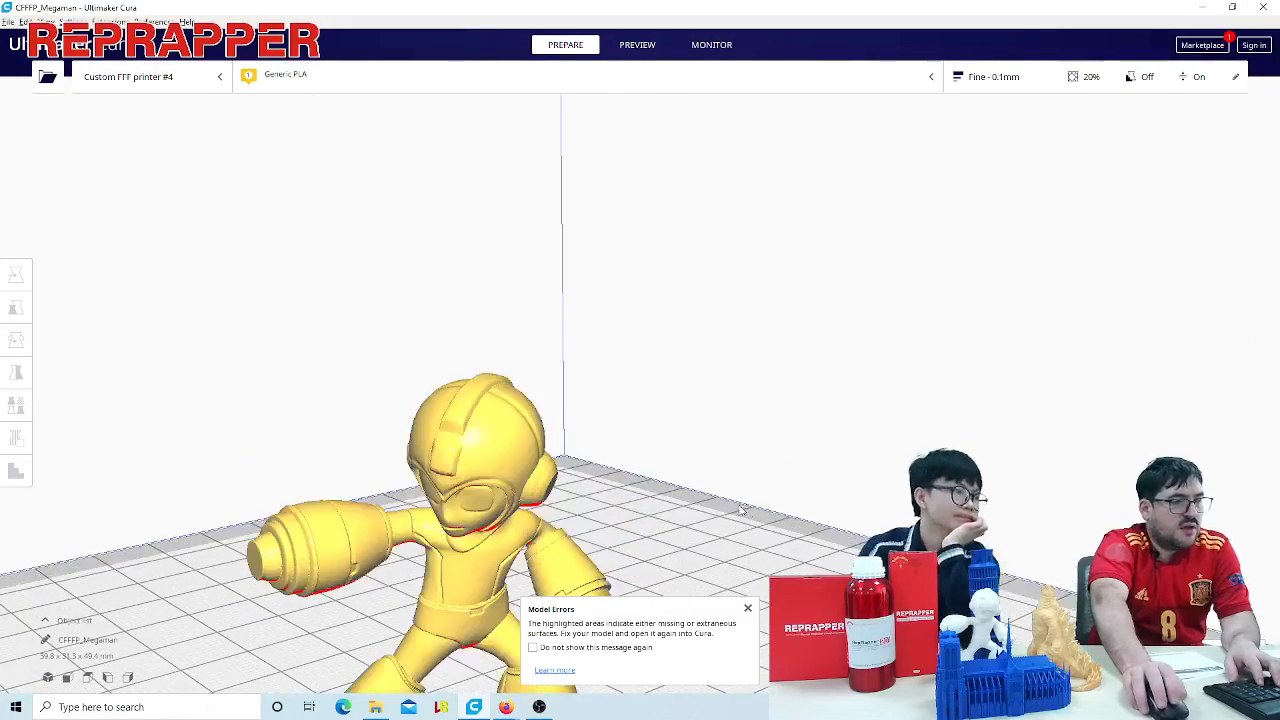
- Examine the Megaman model from the front and from below, including the overhang areas and the soles of its feet
{"action": "right_click_drag", "start_coordinate": [741, 510], "coordinate": [714, 357]}
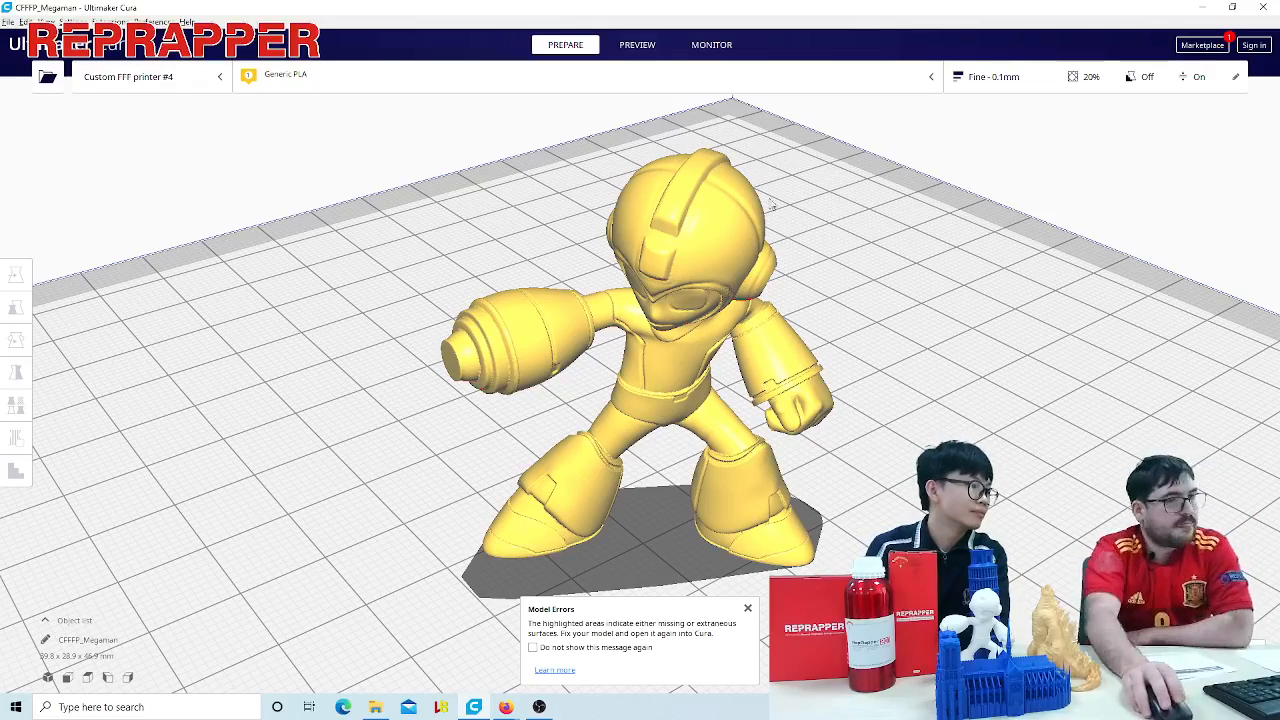
{"action": "mouse_move", "coordinate": [838, 256]}
{"action": "right_mouse_down"}
{"action": "mouse_move", "coordinate": [839, 288]}
{"action": "mouse_move", "coordinate": [841, 277]}
{"action": "right_mouse_up"}
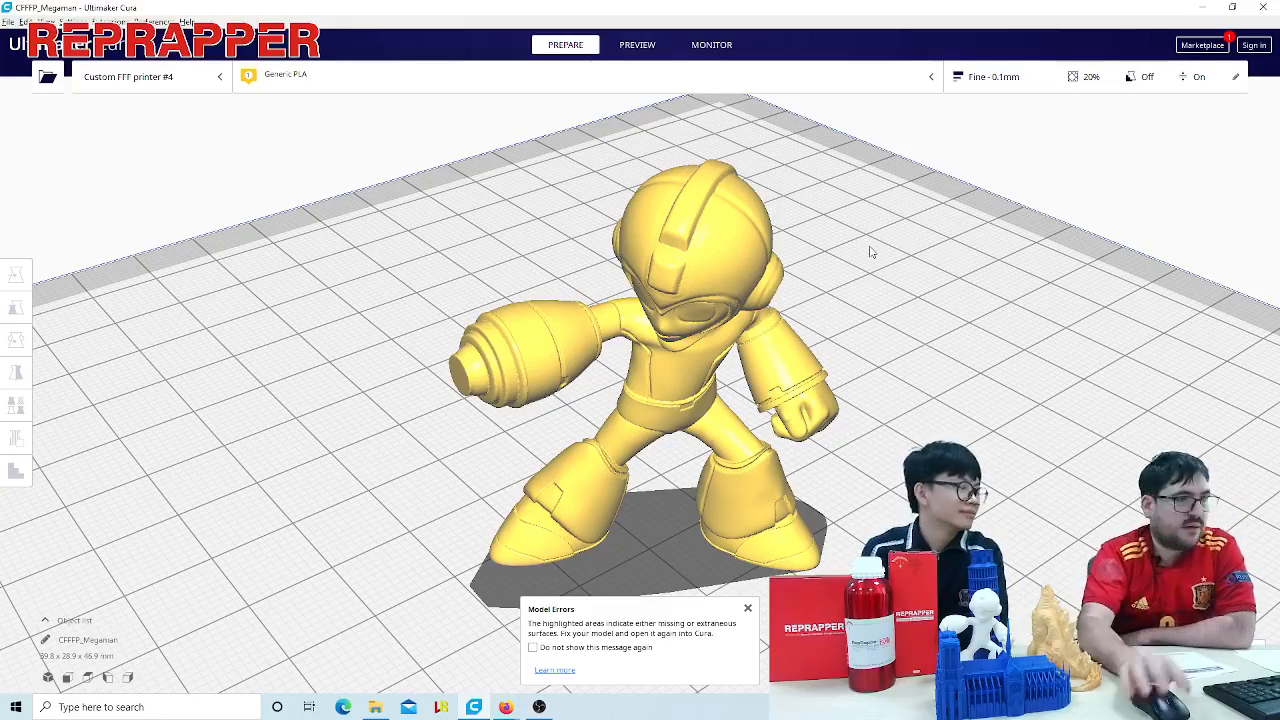
{"action": "right_click_drag", "start_coordinate": [993, 332], "coordinate": [957, 351]}
{"action": "middle_click_drag", "start_coordinate": [957, 351], "coordinate": [984, 228]}
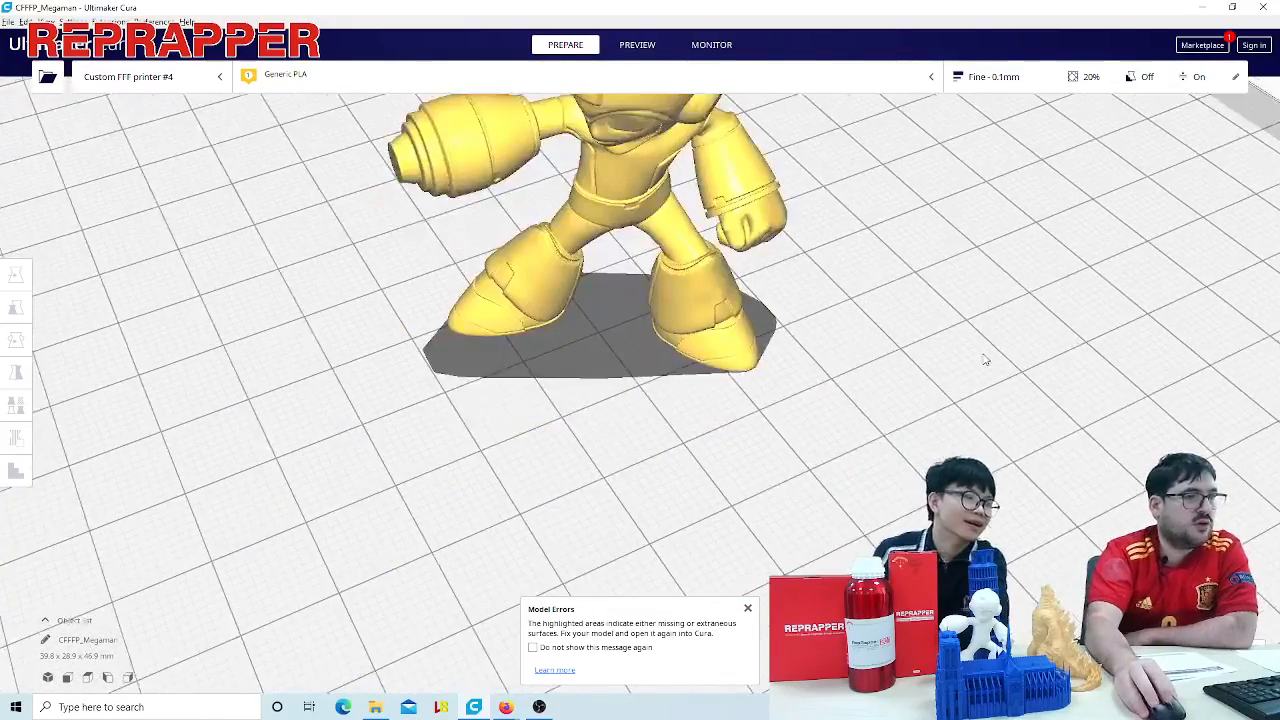
{"action": "mouse_move", "coordinate": [986, 360]}
{"action": "right_mouse_down"}
{"action": "mouse_move", "coordinate": [960, 357]}
{"action": "mouse_move", "coordinate": [977, 321]}
{"action": "mouse_move", "coordinate": [989, 367]}
{"action": "mouse_move", "coordinate": [1001, 339]}
{"action": "mouse_move", "coordinate": [1003, 364]}
{"action": "right_mouse_up"}
{"action": "middle_click_drag", "start_coordinate": [1003, 364], "coordinate": [1007, 422]}
{"action": "right_click_drag", "start_coordinate": [1008, 427], "coordinate": [992, 380]}
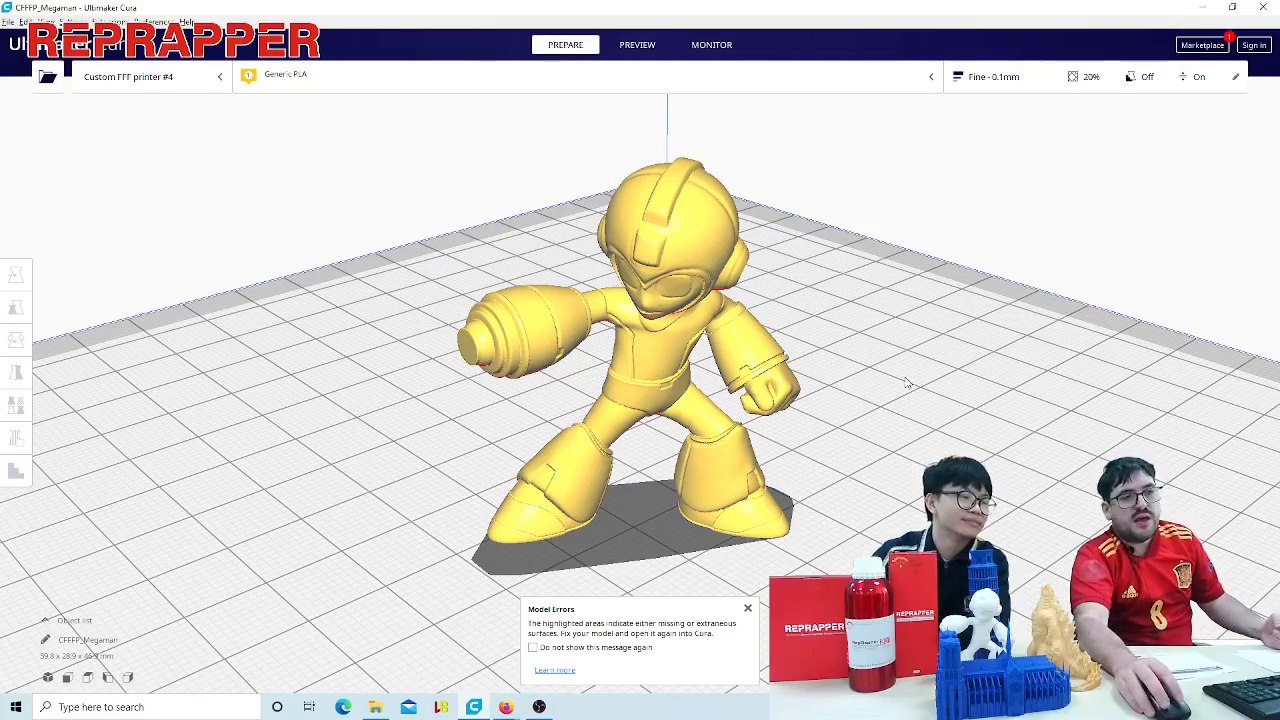
{"action": "right_click_drag", "start_coordinate": [899, 419], "coordinate": [988, 359]}
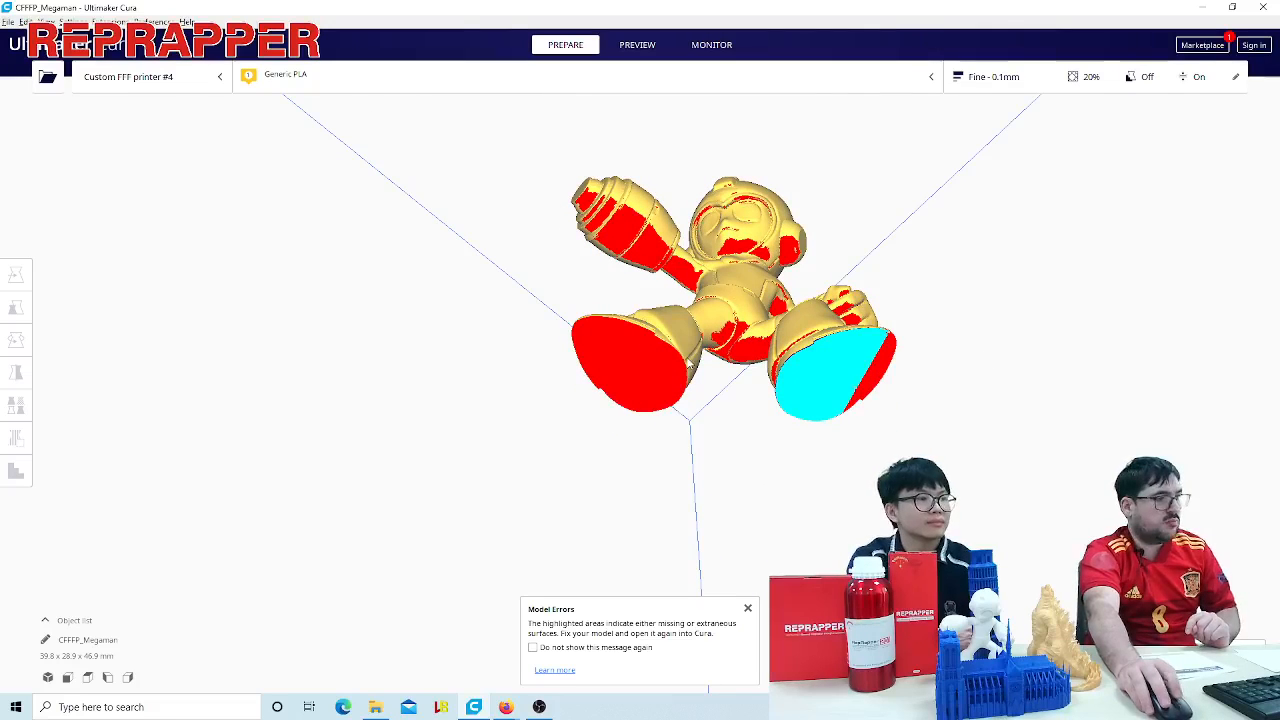
{"action": "scroll", "coordinate": [1100, 300], "scroll_direction": "up", "scroll_amount": 2}
{"action": "scroll", "coordinate": [1012, 296], "scroll_direction": "up", "scroll_amount": 3}
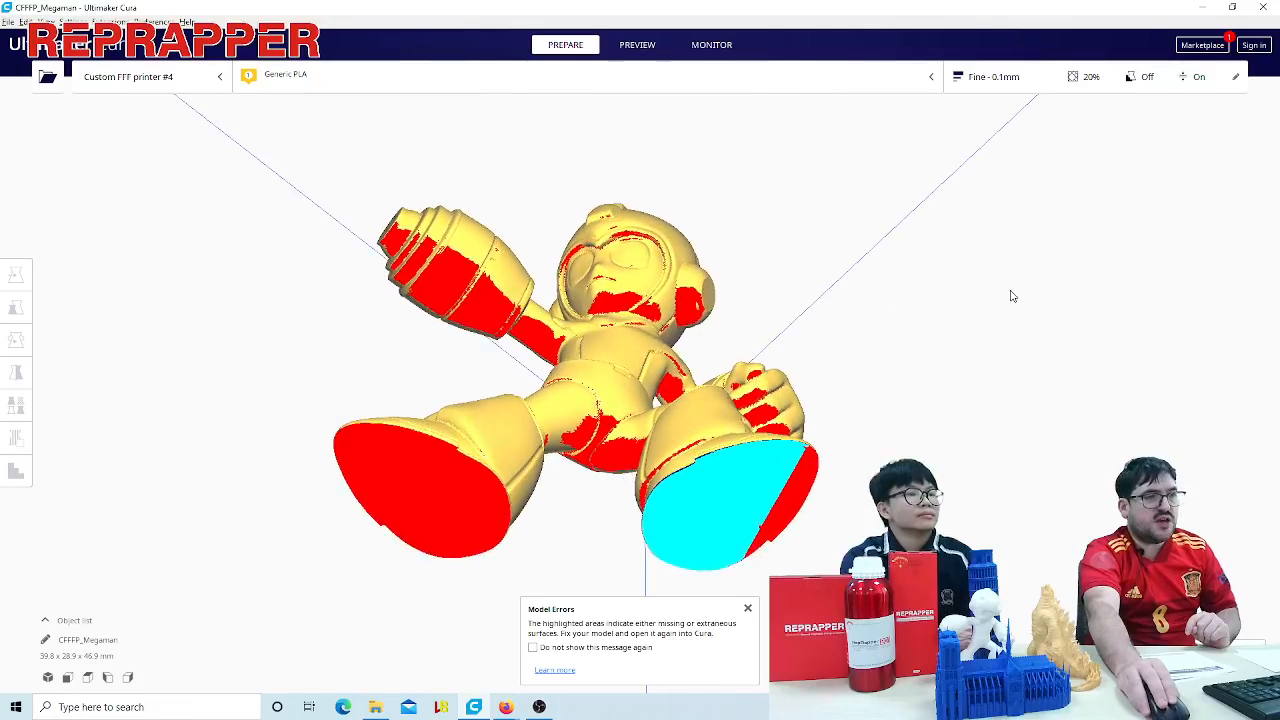
{"action": "right_click_drag", "start_coordinate": [917, 331], "coordinate": [895, 390]}
{"action": "scroll", "coordinate": [1015, 372], "scroll_direction": "down", "scroll_amount": 3}
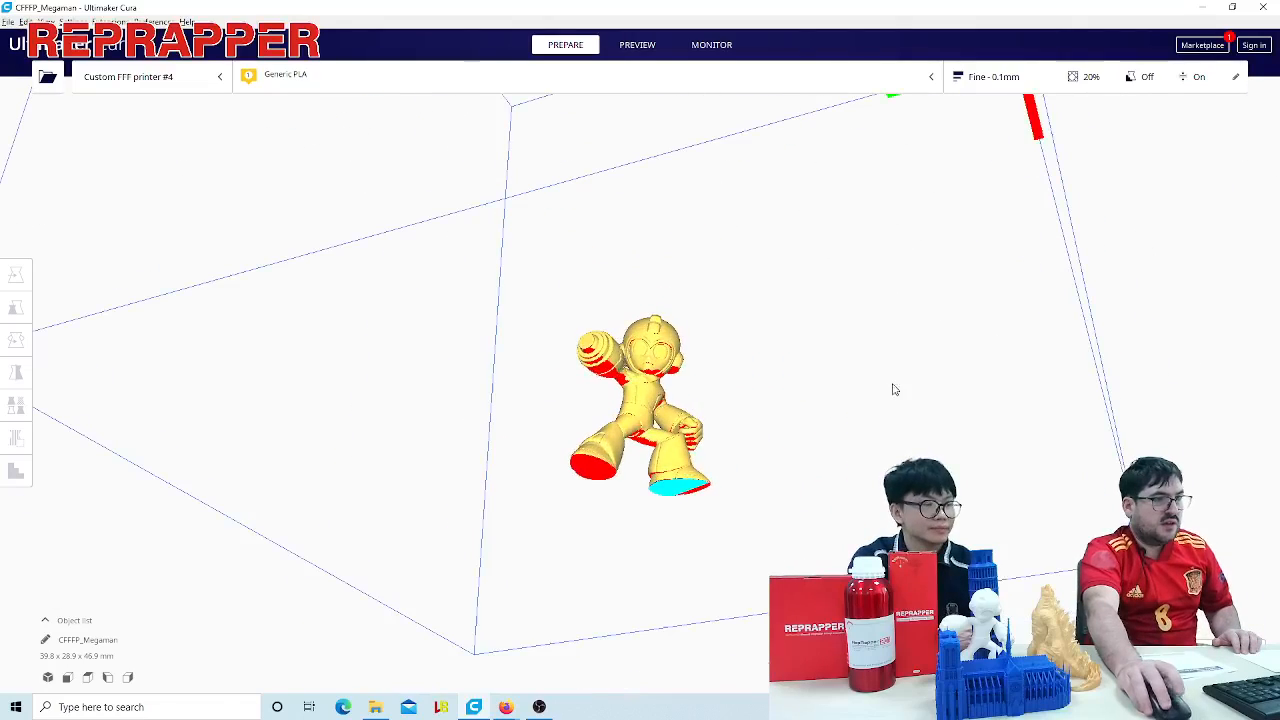
- Lay the Megaman model on its back by rotating it about the X axis, making it about 28.9 mm tall
{"action": "left_click", "coordinate": [640, 369]}
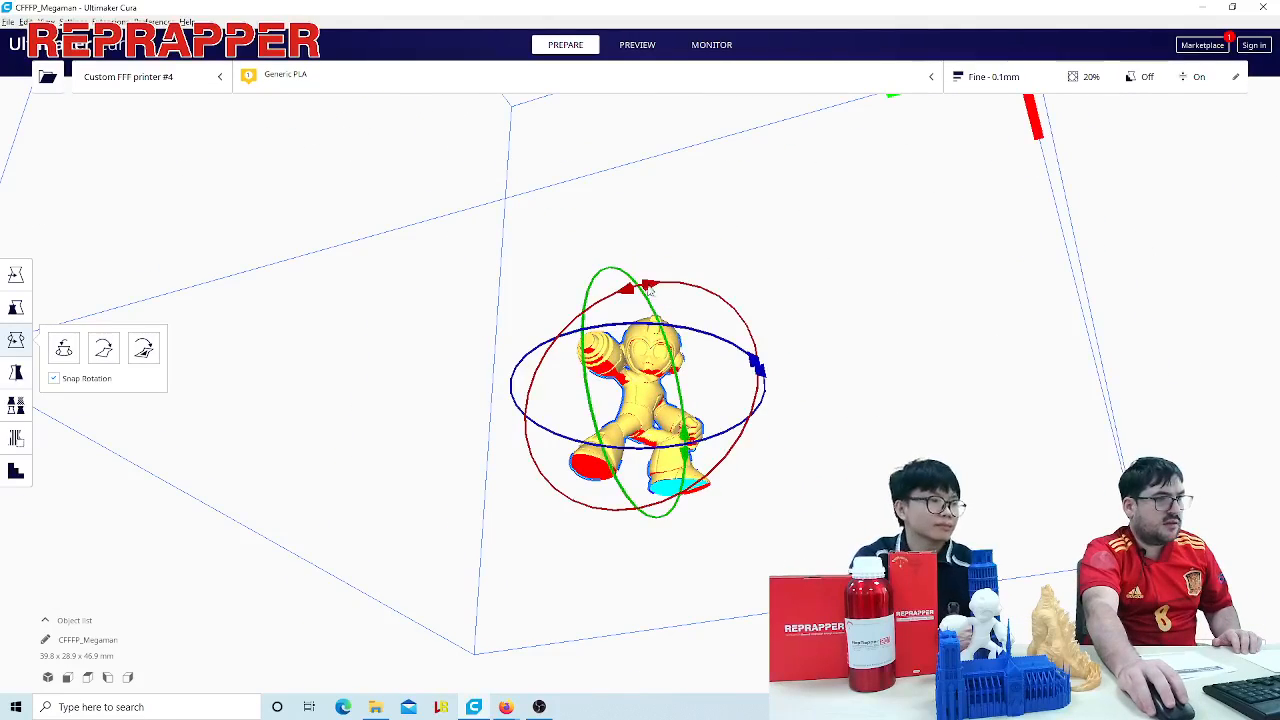
{"action": "left_click_drag", "start_coordinate": [650, 291], "coordinate": [734, 430]}
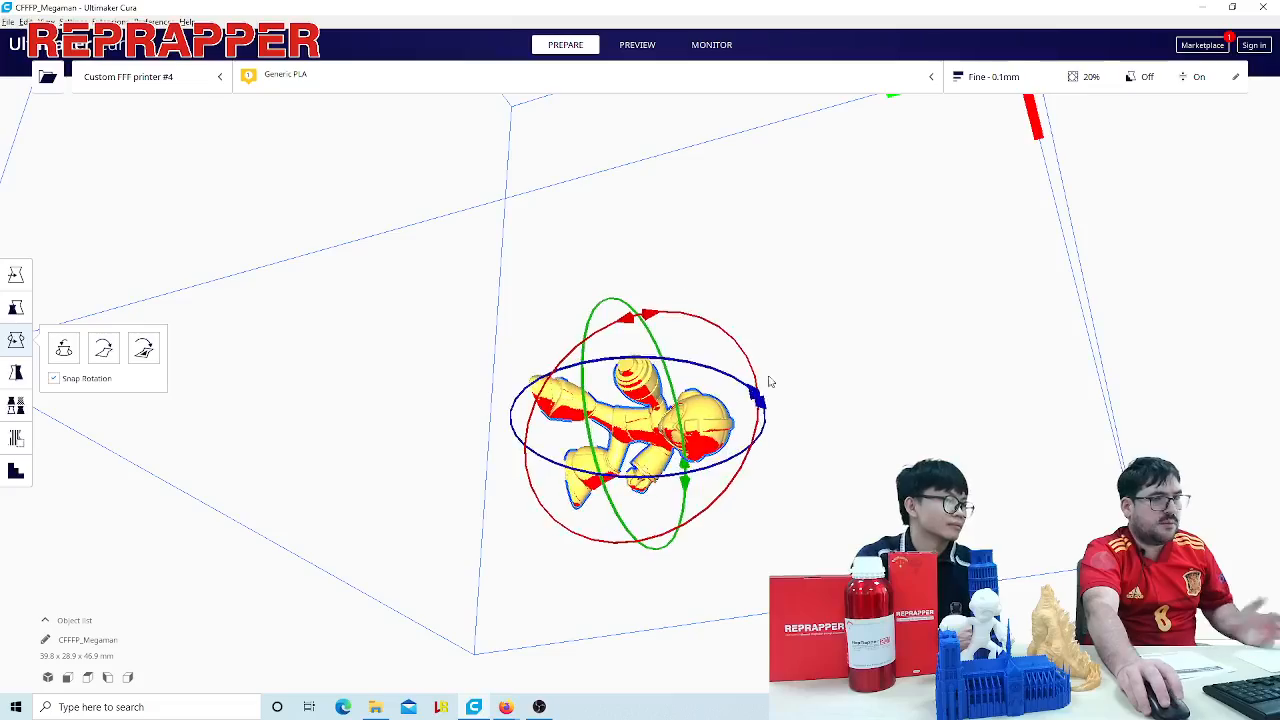
{"action": "right_click_drag", "start_coordinate": [807, 449], "coordinate": [843, 469]}
{"action": "scroll", "coordinate": [843, 469], "scroll_direction": "up", "scroll_amount": 4}
{"action": "middle_click_drag", "start_coordinate": [843, 469], "coordinate": [743, 426]}
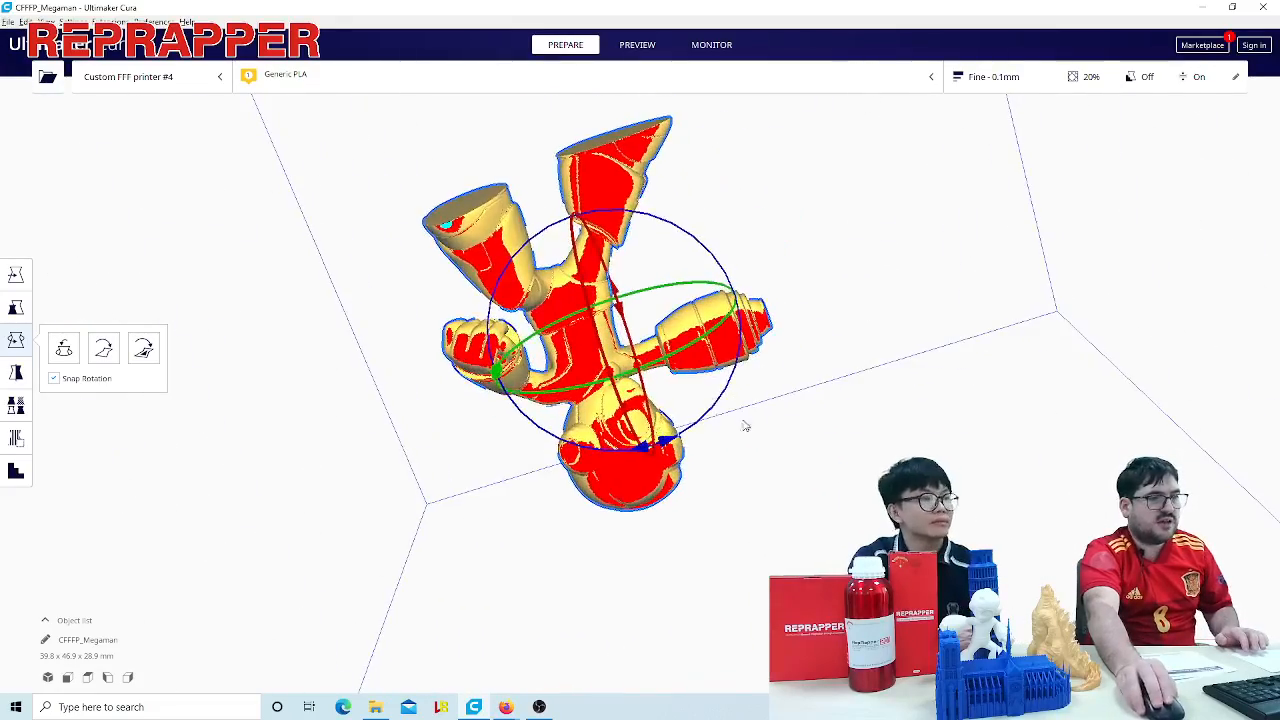
{"action": "right_click_drag", "start_coordinate": [931, 363], "coordinate": [819, 418]}
- Rotate the lying Megaman model further about the X and Y axes until it measures about 43.6 x 49.4 x 22.8 mm
{"action": "right_click_drag", "start_coordinate": [585, 379], "coordinate": [535, 420]}
{"action": "left_click_drag", "start_coordinate": [582, 368], "coordinate": [604, 568]}
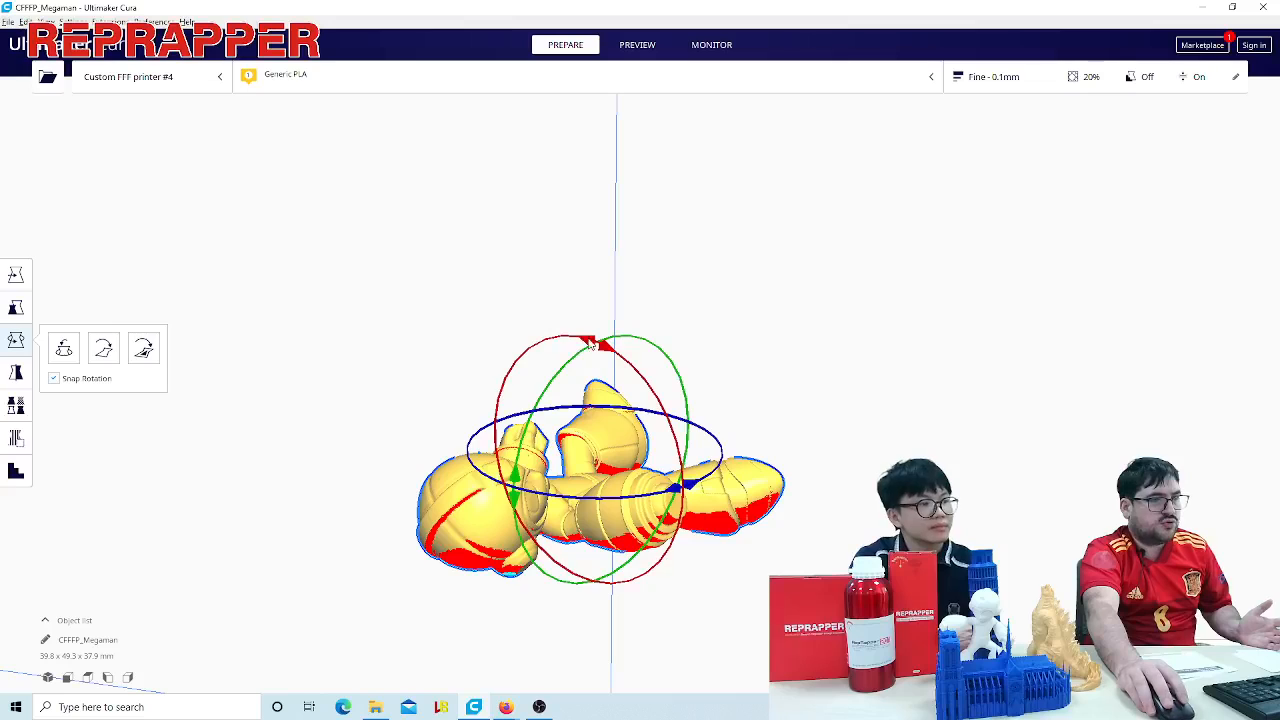
{"action": "left_click_drag", "start_coordinate": [590, 344], "coordinate": [622, 344]}
{"action": "right_click_drag", "start_coordinate": [690, 386], "coordinate": [1045, 400]}
{"action": "scroll", "coordinate": [1045, 400], "scroll_direction": "down", "scroll_amount": 5}
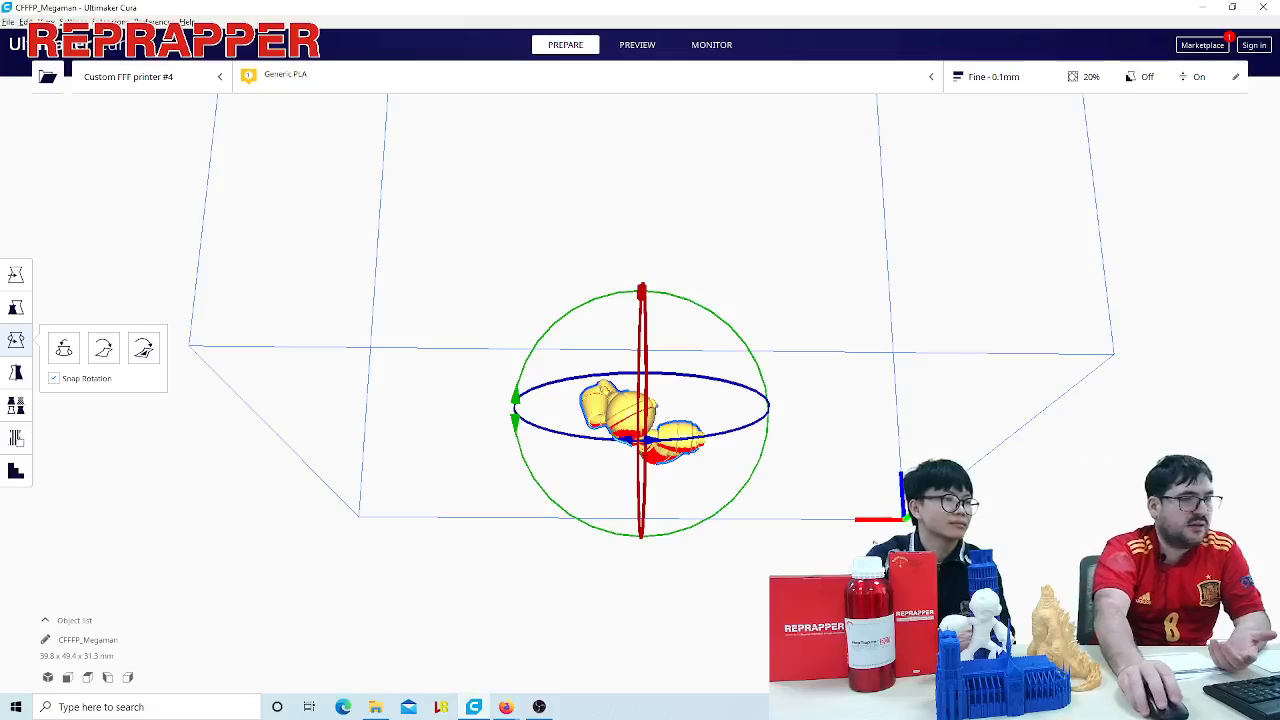
{"action": "right_click_drag", "start_coordinate": [873, 541], "coordinate": [712, 360]}
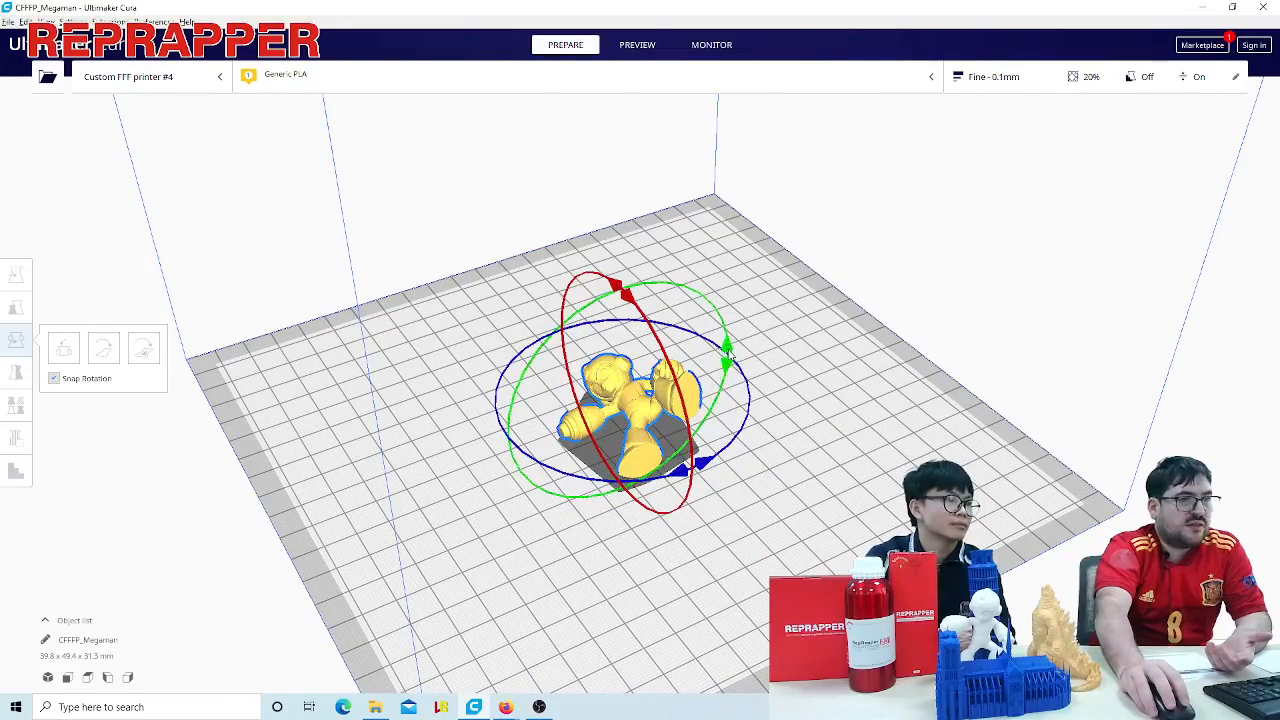
{"action": "left_click_drag", "start_coordinate": [724, 350], "coordinate": [756, 464]}
- Examine the lying Megaman model from below and above, checking the overhangs on its back, head, arms and legs
{"action": "scroll", "coordinate": [752, 500], "scroll_direction": "up", "scroll_amount": 2}
{"action": "right_click_drag", "start_coordinate": [751, 507], "coordinate": [796, 364]}
{"action": "middle_click_drag", "start_coordinate": [795, 386], "coordinate": [792, 306]}
{"action": "scroll", "coordinate": [757, 384], "scroll_direction": "up", "scroll_amount": 3}
{"action": "scroll", "coordinate": [757, 383], "scroll_direction": "up", "scroll_amount": 2}
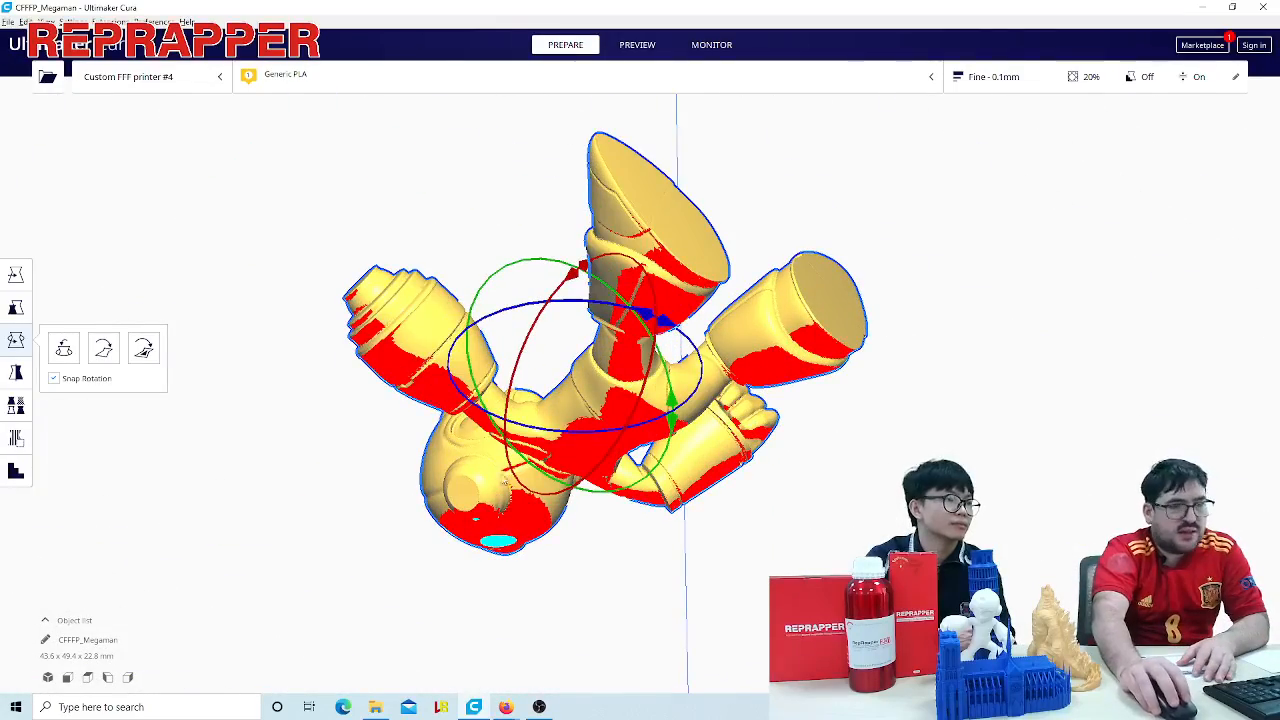
{"action": "right_click_drag", "start_coordinate": [590, 537], "coordinate": [507, 468]}
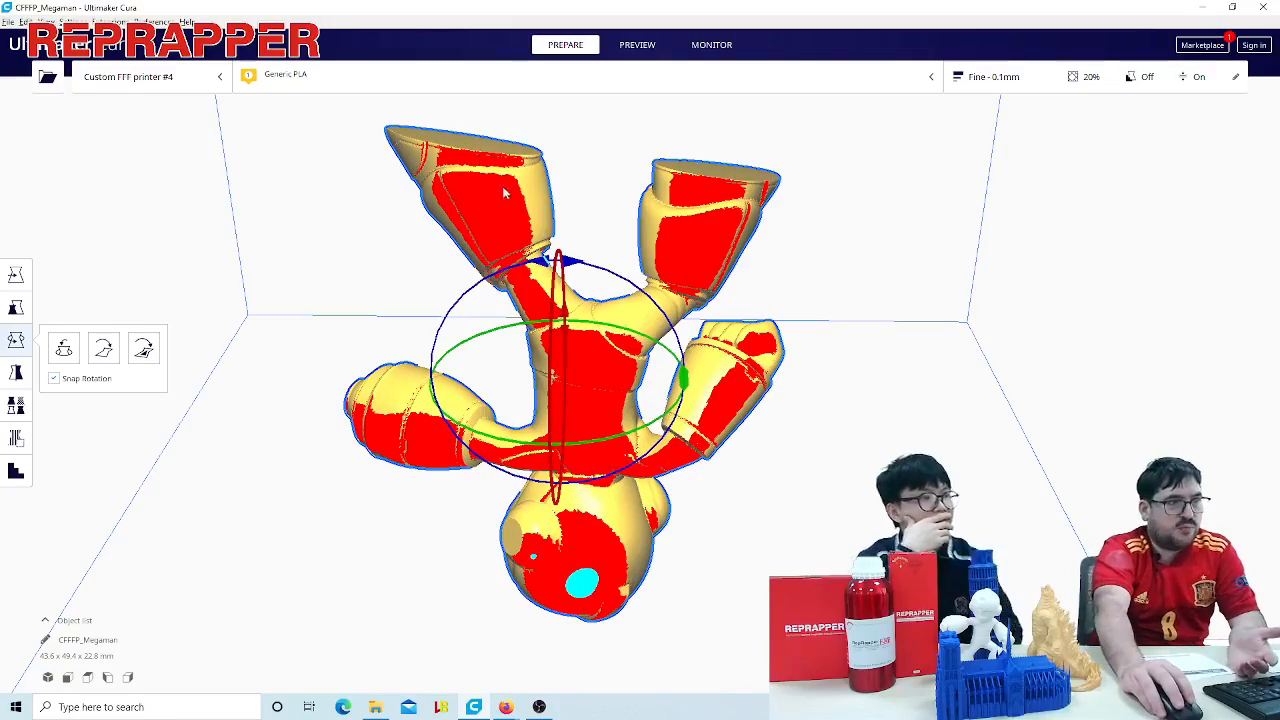
{"action": "right_click_drag", "start_coordinate": [849, 332], "coordinate": [837, 426]}
{"action": "scroll", "coordinate": [832, 398], "scroll_direction": "down", "scroll_amount": 5}
{"action": "right_click_drag", "start_coordinate": [800, 380], "coordinate": [822, 583]}
{"action": "scroll", "coordinate": [766, 382], "scroll_direction": "up", "scroll_amount": 9}
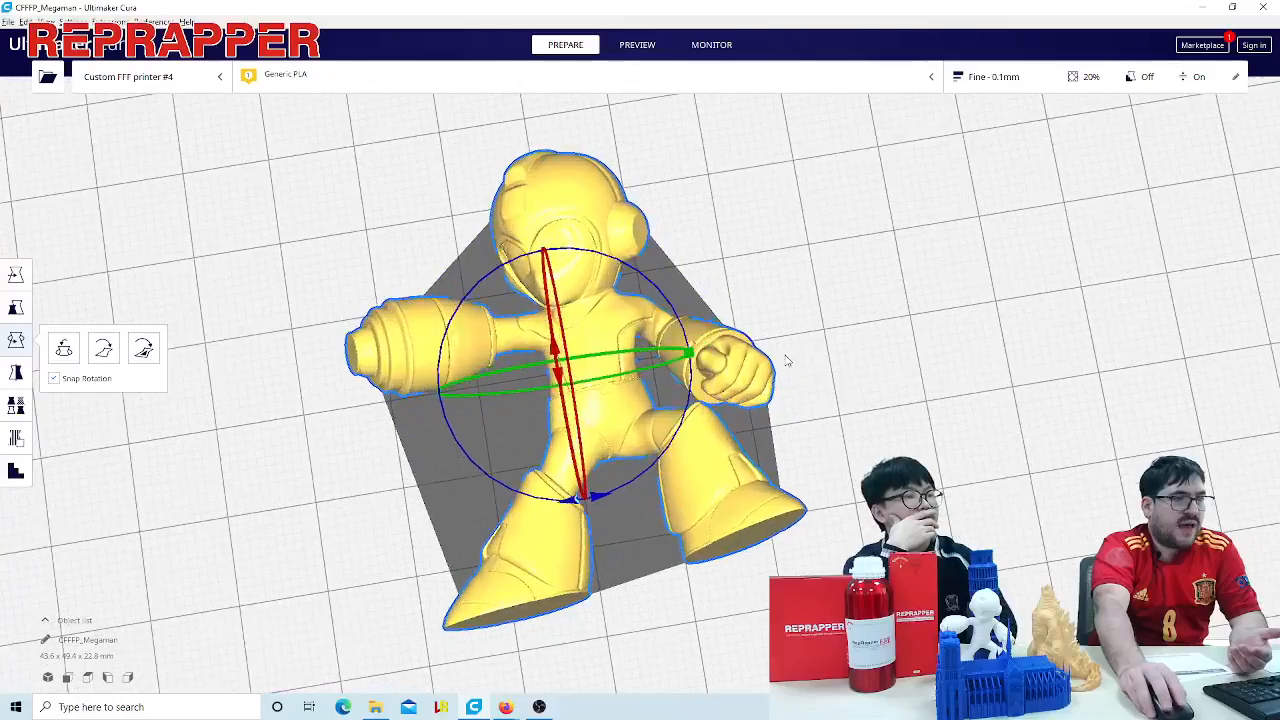
{"action": "scroll", "coordinate": [812, 355], "scroll_direction": "down", "scroll_amount": 6}
{"action": "right_click_drag", "start_coordinate": [816, 358], "coordinate": [563, 370]}
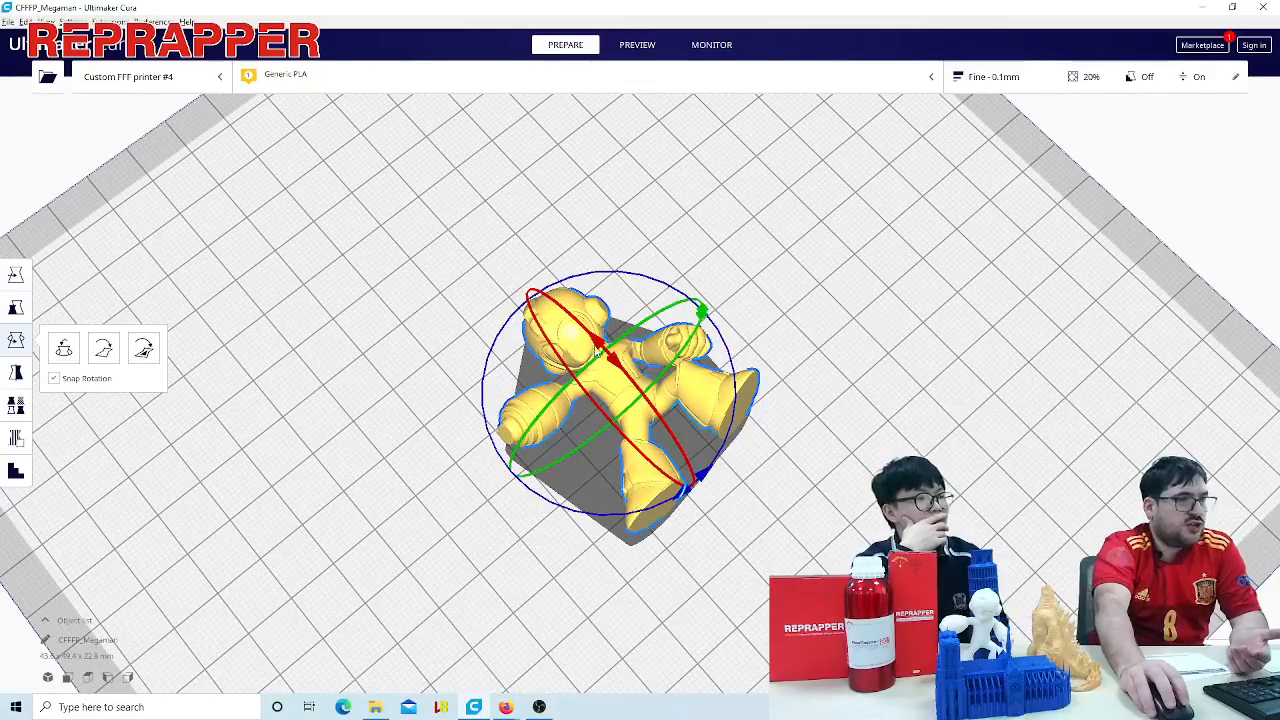
- Raise the Megaman model to a leaning pose about 44.3 mm tall by rotating it about the X axis, and deselect it
{"action": "left_click_drag", "start_coordinate": [597, 350], "coordinate": [708, 468]}
{"action": "scroll", "coordinate": [722, 474], "scroll_direction": "up", "scroll_amount": 5}
{"action": "right_click_drag", "start_coordinate": [722, 472], "coordinate": [814, 382]}
{"action": "left_click", "coordinate": [870, 363]}
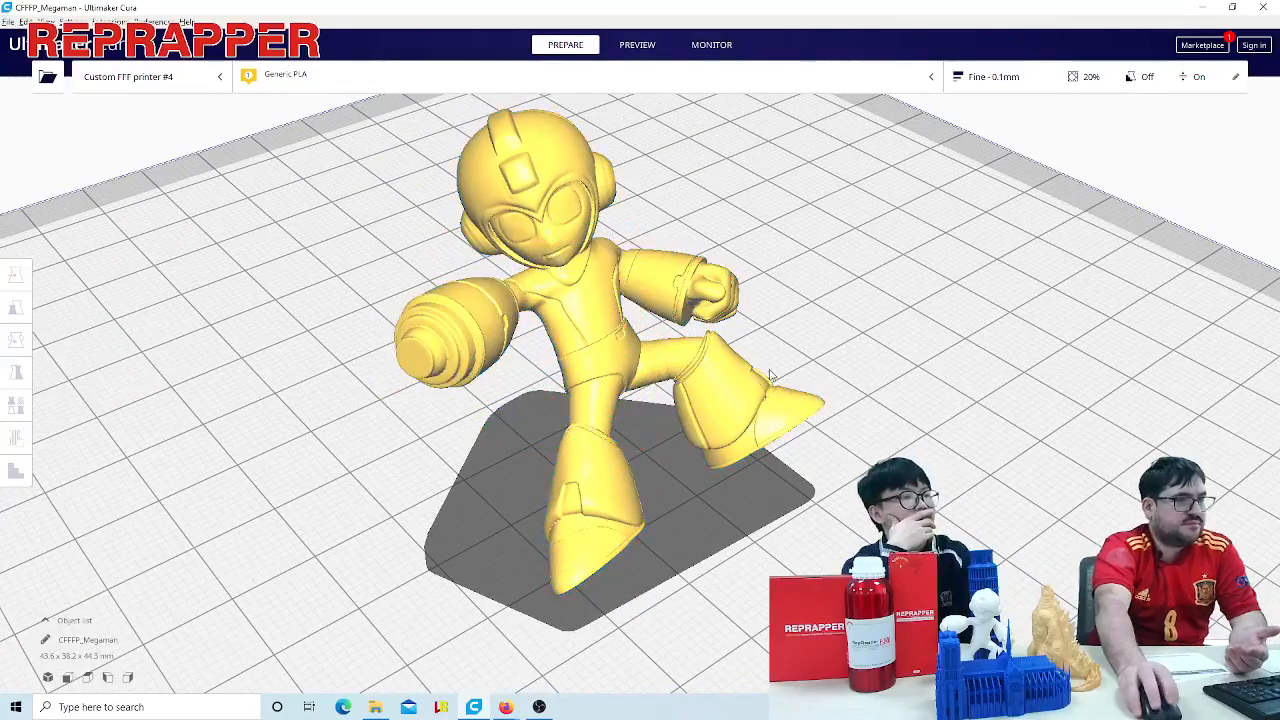
- Examine the leaning Megaman model from several angles, looking at its face, arms and raised leg
{"action": "scroll", "coordinate": [854, 434], "scroll_direction": "up", "scroll_amount": 2}
{"action": "right_click_drag", "start_coordinate": [856, 435], "coordinate": [889, 436]}
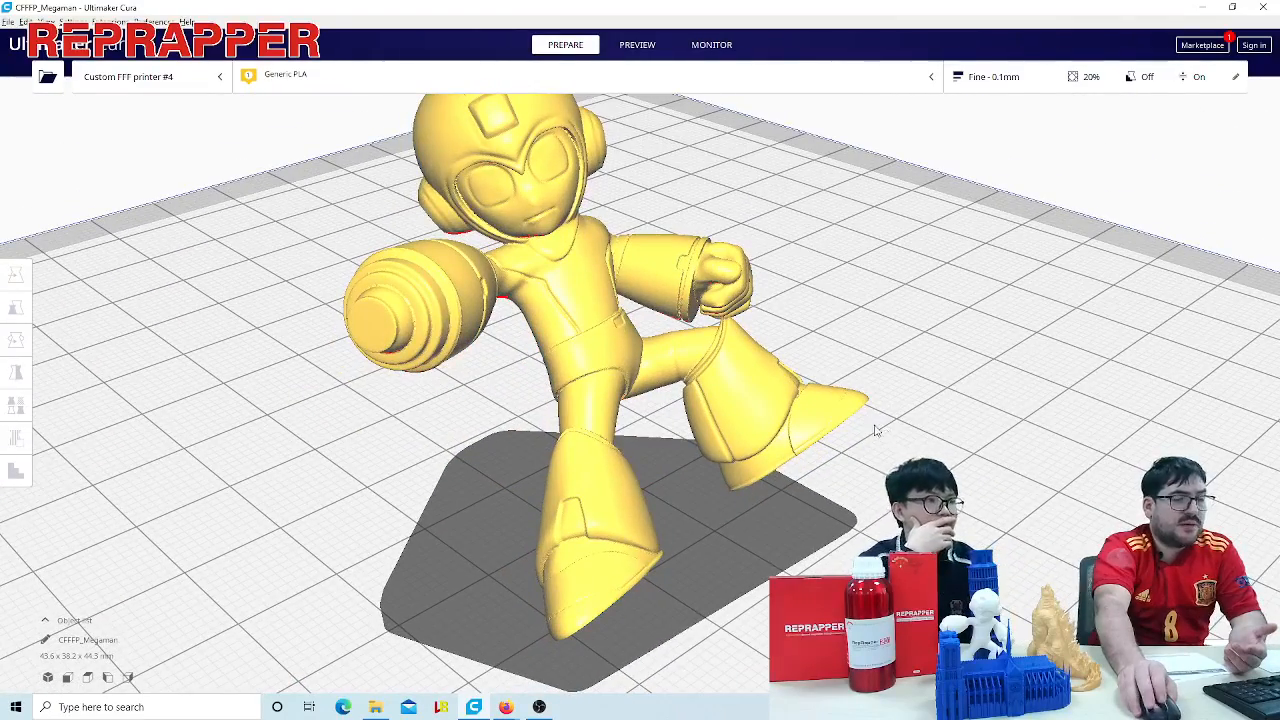
{"action": "middle_click_drag", "start_coordinate": [876, 430], "coordinate": [940, 466]}
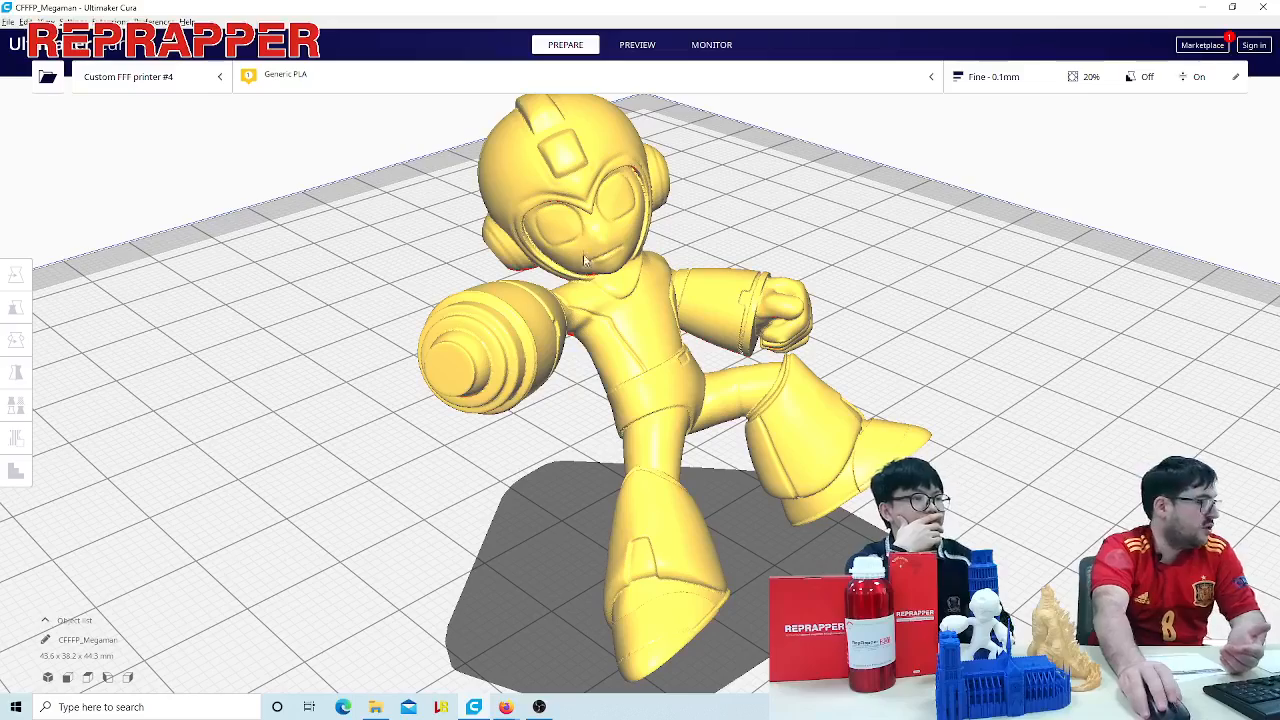
{"action": "mouse_move", "coordinate": [580, 450]}
{"action": "right_mouse_down"}
{"action": "mouse_move", "coordinate": [577, 431]}
{"action": "mouse_move", "coordinate": [603, 414]}
{"action": "mouse_move", "coordinate": [582, 446]}
{"action": "right_mouse_up"}
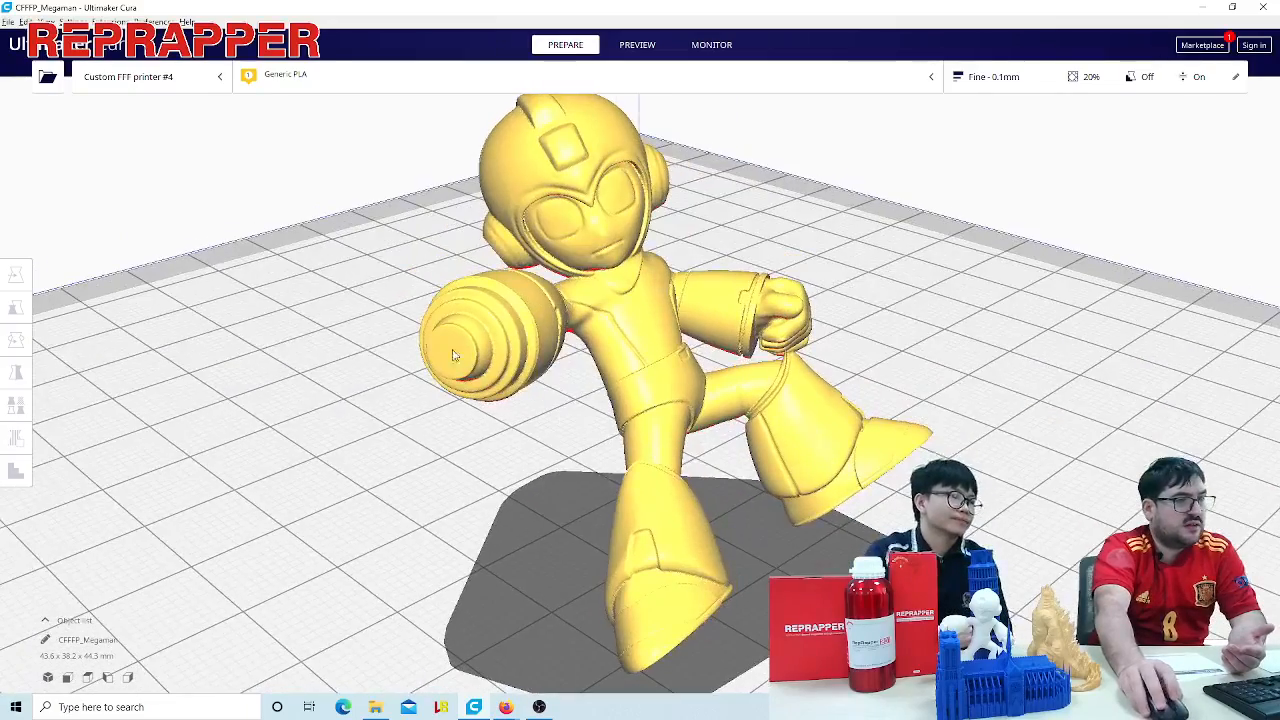
{"action": "right_click_drag", "start_coordinate": [531, 392], "coordinate": [434, 430]}
{"action": "scroll", "coordinate": [604, 347], "scroll_direction": "down", "scroll_amount": 2}
{"action": "right_click_drag", "start_coordinate": [712, 290], "coordinate": [762, 319]}
{"action": "scroll", "coordinate": [762, 319], "scroll_direction": "up", "scroll_amount": 2}
{"action": "scroll", "coordinate": [740, 293], "scroll_direction": "down", "scroll_amount": 2}
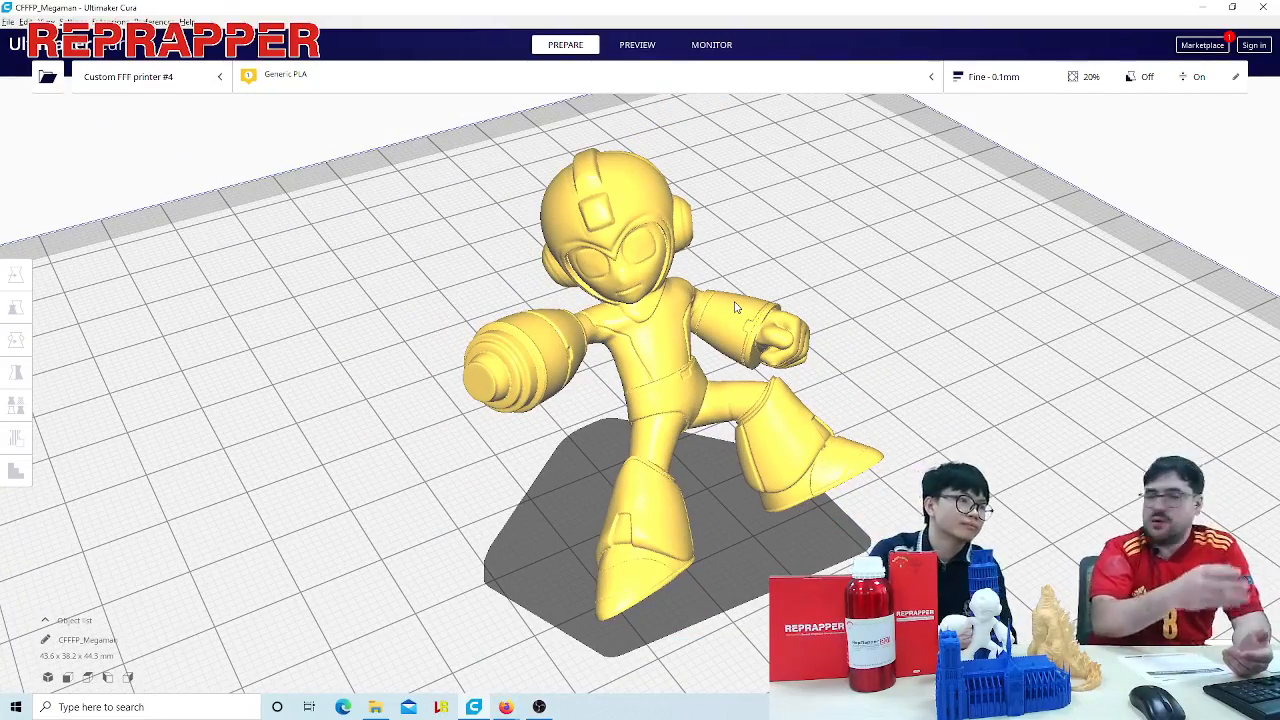
{"action": "scroll", "coordinate": [735, 308], "scroll_direction": "up", "scroll_amount": 2}
{"action": "scroll", "coordinate": [750, 305], "scroll_direction": "down", "scroll_amount": 3}
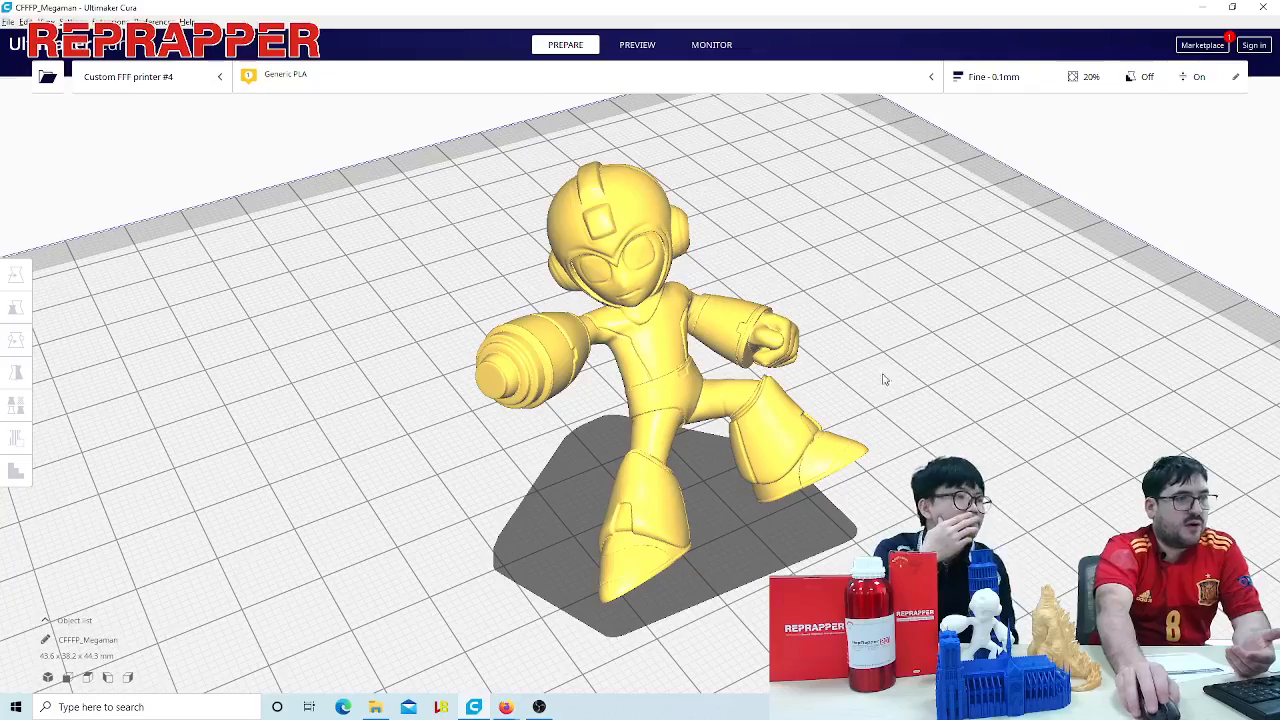
{"action": "right_click_drag", "start_coordinate": [883, 379], "coordinate": [590, 476]}
{"action": "scroll", "coordinate": [583, 477], "scroll_direction": "up", "scroll_amount": 2}
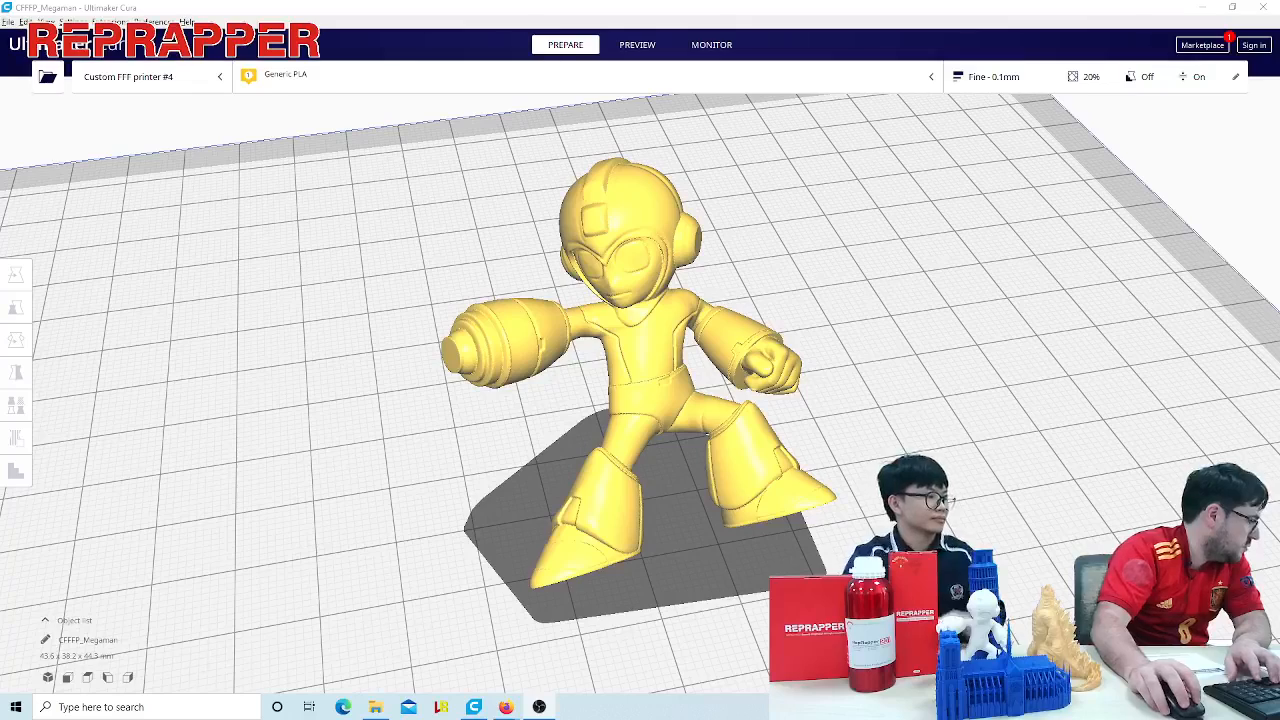
- Switch to File Explorer, browse the episode01-slicing-basics folder and its supports subfolder, and return to Ultimaker Cura
{"action": "key", "text": "alt+Tab"}
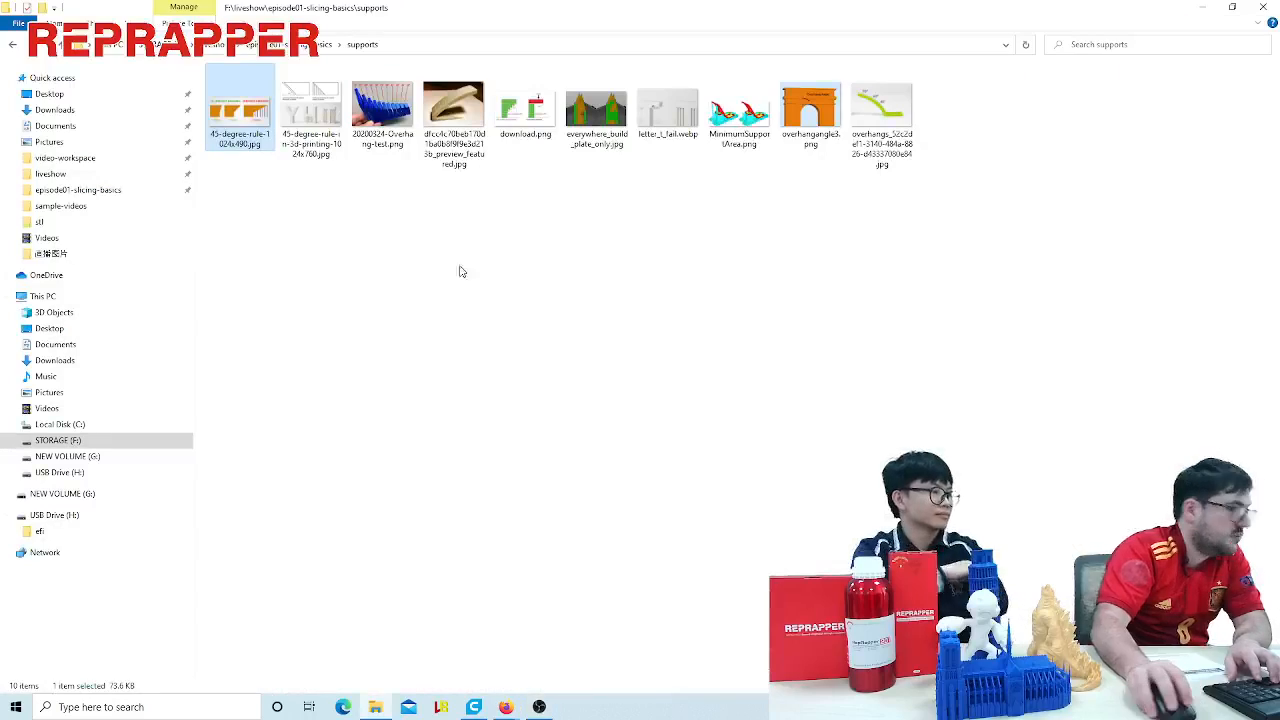
{"action": "left_click", "coordinate": [300, 45]}
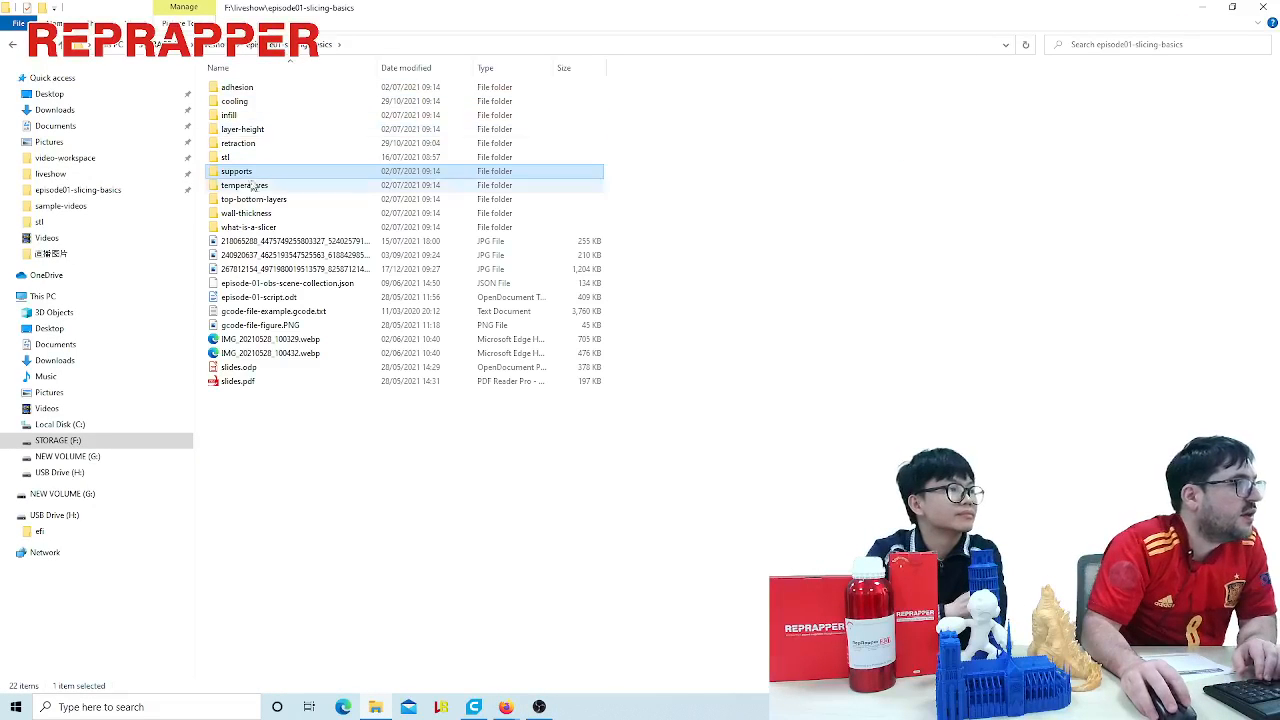
{"action": "left_click", "coordinate": [244, 185]}
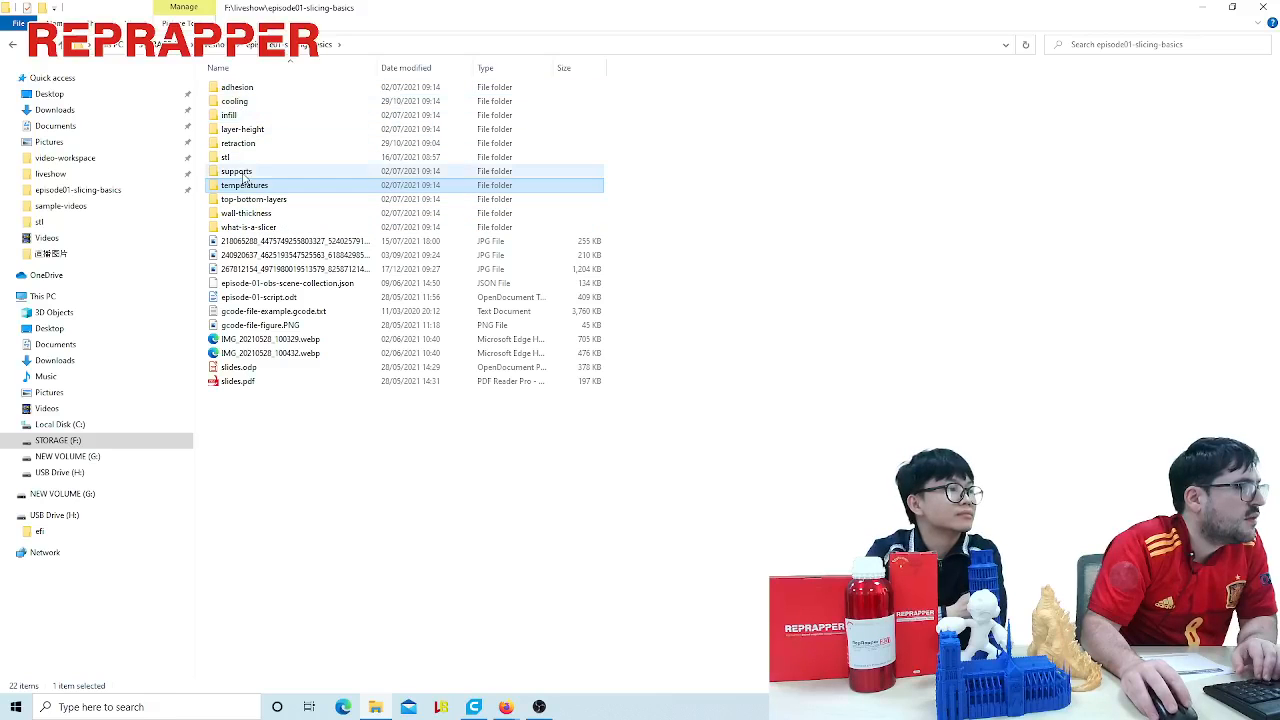
{"action": "double_click", "coordinate": [243, 172]}
{"action": "key", "text": "BackSpace"}
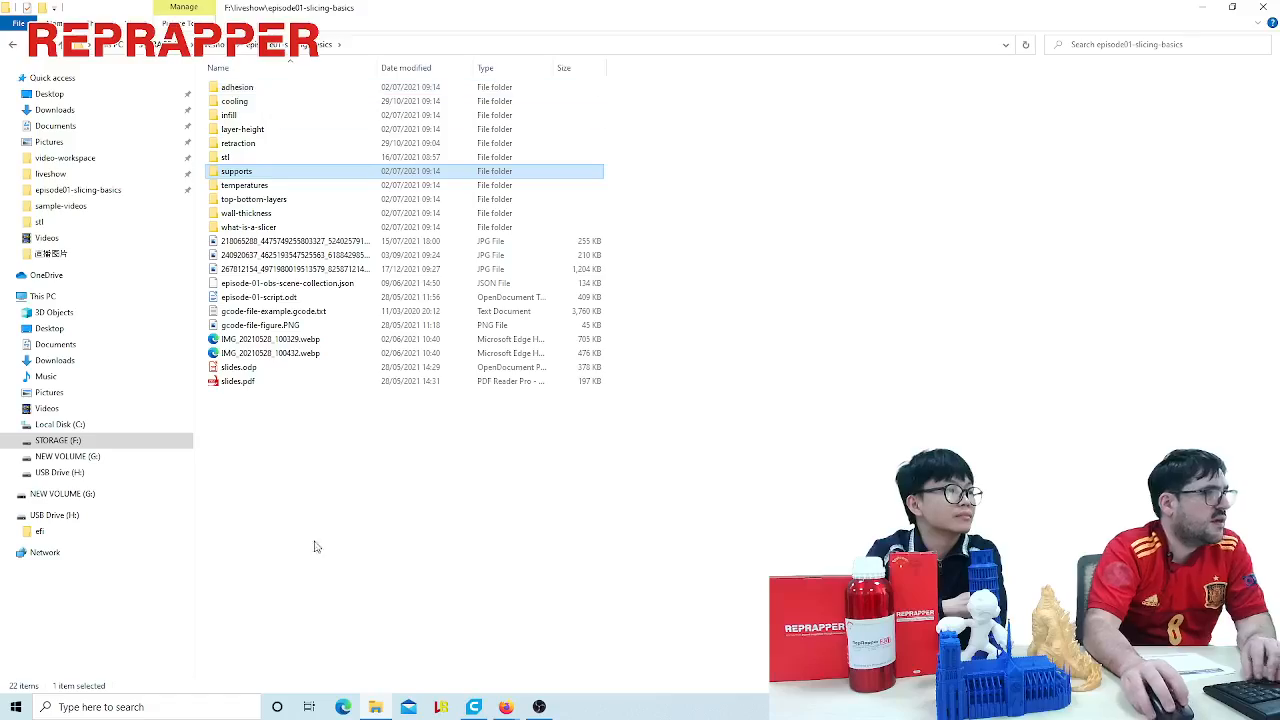
{"action": "left_click", "coordinate": [473, 707]}
- Rotate the Megaman model about the X axis into a more upright stance about 47.6 mm tall
{"action": "scroll", "coordinate": [953, 404], "scroll_direction": "down", "scroll_amount": 5}
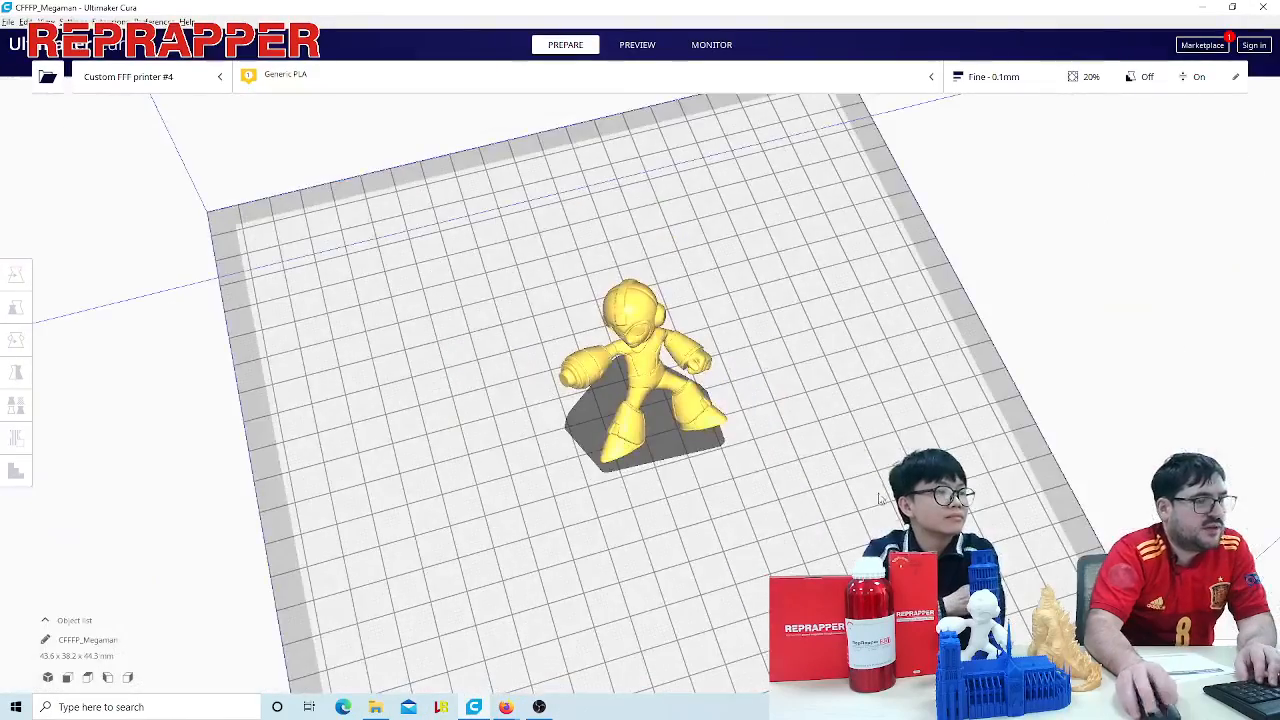
{"action": "right_click_drag", "start_coordinate": [848, 520], "coordinate": [863, 449]}
{"action": "scroll", "coordinate": [863, 449], "scroll_direction": "up", "scroll_amount": 4}
{"action": "left_click", "coordinate": [613, 368]}
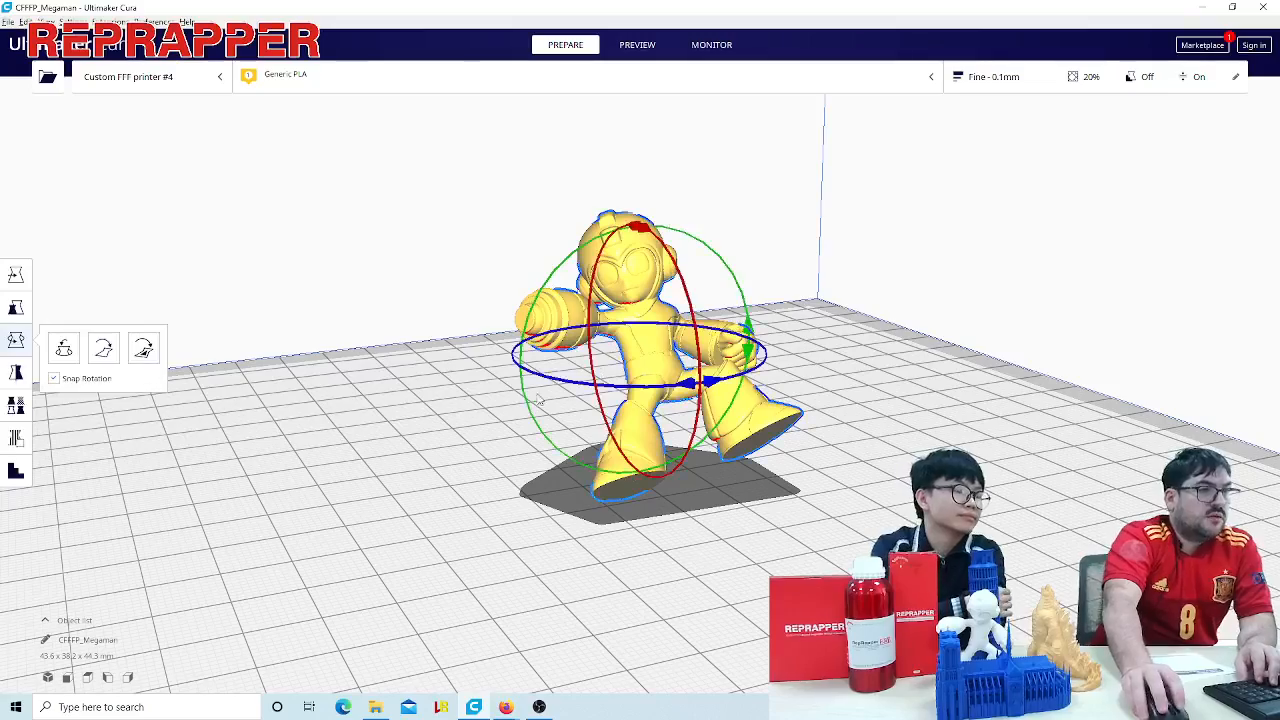
{"action": "left_click_drag", "start_coordinate": [648, 232], "coordinate": [698, 338]}
{"action": "left_click_drag", "start_coordinate": [693, 293], "coordinate": [702, 345]}
{"action": "scroll", "coordinate": [815, 446], "scroll_direction": "up", "scroll_amount": 4}
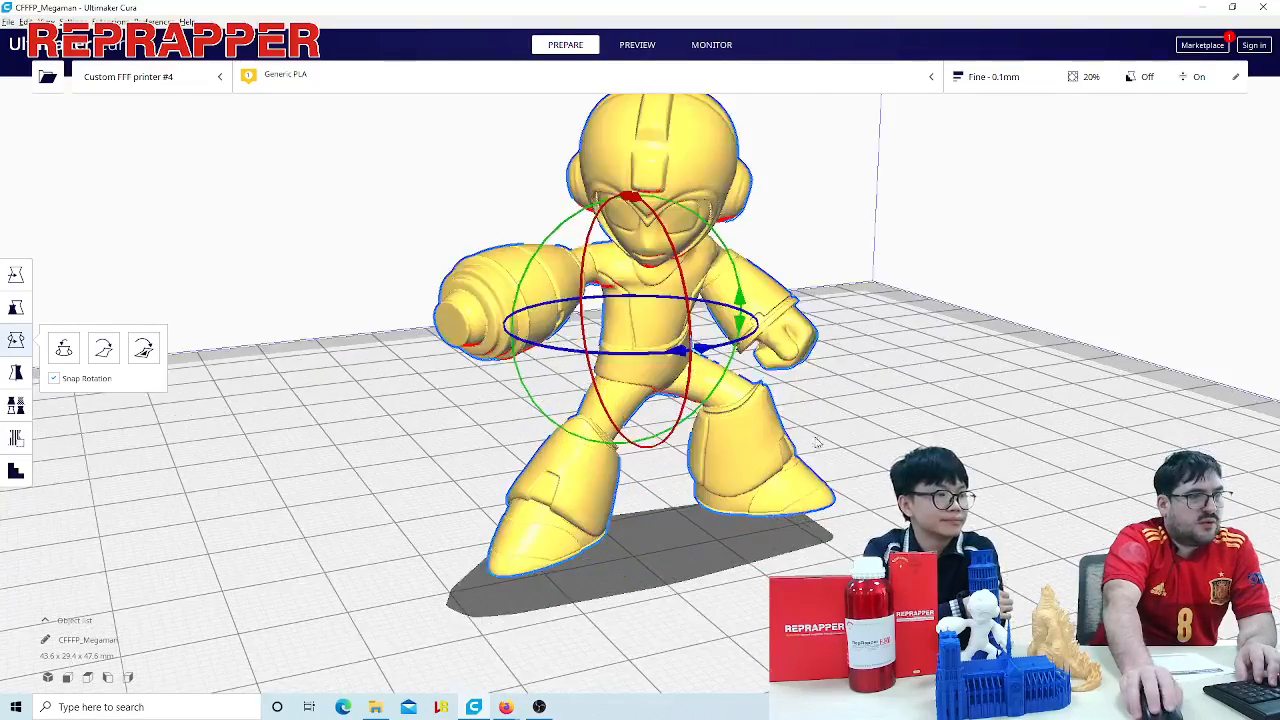
- Straighten the Megaman model further about the X axis to about 49.2 mm tall, and inspect it from plate level
{"action": "scroll", "coordinate": [831, 434], "scroll_direction": "down", "scroll_amount": 4}
{"action": "left_click", "coordinate": [714, 497]}
{"action": "right_click_drag", "start_coordinate": [714, 497], "coordinate": [350, 374]}
{"action": "scroll", "coordinate": [350, 374], "scroll_direction": "down", "scroll_amount": 3}
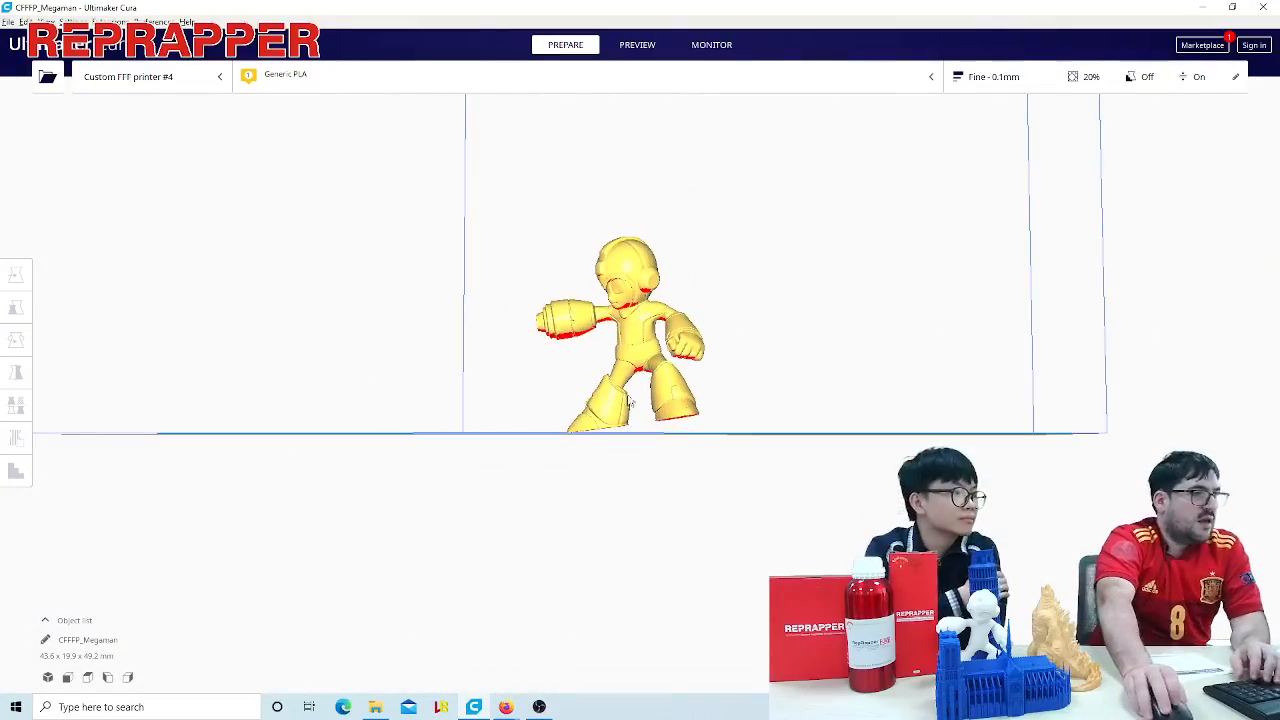
- Tilt the Megaman model about the Y axis until it is about 48.3 mm tall, and deselect it
{"action": "left_click", "coordinate": [627, 397]}
{"action": "left_click_drag", "start_coordinate": [742, 347], "coordinate": [726, 389]}
{"action": "left_click", "coordinate": [535, 496]}
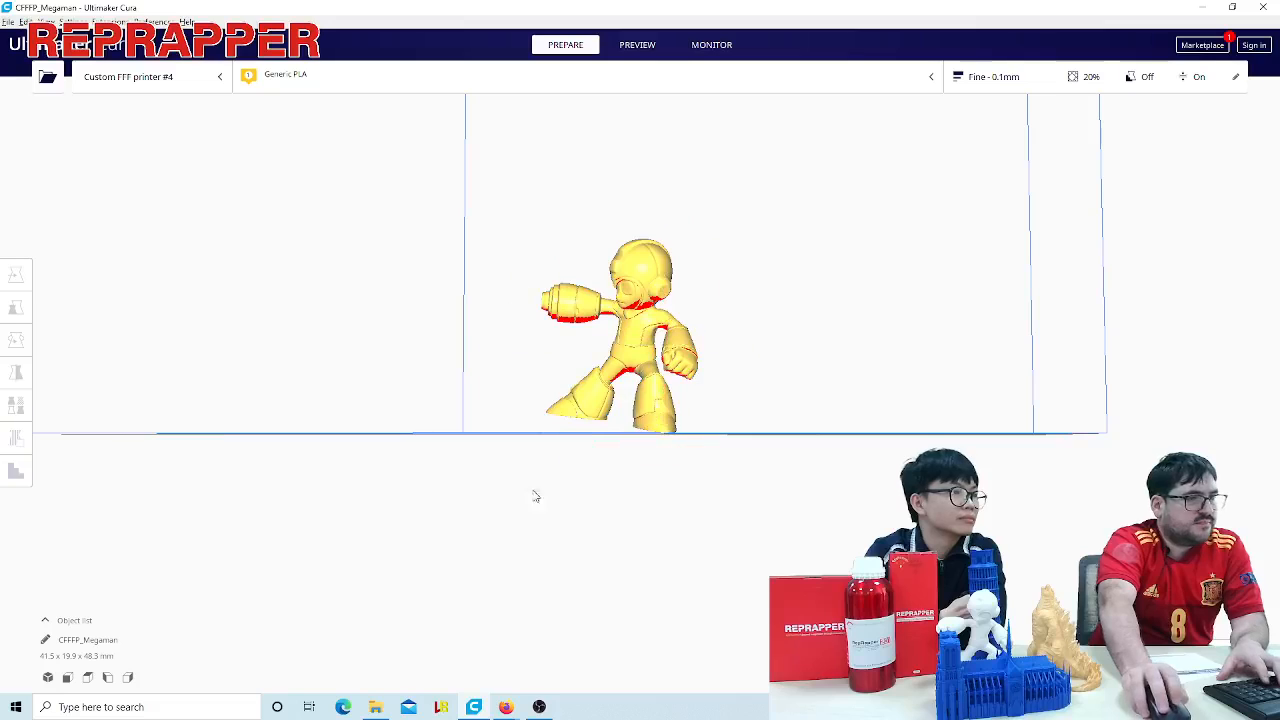
- Clear the Megaman model from the build plate and load LaptopMan.stl in its place
{"action": "key", "text": "ctrl+d"}
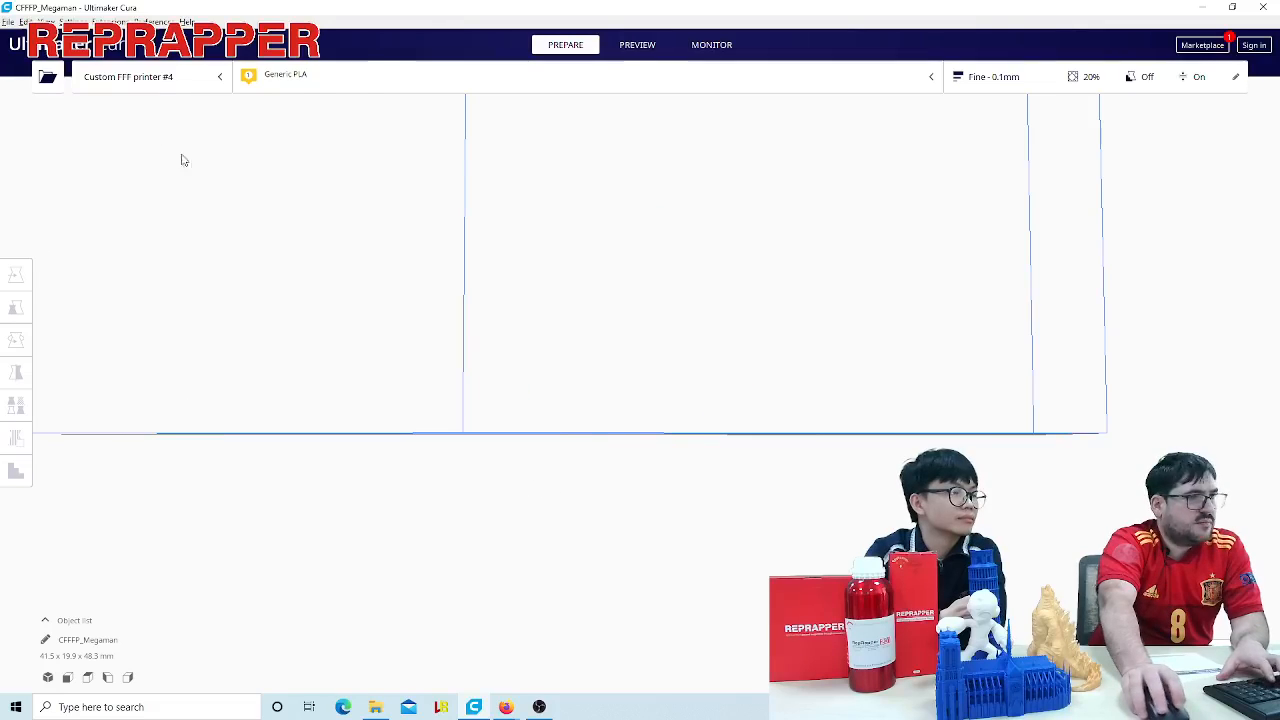
{"action": "left_click", "coordinate": [46, 78]}
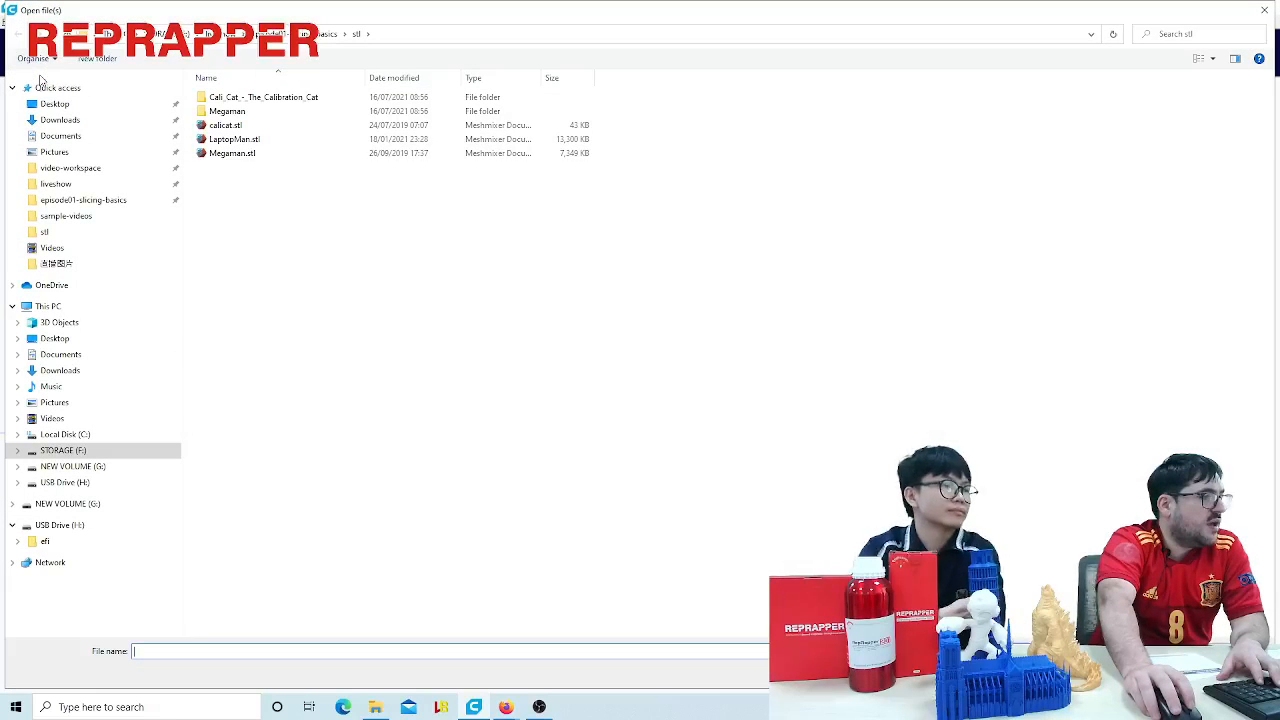
{"action": "double_click", "coordinate": [233, 140]}
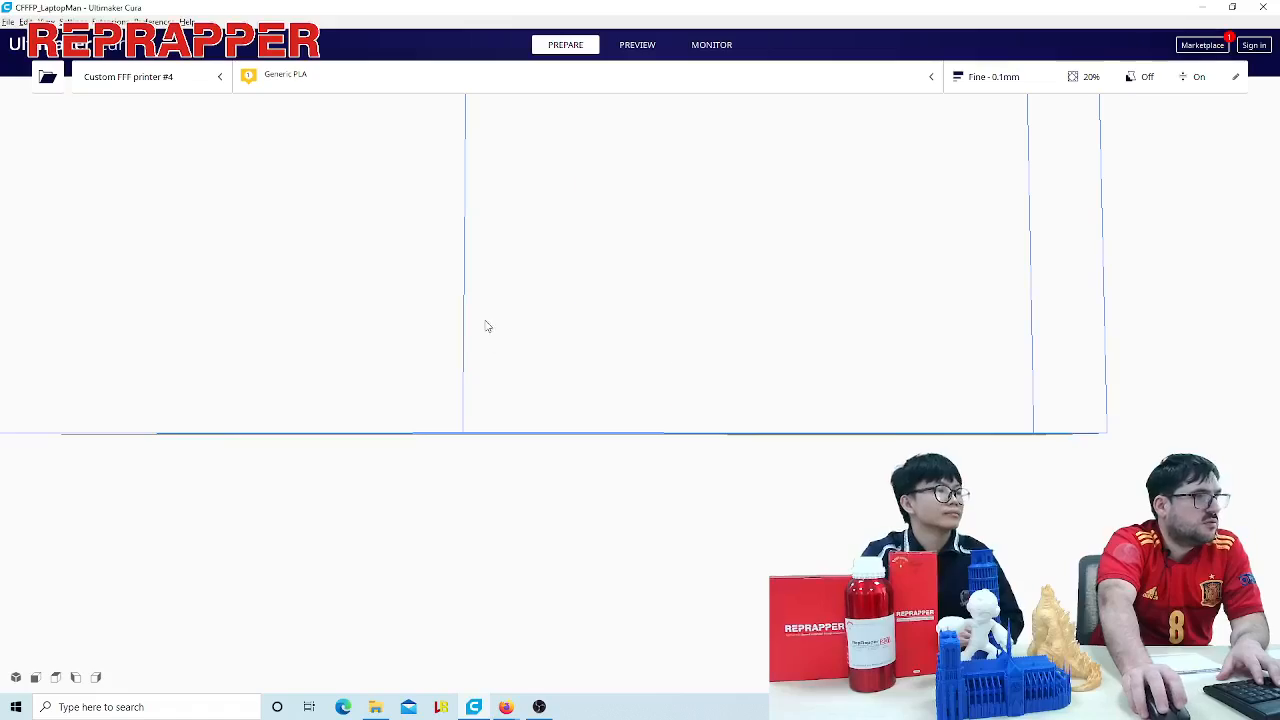
{"action": "right_click_drag", "start_coordinate": [428, 265], "coordinate": [612, 309]}
- Clear the LaptopMan model from the build plate and load calicat.stl from the stl folder
{"action": "key", "text": "ctrl+d"}
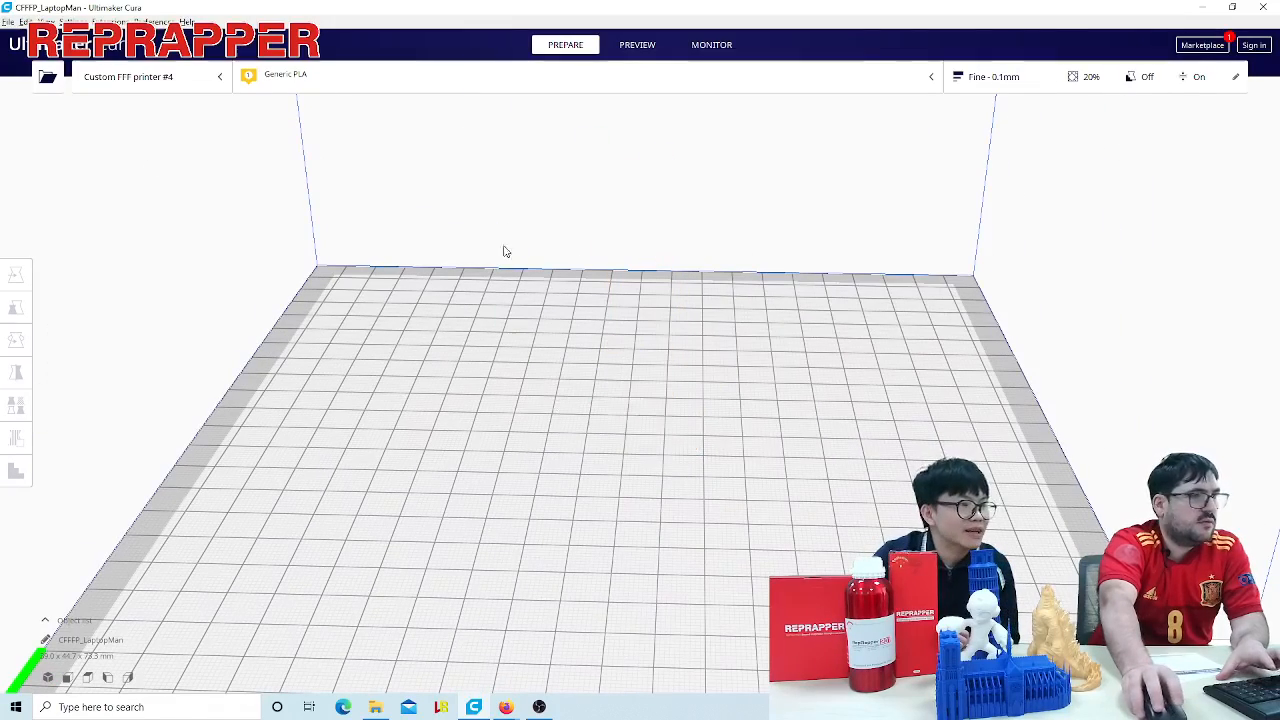
{"action": "left_click", "coordinate": [47, 76]}
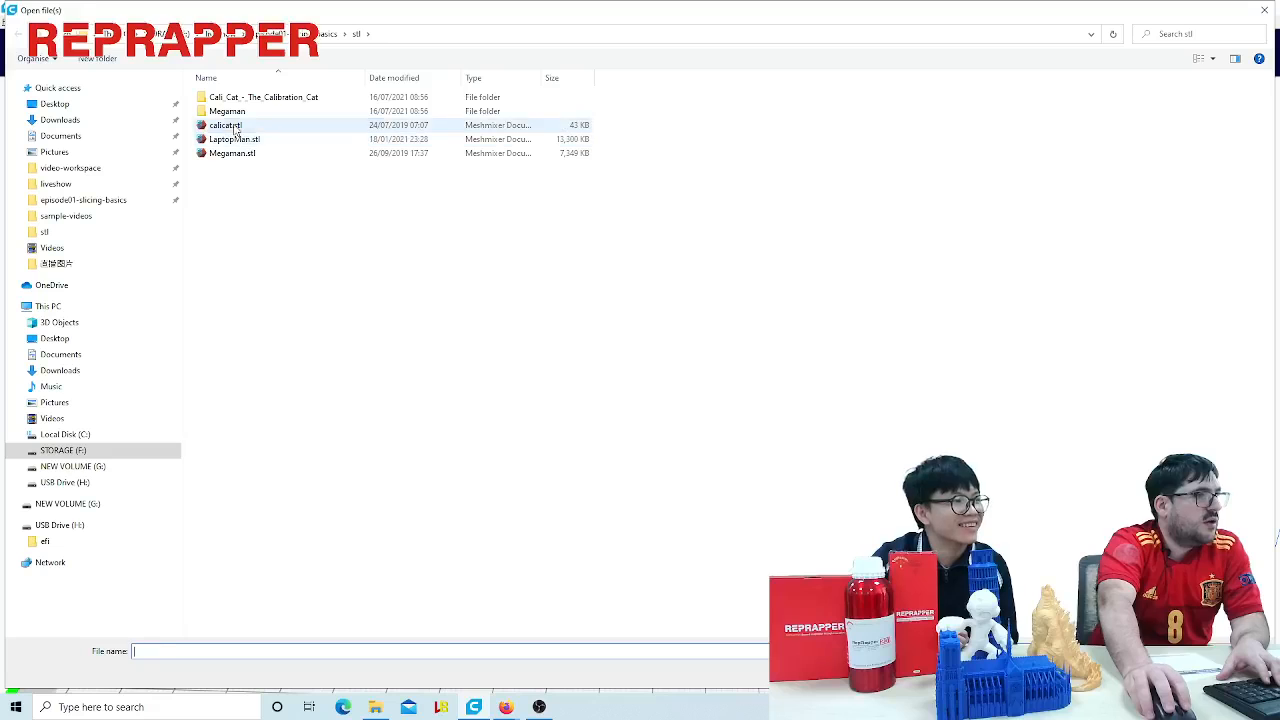
{"action": "double_click", "coordinate": [228, 127]}
- Scale the calibration cat uniformly to about 186 % (about 65.2 mm tall), and inspect it from the front and side
{"action": "left_click", "coordinate": [654, 382]}
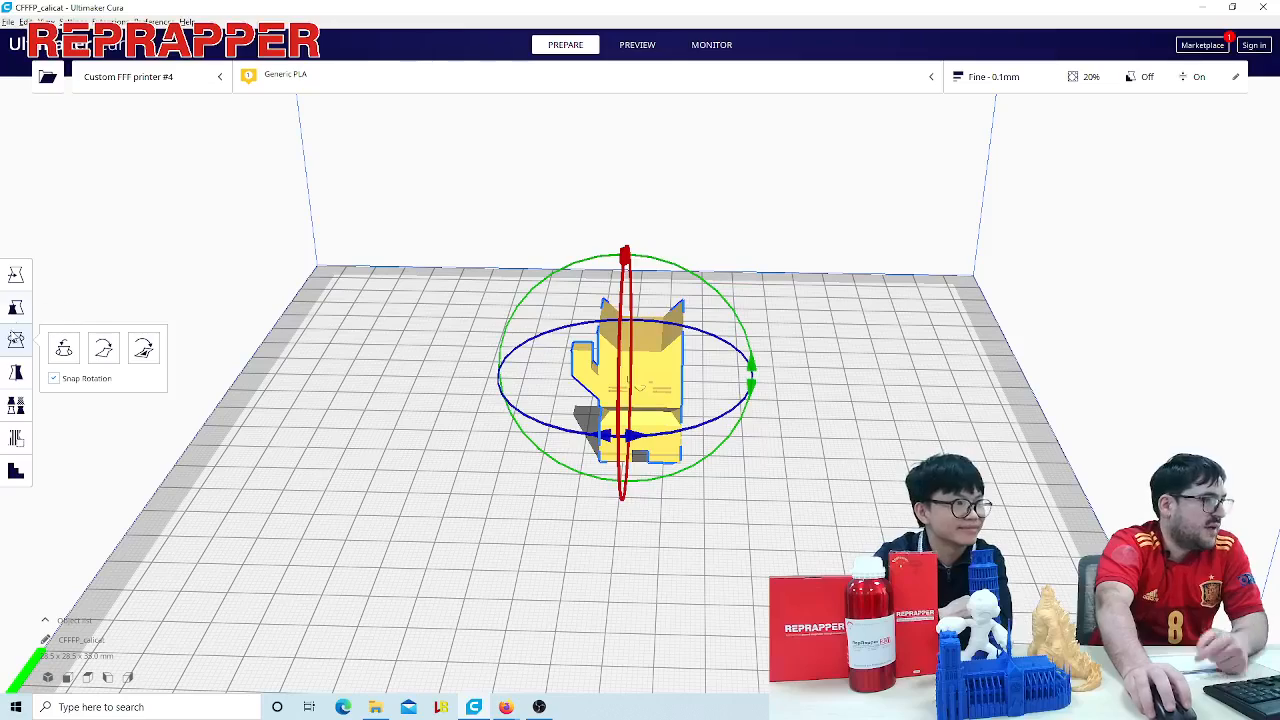
{"action": "left_click", "coordinate": [16, 308]}
{"action": "left_click_drag", "start_coordinate": [624, 256], "coordinate": [625, 221]}
{"action": "scroll", "coordinate": [428, 371], "scroll_direction": "down", "scroll_amount": 2}
{"action": "scroll", "coordinate": [440, 370], "scroll_direction": "down", "scroll_amount": 4}
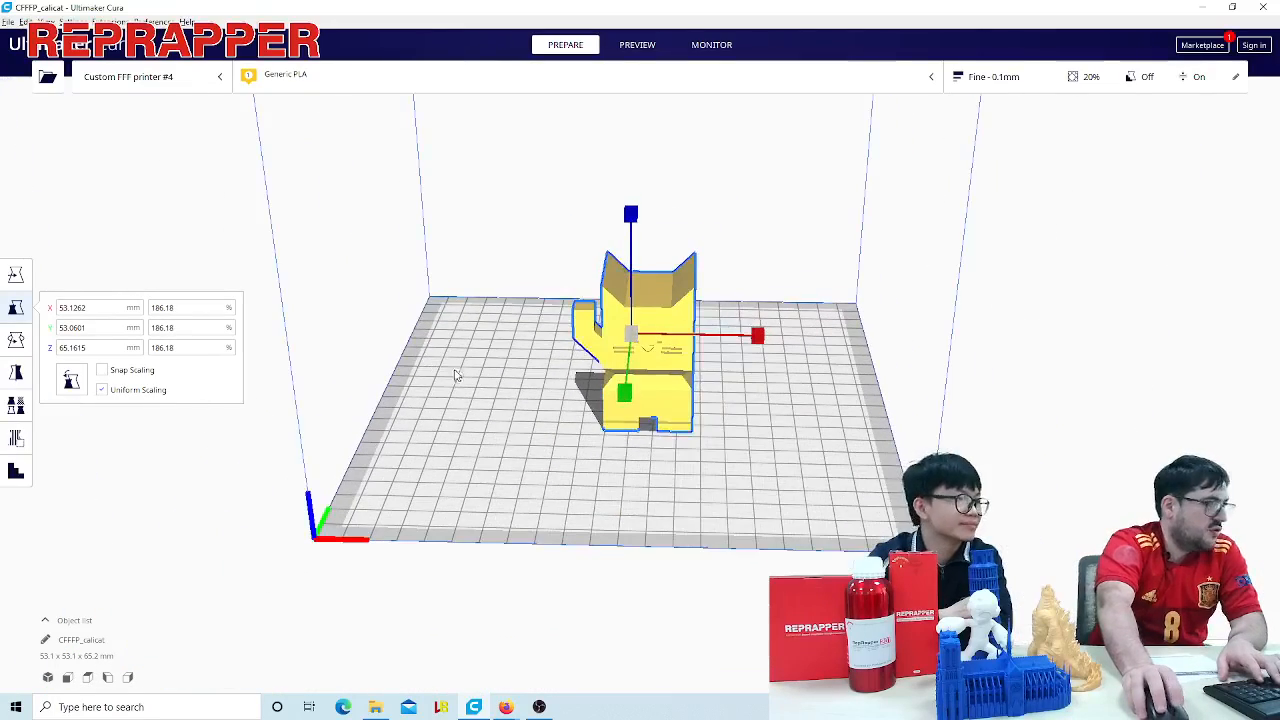
{"action": "left_click", "coordinate": [459, 417]}
{"action": "right_click_drag", "start_coordinate": [480, 408], "coordinate": [520, 450]}
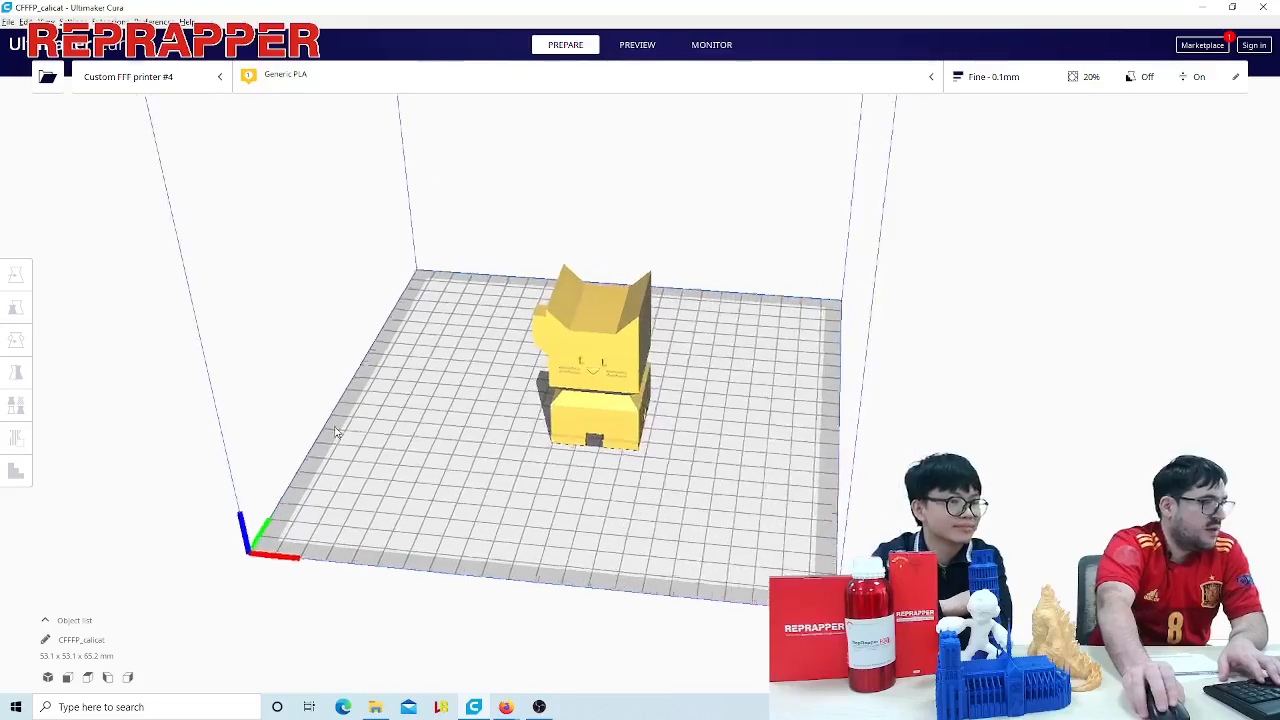
{"action": "scroll", "coordinate": [556, 472], "scroll_direction": "up", "scroll_amount": 3}
{"action": "mouse_move", "coordinate": [770, 511]}
{"action": "right_mouse_down"}
{"action": "mouse_move", "coordinate": [757, 534]}
{"action": "mouse_move", "coordinate": [755, 505]}
{"action": "right_mouse_up"}
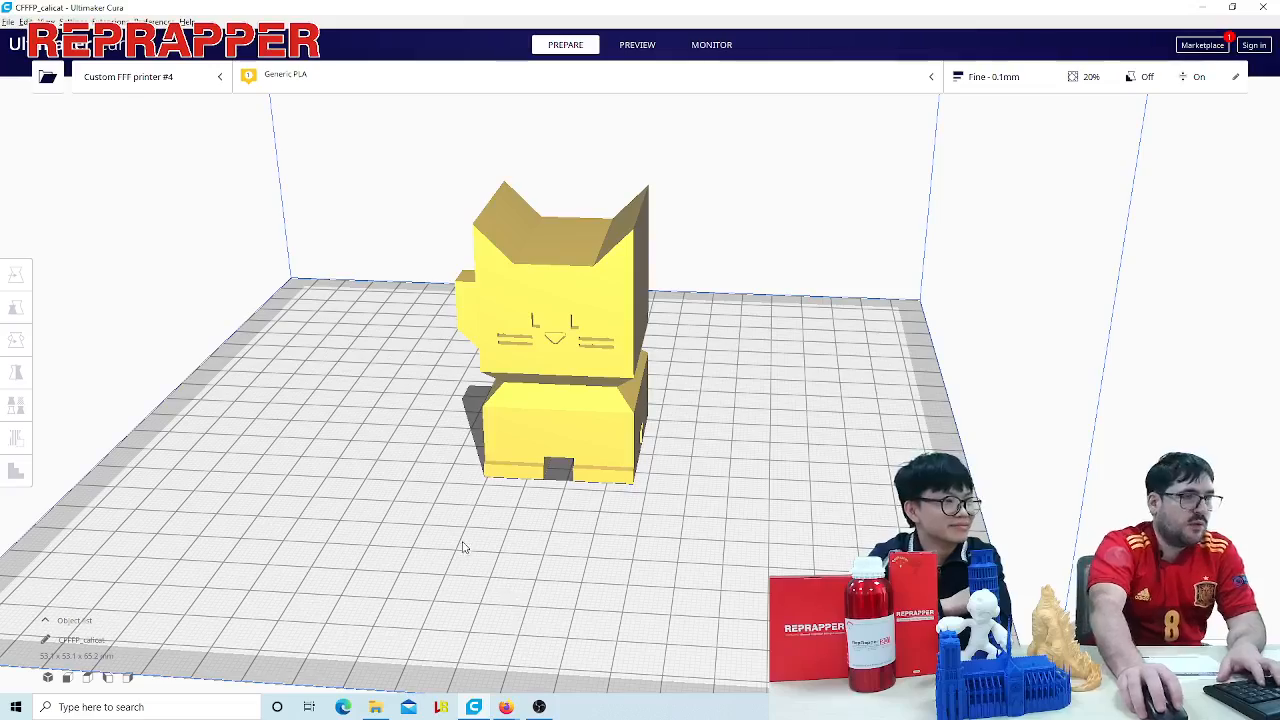
{"action": "scroll", "coordinate": [446, 549], "scroll_direction": "up", "scroll_amount": 1}
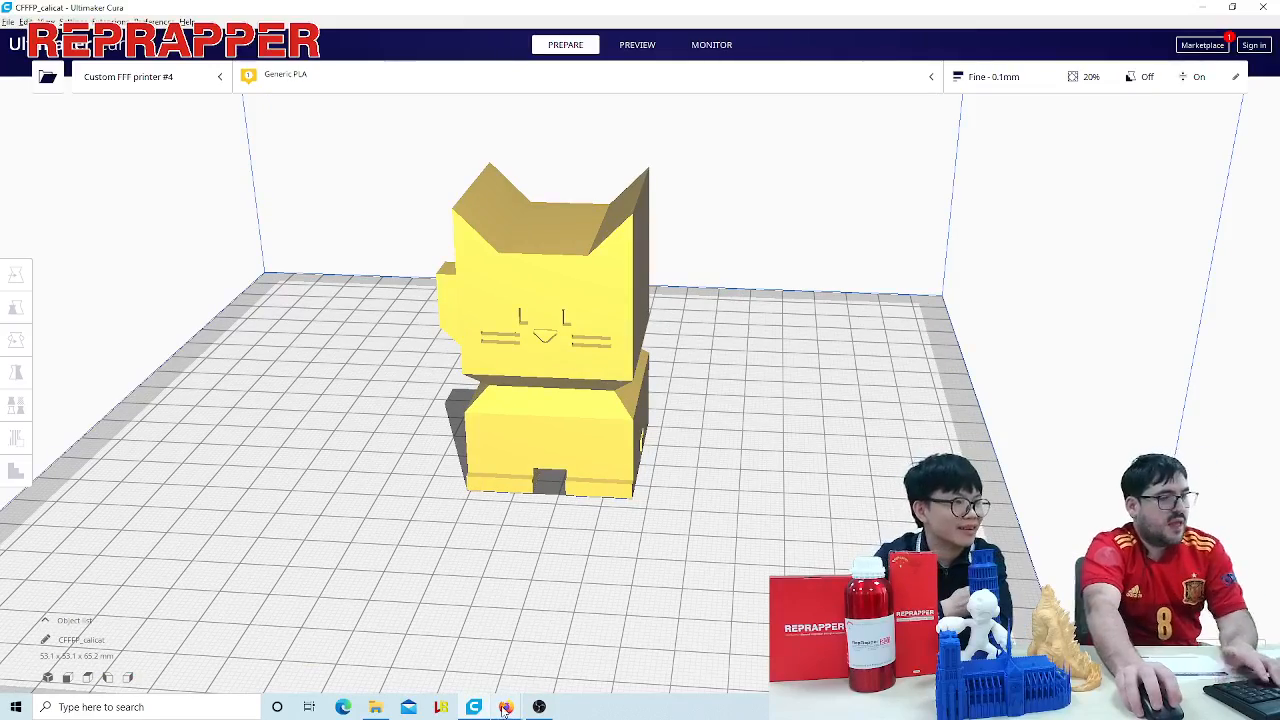
{"action": "right_click_drag", "start_coordinate": [712, 512], "coordinate": [787, 570]}
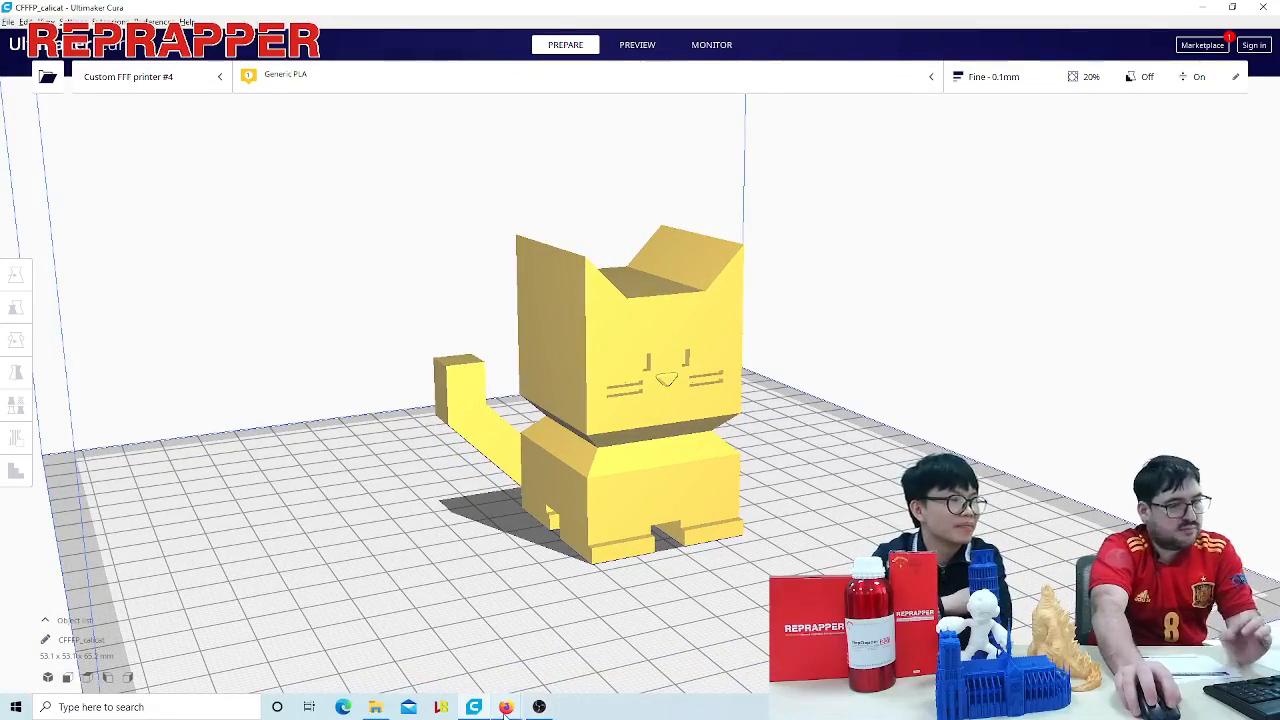
- Switch to Firefox, bring up the Sagrada Familia model page on Thingiverse, and browse through its photos
{"action": "mouse_move", "coordinate": [506, 708]}
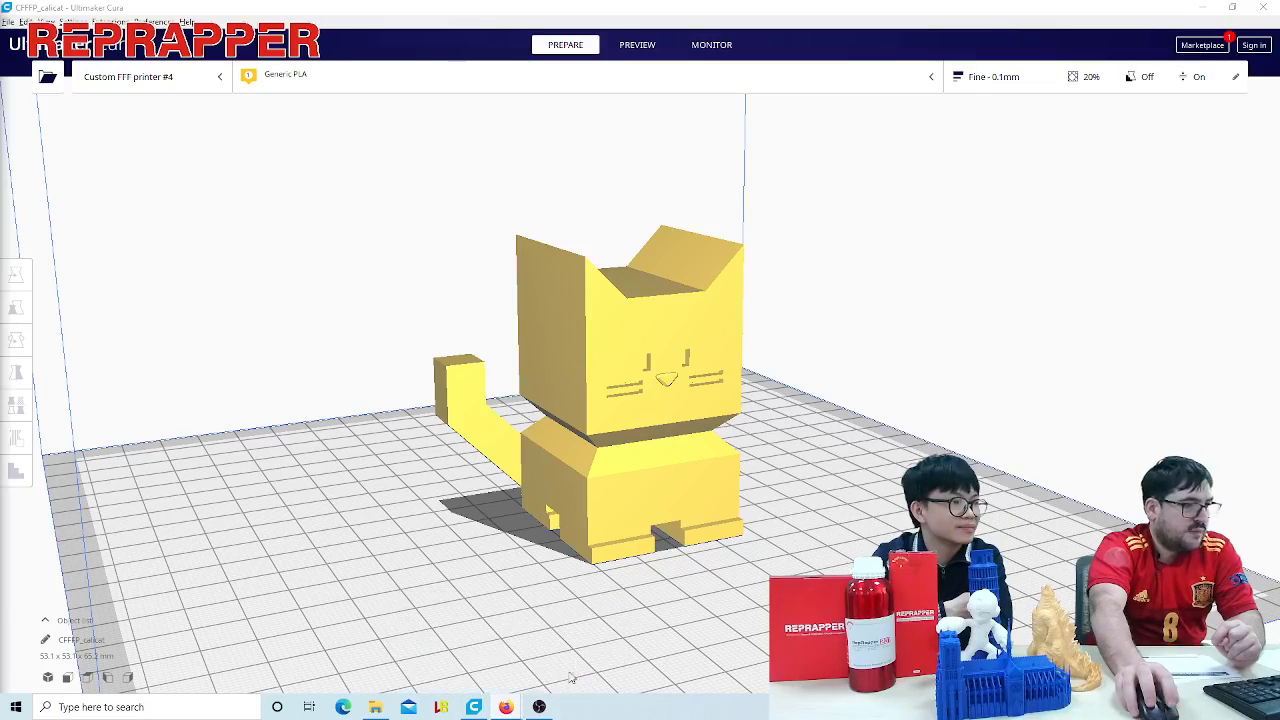
{"action": "left_click", "coordinate": [452, 655]}
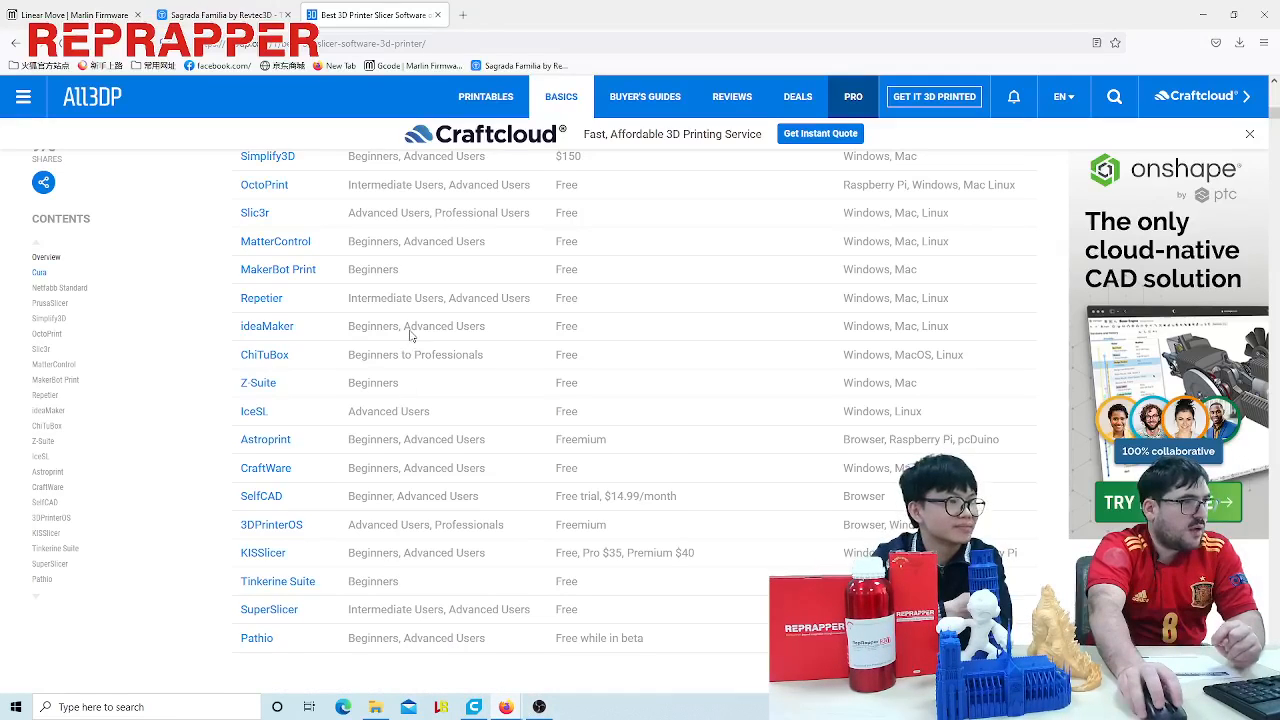
{"action": "left_click", "coordinate": [210, 15]}
{"action": "scroll", "coordinate": [725, 391], "scroll_direction": "up", "scroll_amount": 7}
{"action": "scroll", "coordinate": [648, 400], "scroll_direction": "down", "scroll_amount": 3}
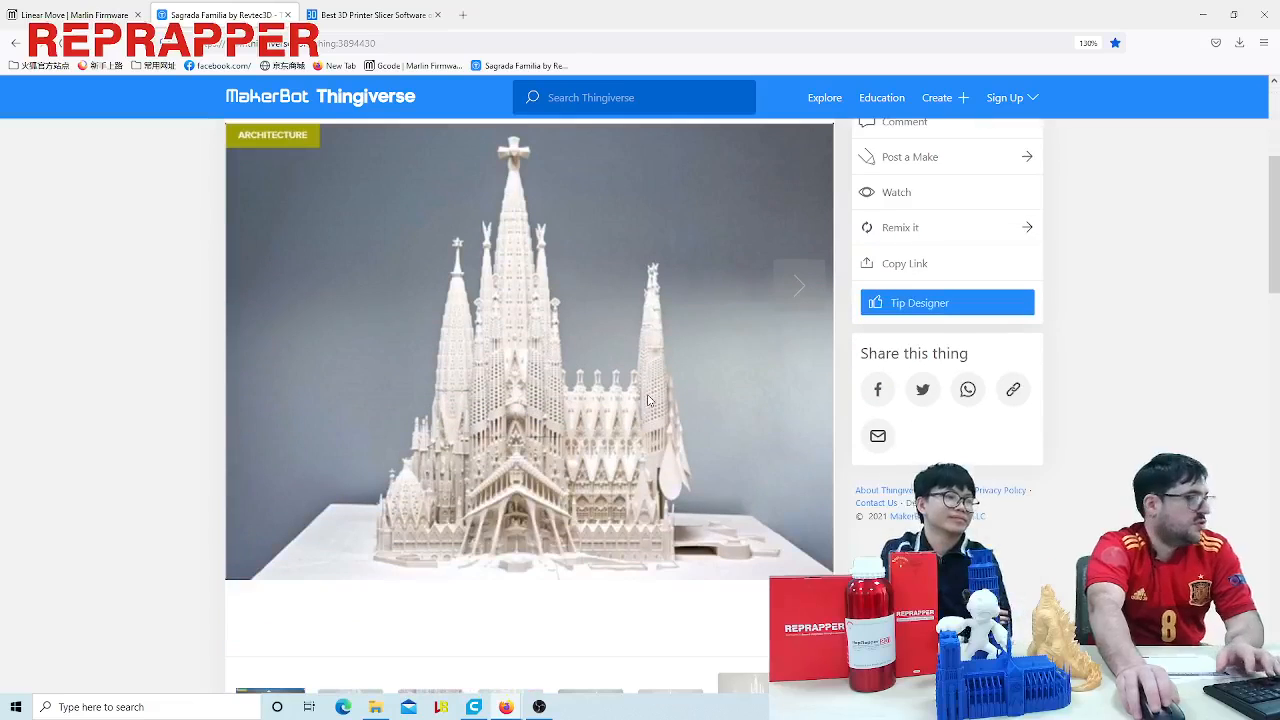
{"action": "left_click", "coordinate": [800, 292]}
{"action": "left_click", "coordinate": [803, 293]}
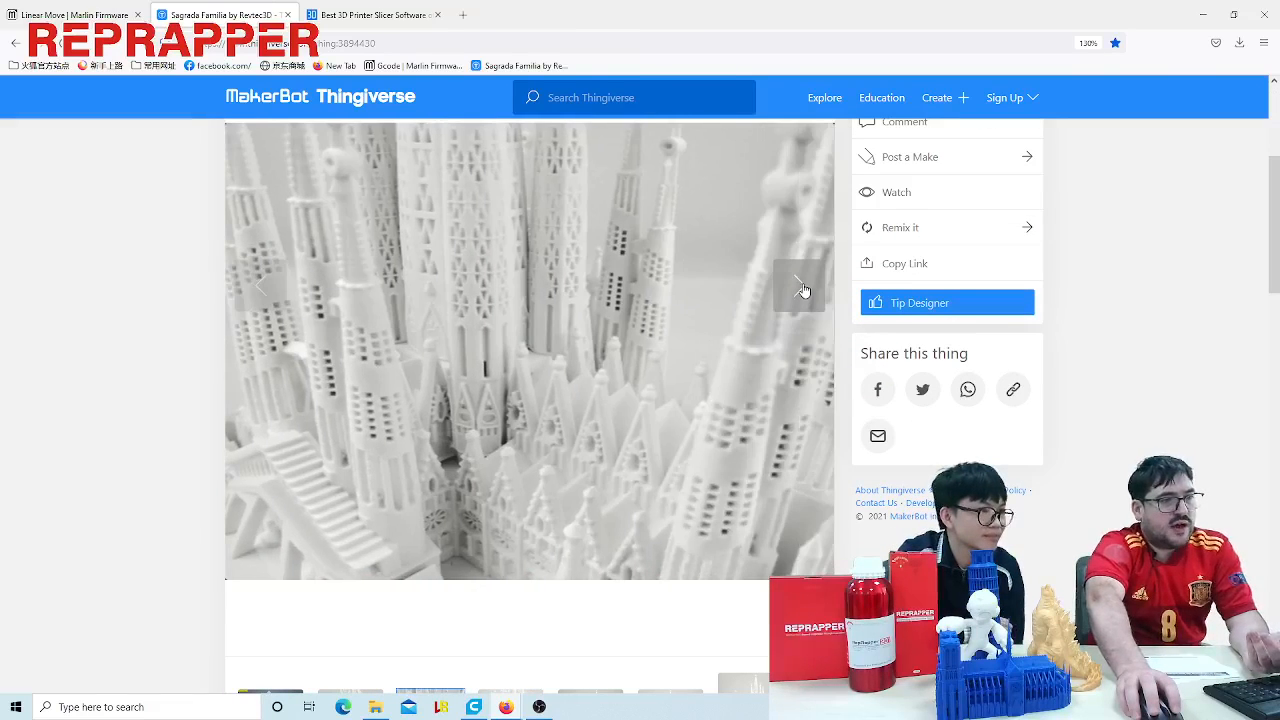
{"action": "left_click", "coordinate": [800, 288]}
{"action": "left_click", "coordinate": [803, 290]}
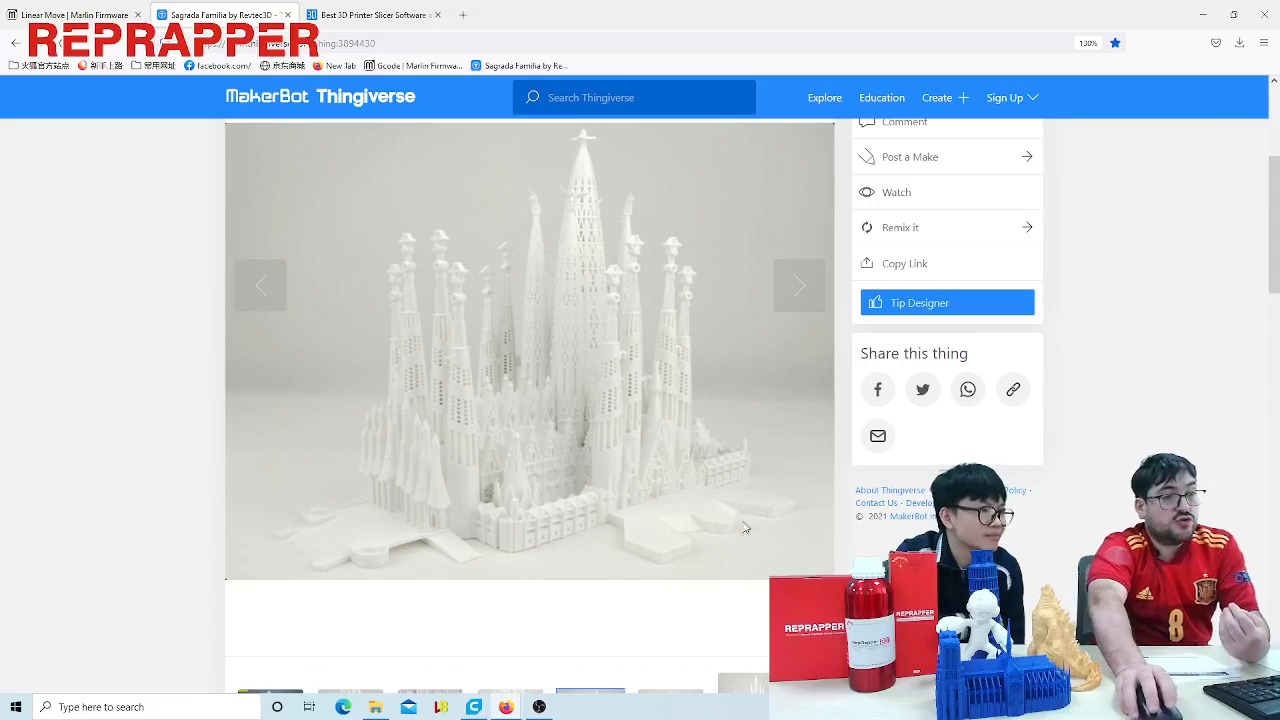
- Read the Sagrada Familia model's summary for how it can be printed, its scaling, printing time and filament use
{"action": "scroll", "coordinate": [743, 496], "scroll_direction": "down", "scroll_amount": 3}
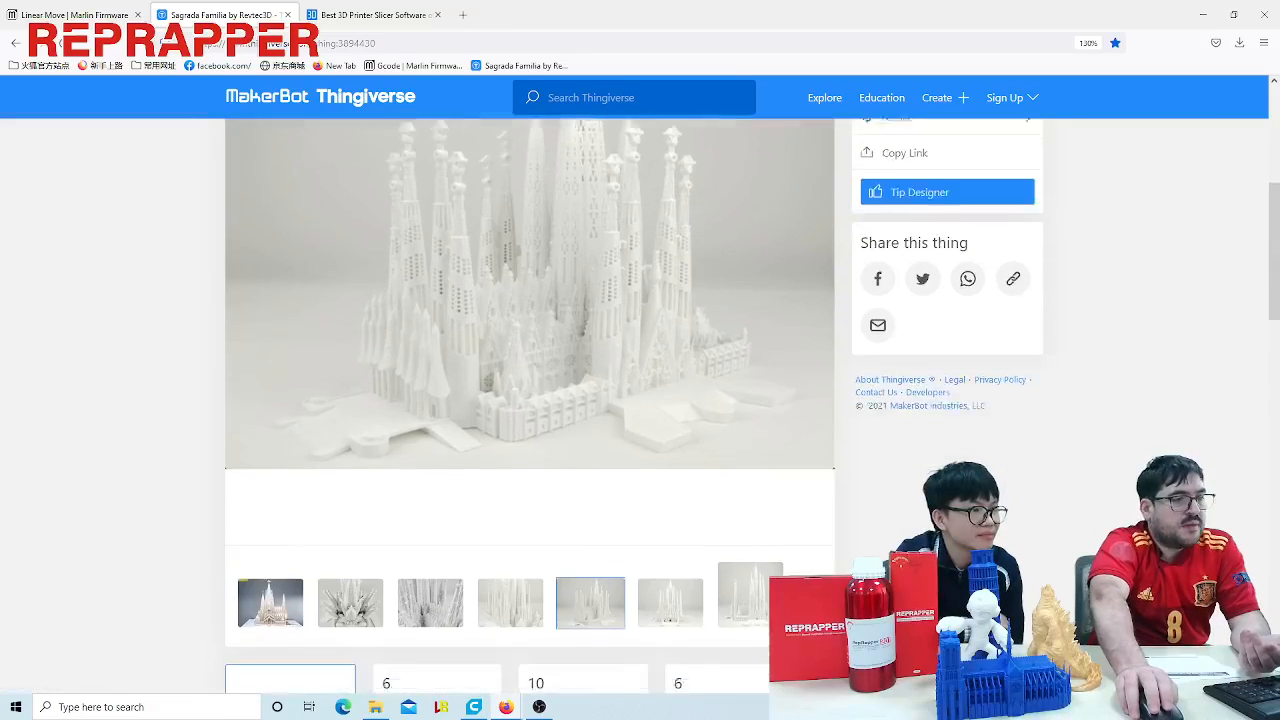
{"action": "scroll", "coordinate": [465, 430], "scroll_direction": "down", "scroll_amount": 2}
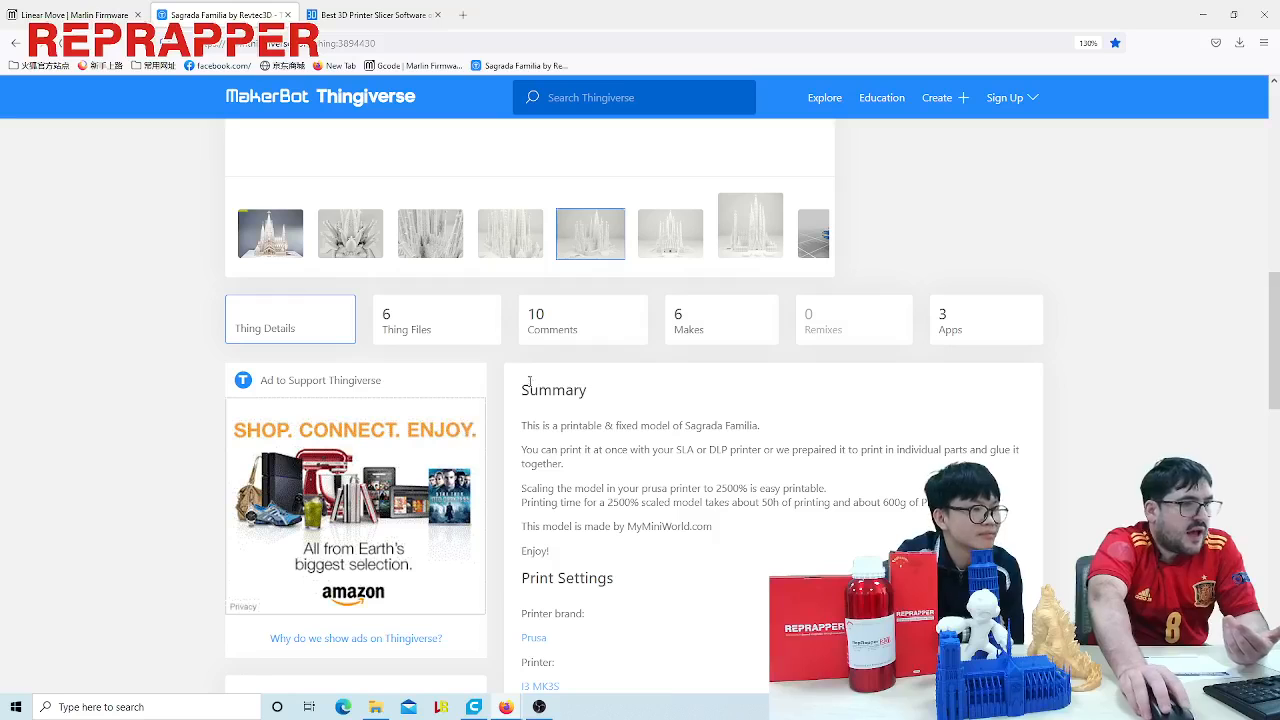
{"action": "left_click_drag", "start_coordinate": [525, 388], "coordinate": [816, 561]}
{"action": "scroll", "coordinate": [822, 550], "scroll_direction": "down", "scroll_amount": 2}
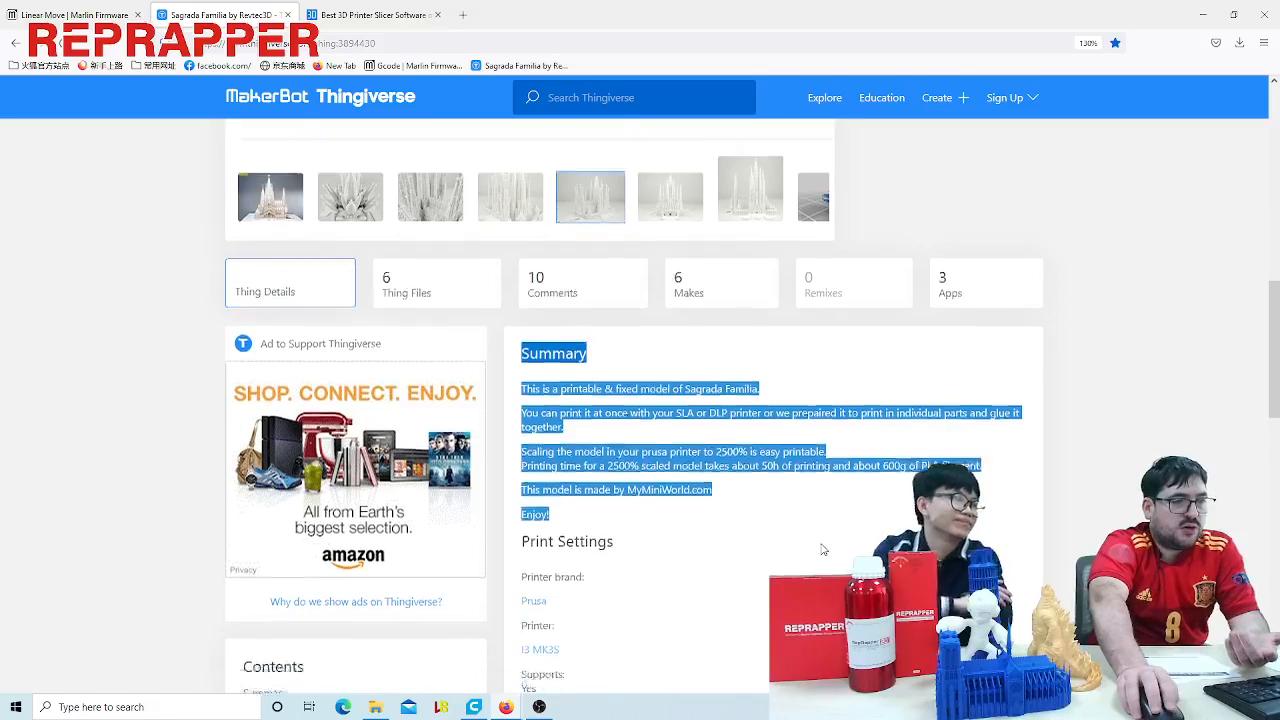
{"action": "left_click", "coordinate": [720, 426]}
{"action": "left_click_drag", "start_coordinate": [530, 198], "coordinate": [876, 425]}
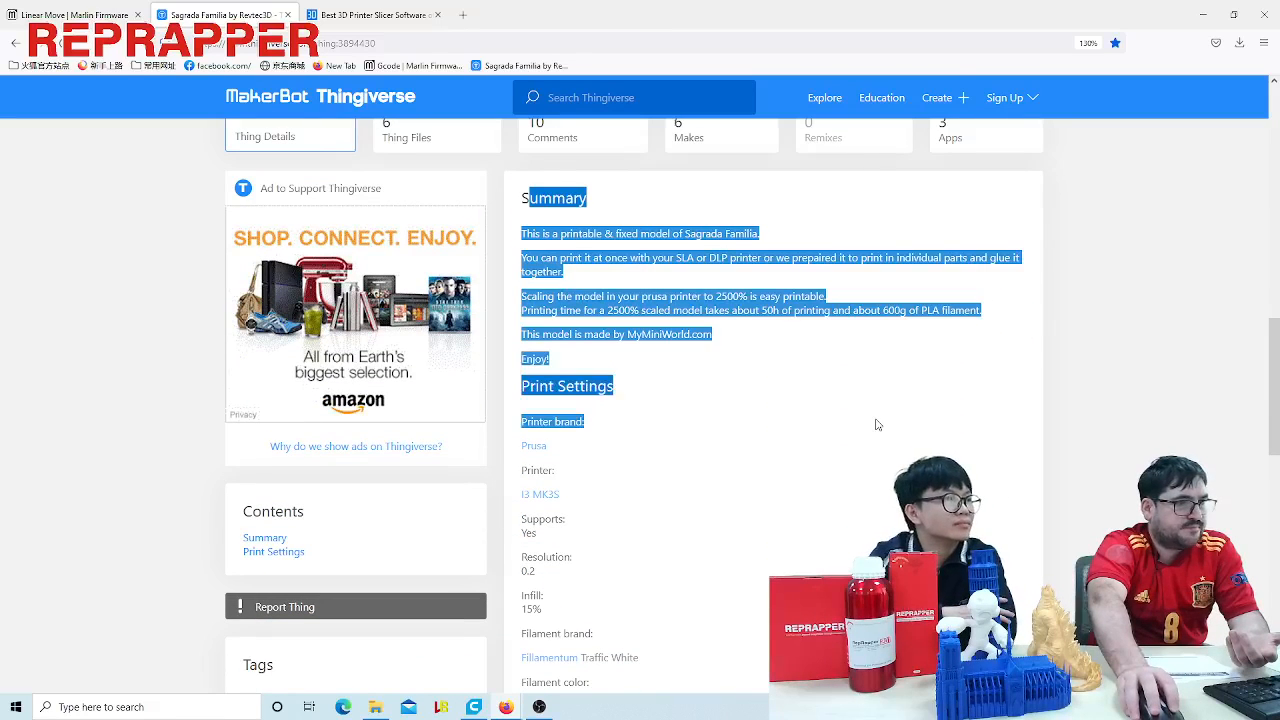
{"action": "left_click", "coordinate": [611, 272]}
{"action": "left_click_drag", "start_coordinate": [530, 198], "coordinate": [798, 448]}
{"action": "left_click", "coordinate": [798, 448]}
{"action": "scroll", "coordinate": [691, 374], "scroll_direction": "down", "scroll_amount": 1}
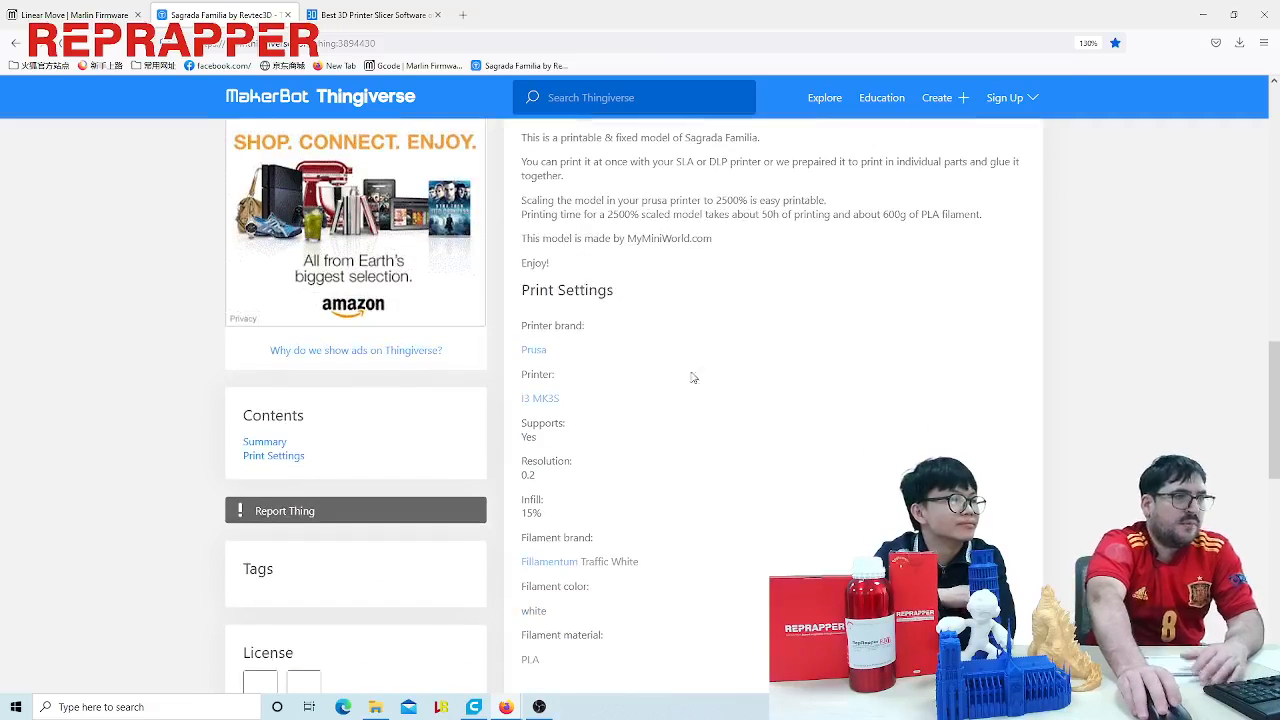
{"action": "scroll", "coordinate": [731, 486], "scroll_direction": "up", "scroll_amount": 3}
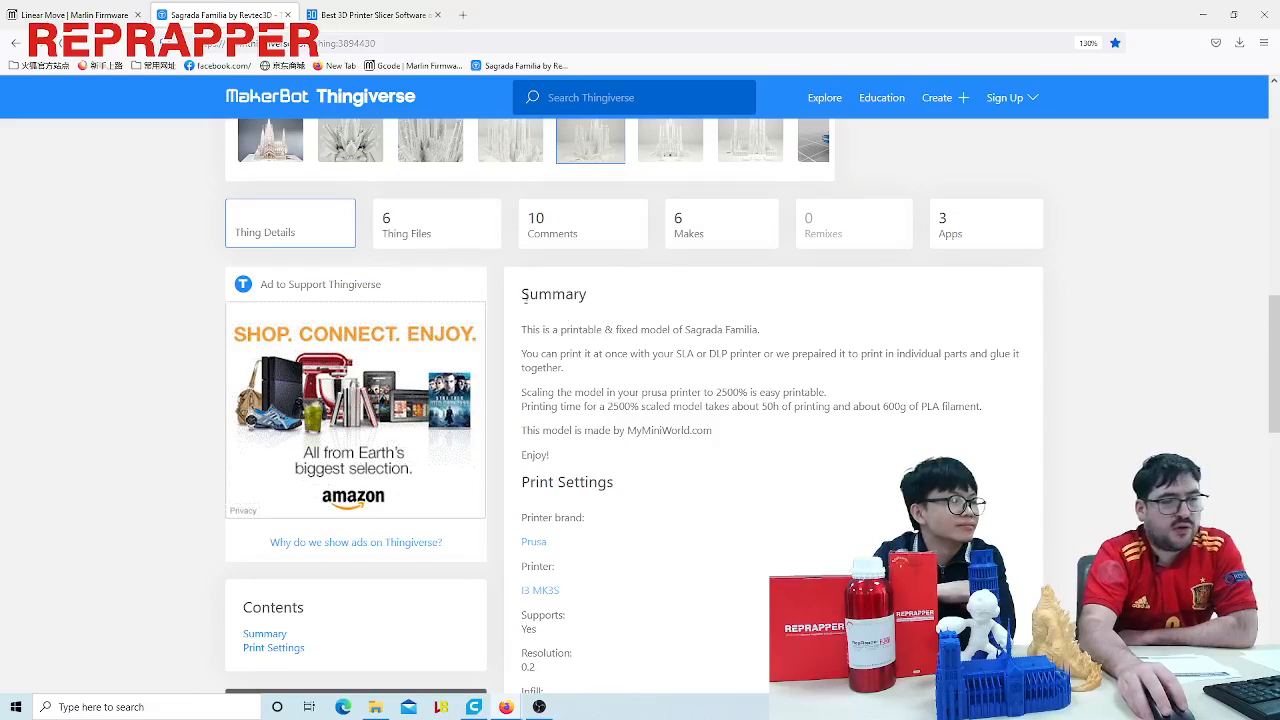
{"action": "left_click_drag", "start_coordinate": [541, 321], "coordinate": [749, 469]}
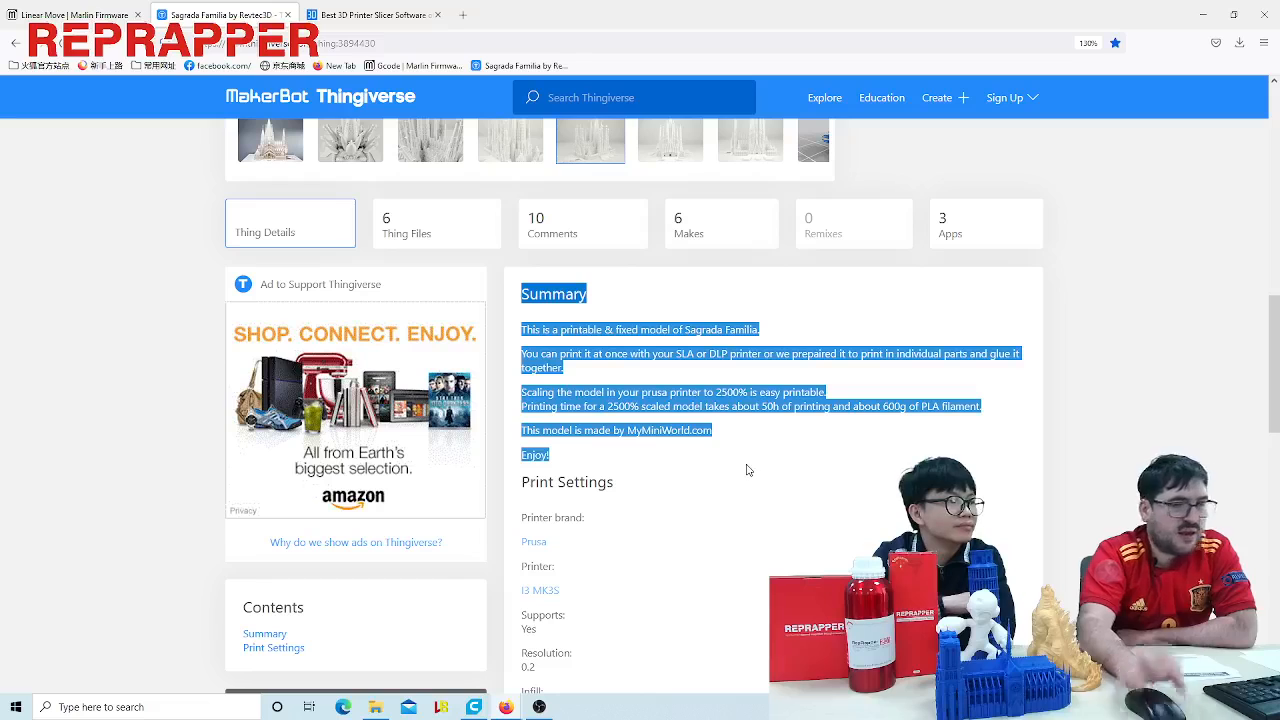
{"action": "left_click", "coordinate": [760, 450]}
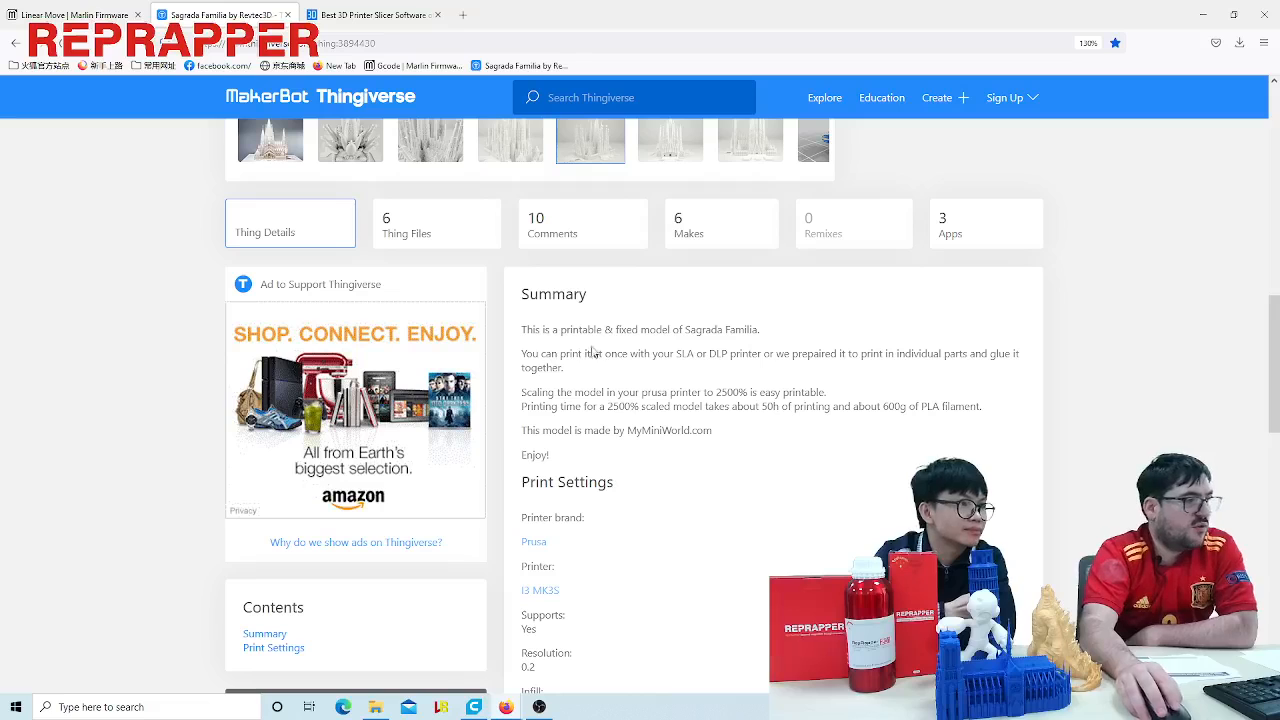
- Examine the Sagrada Familia model's print settings, including supports, resolution and infill, against its summary
{"action": "scroll", "coordinate": [662, 352], "scroll_direction": "down", "scroll_amount": 2}
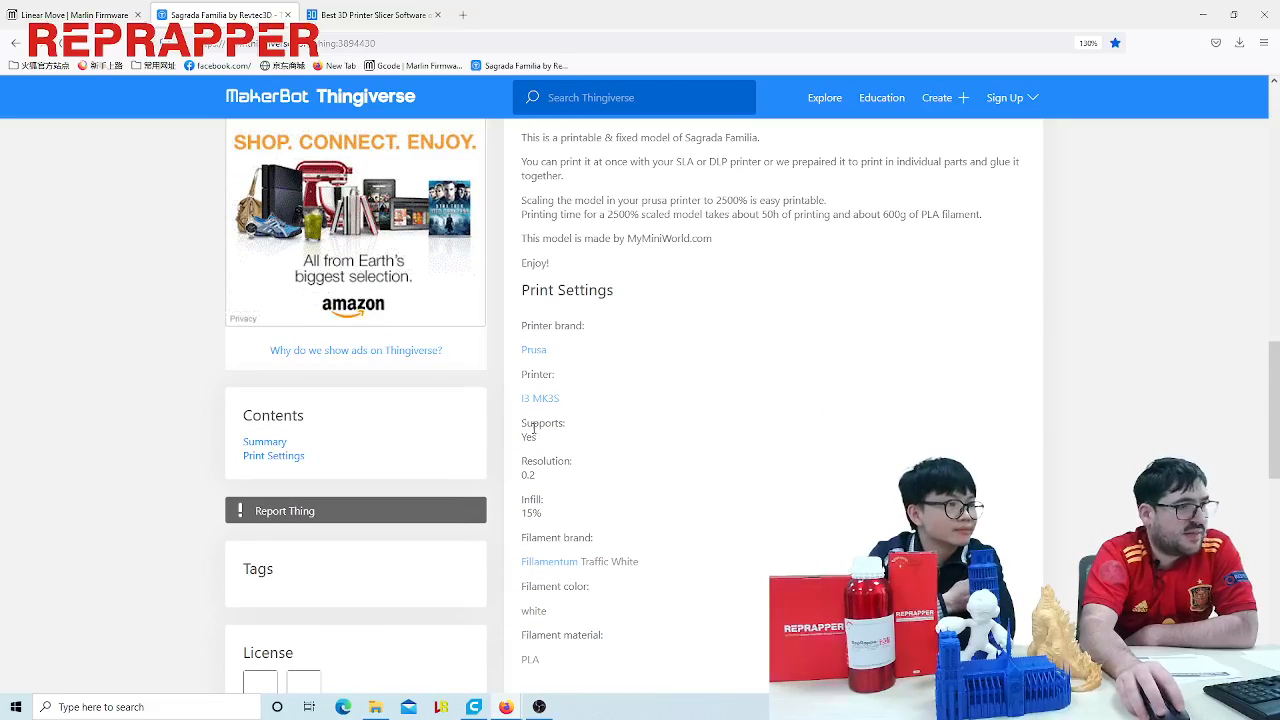
{"action": "left_click_drag", "start_coordinate": [521, 437], "coordinate": [566, 441]}
{"action": "left_click", "coordinate": [630, 480]}
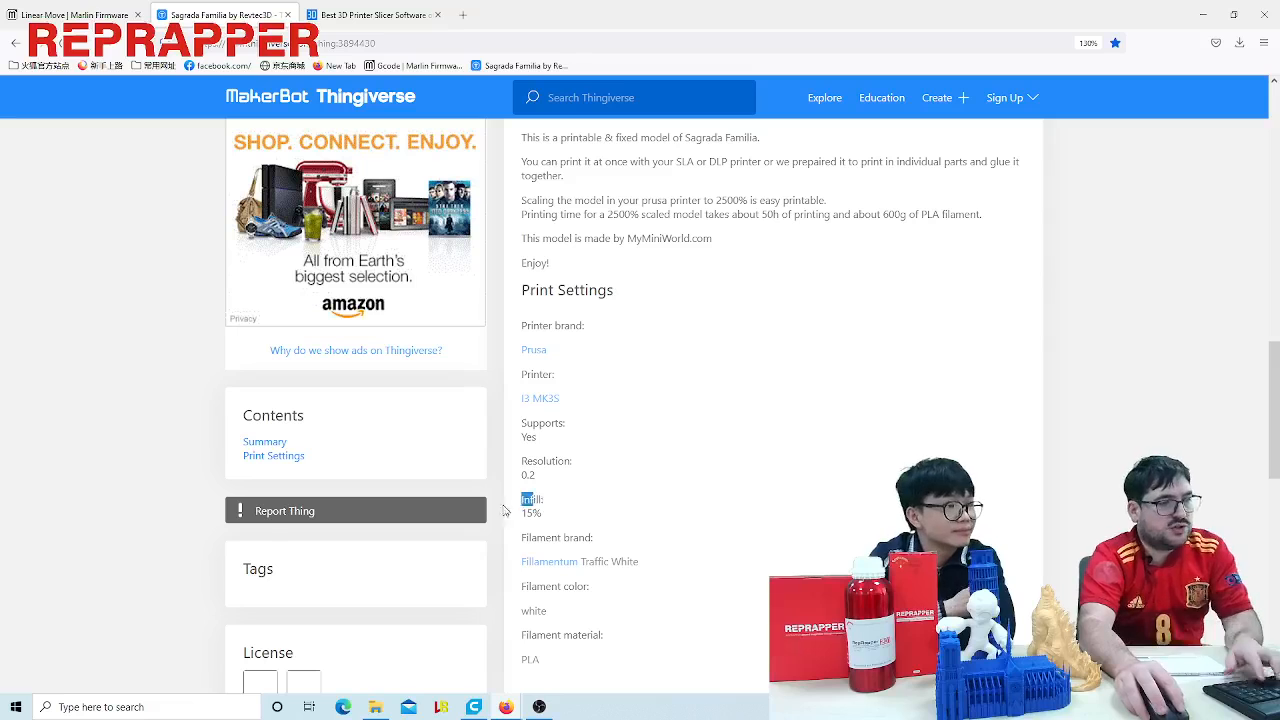
{"action": "scroll", "coordinate": [660, 470], "scroll_direction": "up", "scroll_amount": 4}
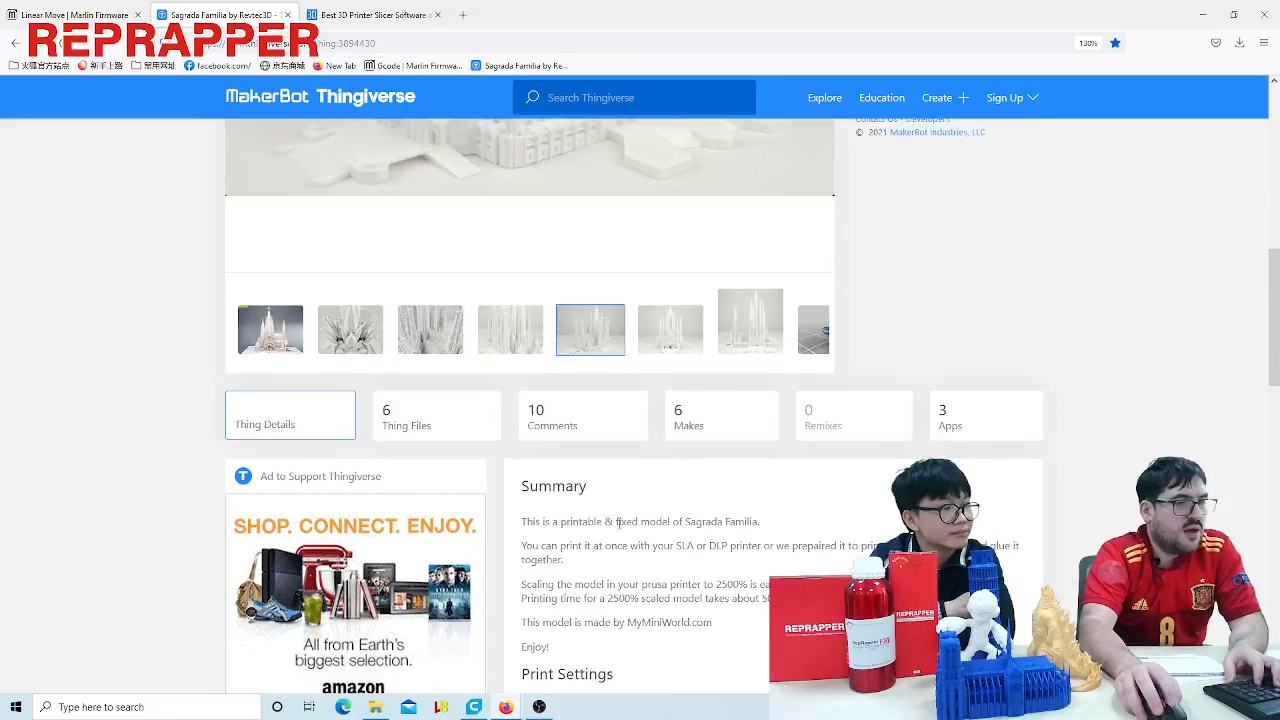
{"action": "scroll", "coordinate": [657, 366], "scroll_direction": "down", "scroll_amount": 2}
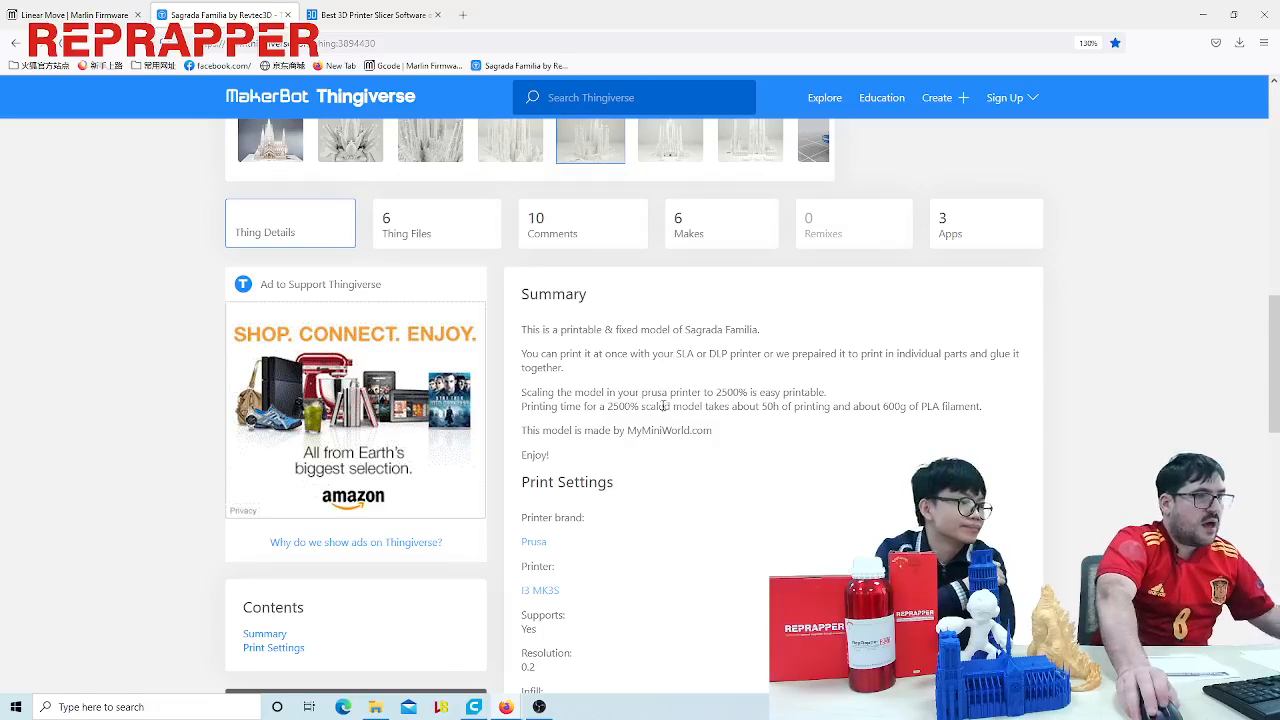
{"action": "scroll", "coordinate": [663, 405], "scroll_direction": "down", "scroll_amount": 5}
{"action": "scroll", "coordinate": [674, 437], "scroll_direction": "up", "scroll_amount": 3}
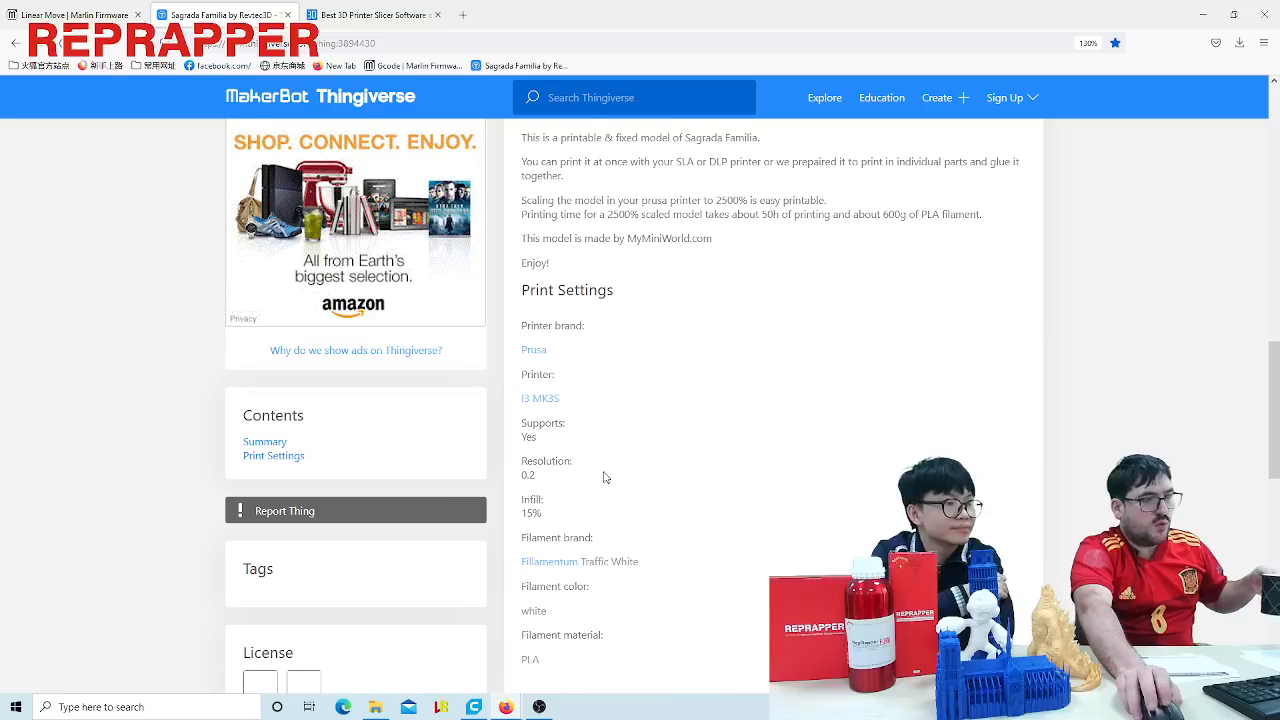
{"action": "scroll", "coordinate": [603, 477], "scroll_direction": "up", "scroll_amount": 4}
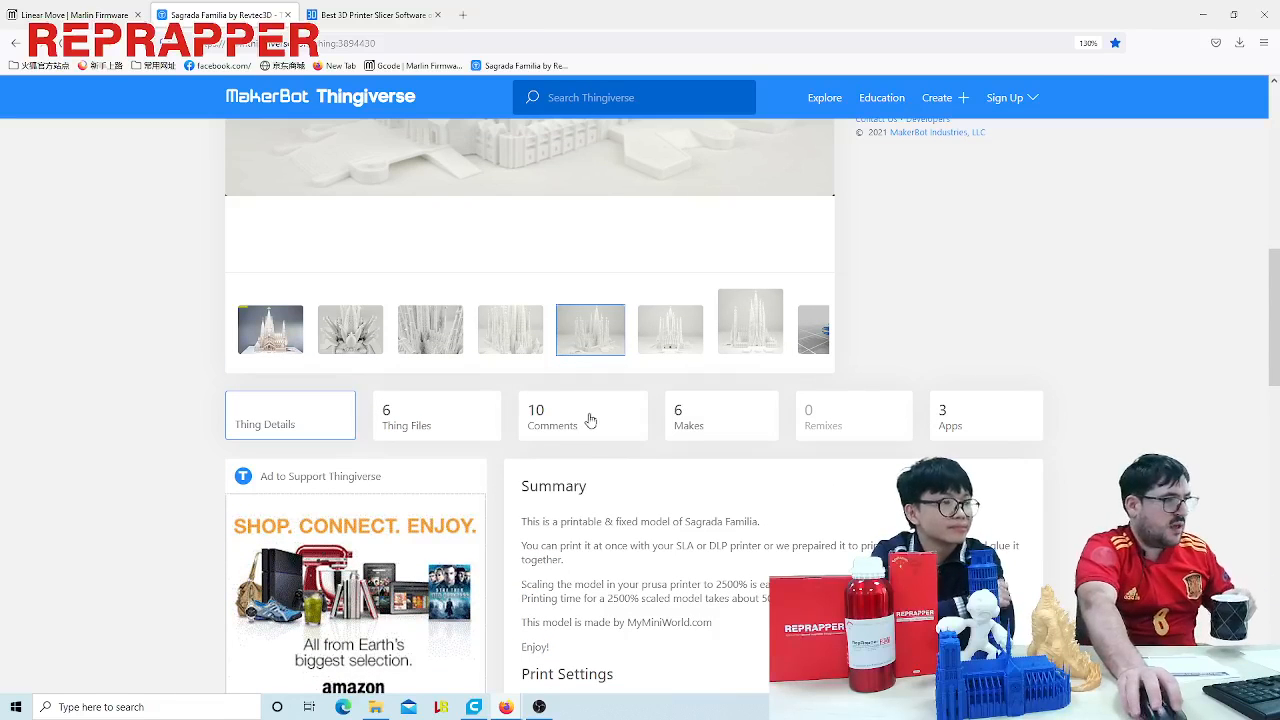
- Read through the comments on the Sagrada Familia model, and open its list of makes
{"action": "left_click", "coordinate": [575, 420]}
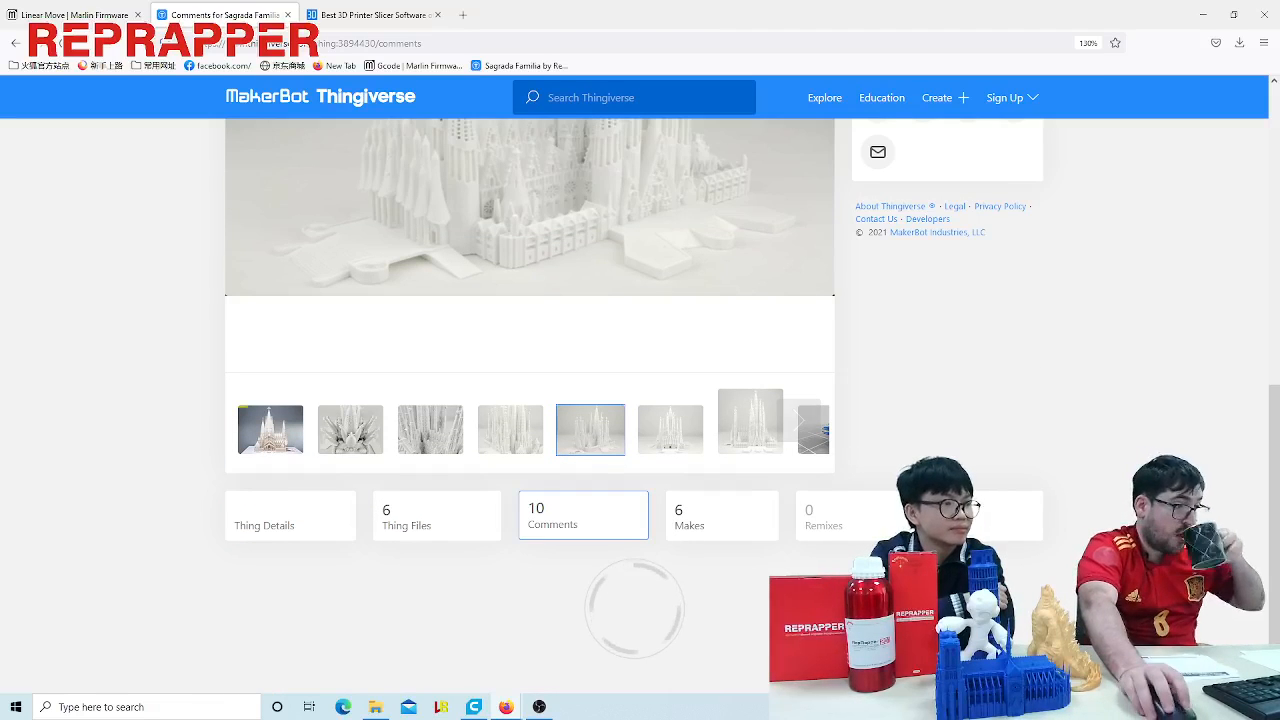
{"action": "scroll", "coordinate": [100, 415], "scroll_direction": "down", "scroll_amount": 4}
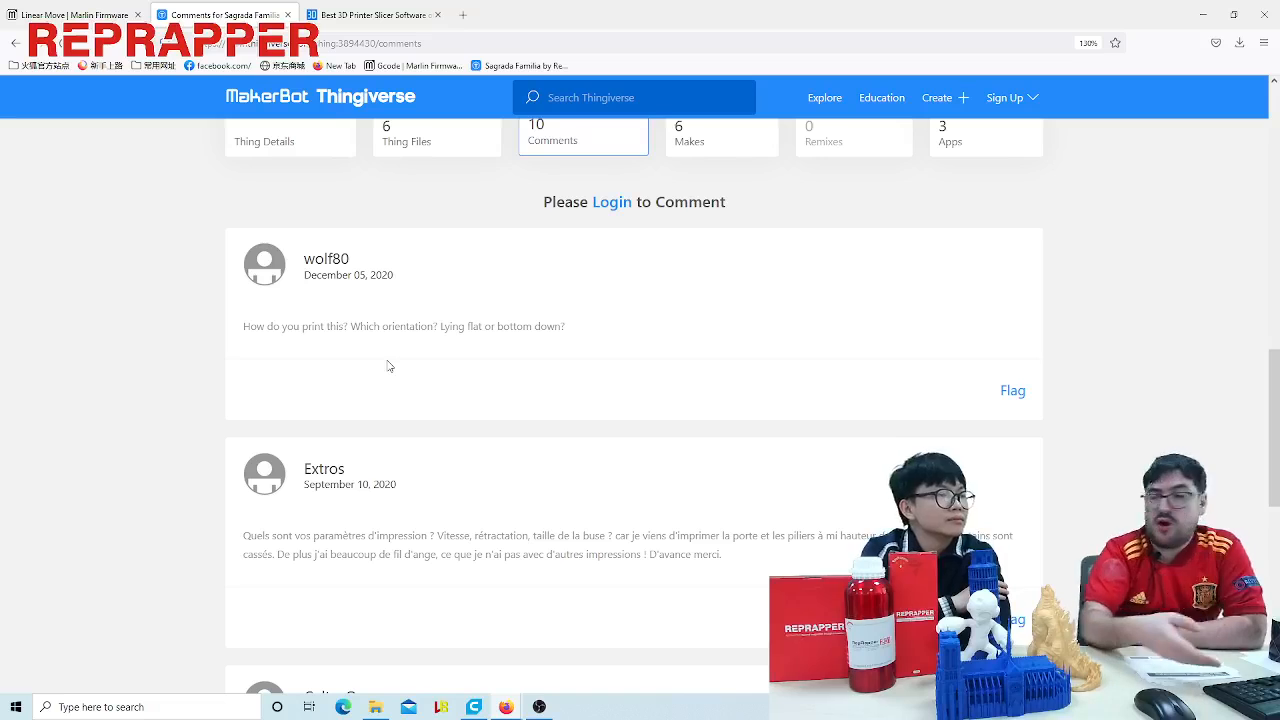
{"action": "scroll", "coordinate": [586, 471], "scroll_direction": "down", "scroll_amount": 6}
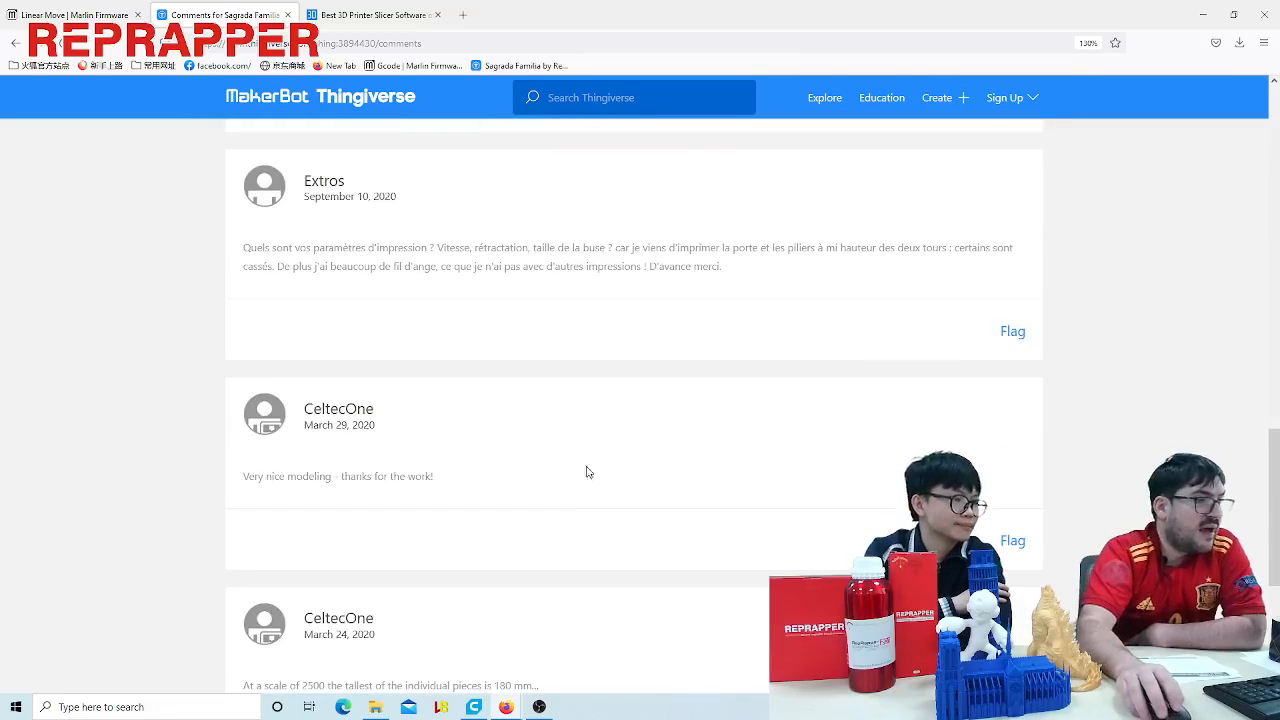
{"action": "scroll", "coordinate": [586, 460], "scroll_direction": "up", "scroll_amount": 15}
{"action": "scroll", "coordinate": [596, 448], "scroll_direction": "down", "scroll_amount": 5}
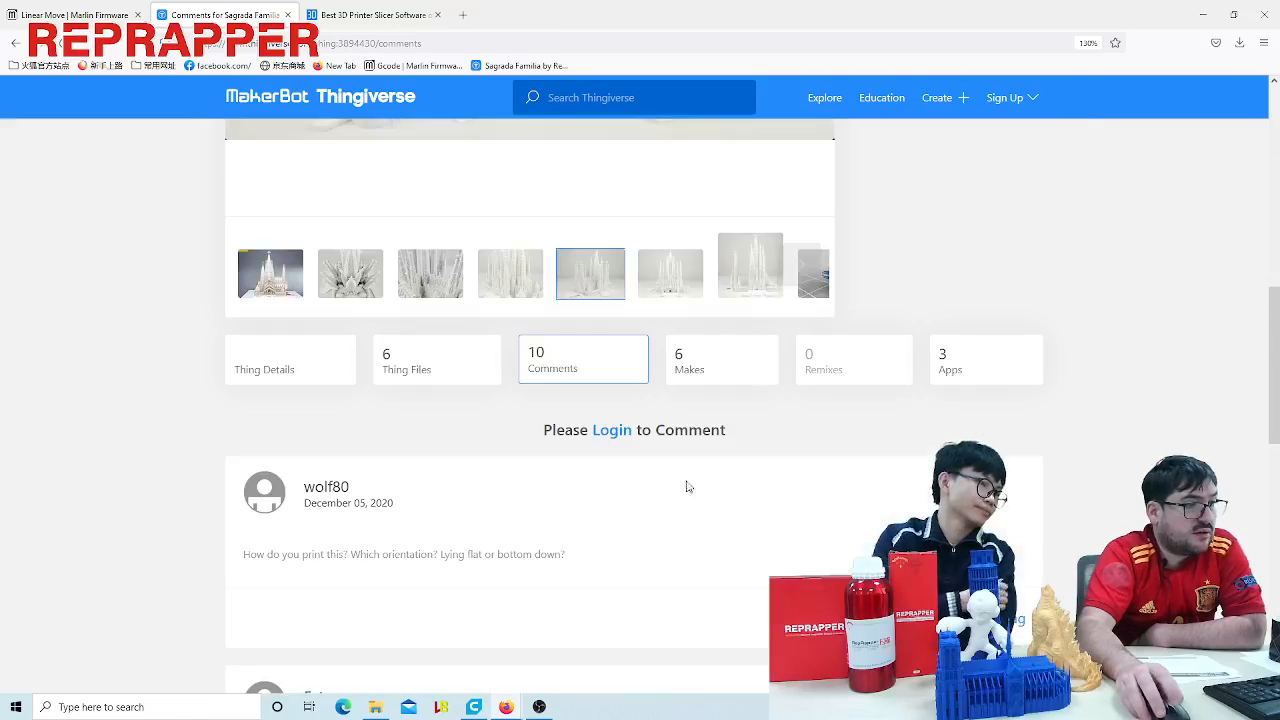
{"action": "left_click", "coordinate": [722, 379]}
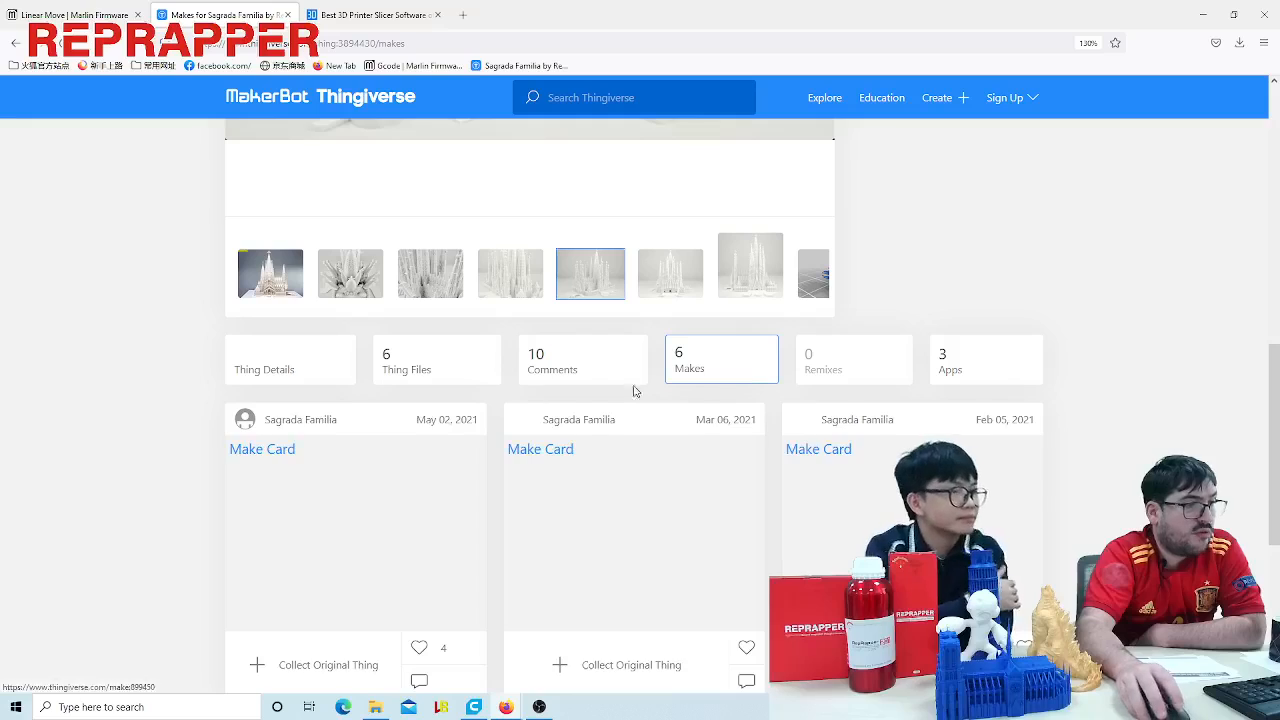
- Look through the photos of the printed Sagrada Familia makes and compare their orientation and detail
{"action": "scroll", "coordinate": [357, 497], "scroll_direction": "down", "scroll_amount": 2}
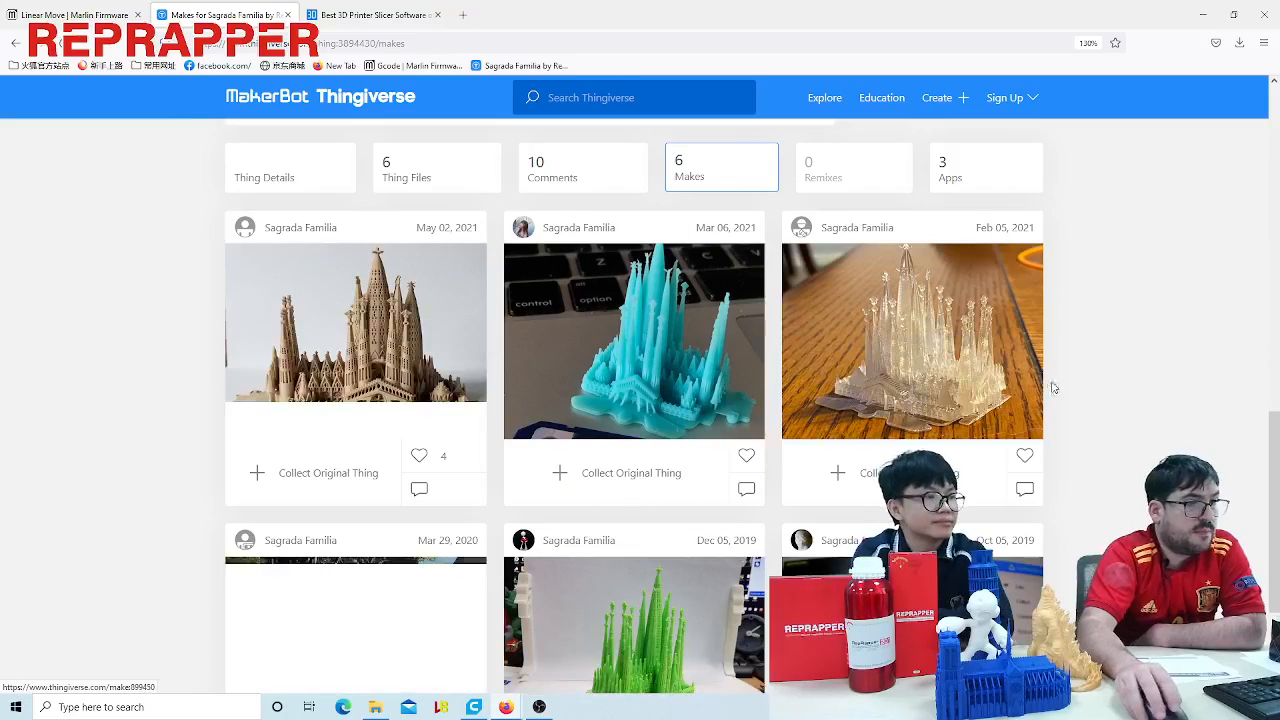
{"action": "scroll", "coordinate": [1051, 383], "scroll_direction": "down", "scroll_amount": 2}
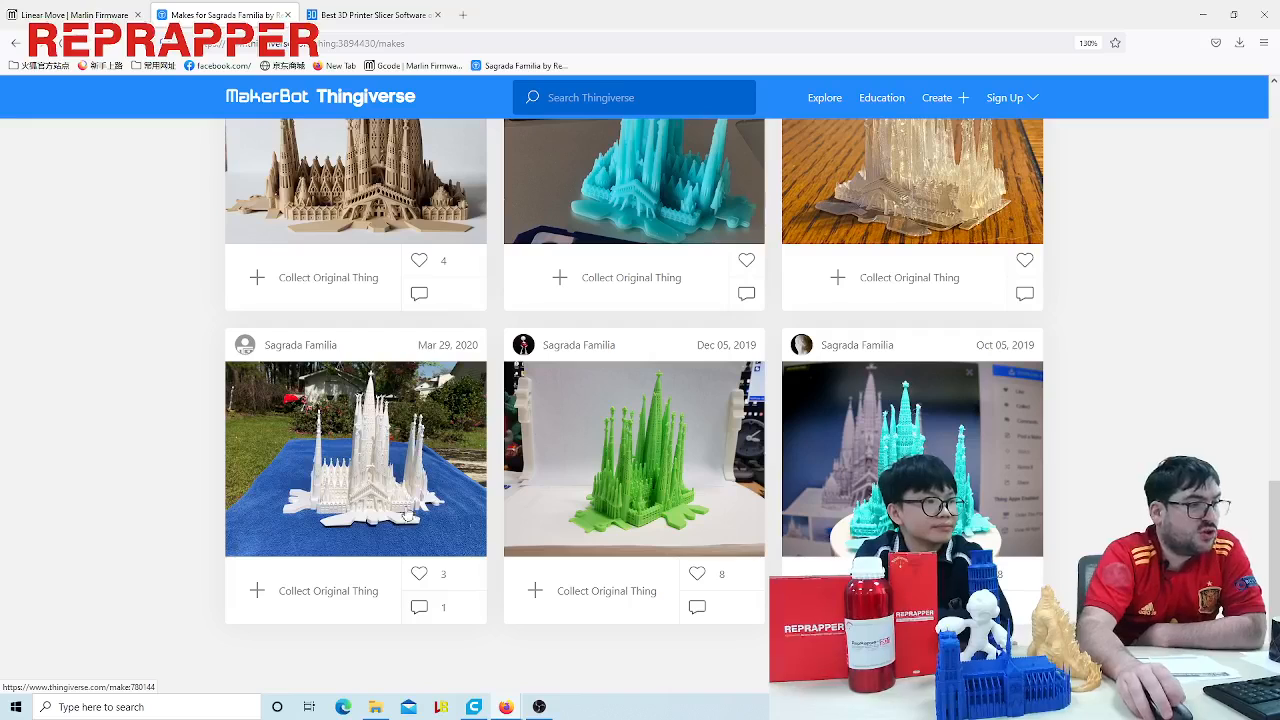
{"action": "scroll", "coordinate": [366, 414], "scroll_direction": "up", "scroll_amount": 3}
{"action": "scroll", "coordinate": [343, 414], "scroll_direction": "down", "scroll_amount": 2}
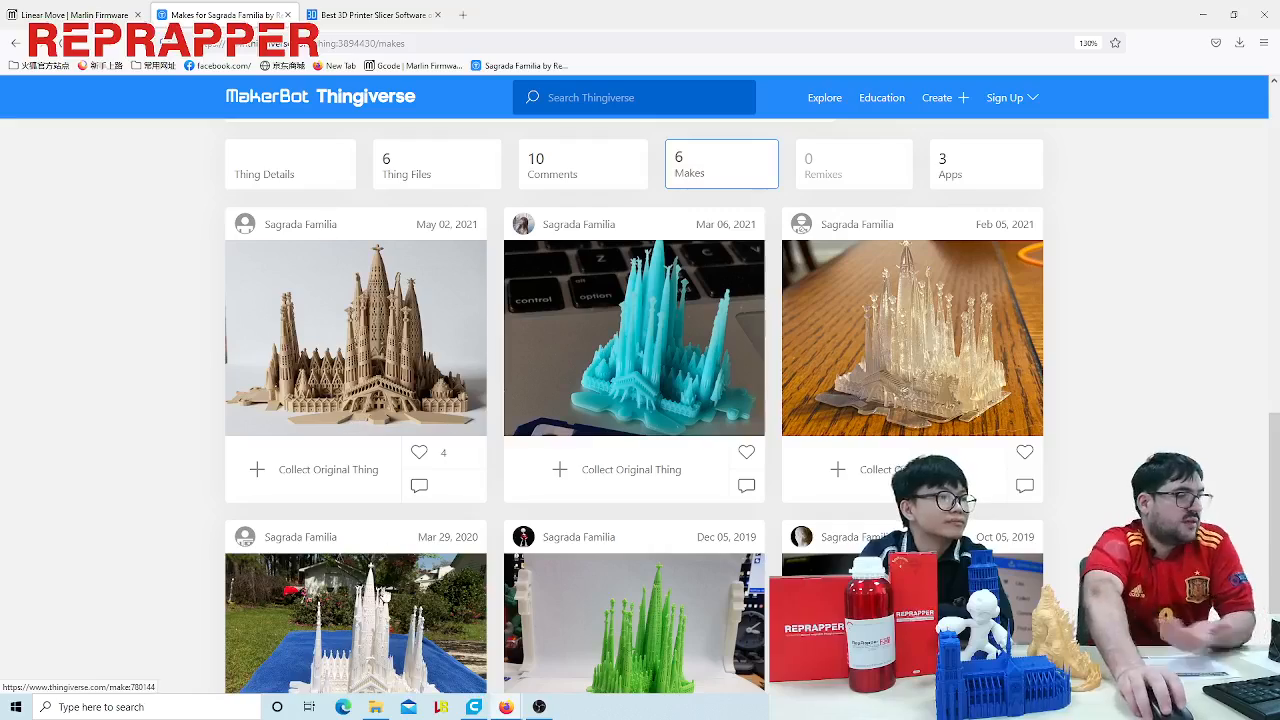
- Switch to Ultimaker Cura and examine the cat model's front, neck overhang and foot openings from several angles
{"action": "left_click", "coordinate": [475, 711]}
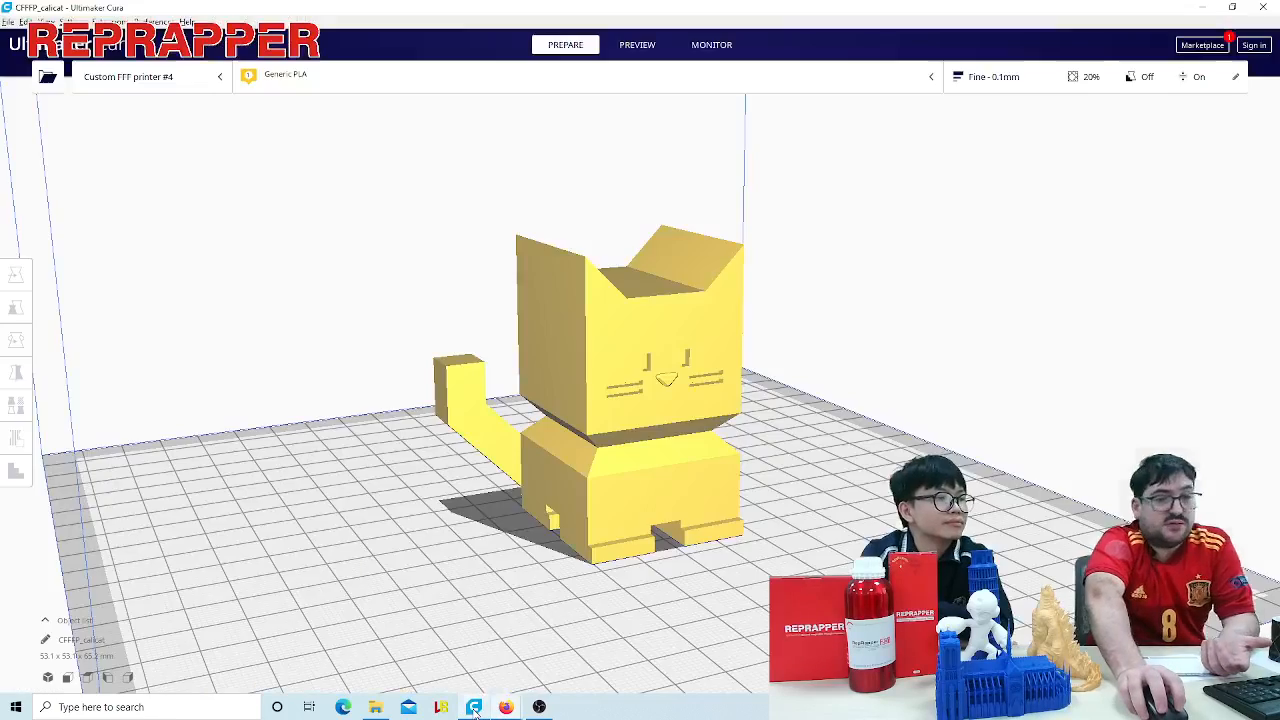
{"action": "right_click_drag", "start_coordinate": [862, 506], "coordinate": [797, 529]}
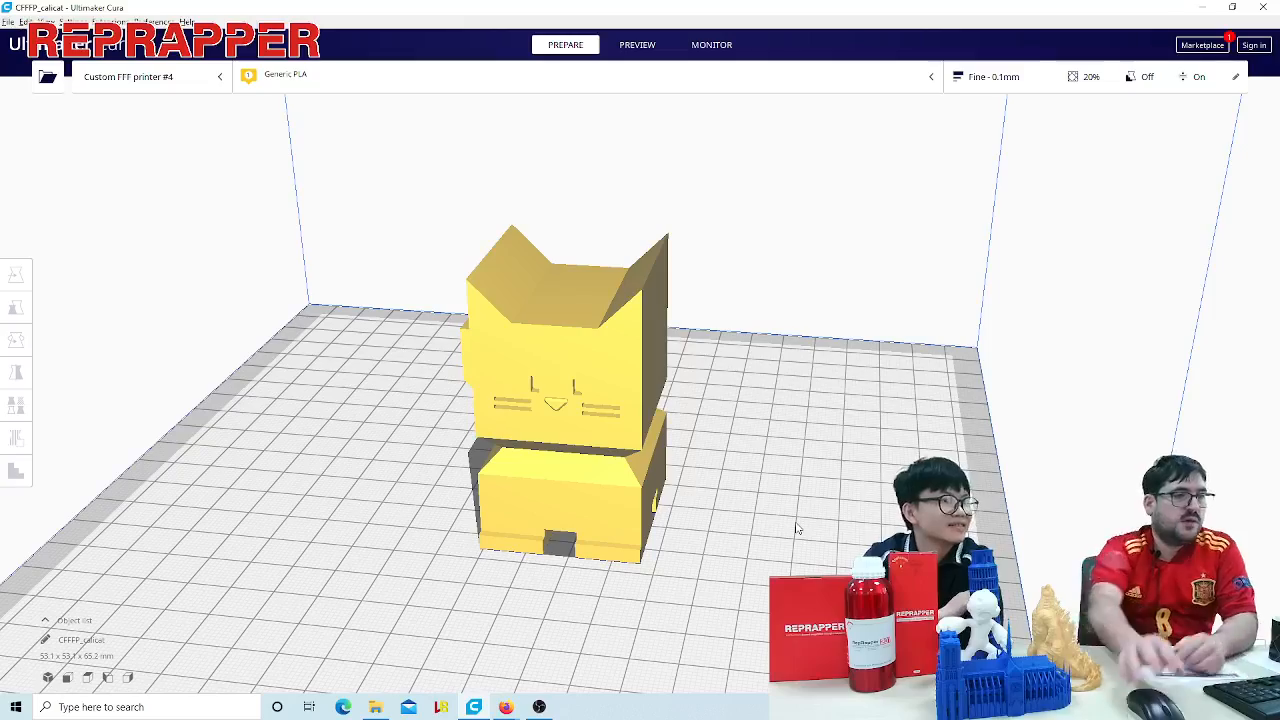
{"action": "middle_click_drag", "start_coordinate": [762, 491], "coordinate": [813, 474]}
{"action": "scroll", "coordinate": [781, 521], "scroll_direction": "up", "scroll_amount": 3}
{"action": "scroll", "coordinate": [793, 516], "scroll_direction": "down", "scroll_amount": 6}
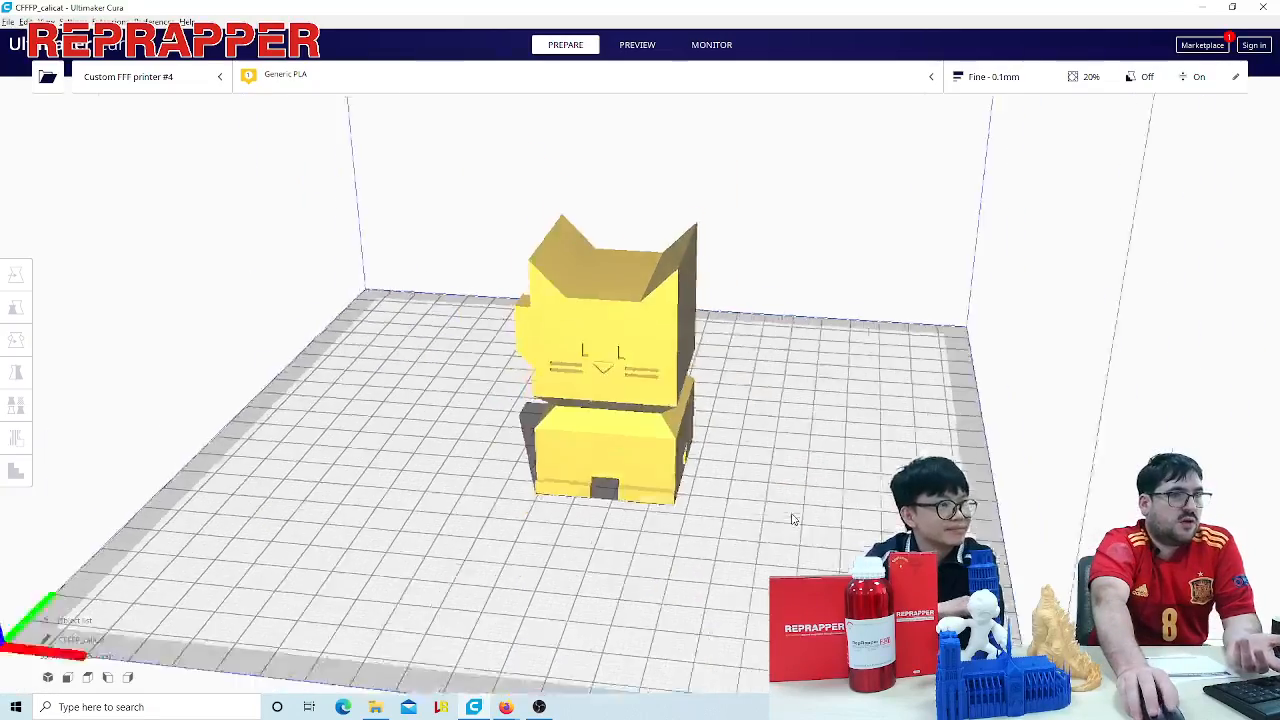
{"action": "right_click_drag", "start_coordinate": [738, 540], "coordinate": [806, 484]}
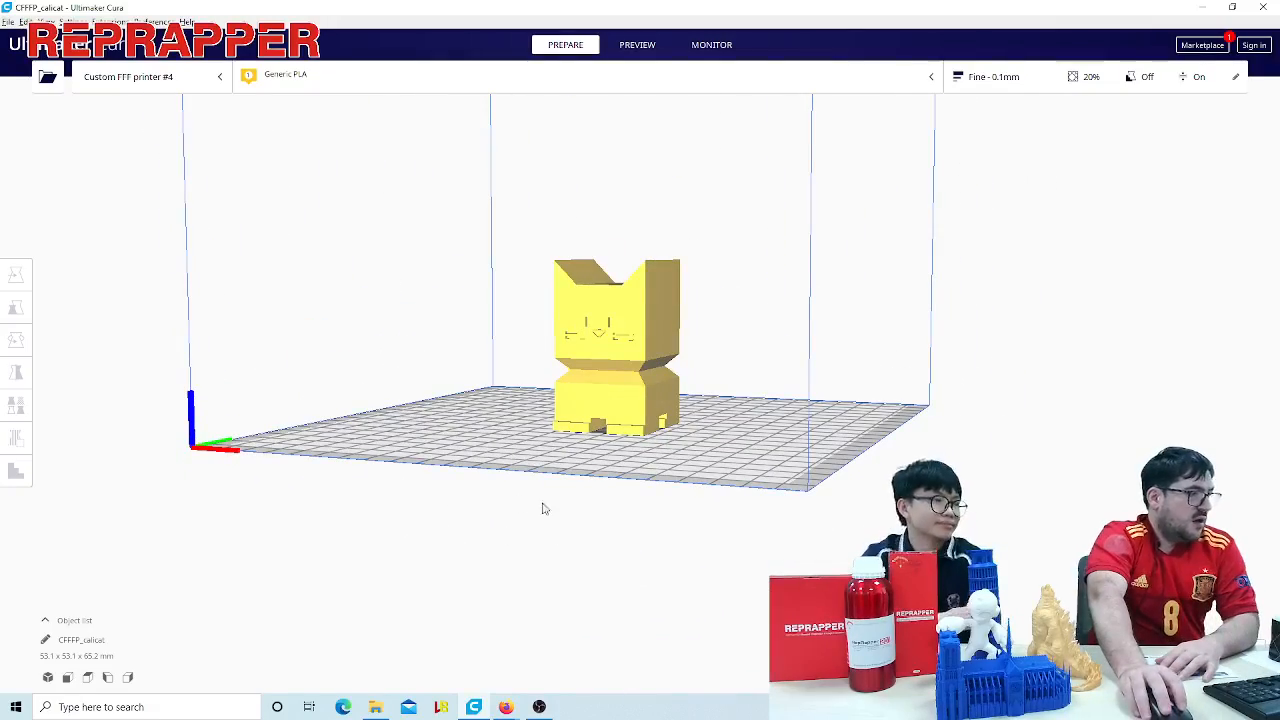
{"action": "right_click_drag", "start_coordinate": [543, 509], "coordinate": [650, 559]}
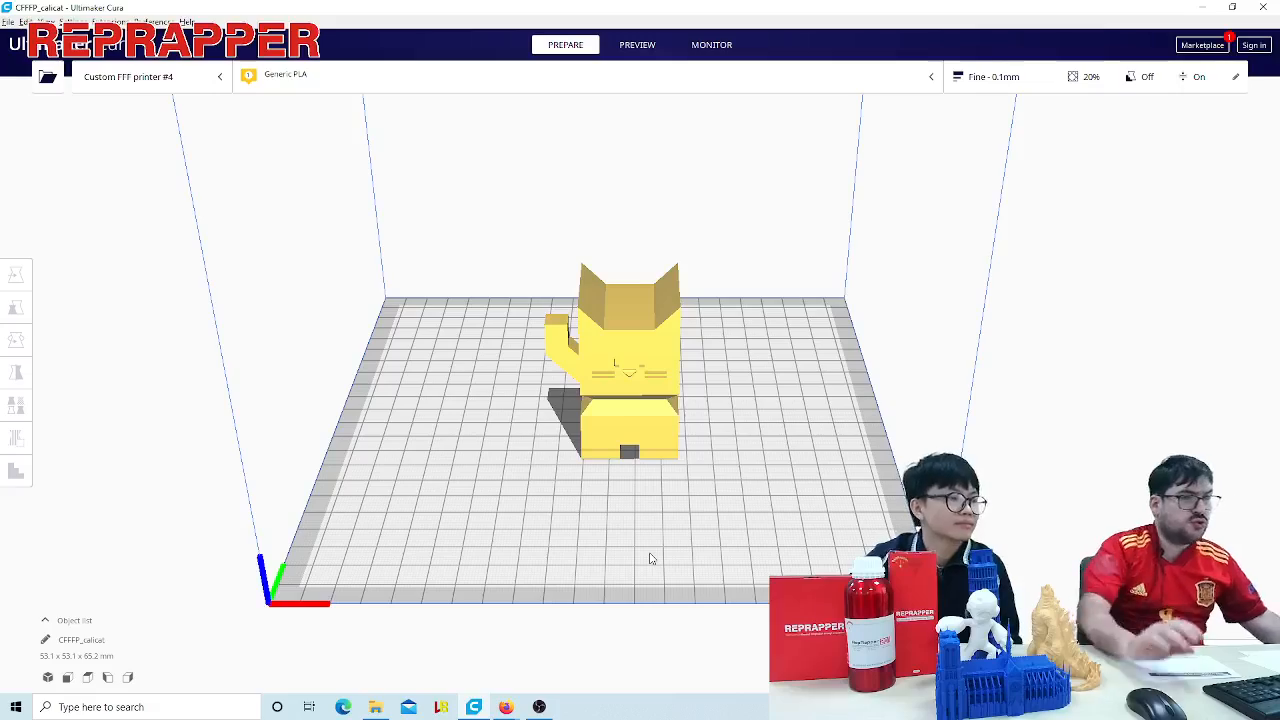
{"action": "scroll", "coordinate": [659, 540], "scroll_direction": "up", "scroll_amount": 3}
{"action": "right_click_drag", "start_coordinate": [705, 545], "coordinate": [671, 493]}
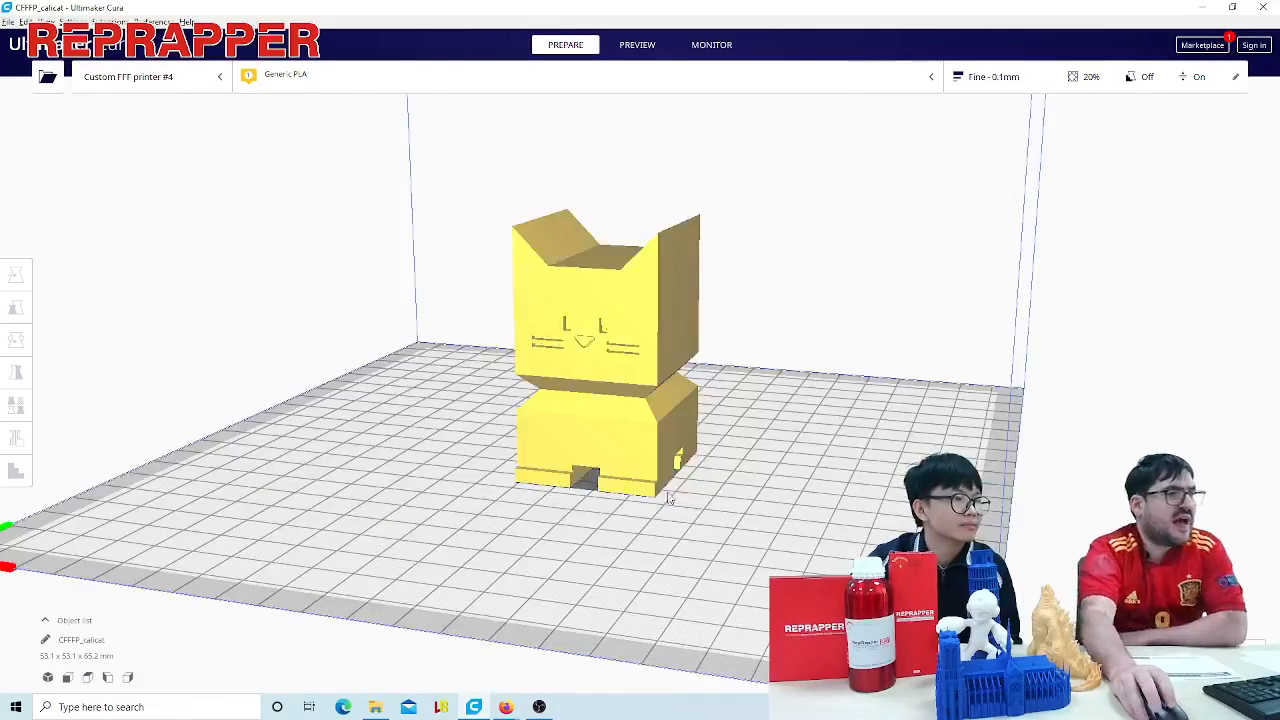
{"action": "scroll", "coordinate": [788, 462], "scroll_direction": "up", "scroll_amount": 3}
{"action": "scroll", "coordinate": [788, 462], "scroll_direction": "up", "scroll_amount": 2}
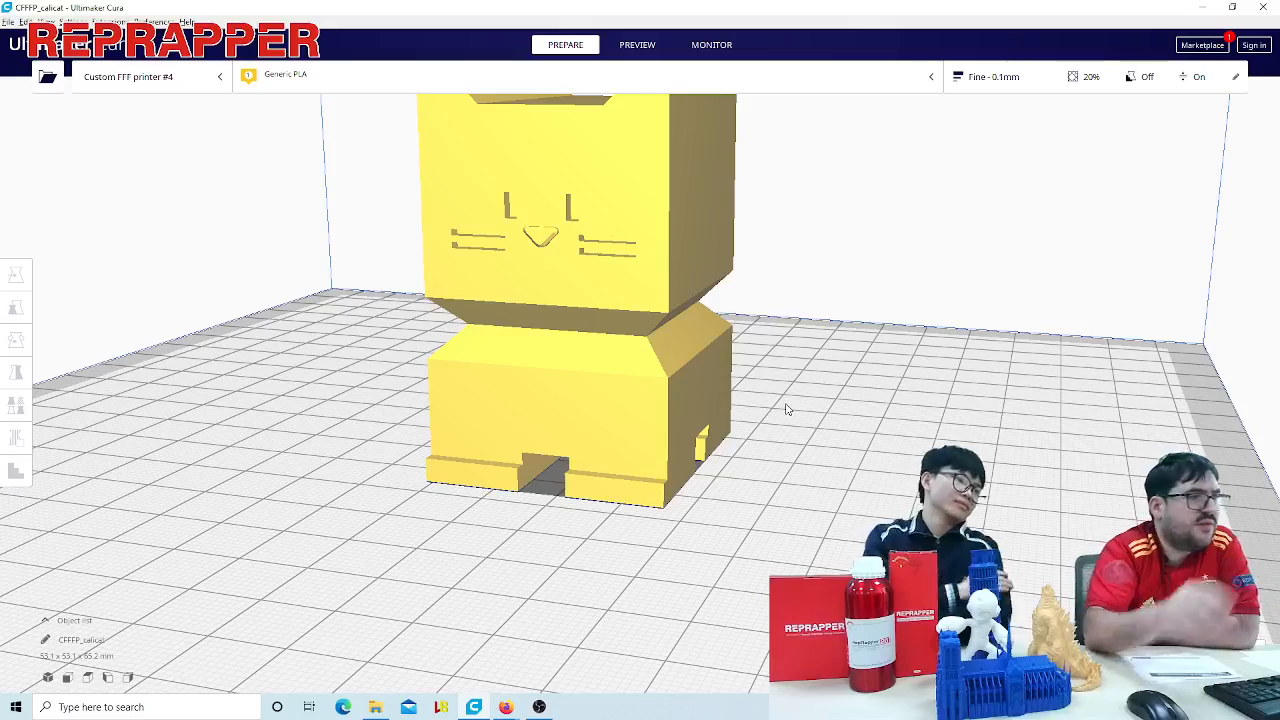
- Examine the cat model from above, looking closely at the ears and the top of the head
{"action": "scroll", "coordinate": [786, 405], "scroll_direction": "down", "scroll_amount": 4}
{"action": "right_click_drag", "start_coordinate": [799, 374], "coordinate": [600, 360]}
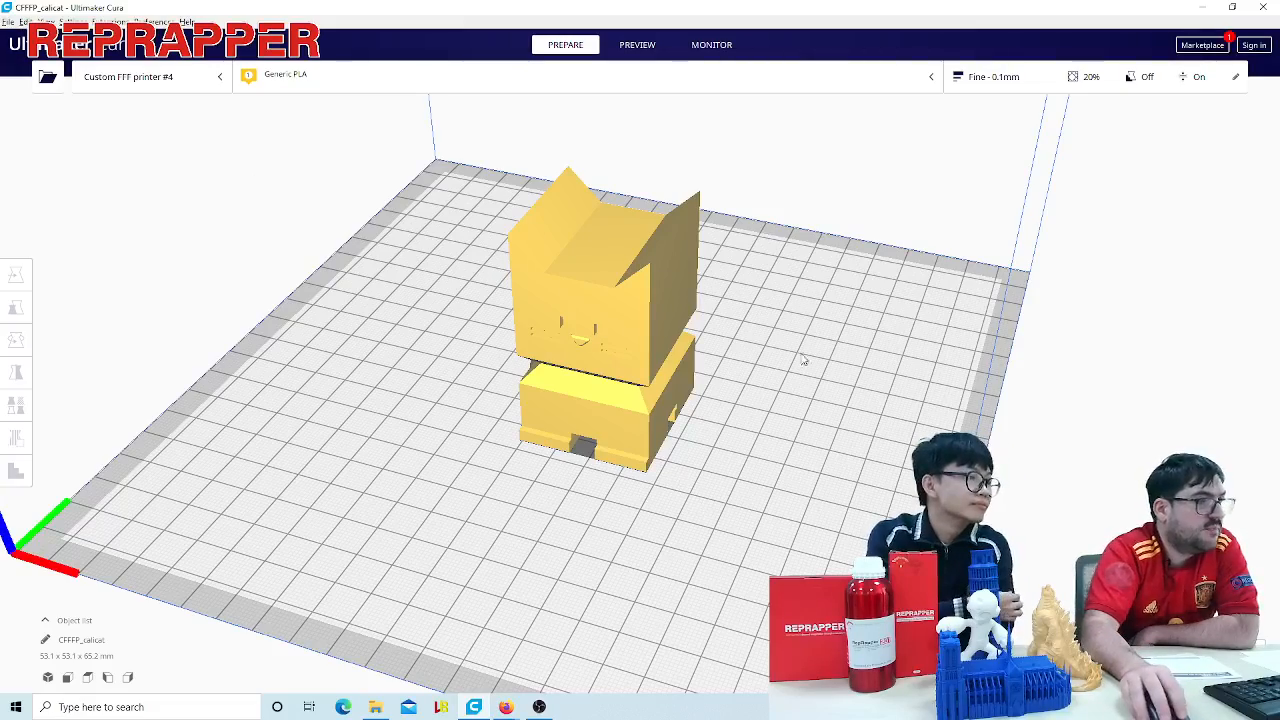
{"action": "scroll", "coordinate": [782, 397], "scroll_direction": "up", "scroll_amount": 1}
{"action": "right_click_drag", "start_coordinate": [812, 371], "coordinate": [878, 432]}
{"action": "scroll", "coordinate": [880, 438], "scroll_direction": "up", "scroll_amount": 1}
{"action": "scroll", "coordinate": [894, 421], "scroll_direction": "up", "scroll_amount": 1}
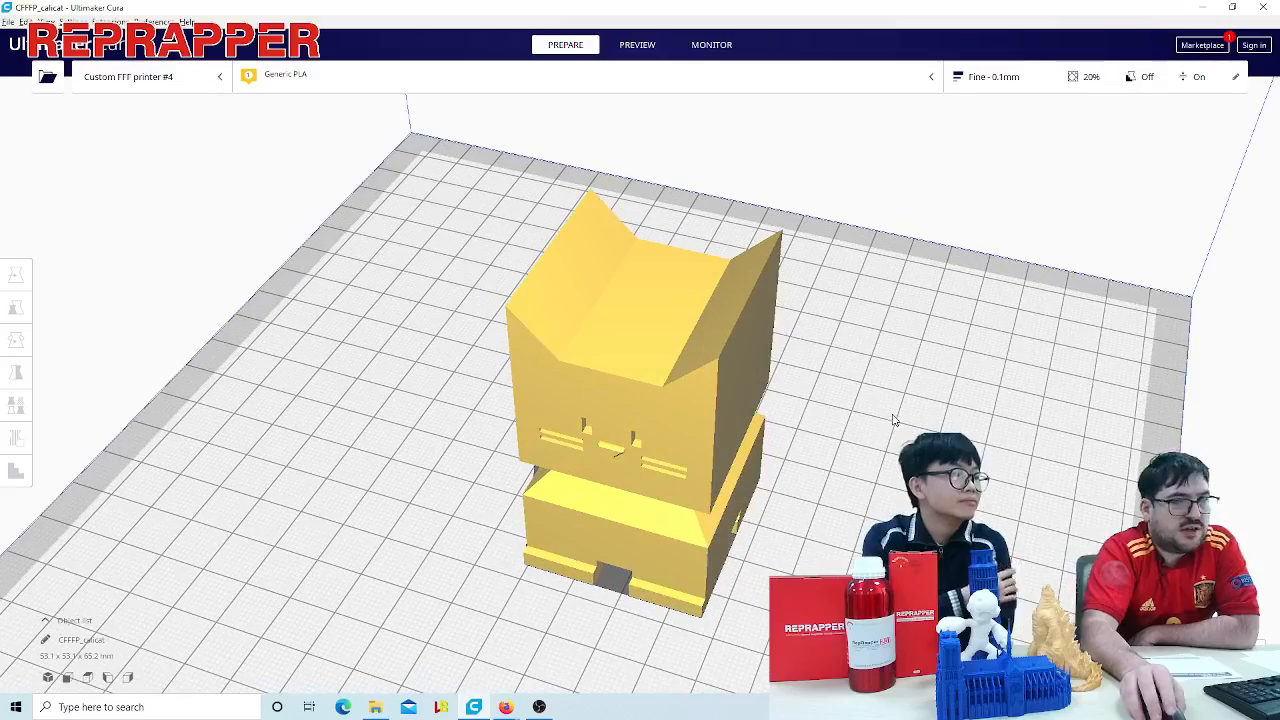
- Select the cat model, and bring up the detailed print settings beside it to look over their categories
{"action": "left_click", "coordinate": [696, 328]}
{"action": "scroll", "coordinate": [860, 385], "scroll_direction": "down", "scroll_amount": 5}
{"action": "right_click_drag", "start_coordinate": [888, 426], "coordinate": [786, 493]}
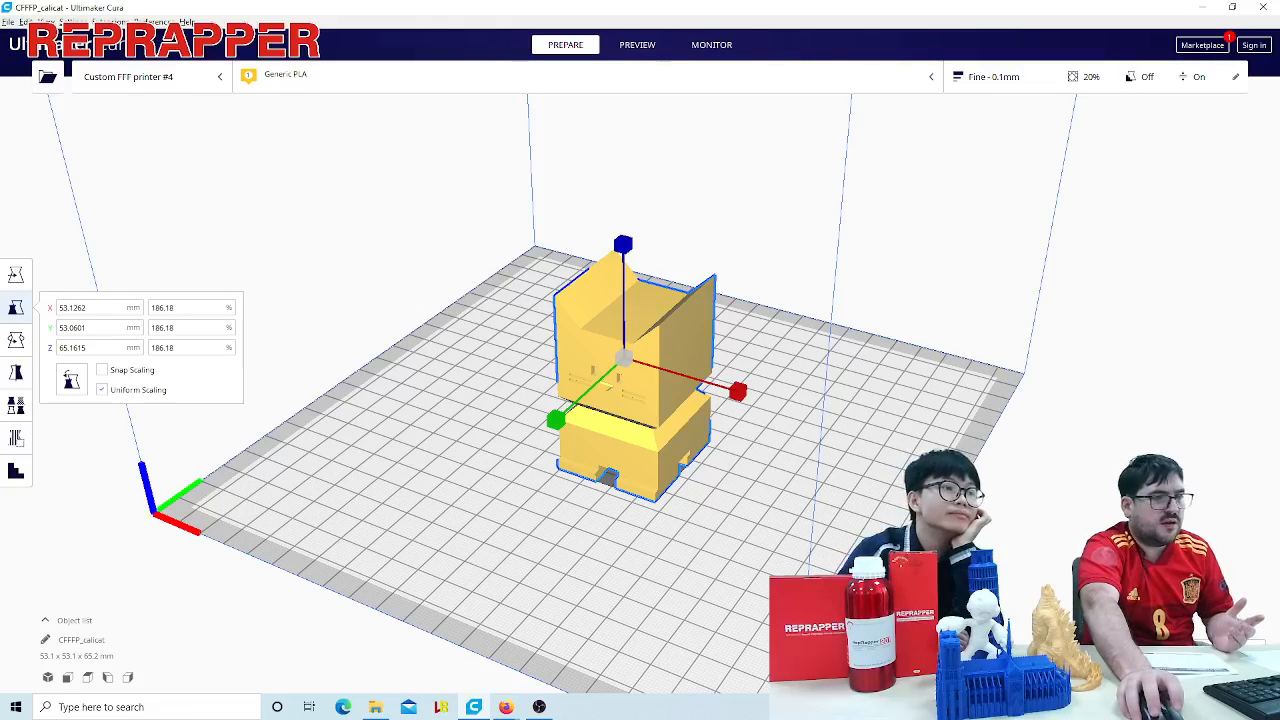
{"action": "left_click", "coordinate": [645, 530]}
{"action": "key", "text": "ctrl+a"}
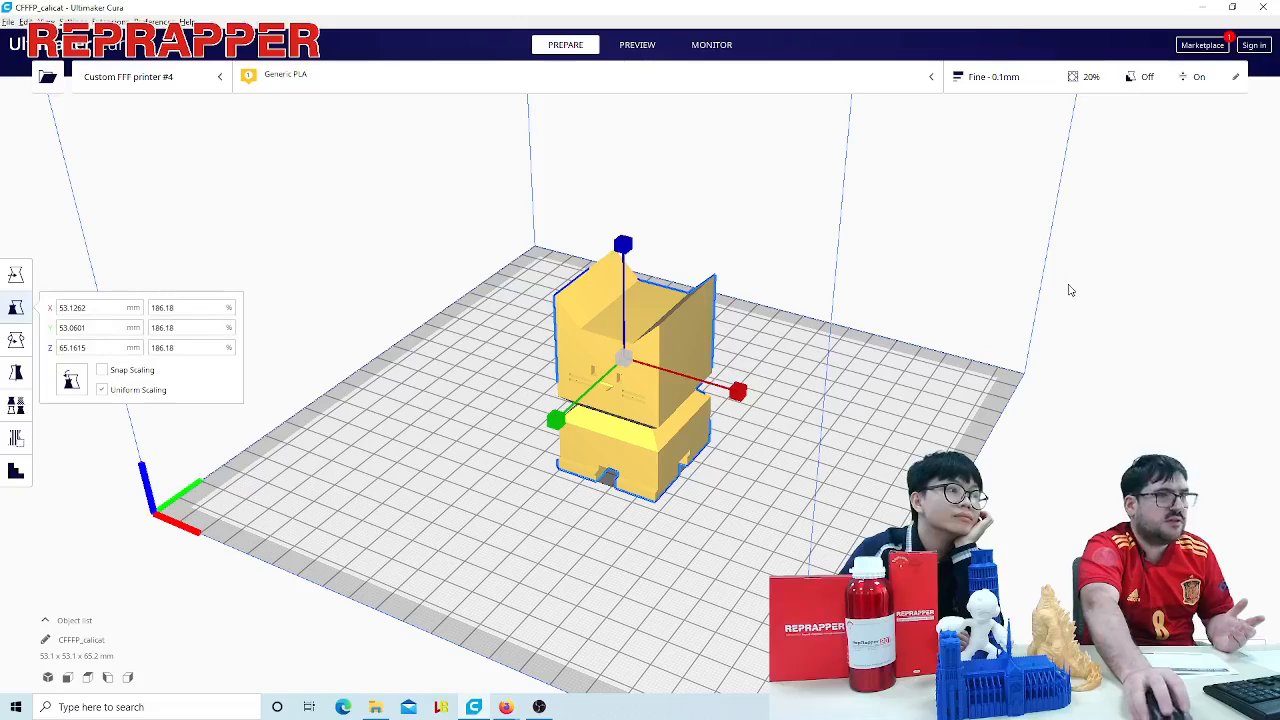
{"action": "left_click", "coordinate": [993, 78]}
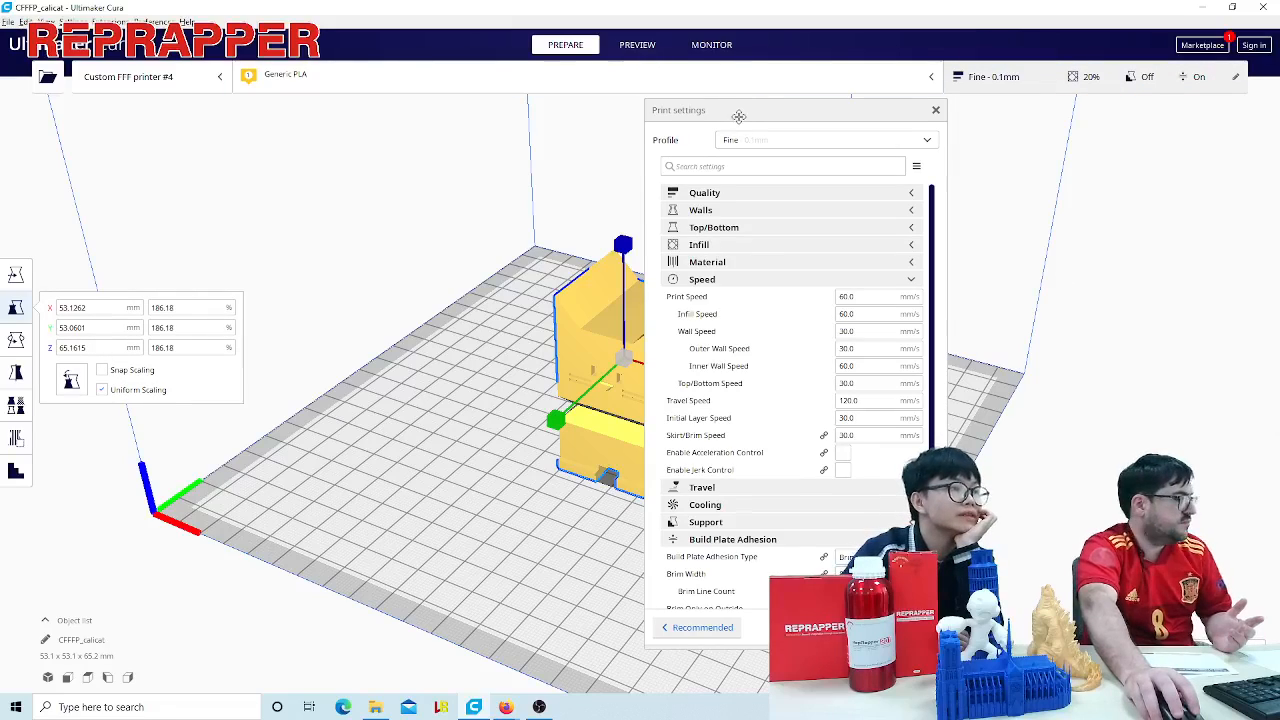
{"action": "left_click_drag", "start_coordinate": [708, 112], "coordinate": [148, 132]}
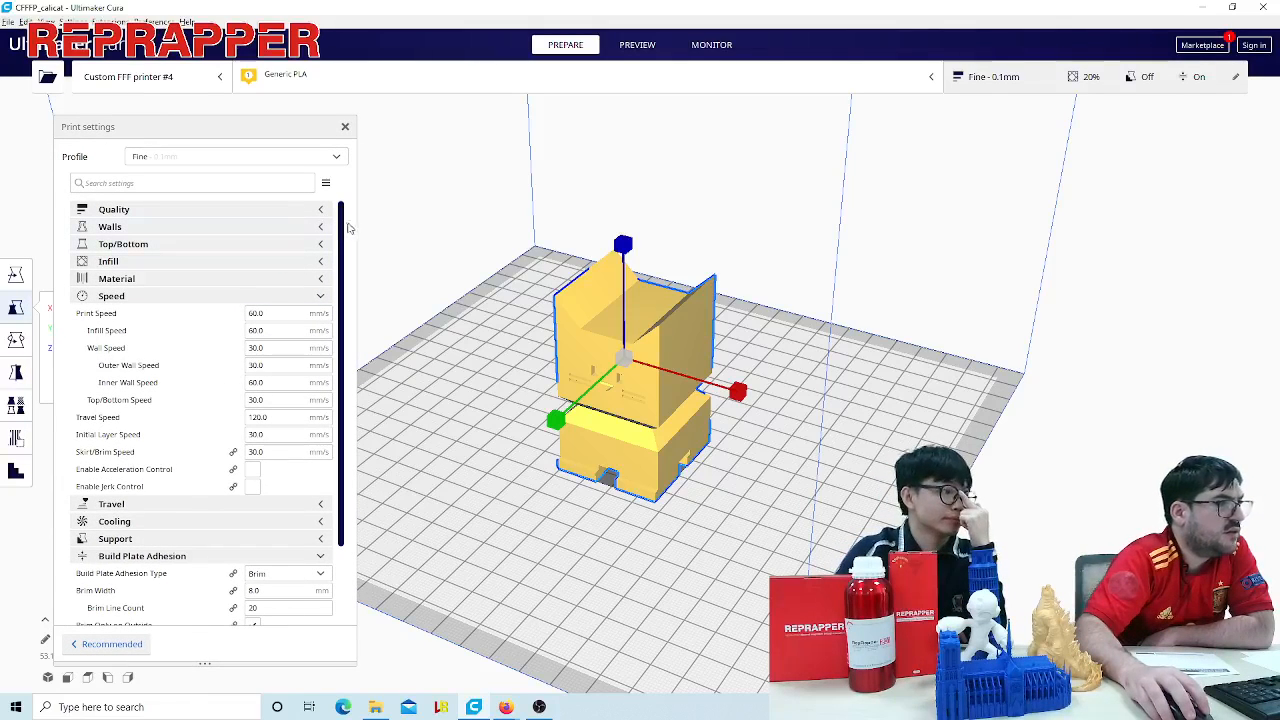
{"action": "scroll", "coordinate": [321, 413], "scroll_direction": "down", "scroll_amount": 3}
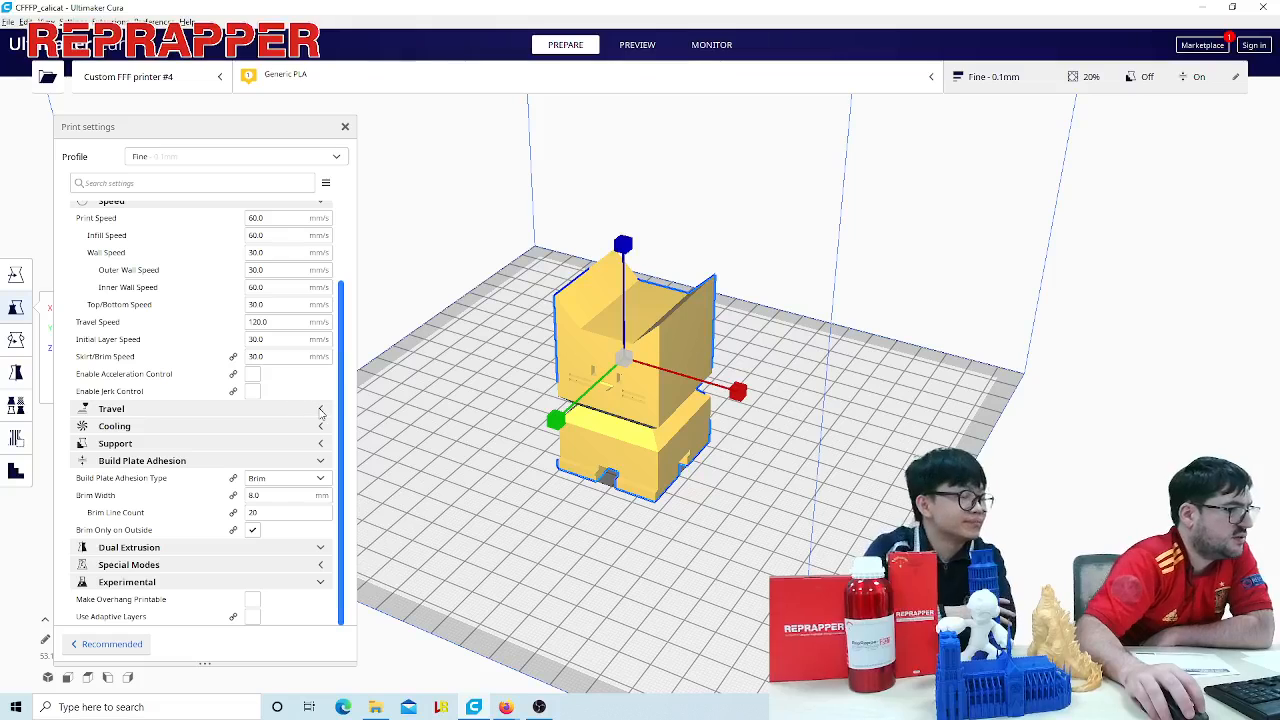
{"action": "scroll", "coordinate": [322, 306], "scroll_direction": "up", "scroll_amount": 3}
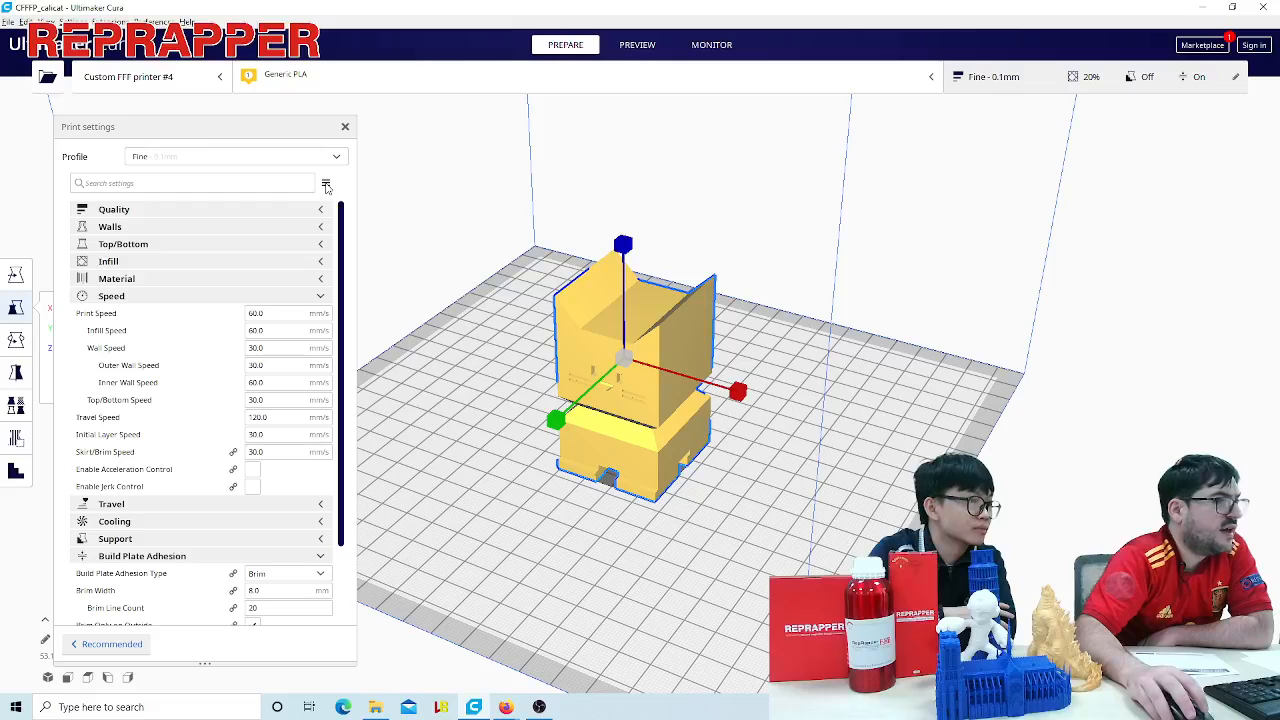
- Limit the visible print settings to Basic, and expand the Quality, Walls, Top/Bottom, Infill, Material and Travel categories
{"action": "left_click", "coordinate": [326, 184]}
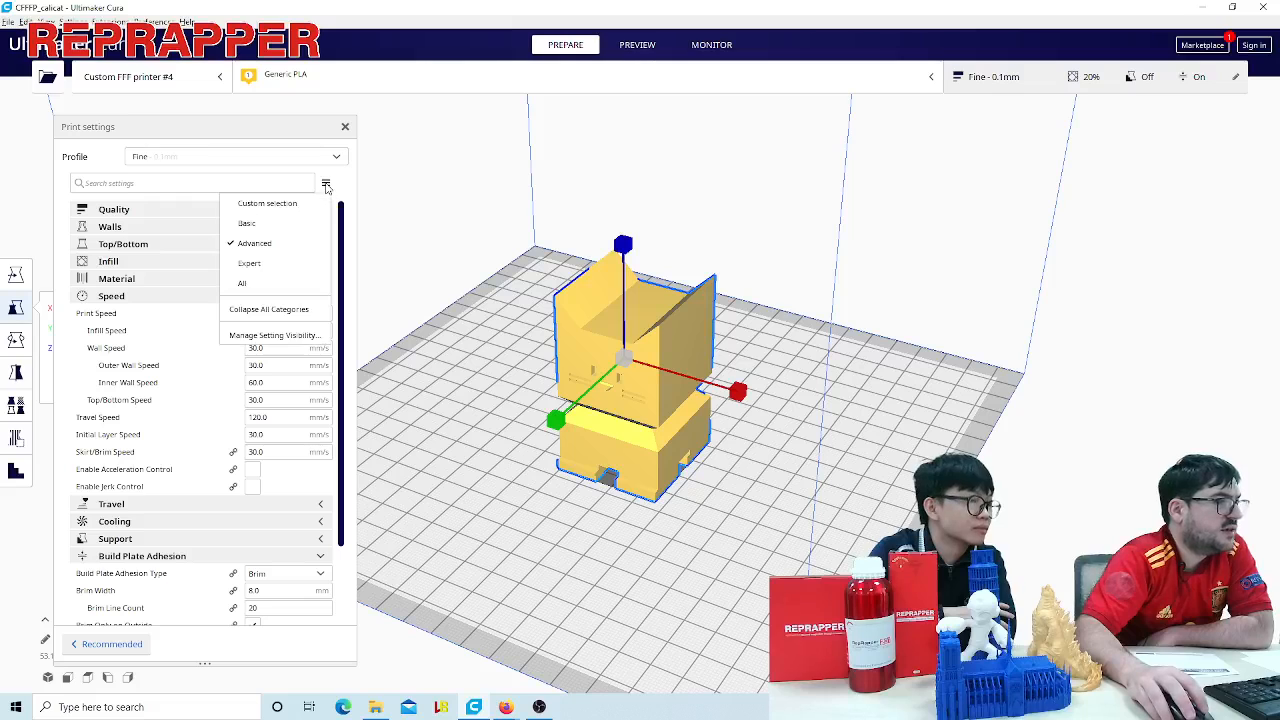
{"action": "left_click", "coordinate": [271, 224]}
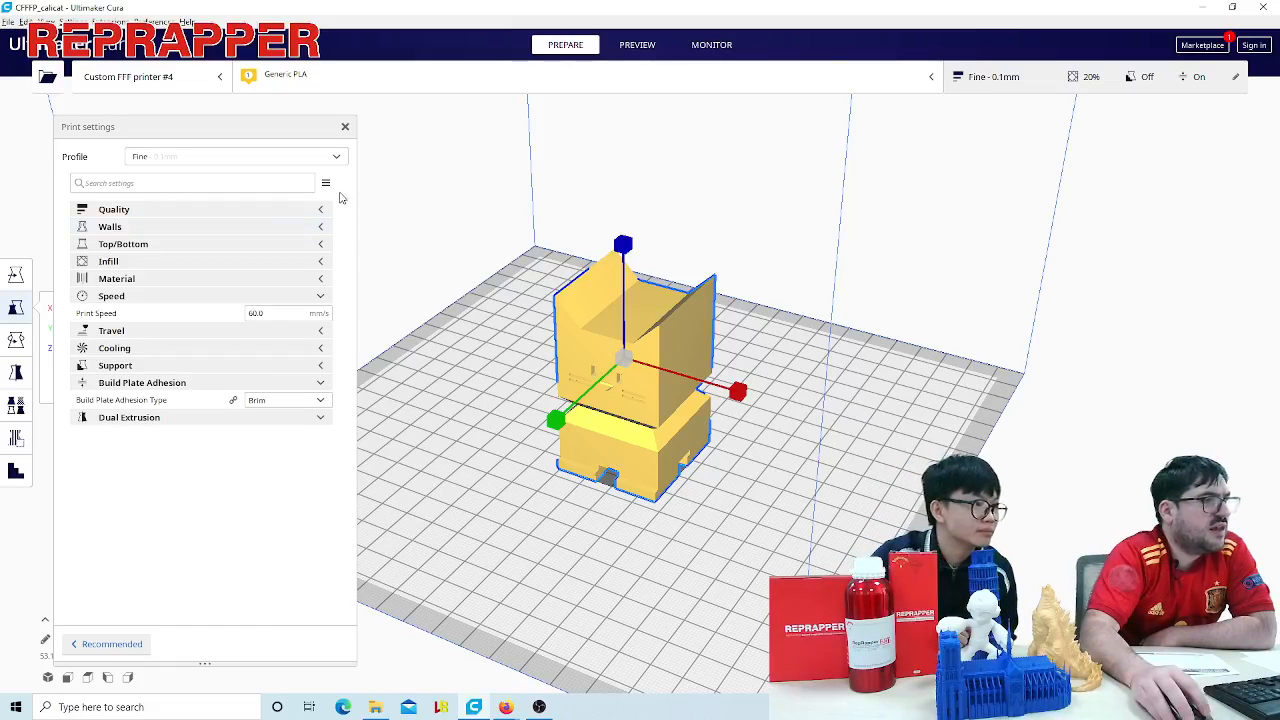
{"action": "left_click", "coordinate": [322, 210]}
{"action": "left_click", "coordinate": [320, 244]}
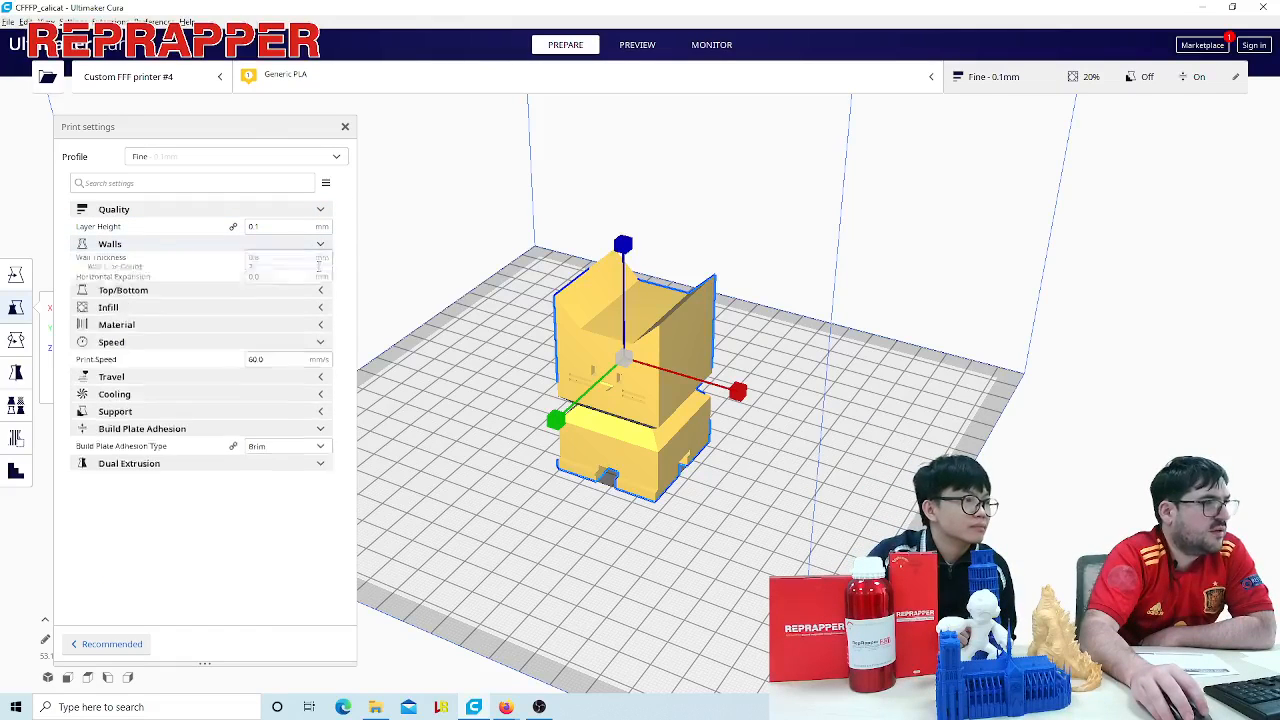
{"action": "left_click", "coordinate": [321, 314]}
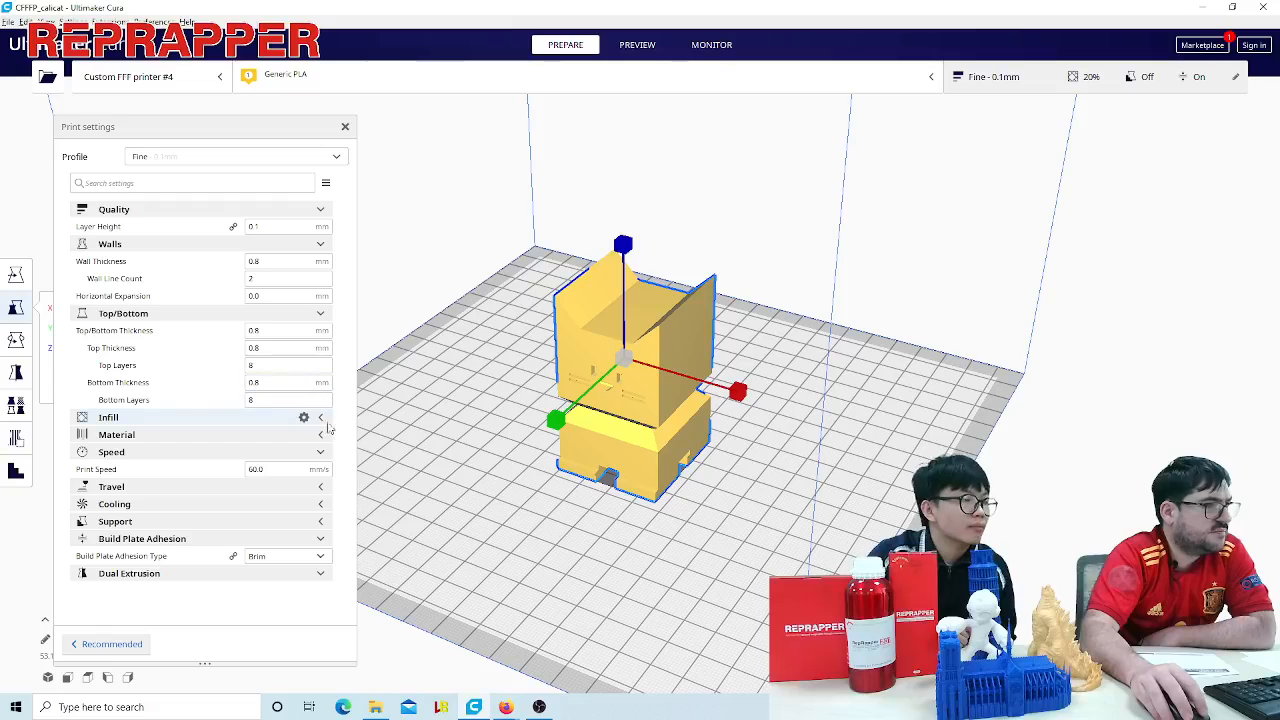
{"action": "left_click", "coordinate": [322, 419]}
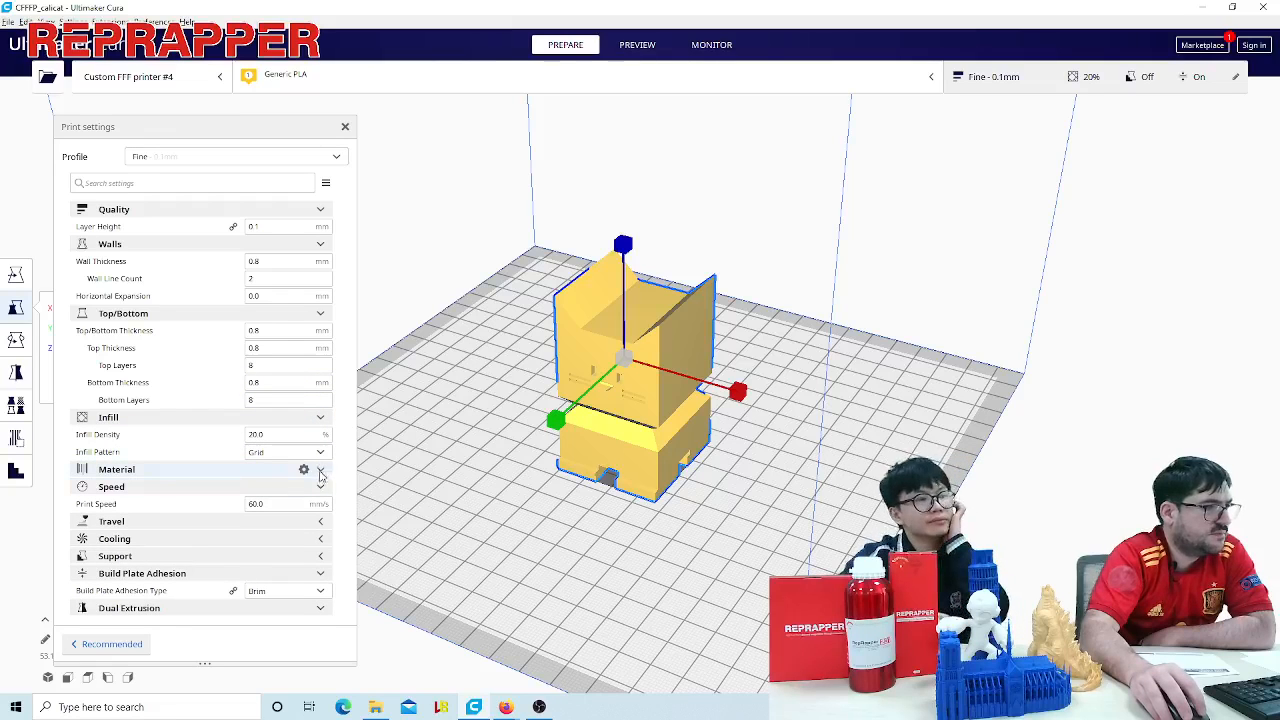
{"action": "left_click", "coordinate": [321, 469]}
{"action": "left_click", "coordinate": [320, 539]}
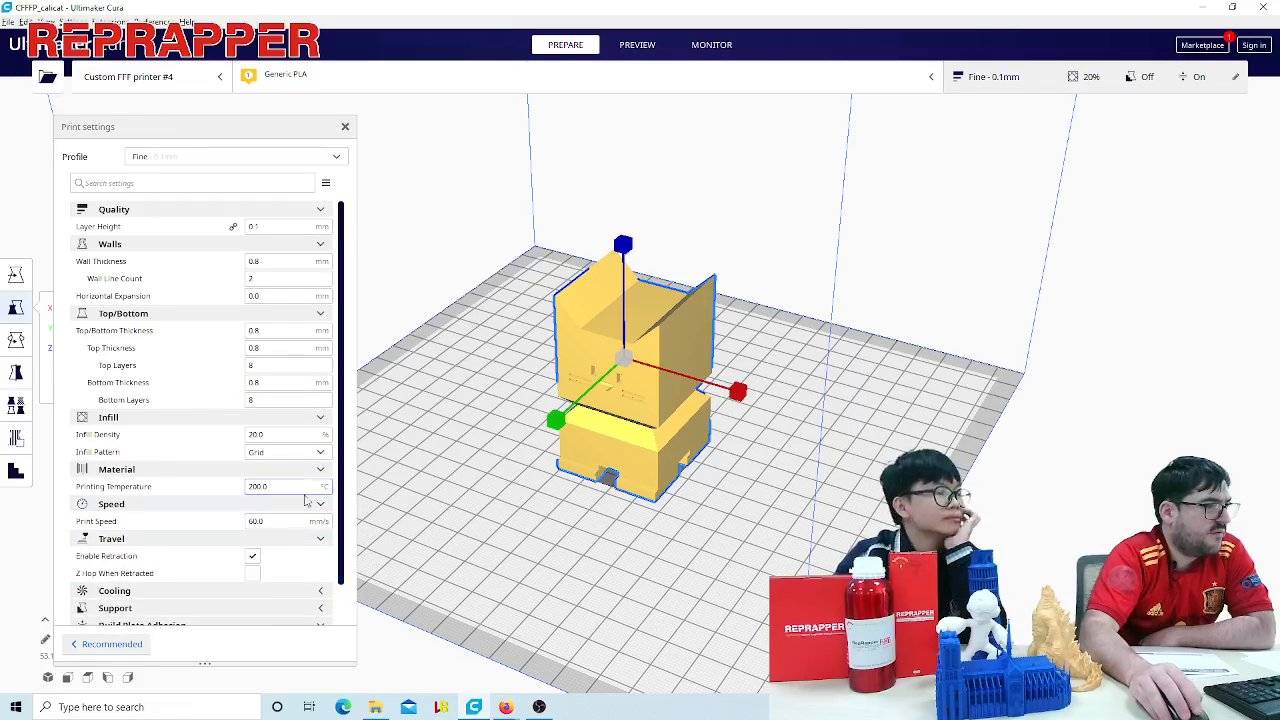
{"action": "scroll", "coordinate": [287, 510], "scroll_direction": "down", "scroll_amount": 1}
{"action": "scroll", "coordinate": [300, 496], "scroll_direction": "up", "scroll_amount": 1}
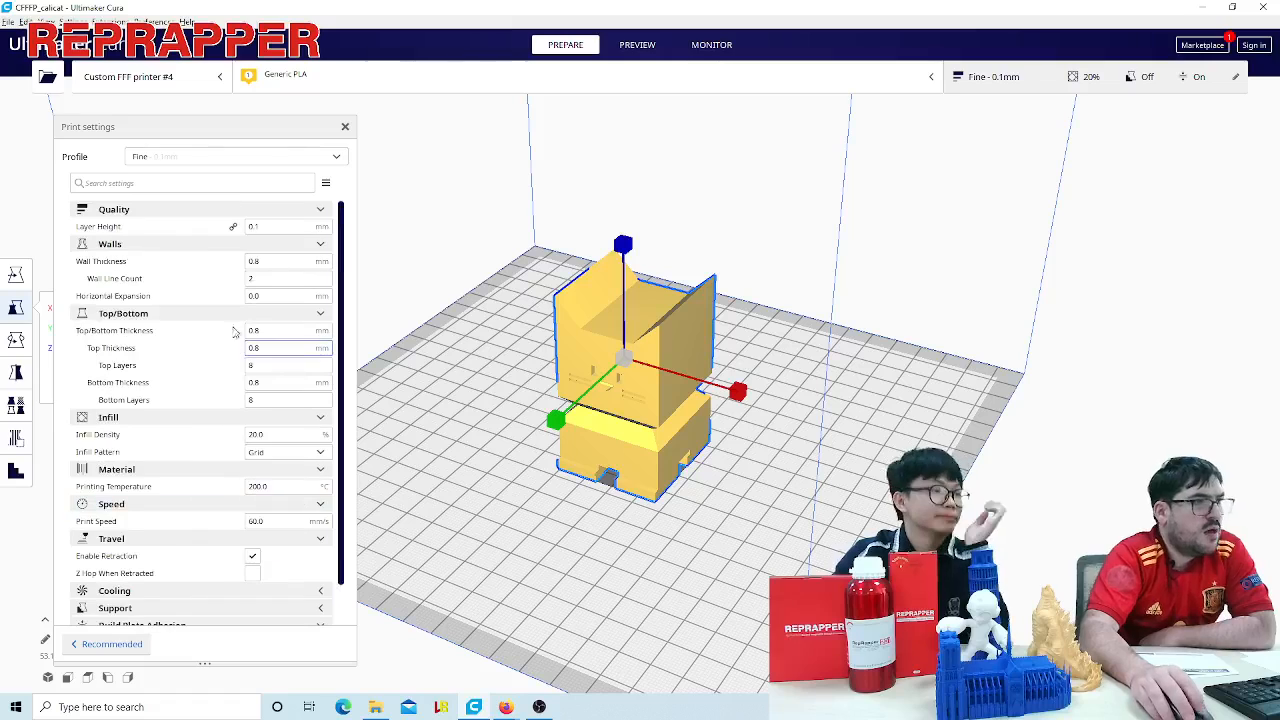
- Set the print settings visibility to Advanced and look through the added options
{"action": "left_click", "coordinate": [326, 184]}
{"action": "left_click", "coordinate": [260, 247]}
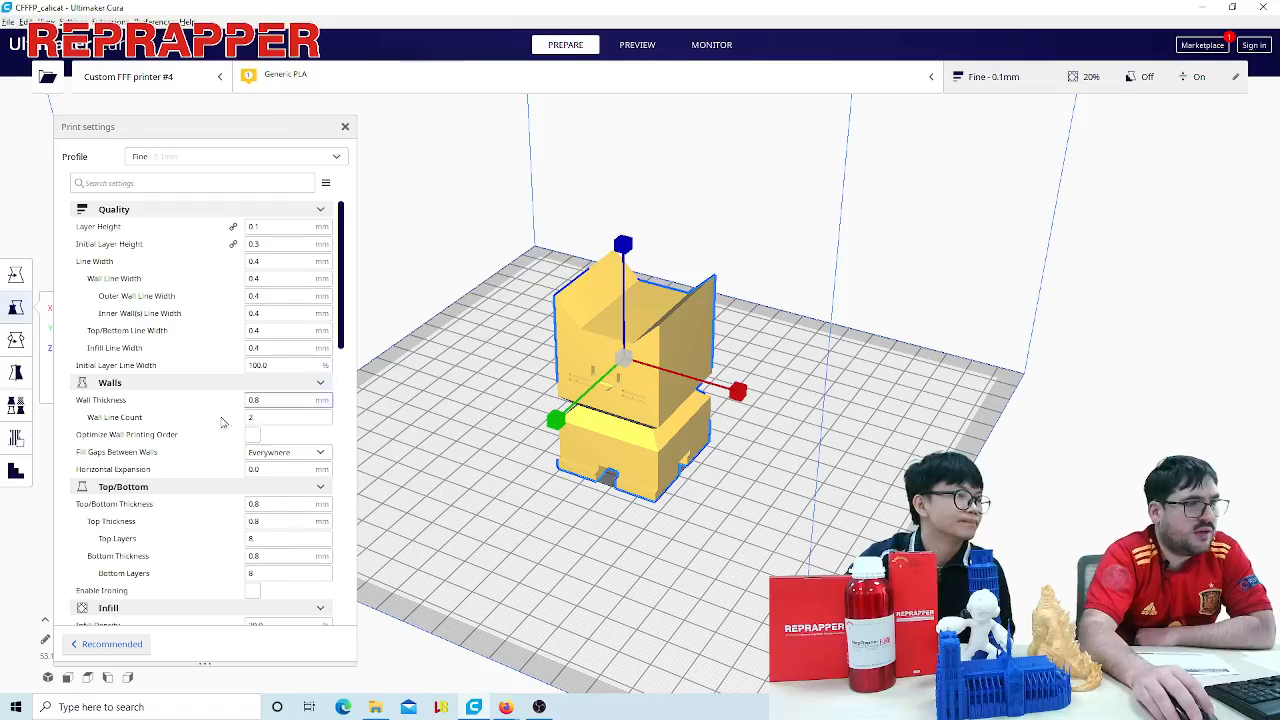
{"action": "scroll", "coordinate": [211, 491], "scroll_direction": "down", "scroll_amount": 5}
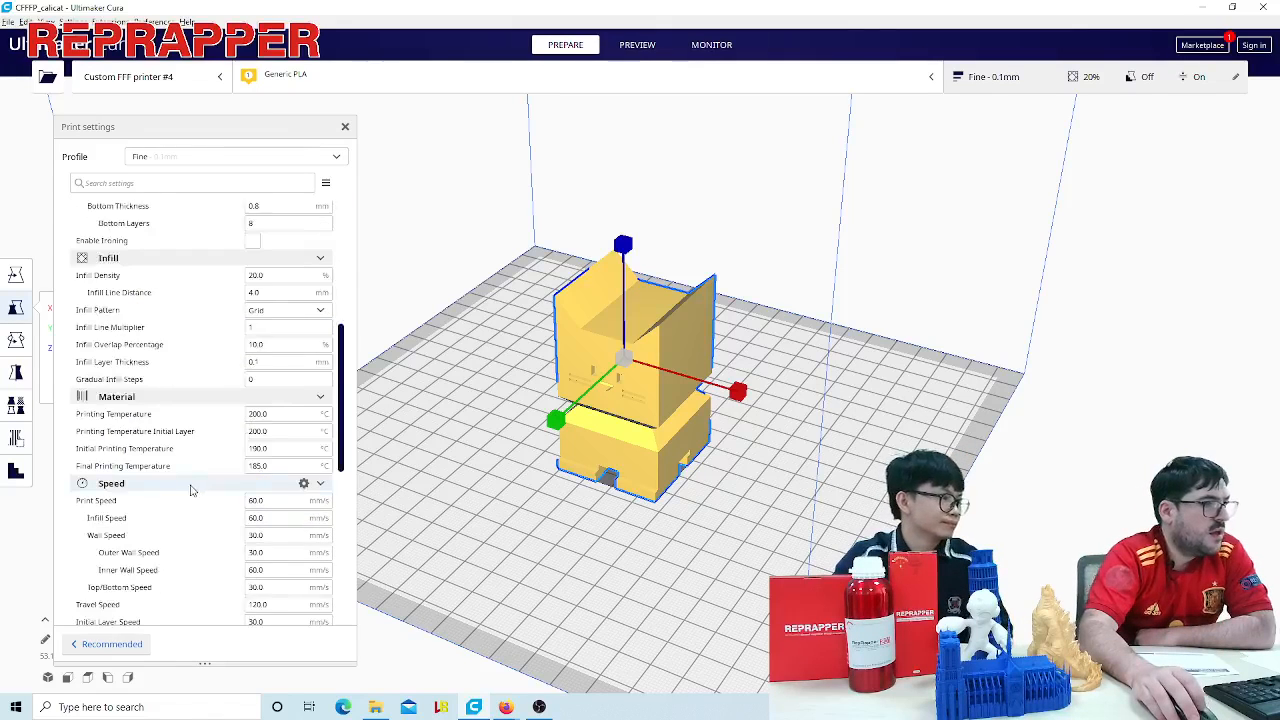
{"action": "scroll", "coordinate": [200, 443], "scroll_direction": "up", "scroll_amount": 5}
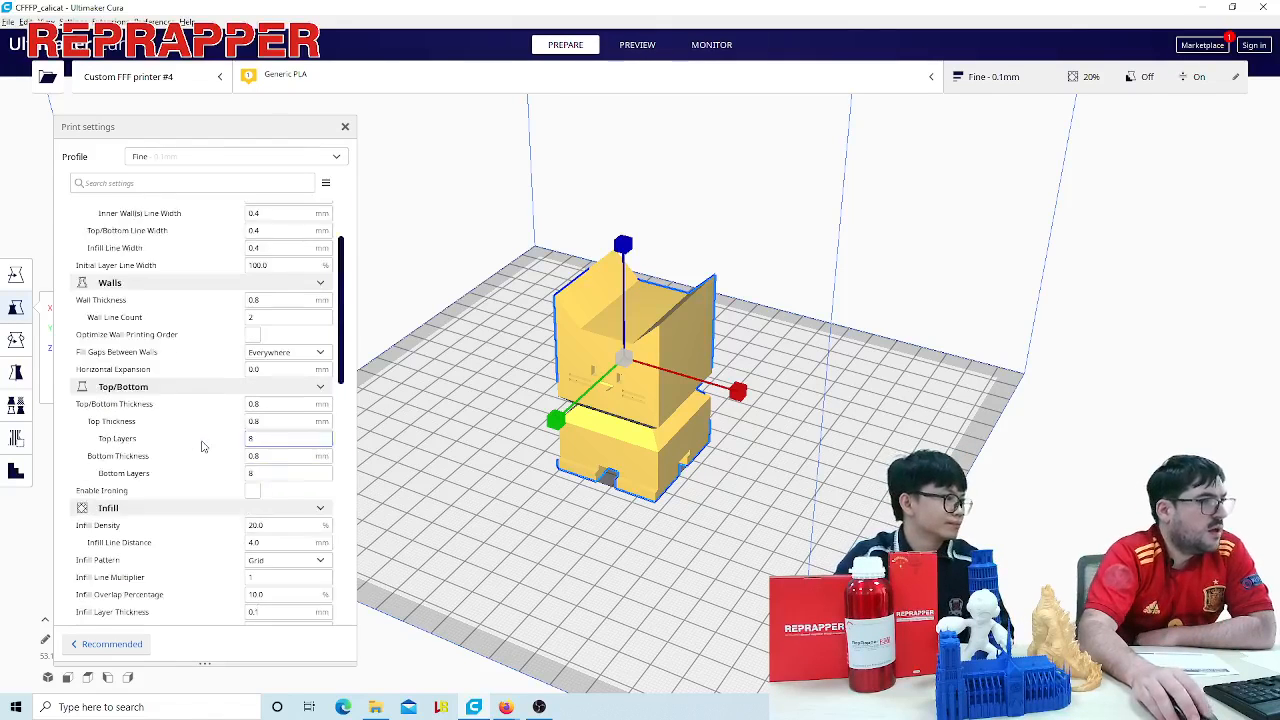
- Set the print settings visibility to All and look through the full list from Quality to Speed
{"action": "left_click", "coordinate": [326, 187]}
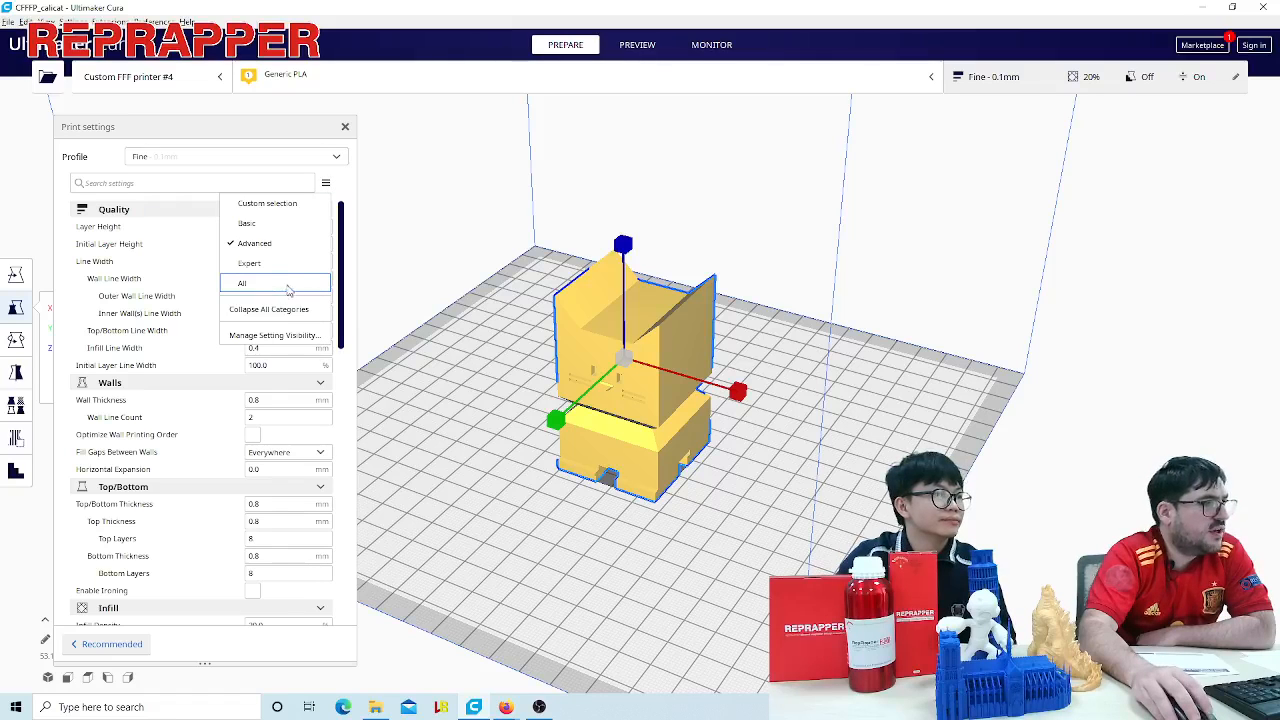
{"action": "left_click", "coordinate": [263, 380]}
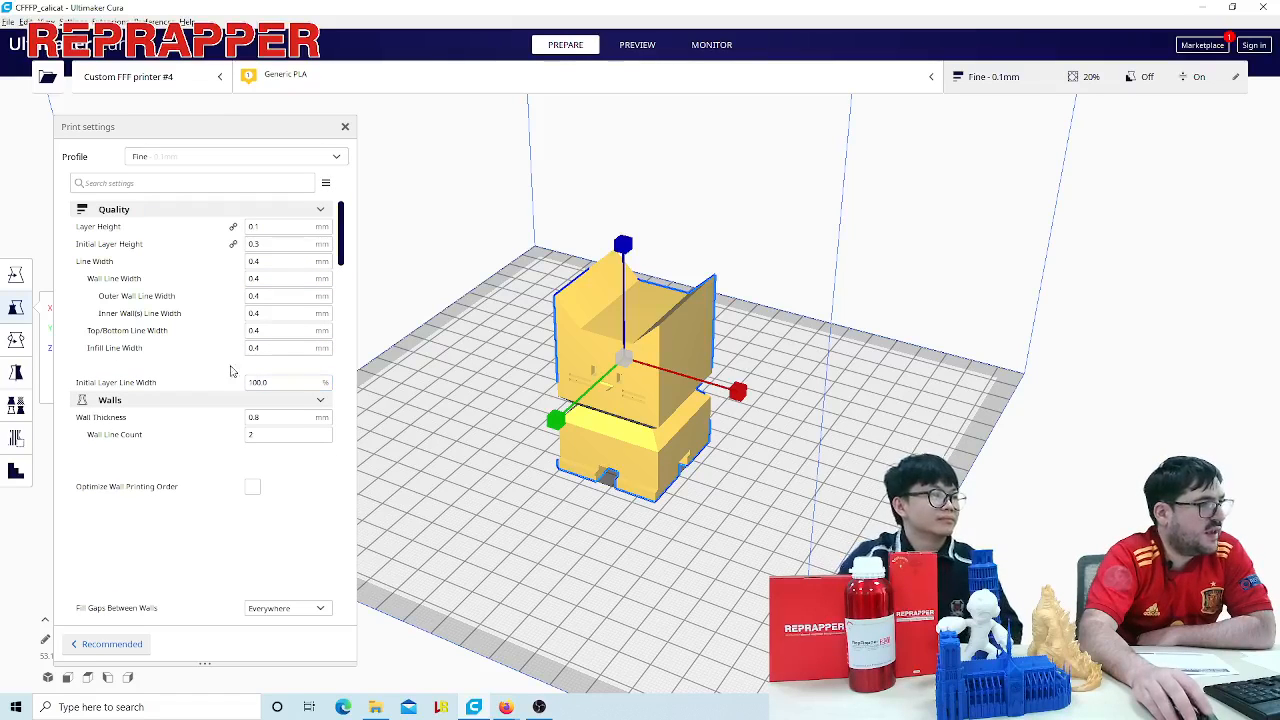
{"action": "scroll", "coordinate": [230, 380], "scroll_direction": "down", "scroll_amount": 10}
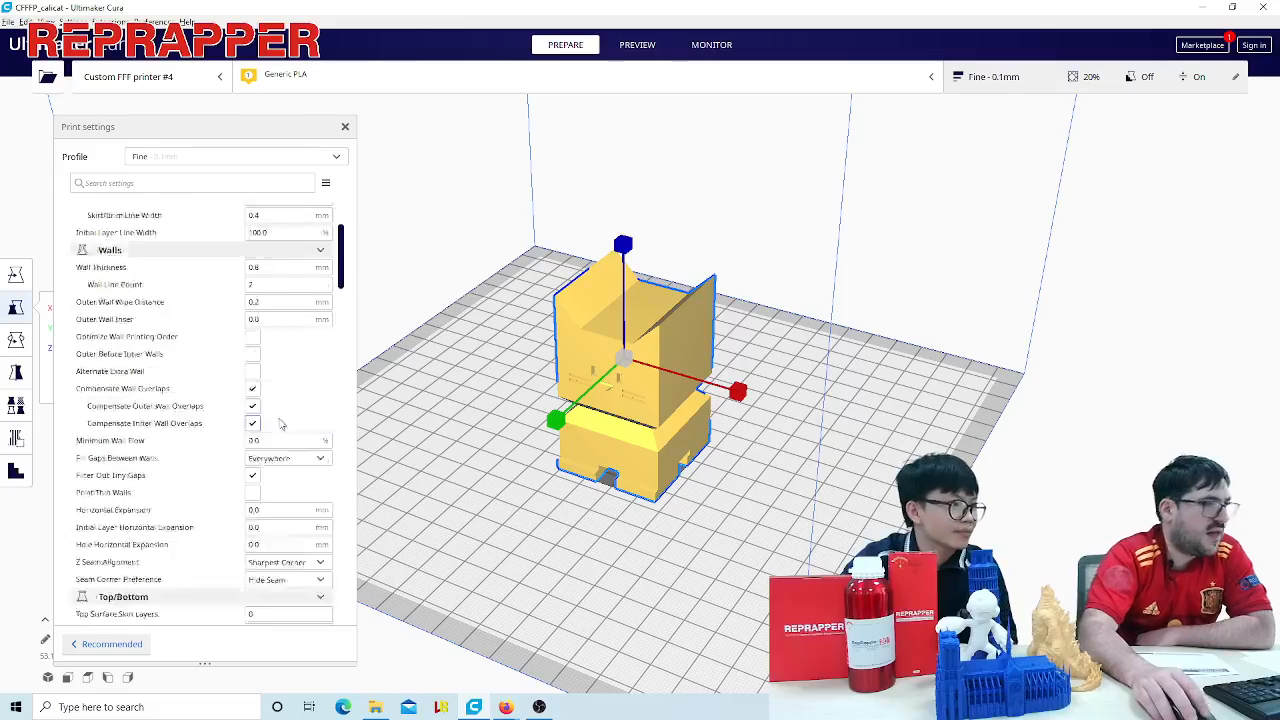
{"action": "scroll", "coordinate": [217, 393], "scroll_direction": "down", "scroll_amount": 5}
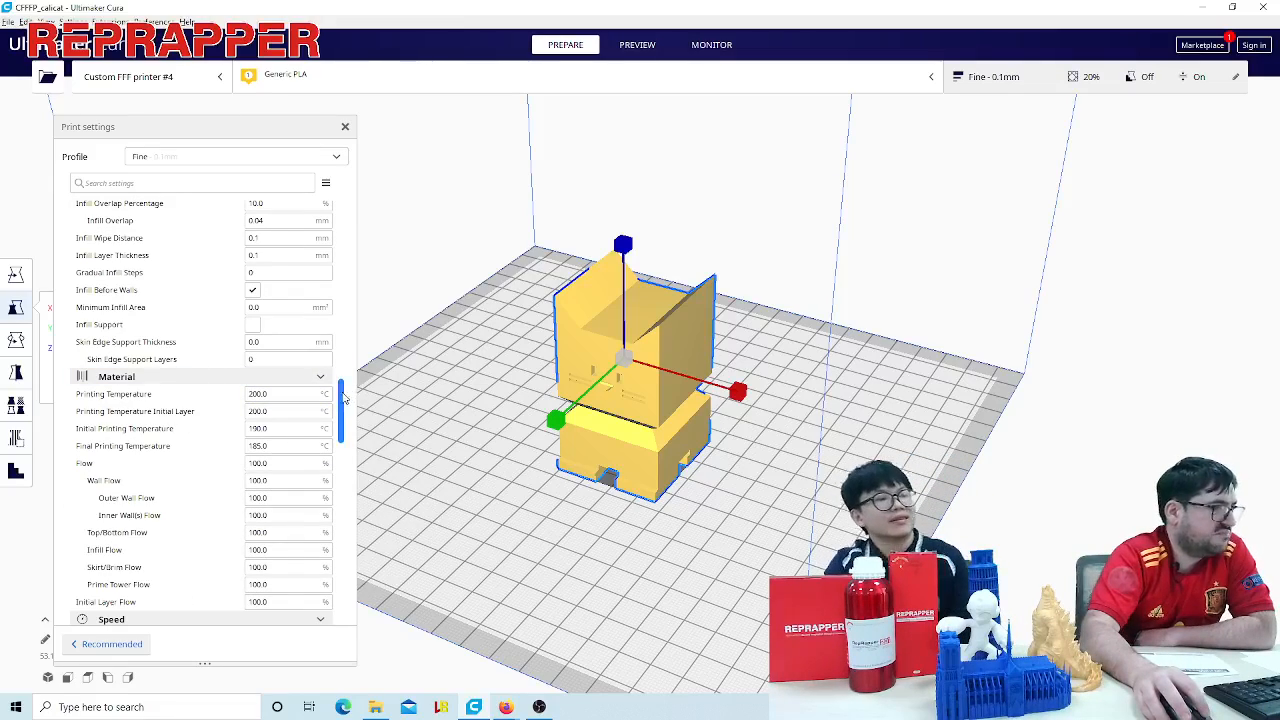
{"action": "scroll", "coordinate": [315, 393], "scroll_direction": "down", "scroll_amount": 2}
{"action": "scroll", "coordinate": [312, 300], "scroll_direction": "up", "scroll_amount": 15}
{"action": "scroll", "coordinate": [312, 288], "scroll_direction": "up", "scroll_amount": 5}
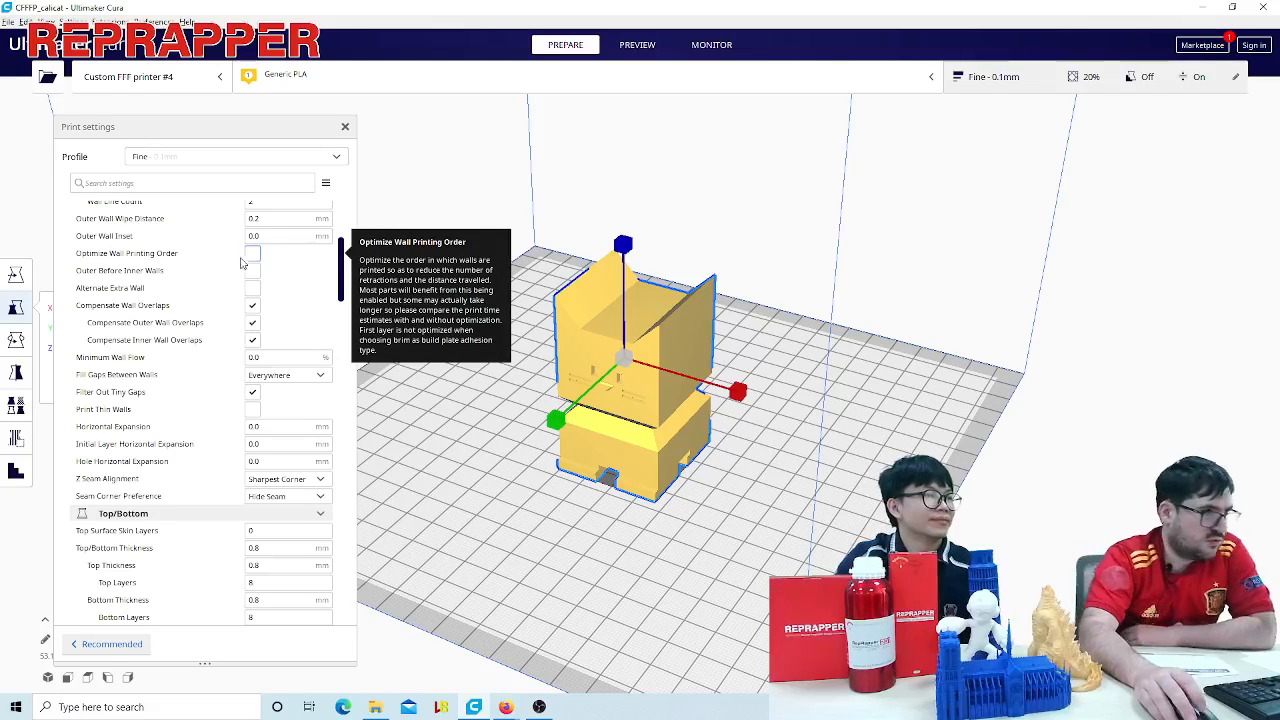
{"action": "scroll", "coordinate": [302, 245], "scroll_direction": "up", "scroll_amount": 4}
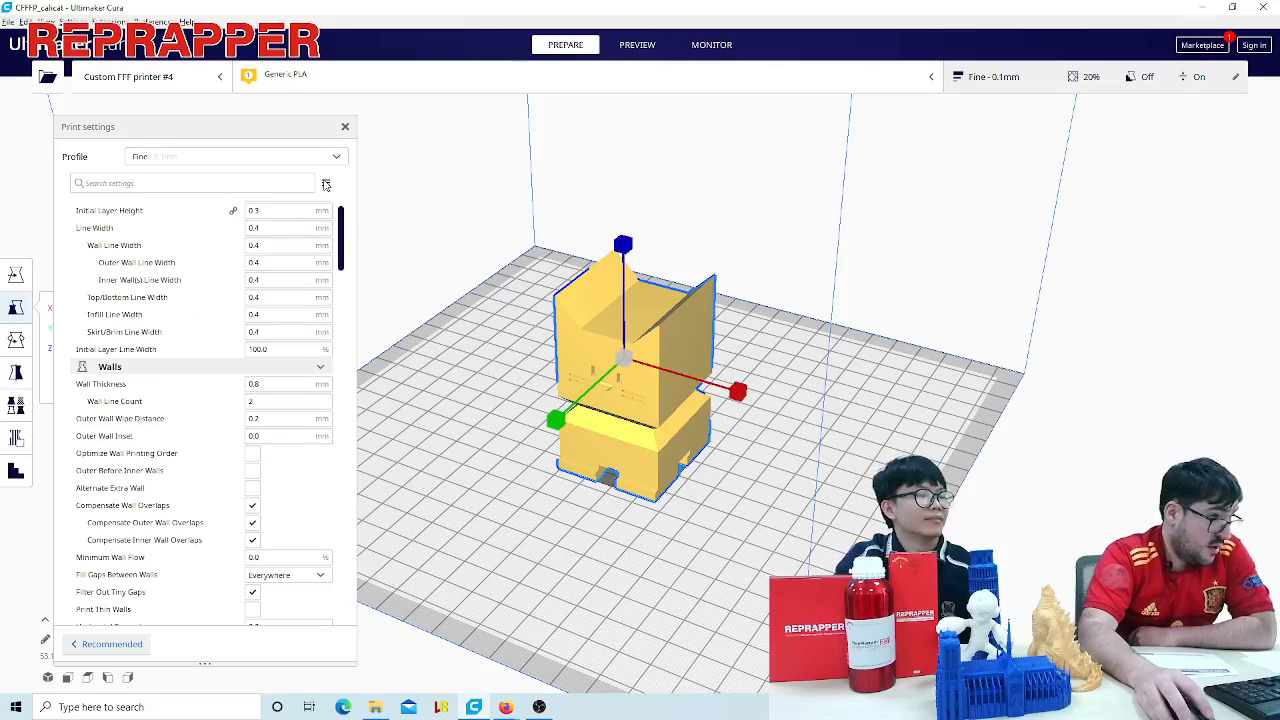
- Limit the visible print settings to Basic and read the description of Layer Height in the Quality category
{"action": "left_click", "coordinate": [328, 188]}
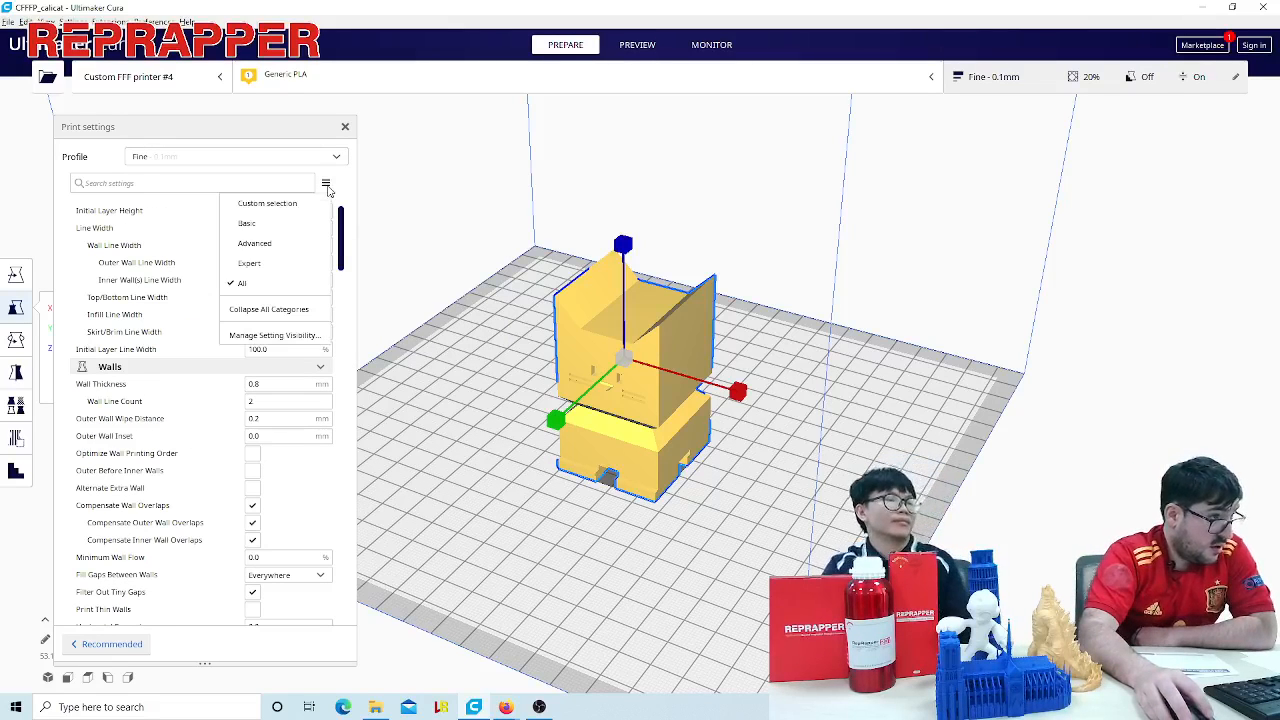
{"action": "left_click", "coordinate": [274, 226]}
{"action": "left_click_drag", "start_coordinate": [342, 268], "coordinate": [345, 213]}
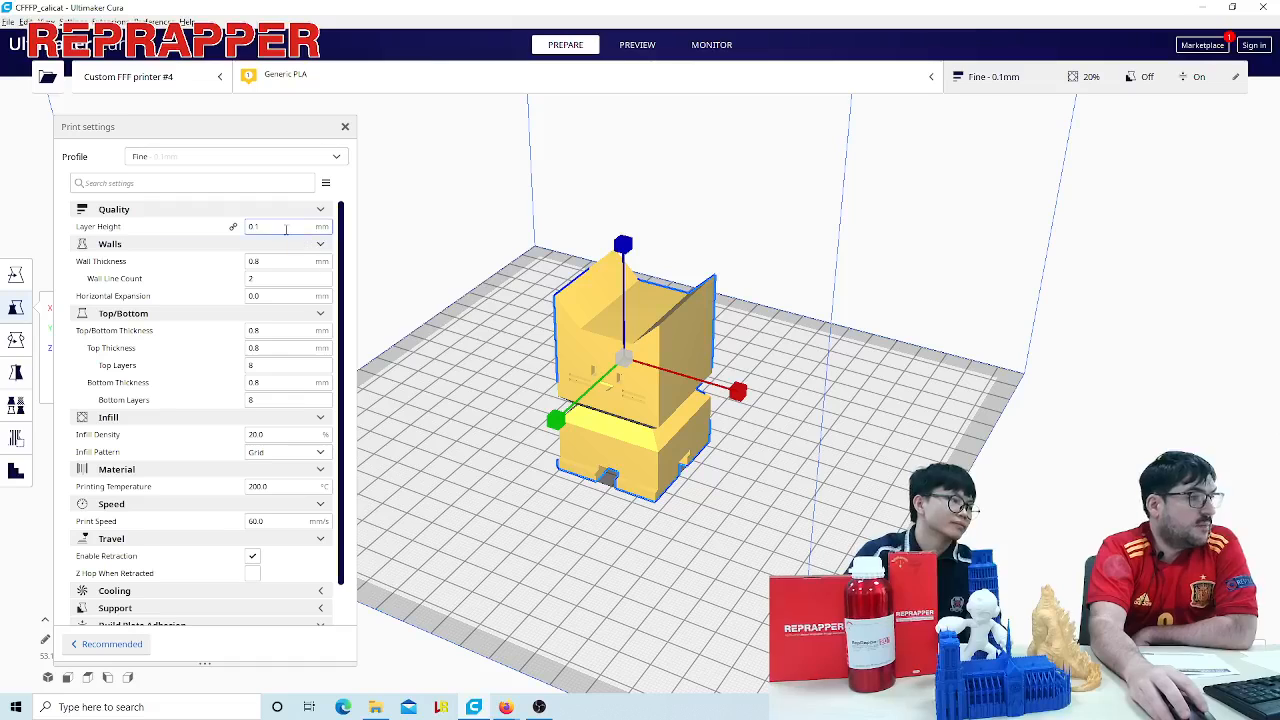
{"action": "mouse_move", "coordinate": [285, 229]}
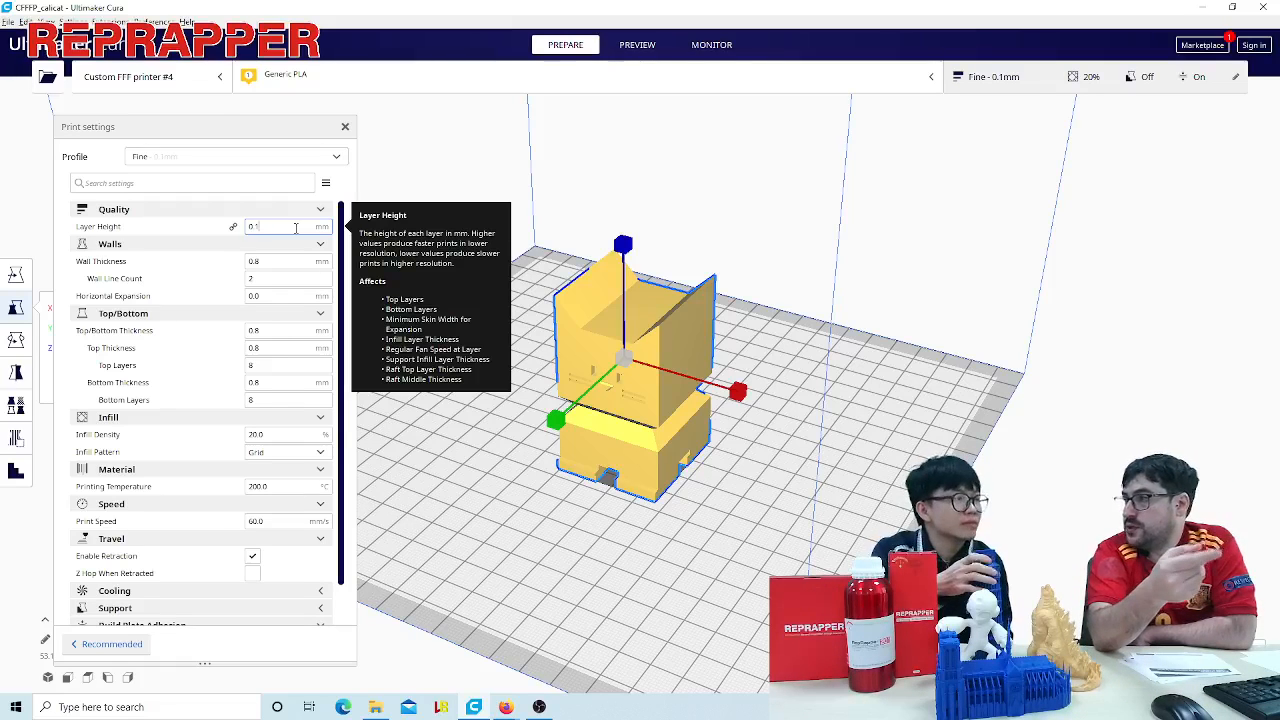
{"action": "left_click", "coordinate": [303, 209]}
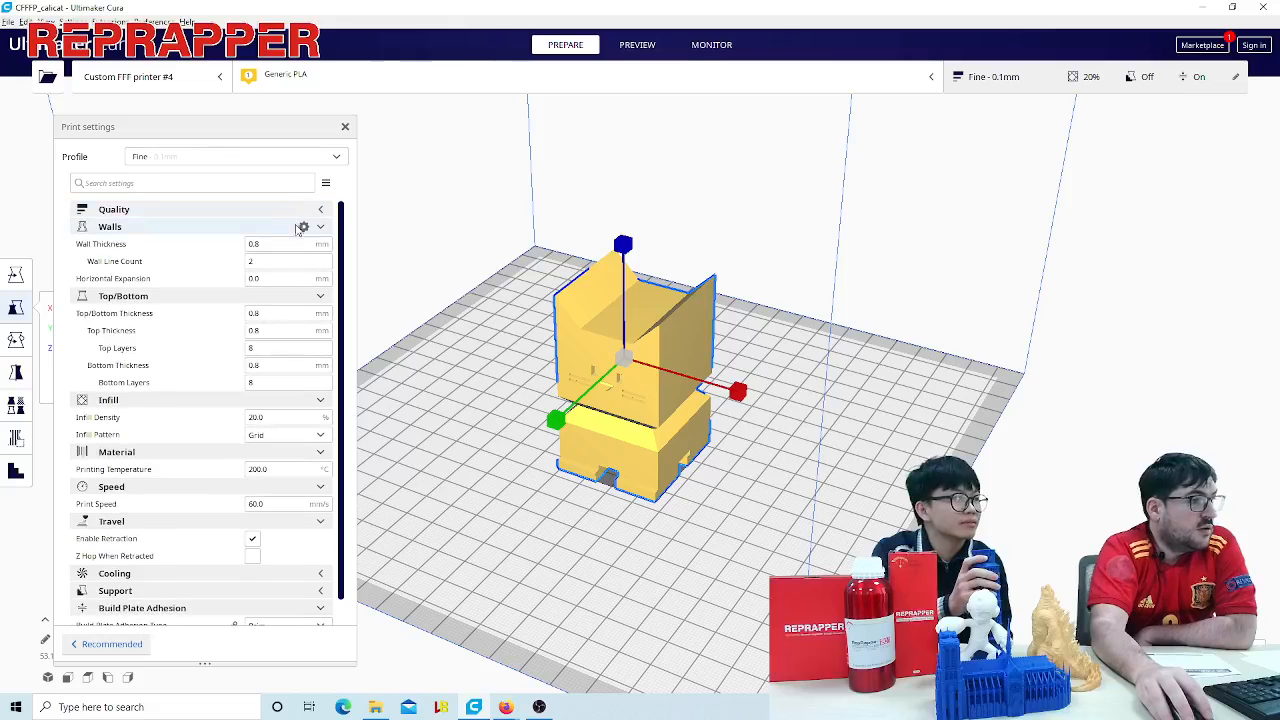
{"action": "left_click", "coordinate": [321, 210]}
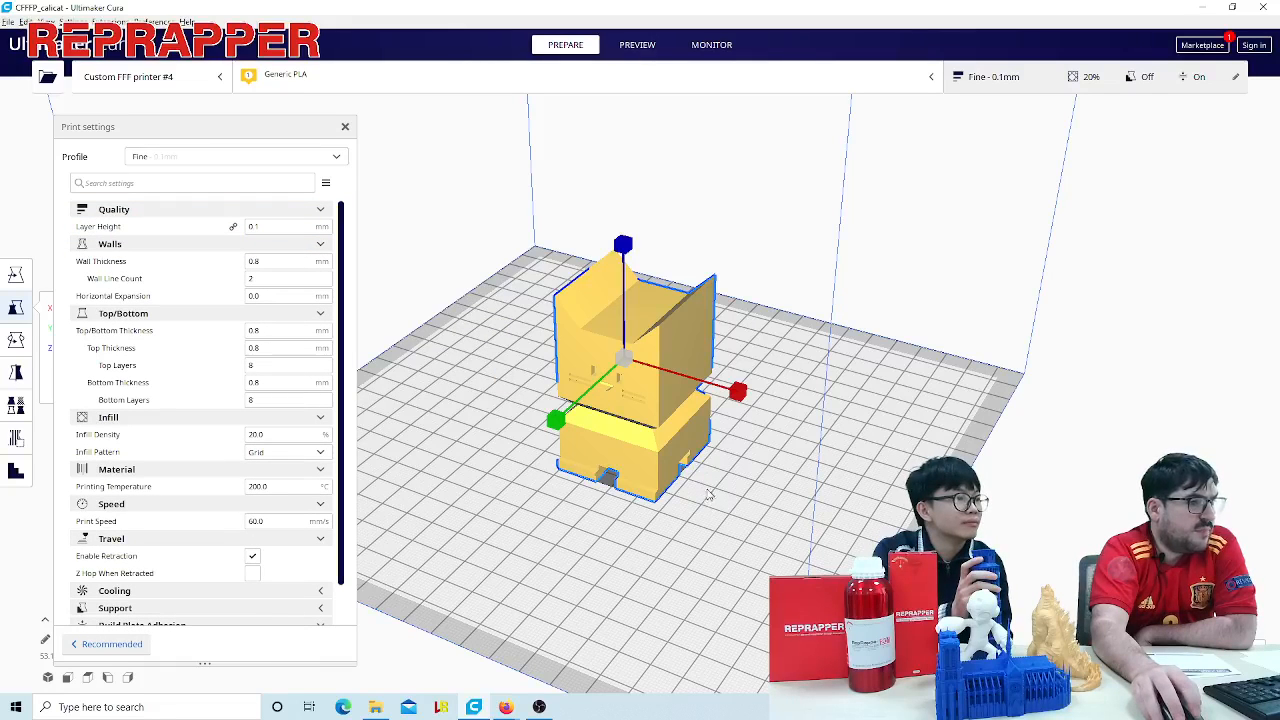
- Set the cat's layer height to 1 mm
{"action": "right_click_drag", "start_coordinate": [713, 497], "coordinate": [684, 438]}
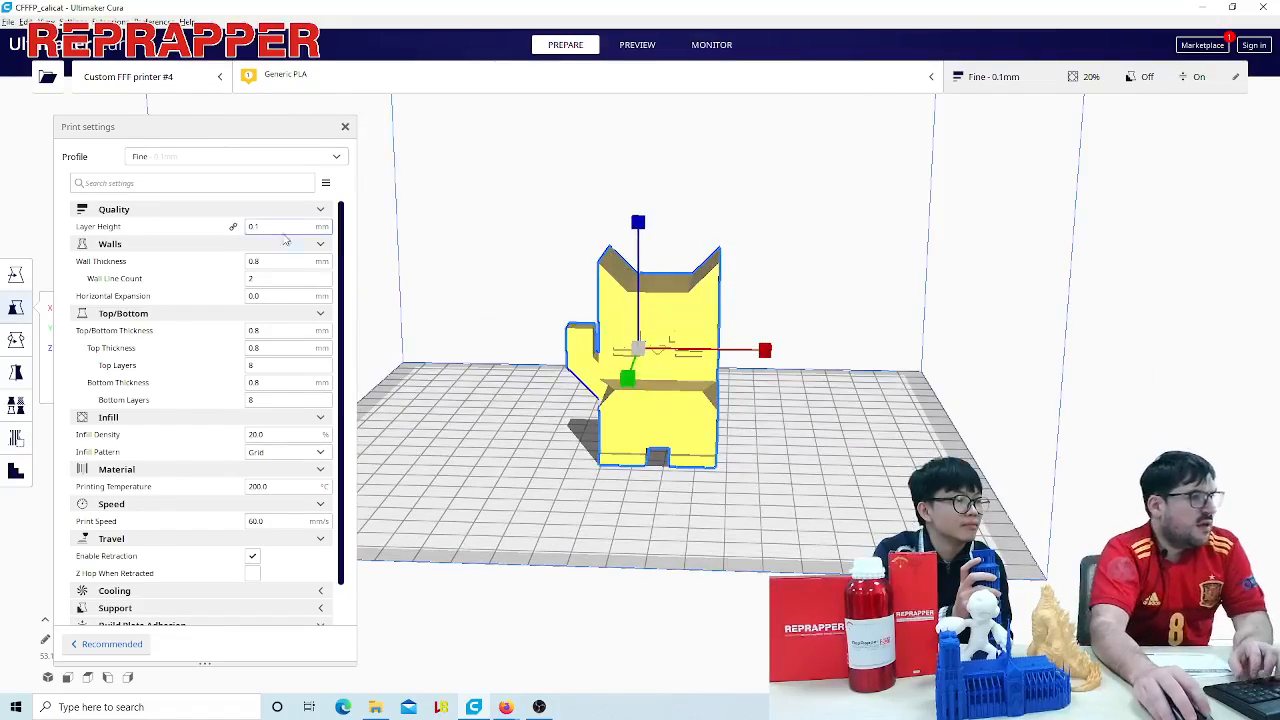
{"action": "key", "text": "BackSpace"}
{"action": "key", "text": "BackSpace"}
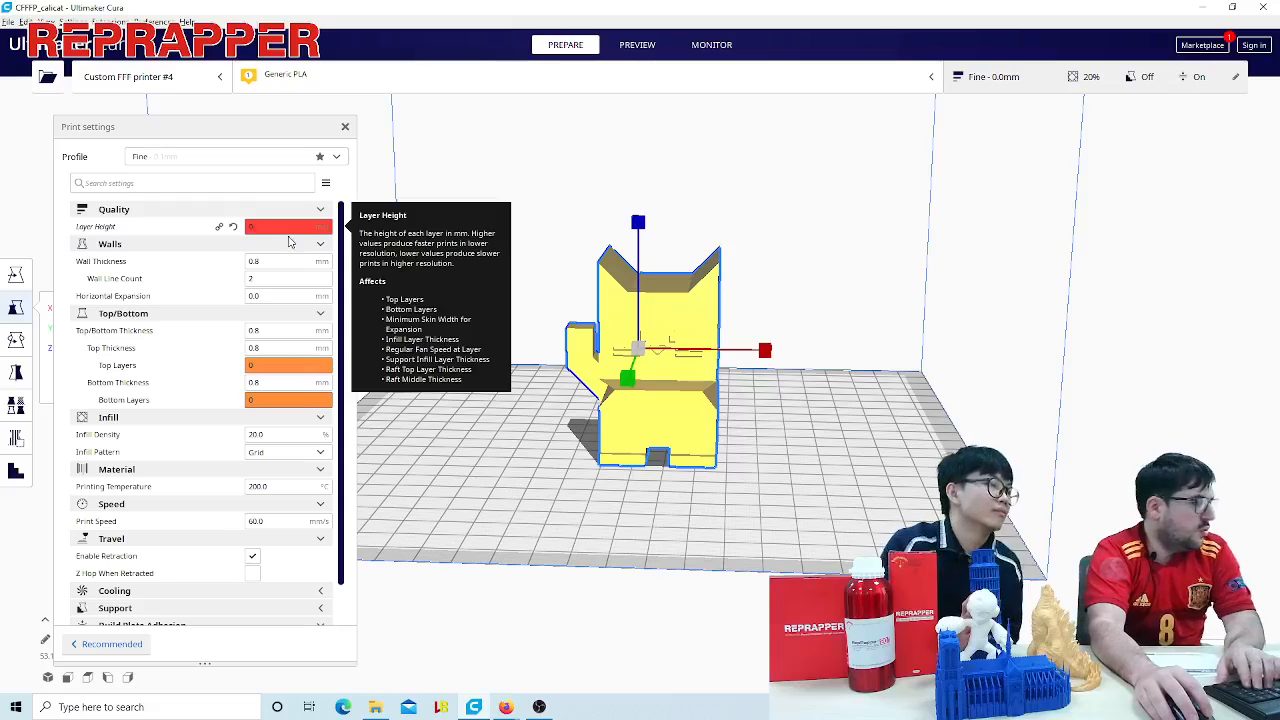
{"action": "type", "text": ".5"}
{"action": "key", "text": "BackSpace"}
{"action": "key", "text": "BackSpace"}
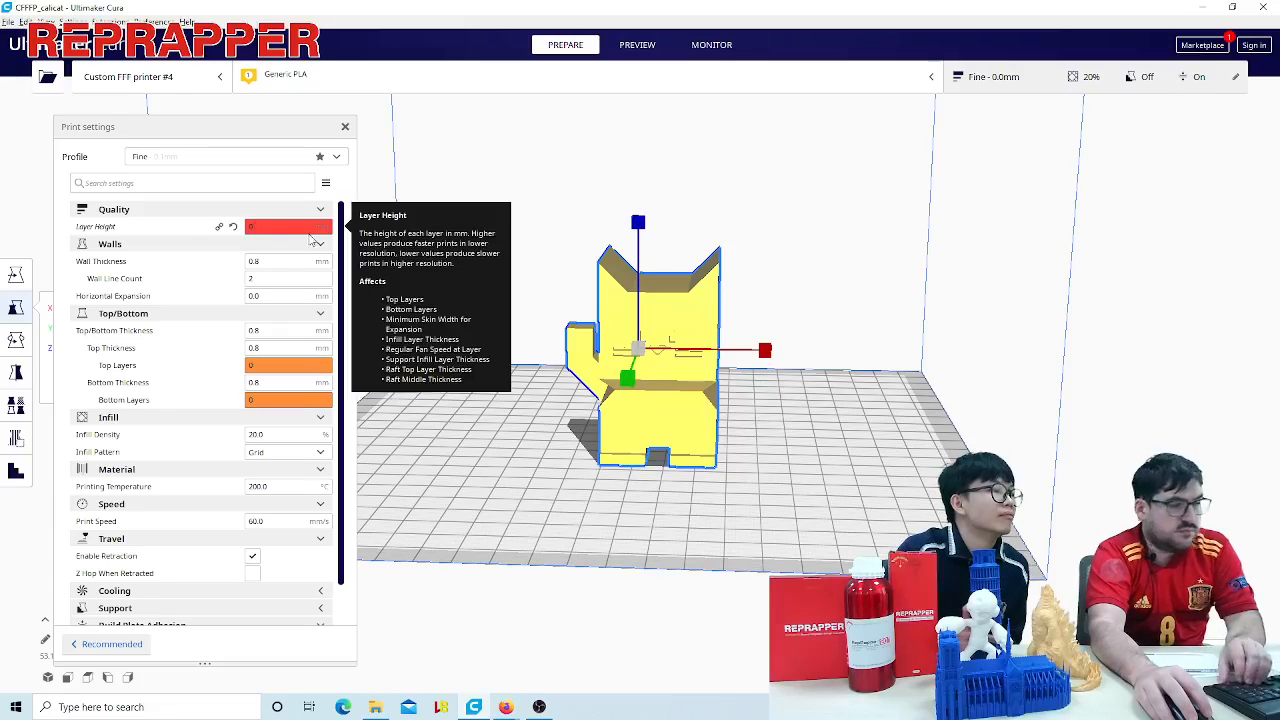
{"action": "type", "text": "1"}
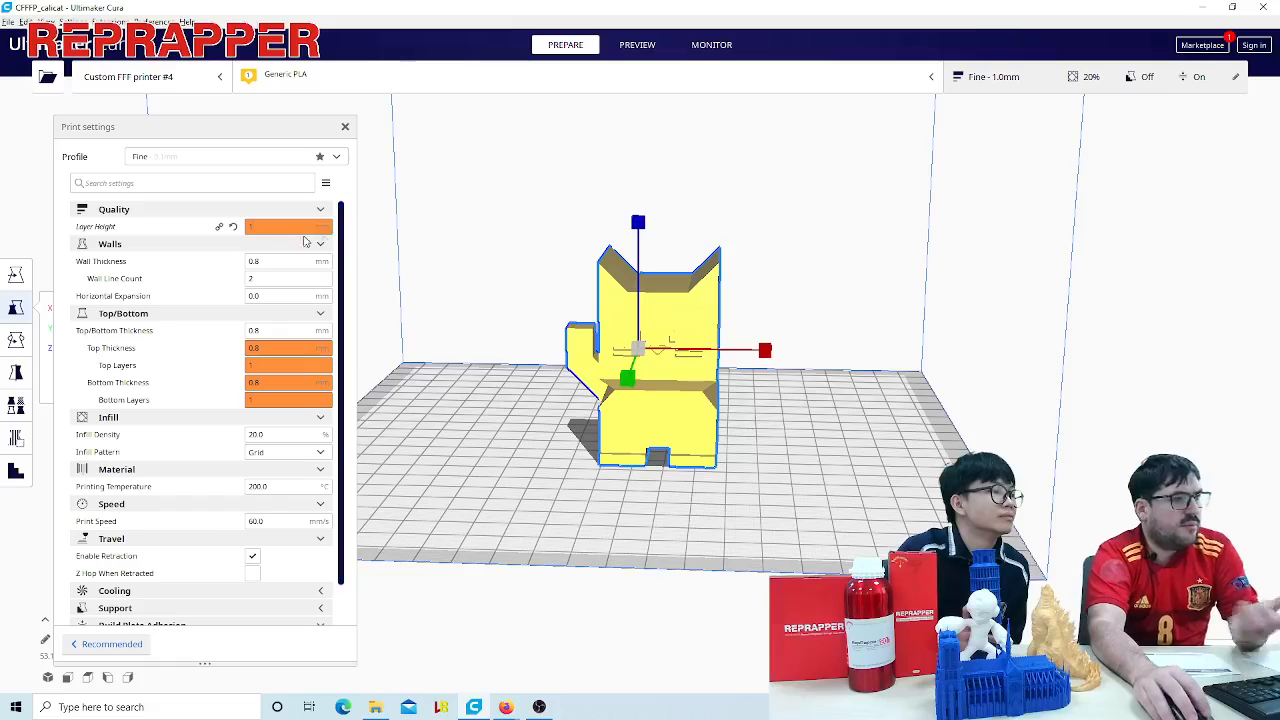
{"action": "key", "text": "Return"}
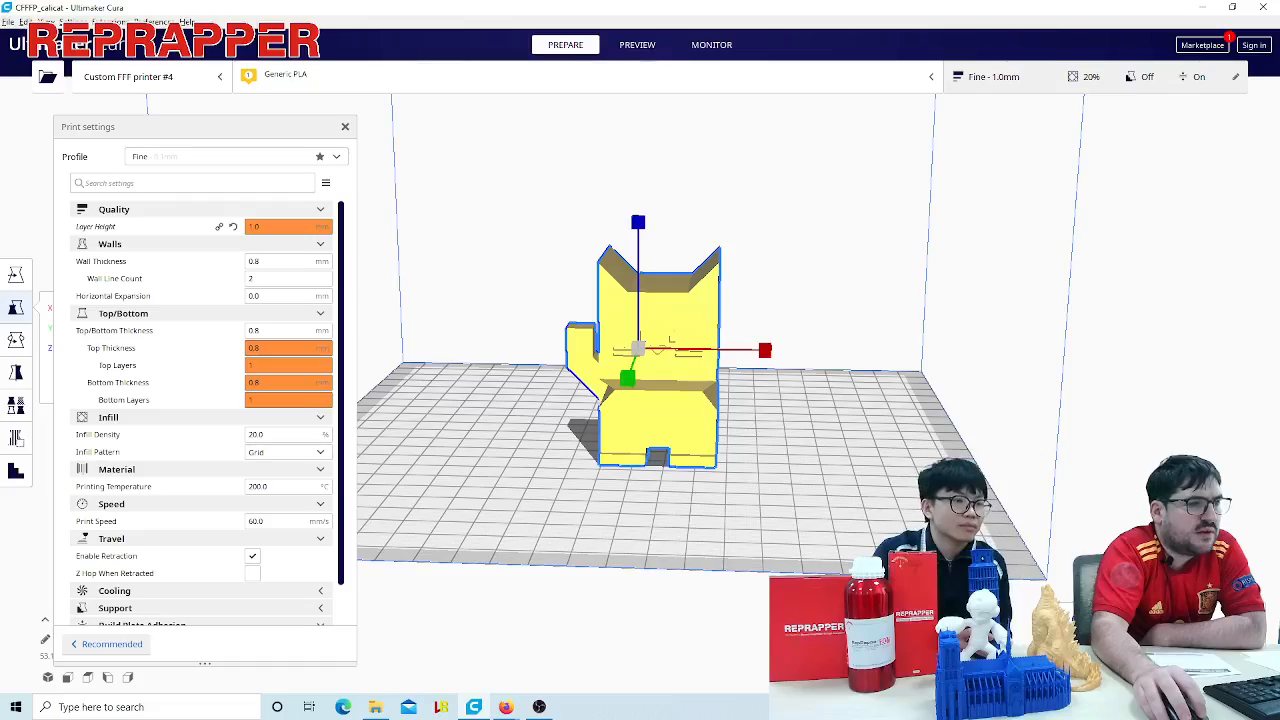
- Bring up the sliced layer preview of the cat and examine its layer lines from the front and side
{"action": "left_click", "coordinate": [637, 45]}
{"action": "scroll", "coordinate": [640, 350], "scroll_direction": "up", "scroll_amount": 4}
{"action": "scroll", "coordinate": [885, 533], "scroll_direction": "up", "scroll_amount": 5}
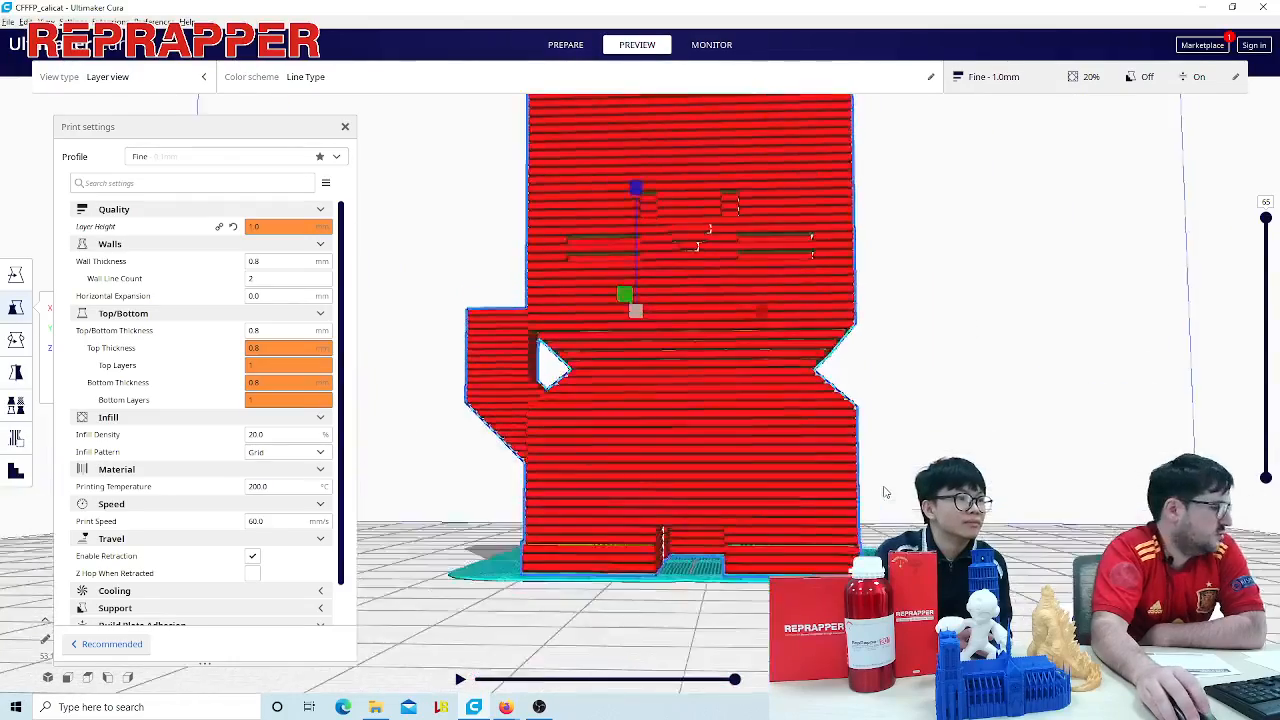
{"action": "right_click_drag", "start_coordinate": [885, 532], "coordinate": [884, 519]}
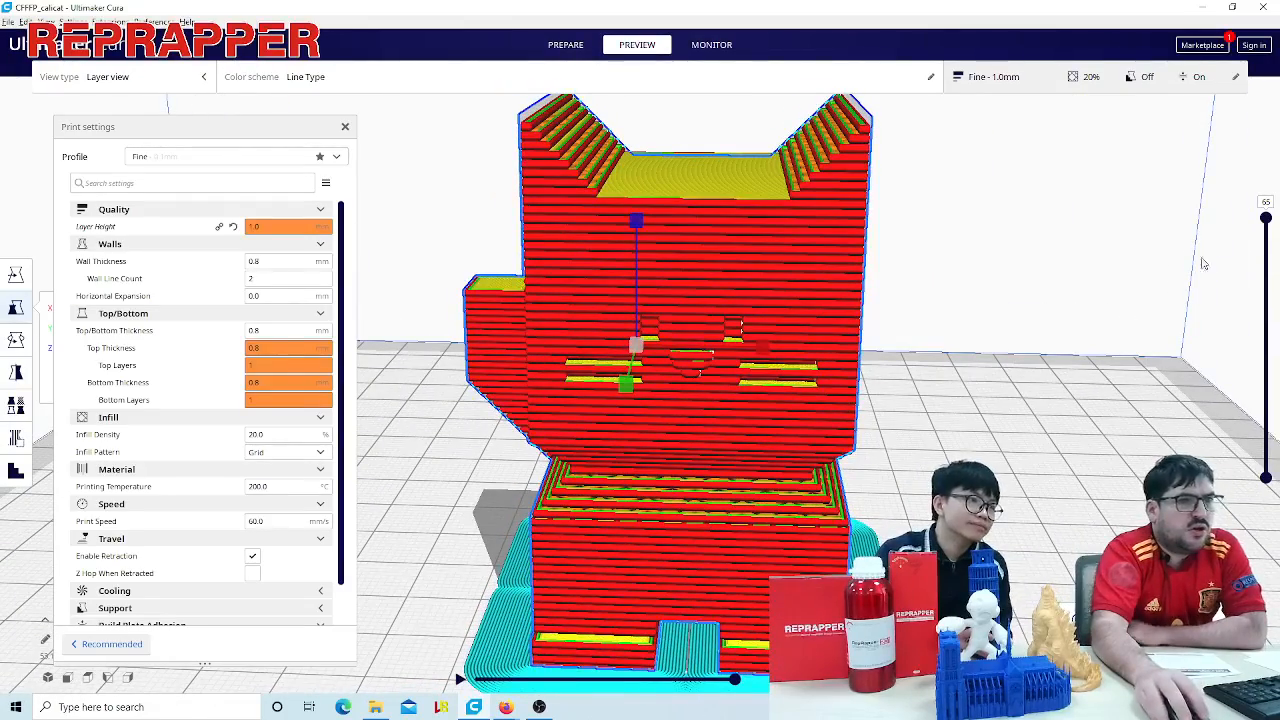
{"action": "right_click_drag", "start_coordinate": [685, 435], "coordinate": [534, 518]}
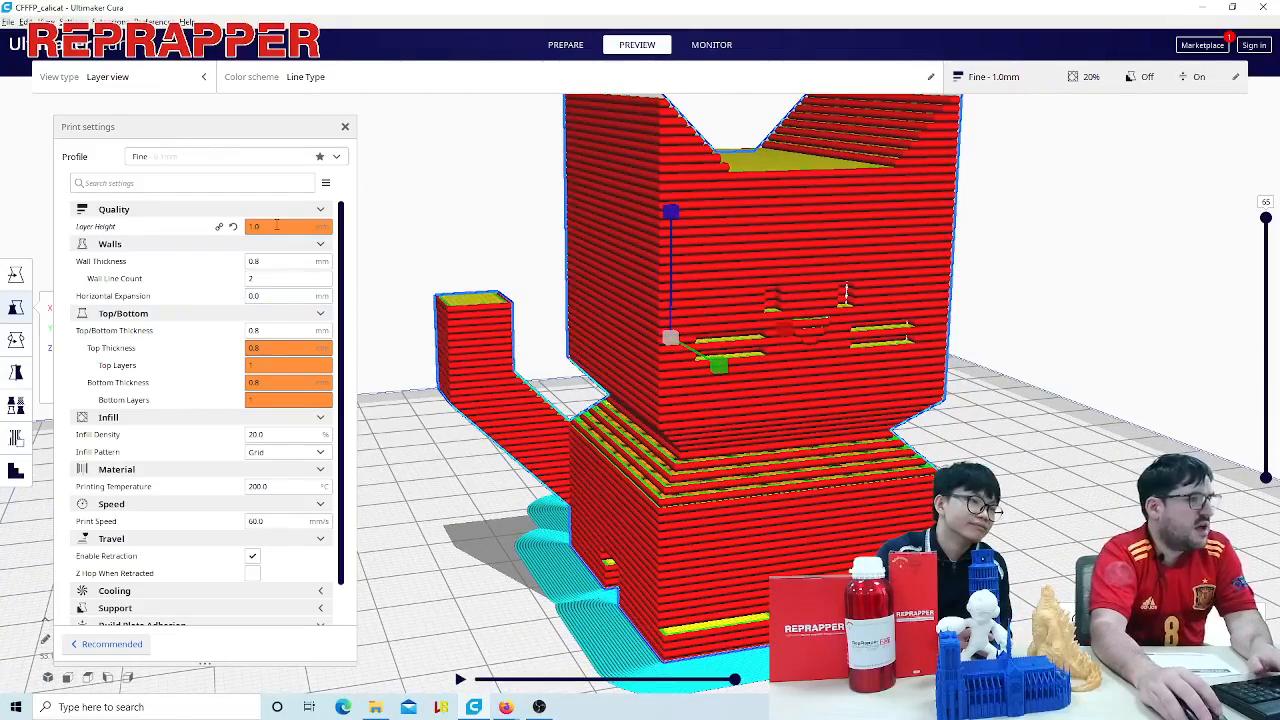
- Set the layer height to 2 mm and view the re-sliced cat as a whole
{"action": "double_click", "coordinate": [277, 225]}
{"action": "type", "text": "2"}
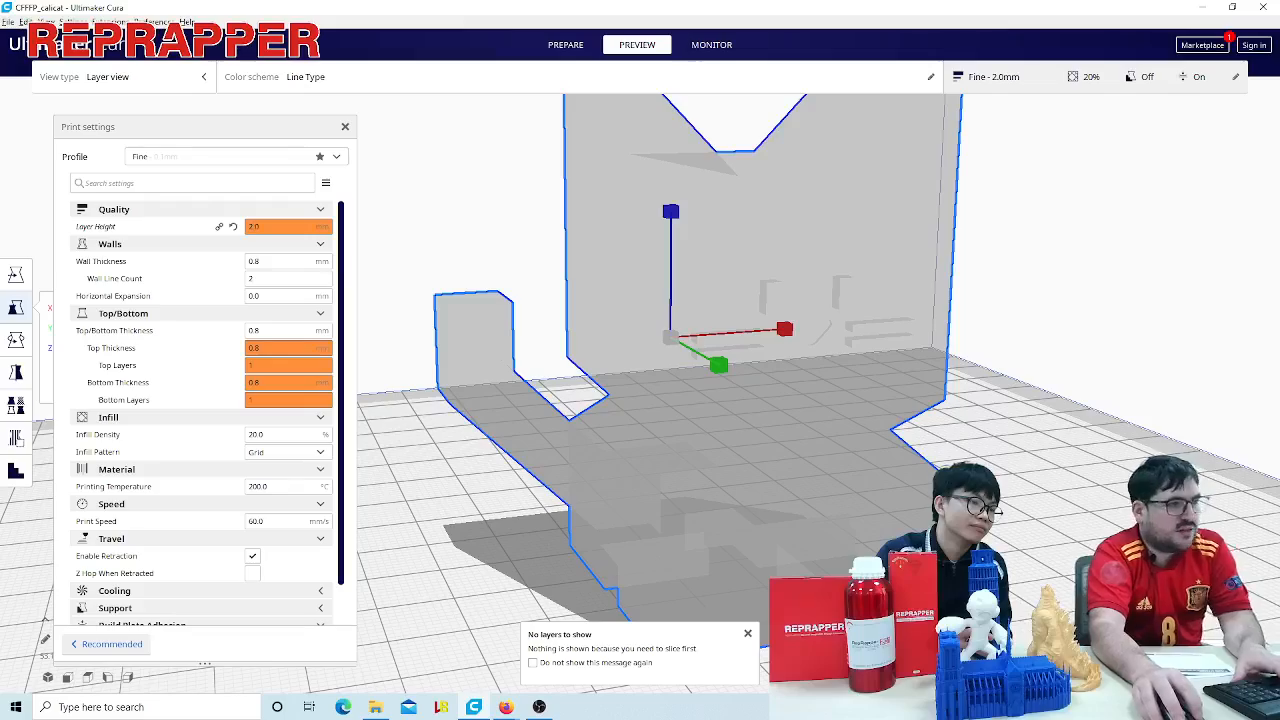
{"action": "scroll", "coordinate": [1026, 436], "scroll_direction": "down", "scroll_amount": 5}
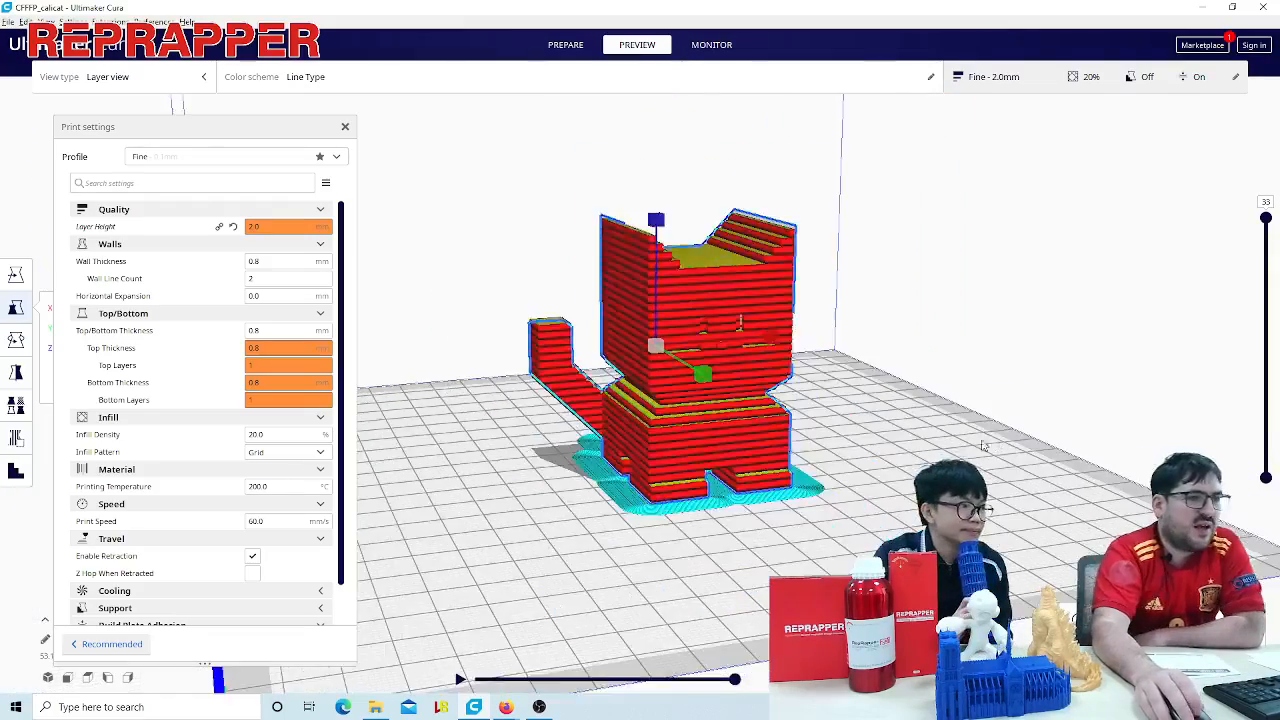
{"action": "right_click_drag", "start_coordinate": [980, 457], "coordinate": [1207, 237]}
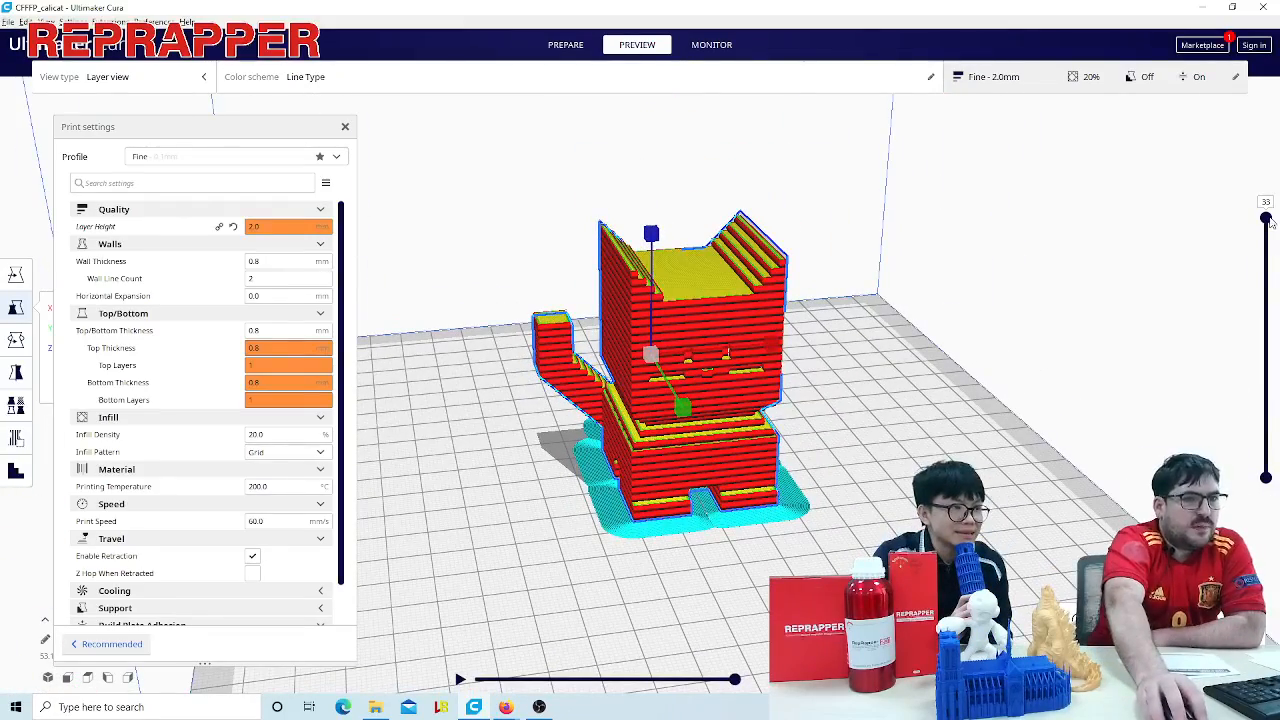
{"action": "mouse_move", "coordinate": [1268, 220]}
{"action": "left_mouse_down"}
{"action": "mouse_move", "coordinate": [1272, 445]}
{"action": "mouse_move", "coordinate": [1261, 220]}
{"action": "left_mouse_up"}
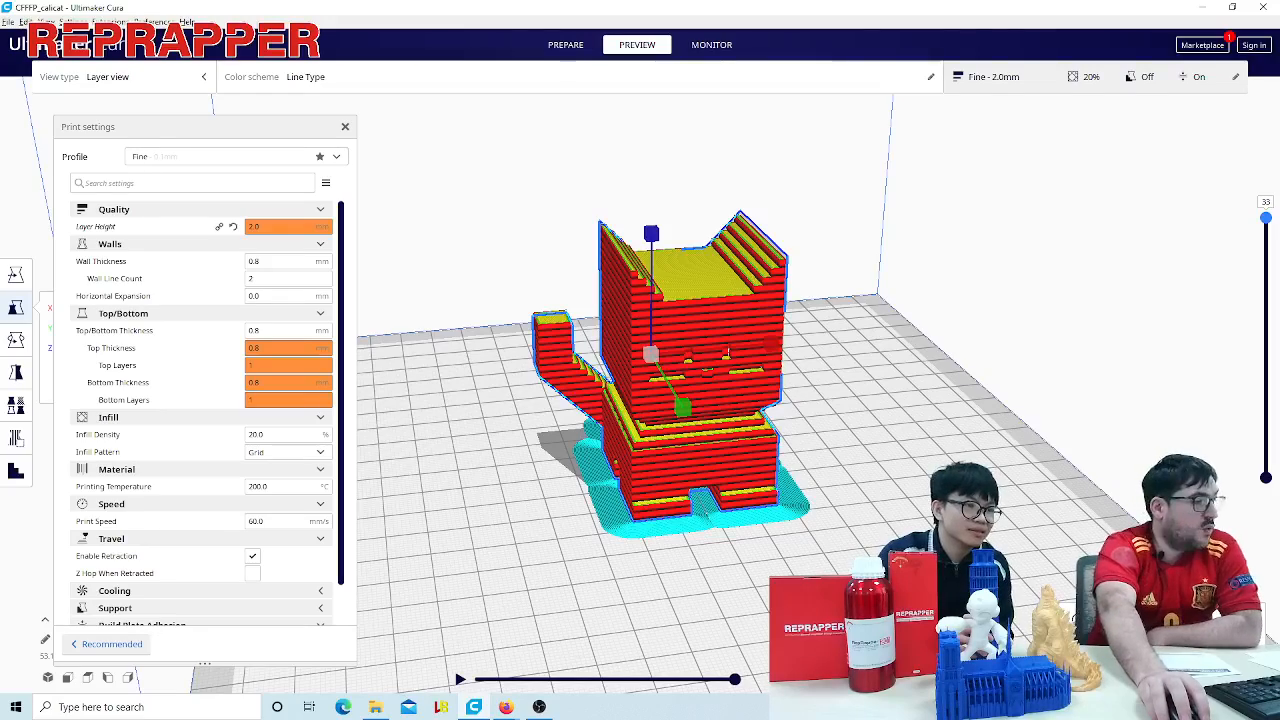
- Examine the stair-stepping on the cat's ears up close against the model outline
{"action": "scroll", "coordinate": [690, 380], "scroll_direction": "up", "scroll_amount": 3}
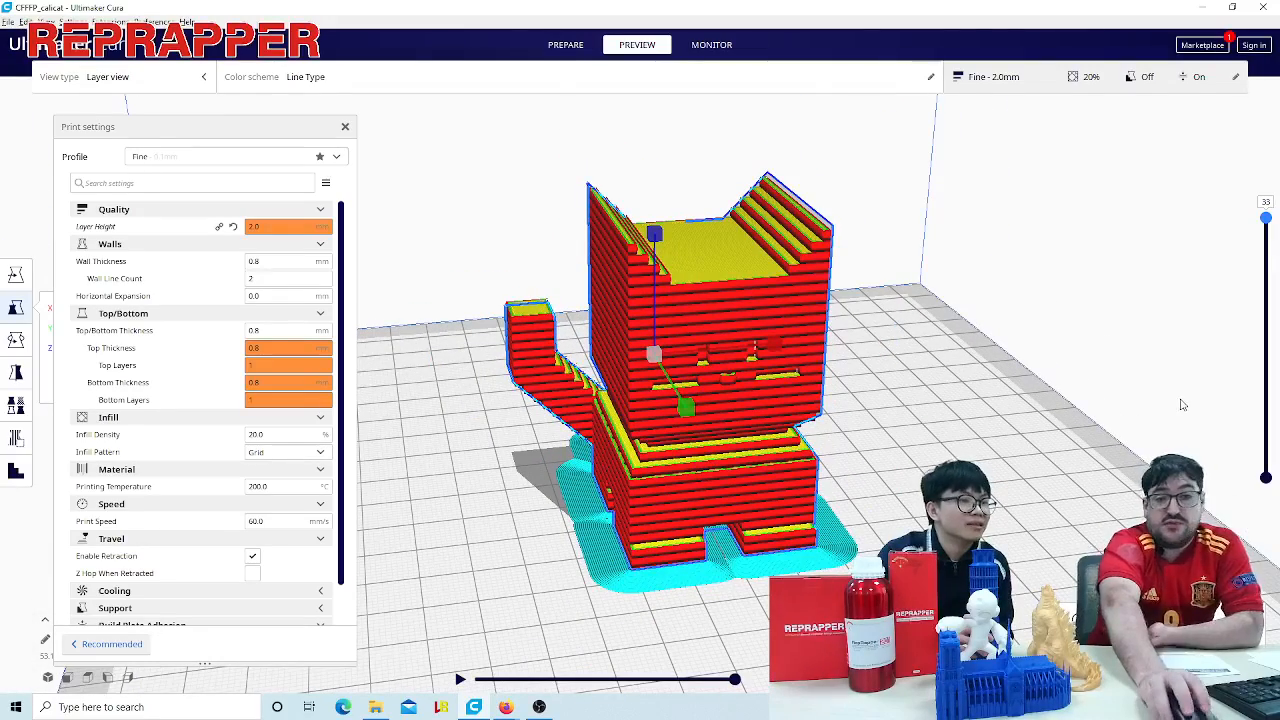
{"action": "right_click_drag", "start_coordinate": [865, 503], "coordinate": [795, 492]}
{"action": "scroll", "coordinate": [880, 426], "scroll_direction": "up", "scroll_amount": 4}
{"action": "right_click_drag", "start_coordinate": [960, 290], "coordinate": [926, 381]}
{"action": "scroll", "coordinate": [928, 384], "scroll_direction": "up", "scroll_amount": 3}
{"action": "right_click_drag", "start_coordinate": [1006, 408], "coordinate": [1023, 272]}
{"action": "scroll", "coordinate": [1017, 383], "scroll_direction": "up", "scroll_amount": 2}
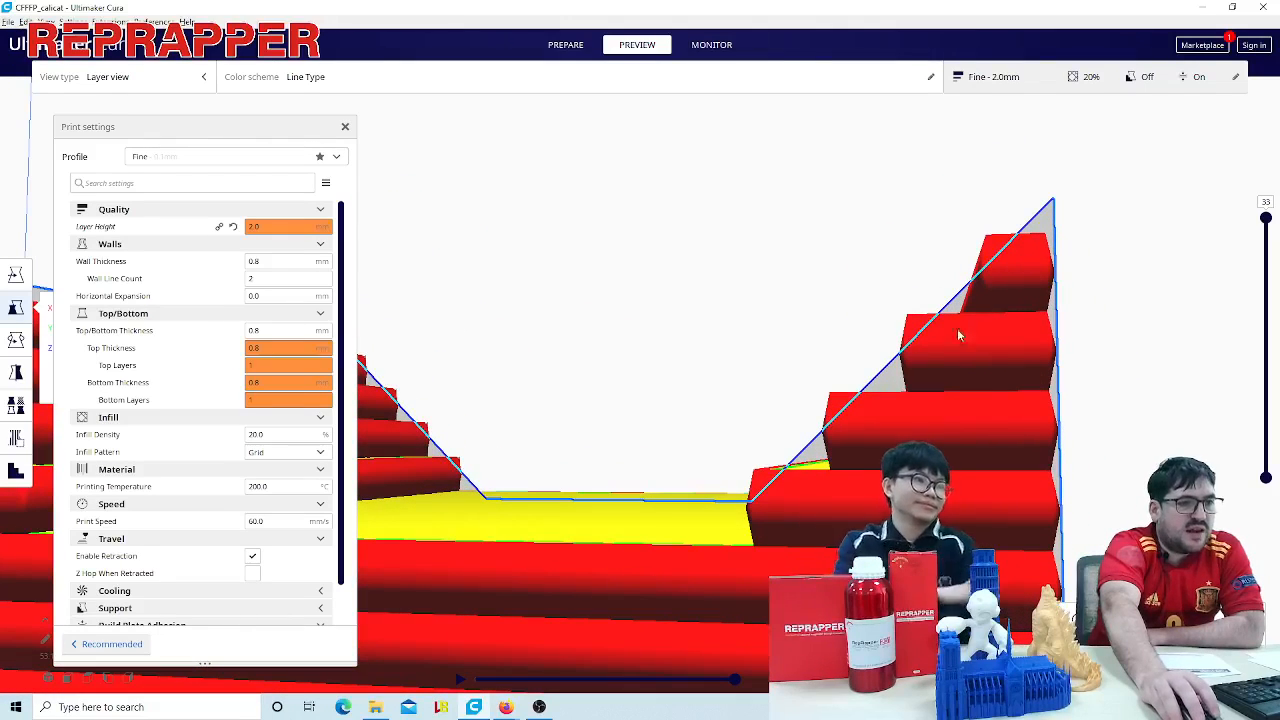
- Examine the layer steps on the cat's back and sloped tail from several angles, ending at the front
{"action": "scroll", "coordinate": [800, 505], "scroll_direction": "down", "scroll_amount": 5}
{"action": "right_click_drag", "start_coordinate": [866, 512], "coordinate": [632, 446]}
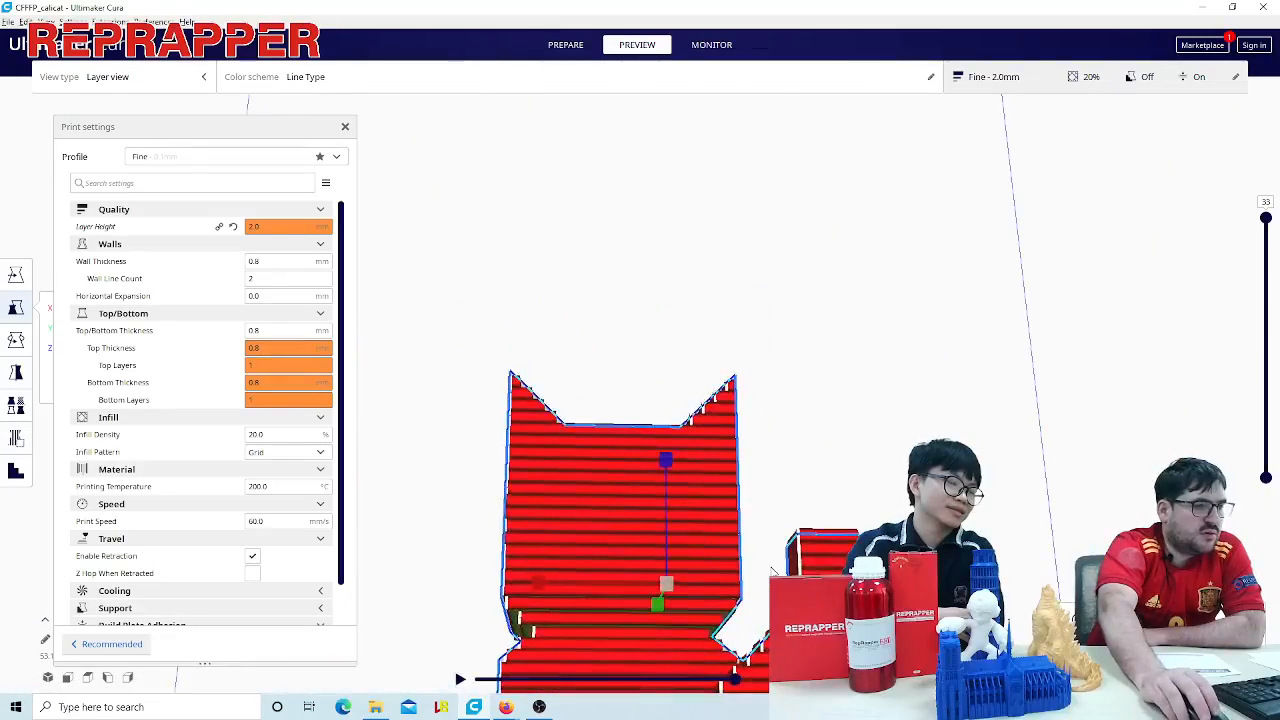
{"action": "middle_click_drag", "start_coordinate": [768, 558], "coordinate": [763, 434]}
{"action": "scroll", "coordinate": [806, 471], "scroll_direction": "down", "scroll_amount": 2}
{"action": "right_click_drag", "start_coordinate": [806, 471], "coordinate": [826, 511]}
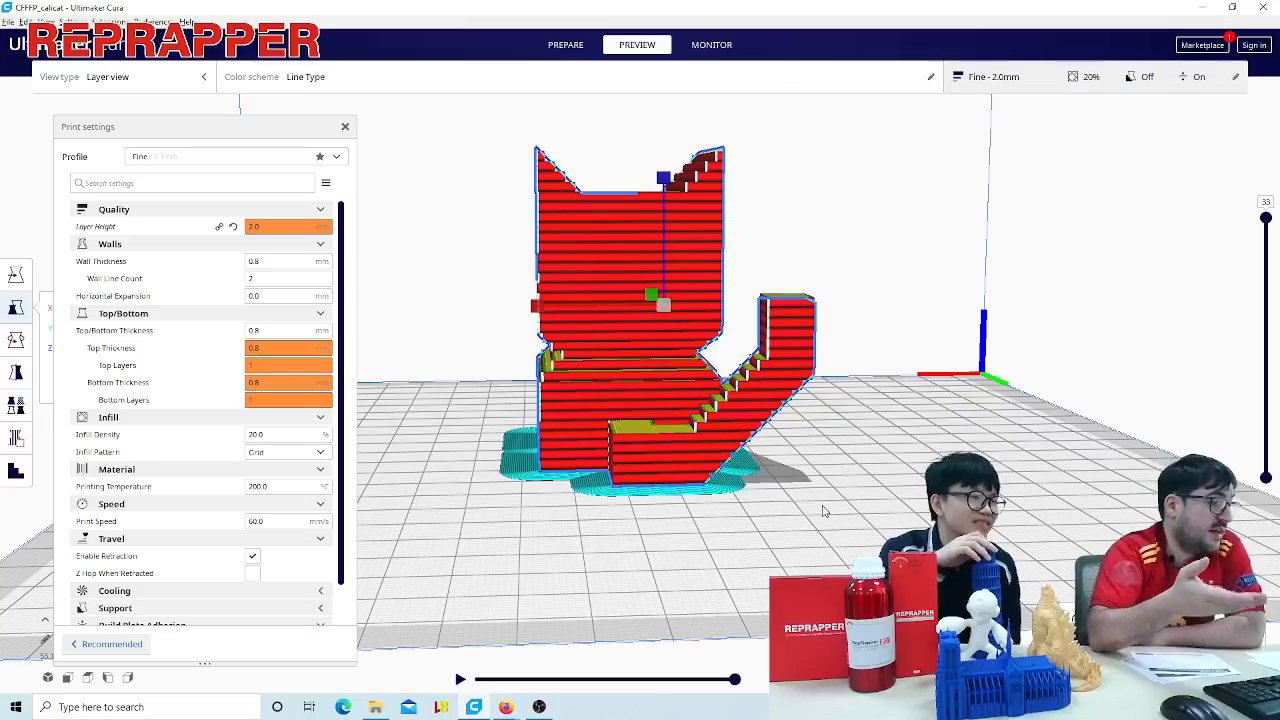
{"action": "scroll", "coordinate": [855, 474], "scroll_direction": "up", "scroll_amount": 5}
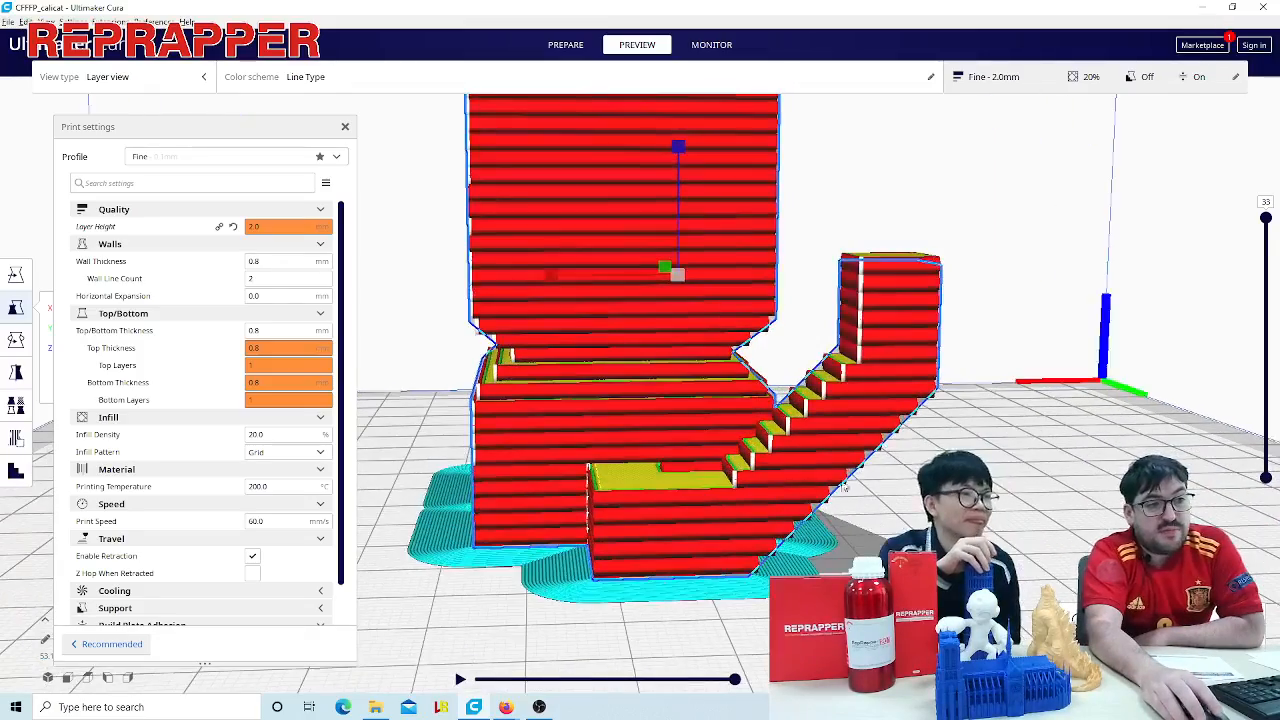
{"action": "right_click_drag", "start_coordinate": [855, 474], "coordinate": [985, 570]}
{"action": "scroll", "coordinate": [878, 494], "scroll_direction": "up", "scroll_amount": 1}
{"action": "scroll", "coordinate": [985, 570], "scroll_direction": "down", "scroll_amount": 5}
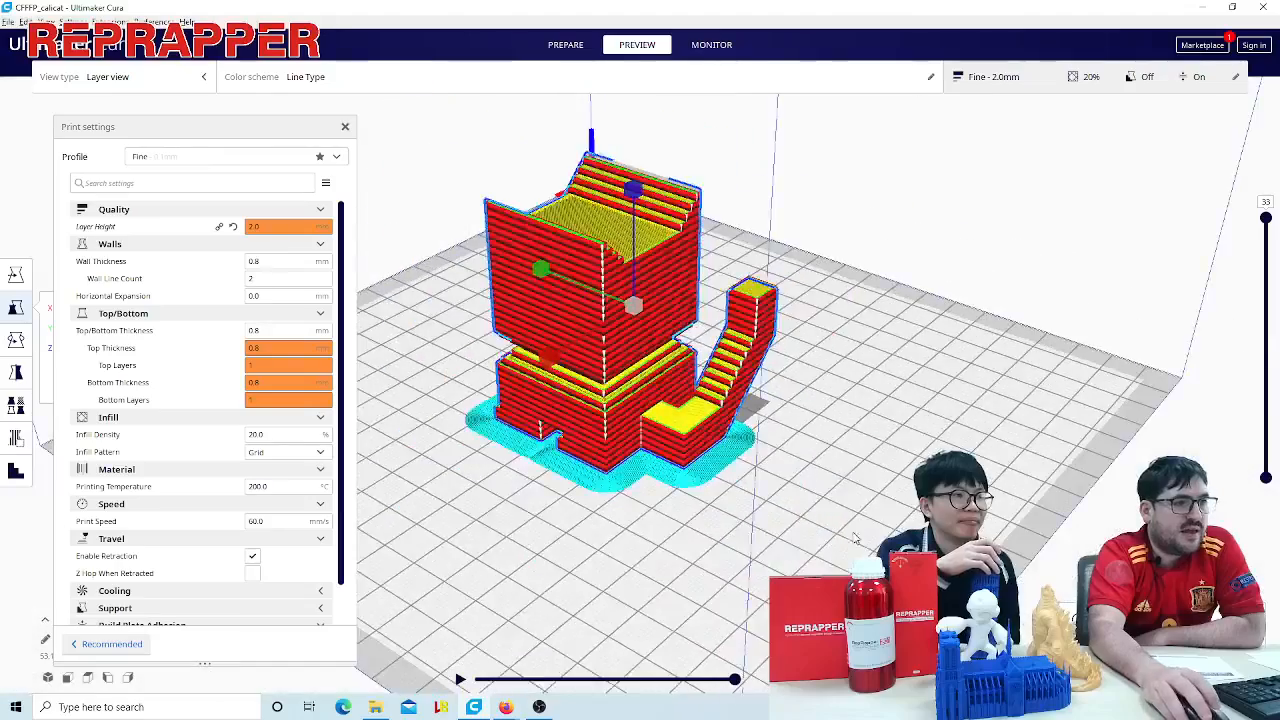
{"action": "right_click_drag", "start_coordinate": [860, 590], "coordinate": [1060, 570]}
{"action": "right_click_drag", "start_coordinate": [700, 630], "coordinate": [750, 354]}
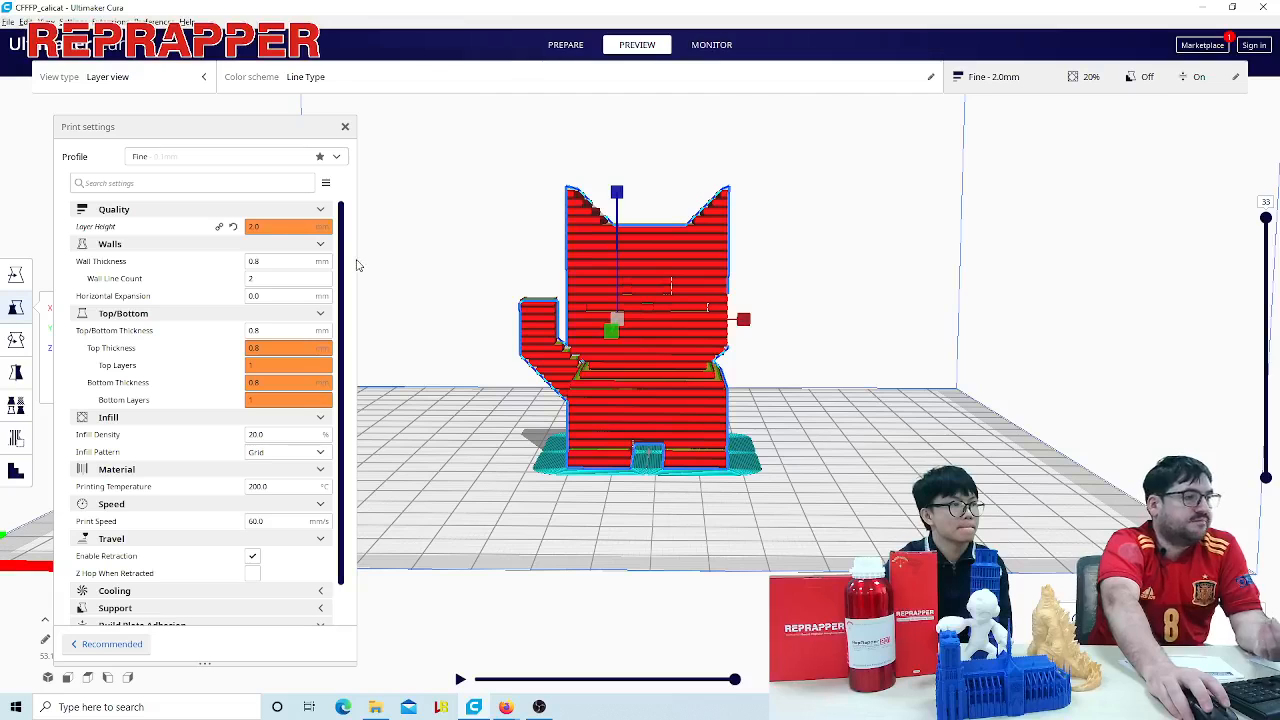
- Close the print settings, return to the Prepare stage and replace the cat with the model LaptopMan.stl
{"action": "left_click", "coordinate": [345, 127]}
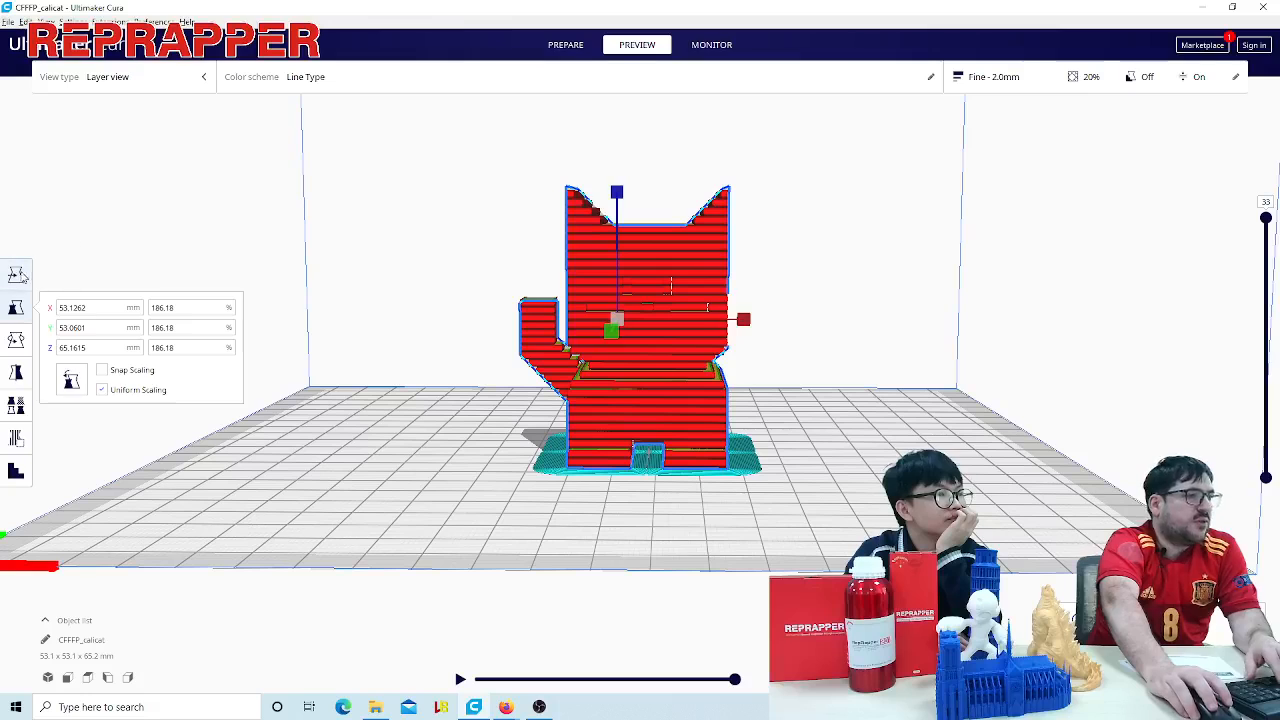
{"action": "left_click", "coordinate": [15, 274]}
{"action": "scroll", "coordinate": [616, 362], "scroll_direction": "down", "scroll_amount": 5}
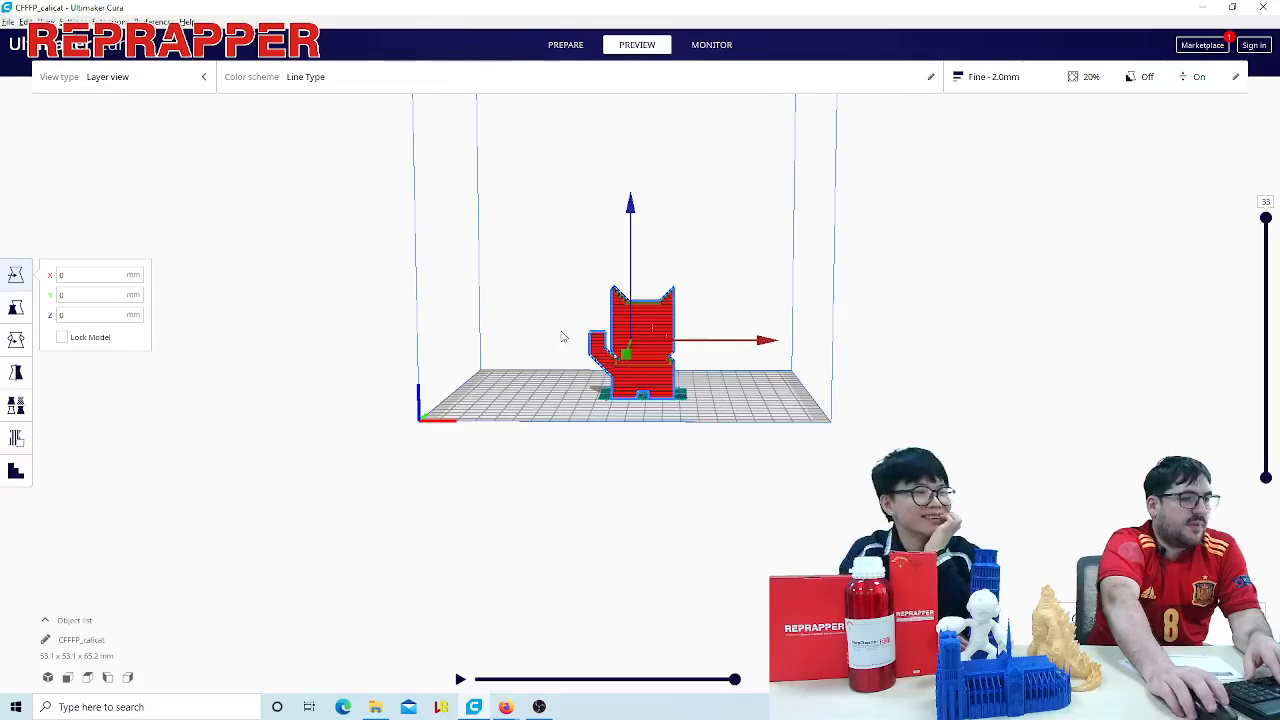
{"action": "right_click_drag", "start_coordinate": [562, 335], "coordinate": [552, 398]}
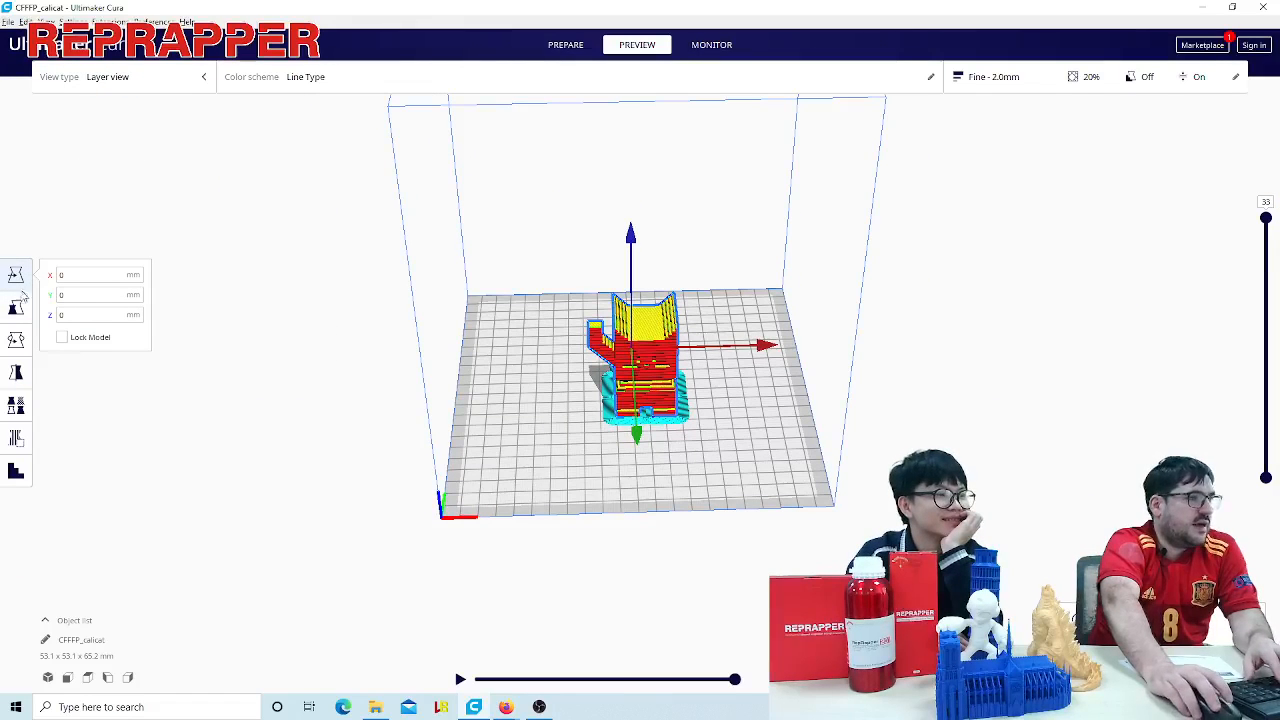
{"action": "left_click", "coordinate": [566, 44]}
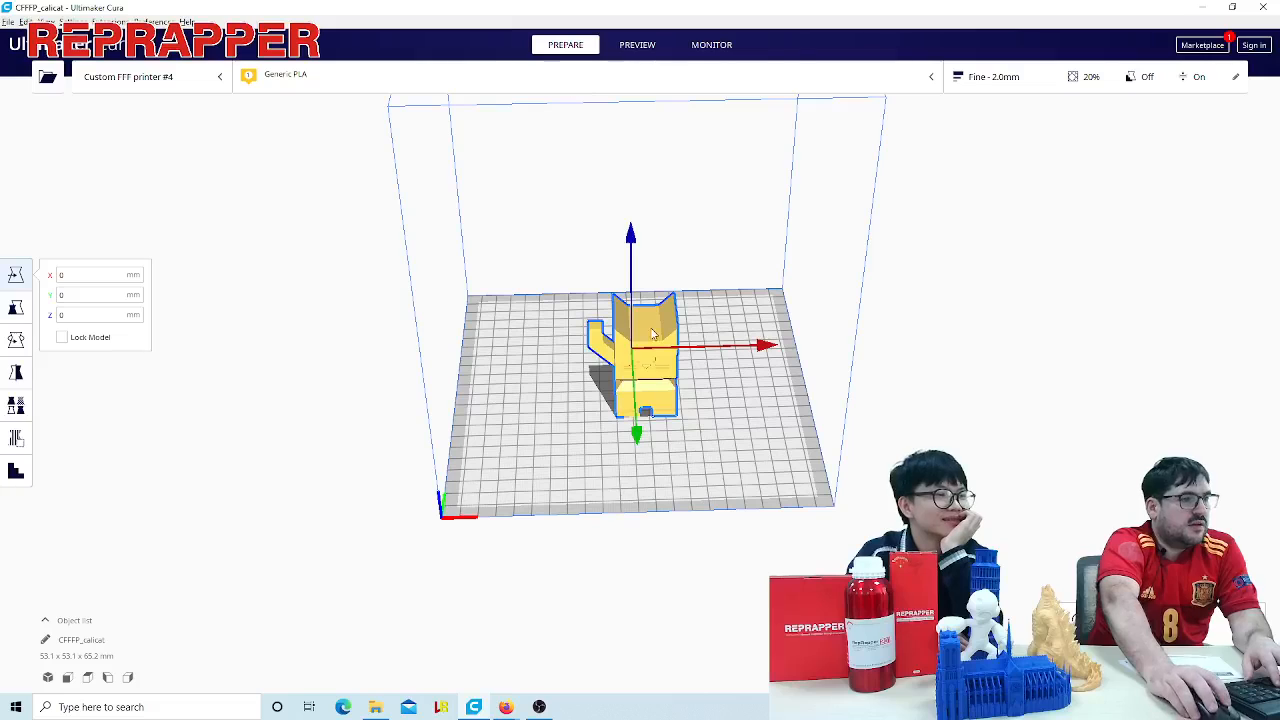
{"action": "left_click", "coordinate": [47, 76]}
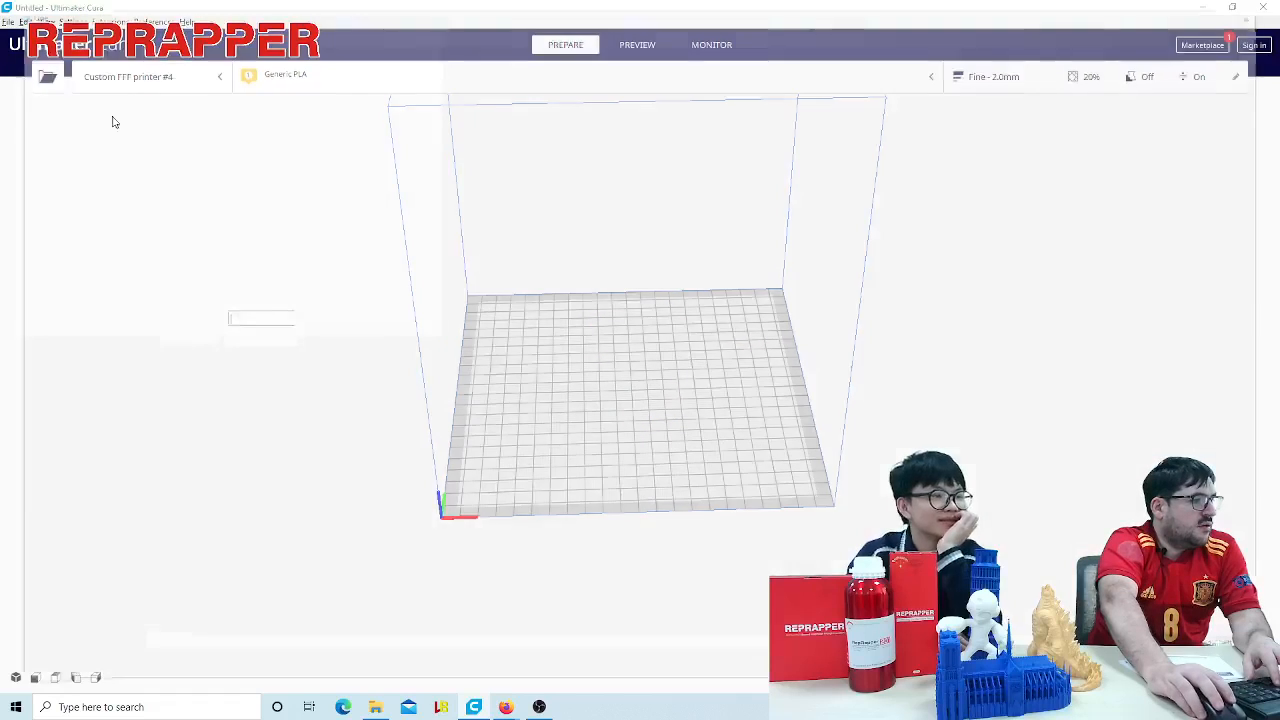
{"action": "double_click", "coordinate": [245, 139]}
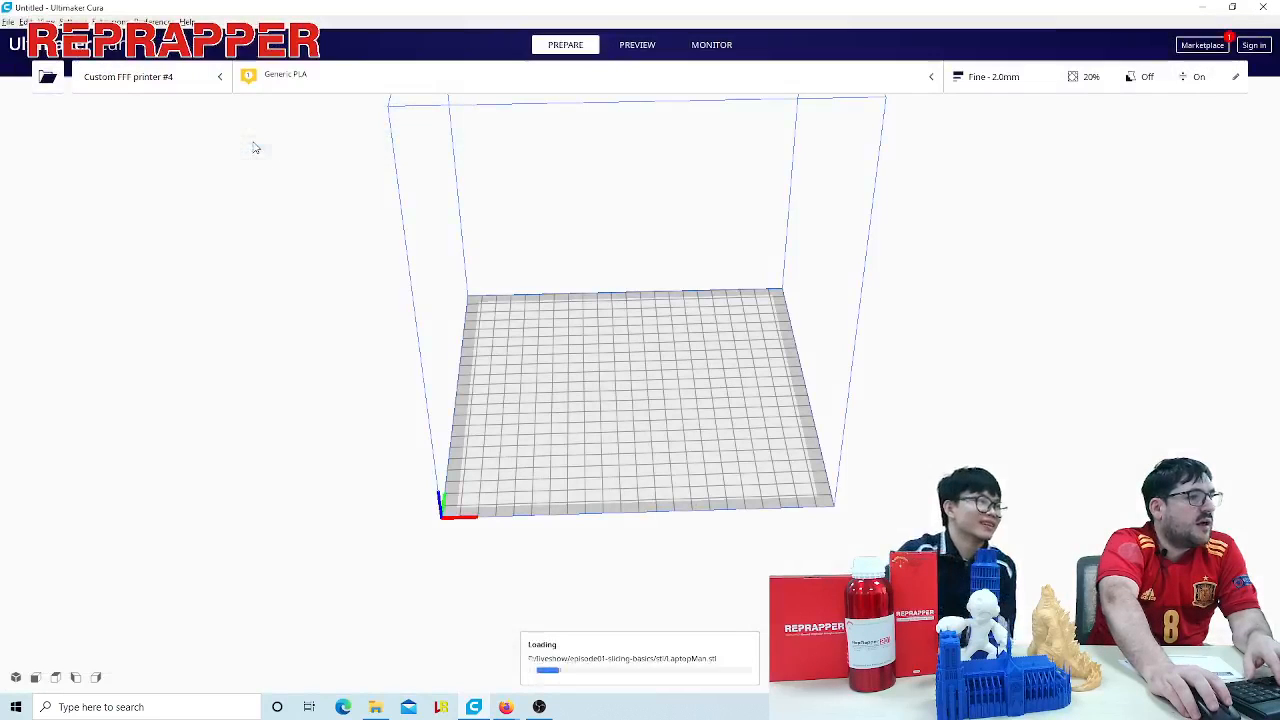
- Select the LaptopMan figure, scale it uniformly to about 201 % and look it over on the build plate
{"action": "left_click", "coordinate": [630, 300]}
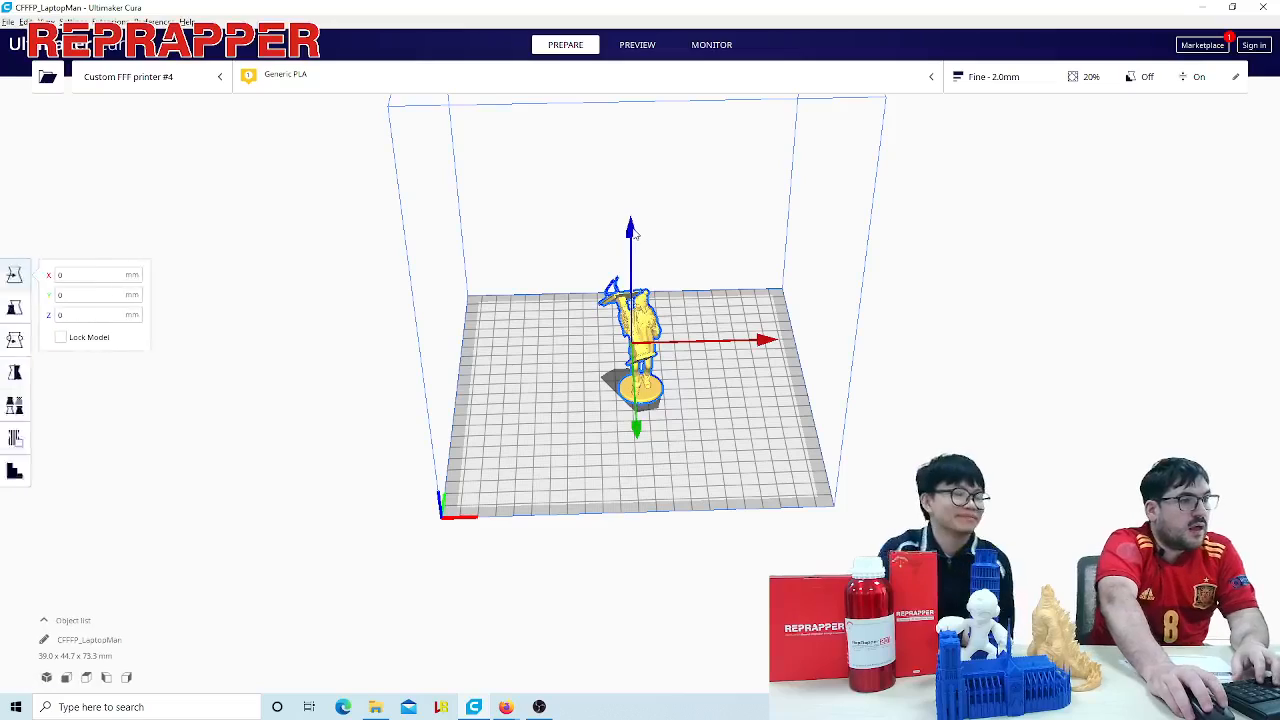
{"action": "left_click_drag", "start_coordinate": [630, 228], "coordinate": [632, 183]}
{"action": "left_click", "coordinate": [15, 306]}
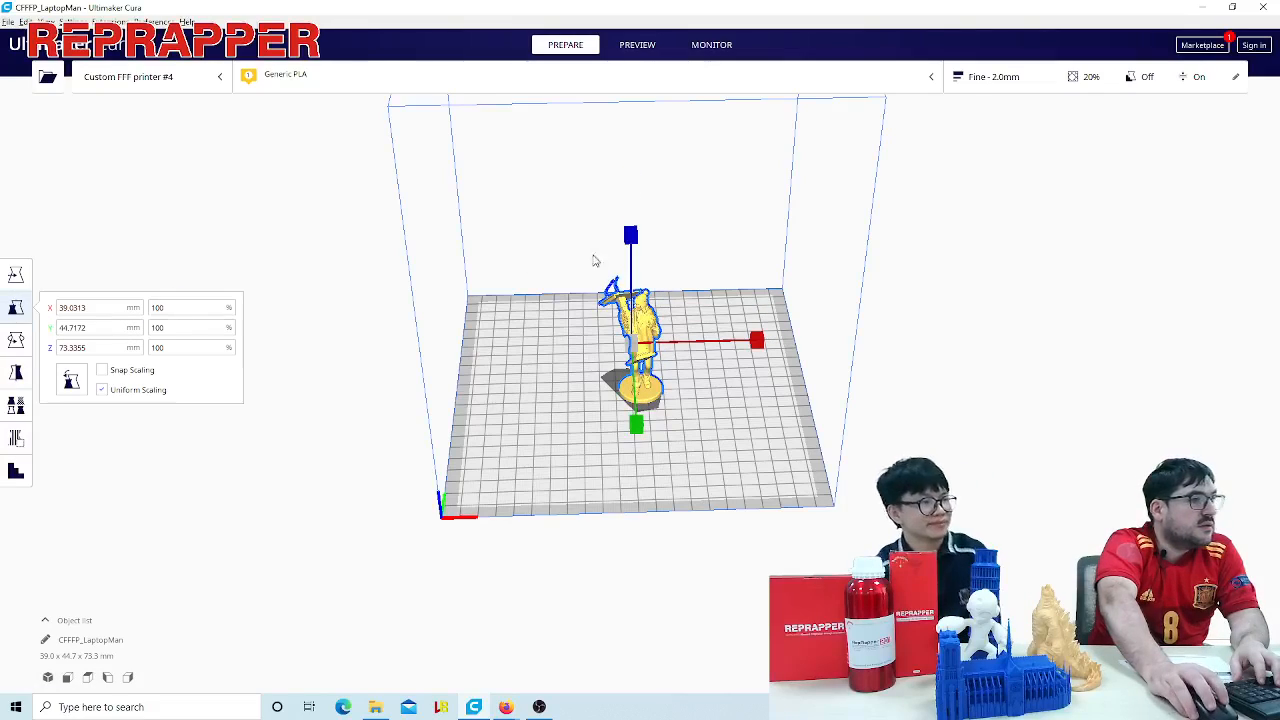
{"action": "mouse_move", "coordinate": [630, 238]}
{"action": "left_mouse_down"}
{"action": "mouse_move", "coordinate": [635, 207]}
{"action": "mouse_move", "coordinate": [635, 221]}
{"action": "left_mouse_up"}
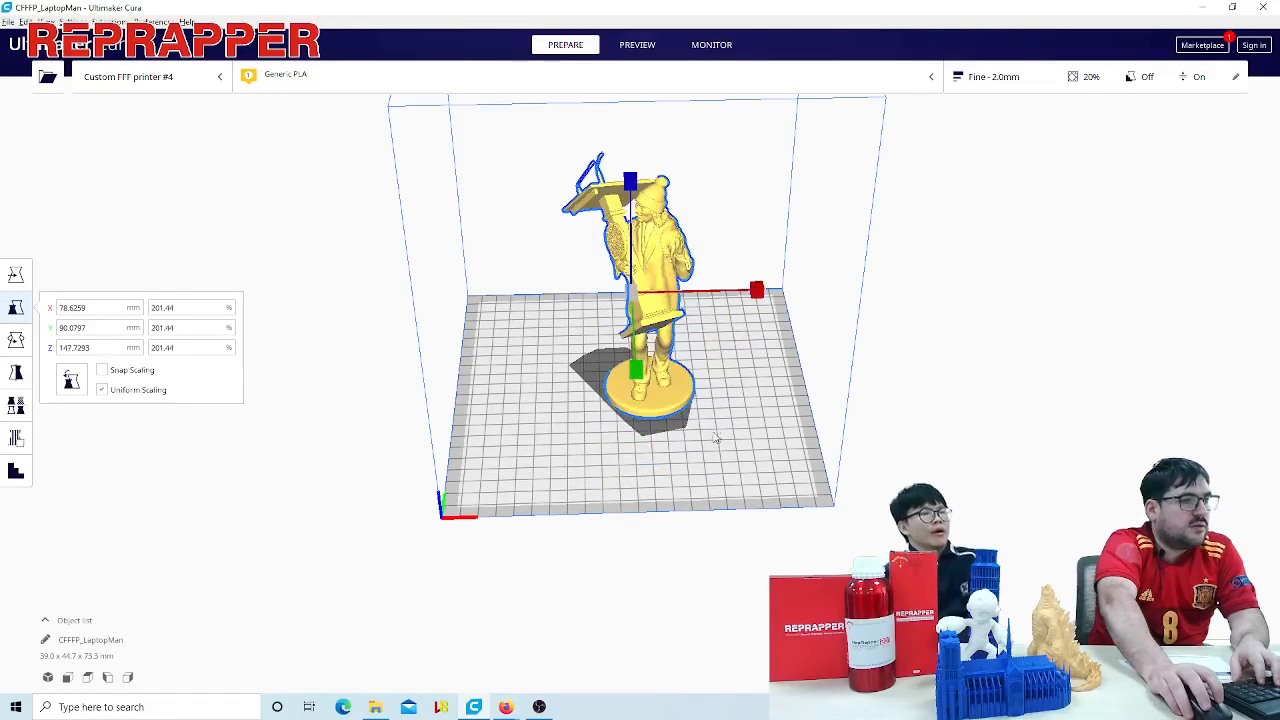
{"action": "right_click_drag", "start_coordinate": [718, 440], "coordinate": [740, 388]}
{"action": "scroll", "coordinate": [739, 390], "scroll_direction": "up", "scroll_amount": 3}
{"action": "scroll", "coordinate": [843, 387], "scroll_direction": "up", "scroll_amount": 2}
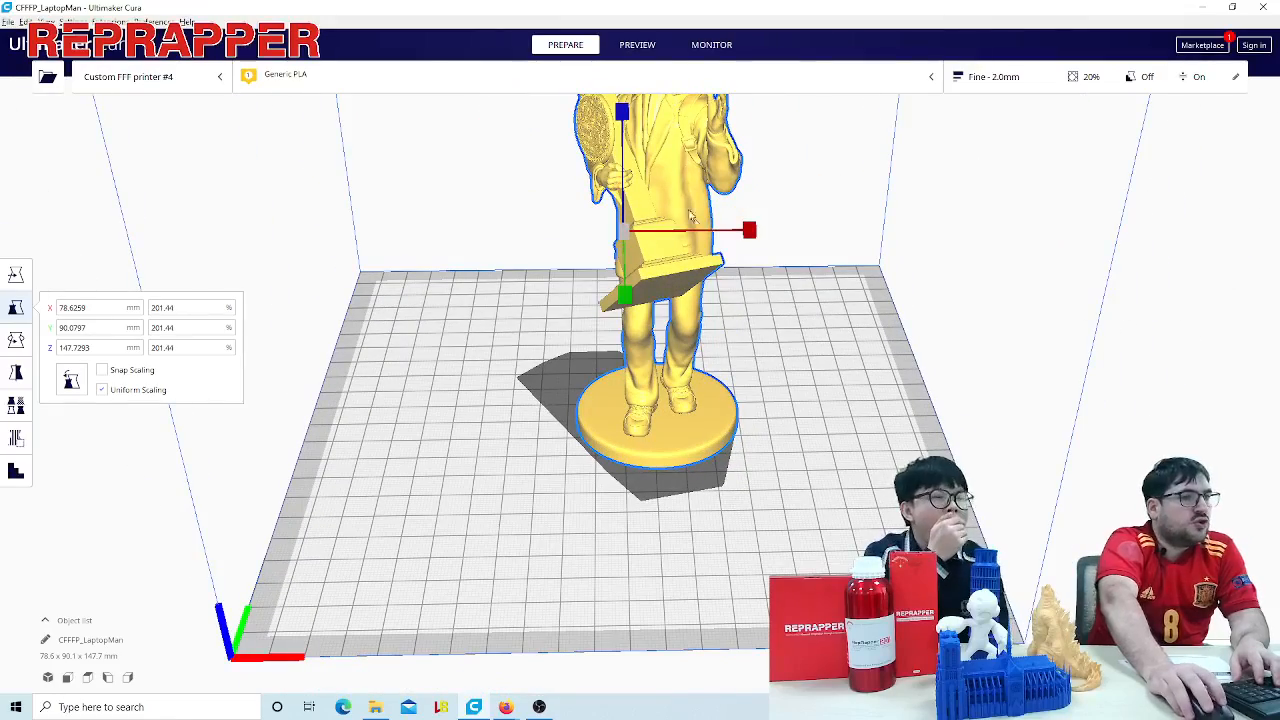
{"action": "right_click_drag", "start_coordinate": [837, 429], "coordinate": [795, 511]}
{"action": "scroll", "coordinate": [795, 511], "scroll_direction": "down", "scroll_amount": 3}
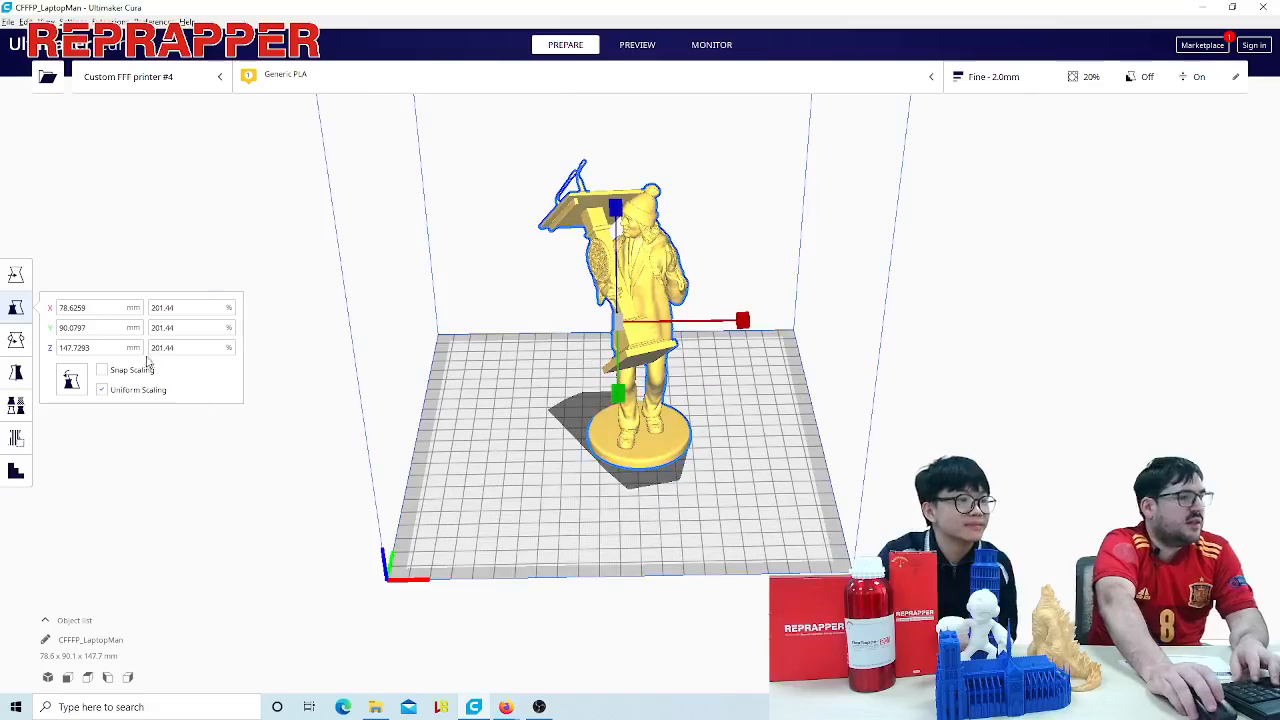
- Open the print settings and slice the LaptopMan figure at the 2.0 mm layer height, showing it in layer view
{"action": "left_click", "coordinate": [637, 44]}
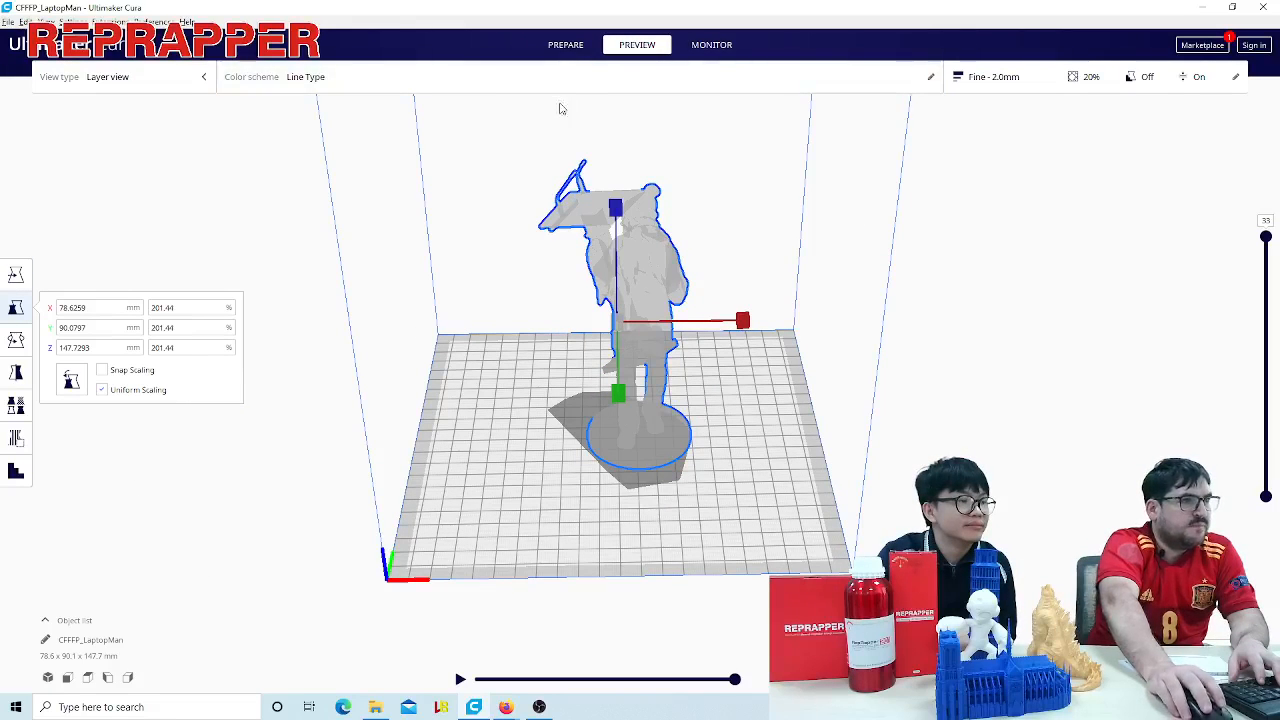
{"action": "left_click", "coordinate": [570, 45]}
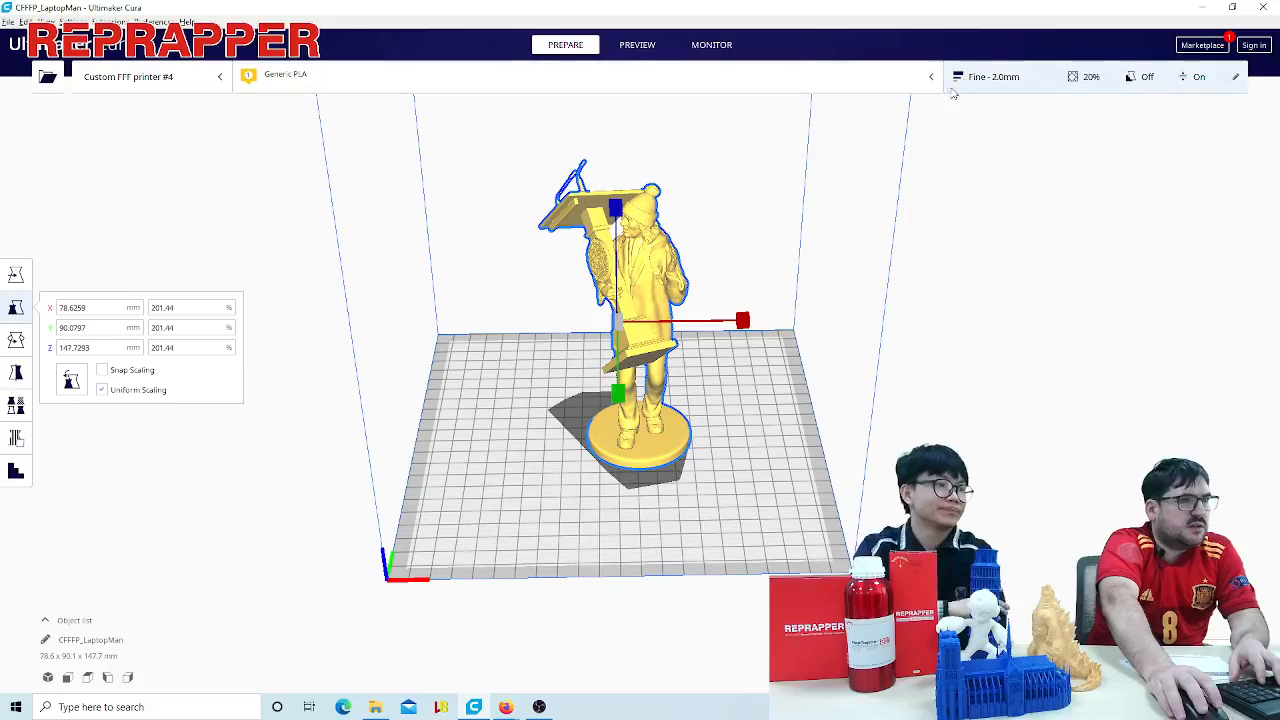
{"action": "left_click", "coordinate": [985, 77]}
{"action": "double_click", "coordinate": [254, 226]}
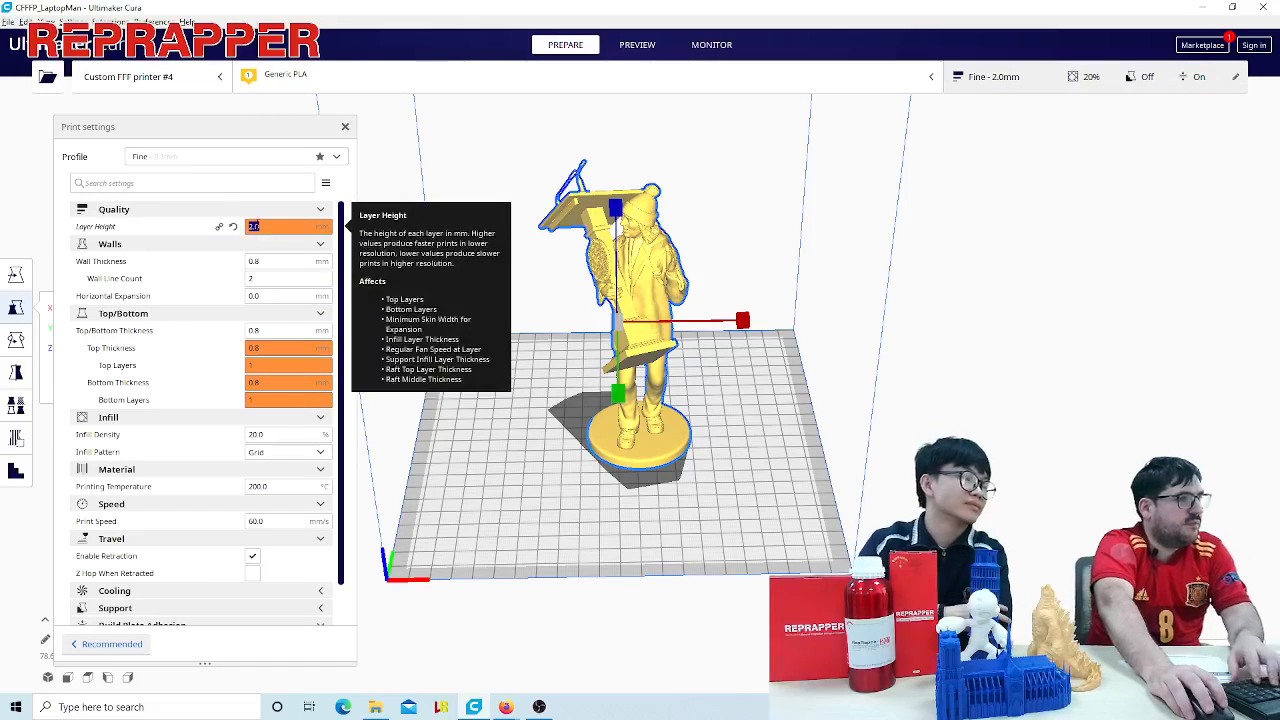
{"action": "left_click", "coordinate": [1043, 487]}
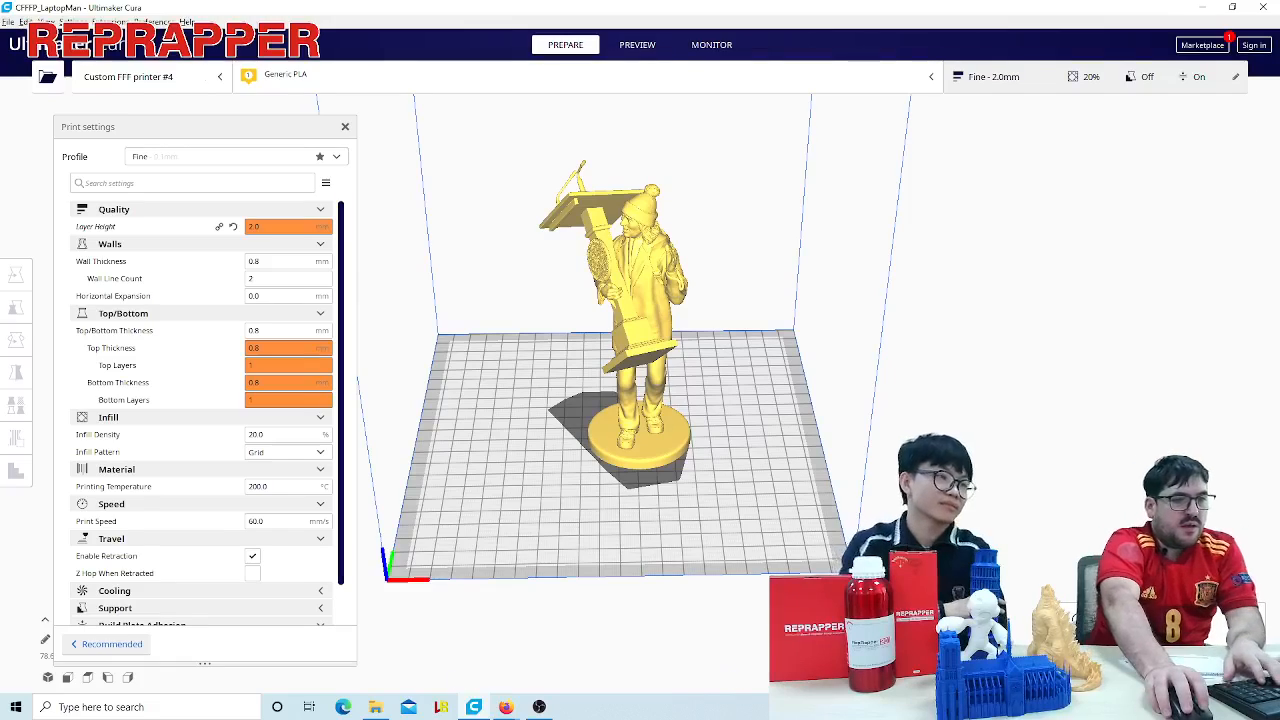
{"action": "left_click", "coordinate": [1112, 667]}
- Examine the coarse layers of the sliced figure, moving from the legs and base up to the head and shoulders
{"action": "right_click_drag", "start_coordinate": [779, 520], "coordinate": [797, 482]}
{"action": "scroll", "coordinate": [717, 425], "scroll_direction": "up", "scroll_amount": 3}
{"action": "right_click_drag", "start_coordinate": [730, 386], "coordinate": [617, 443]}
{"action": "scroll", "coordinate": [737, 419], "scroll_direction": "up", "scroll_amount": 5}
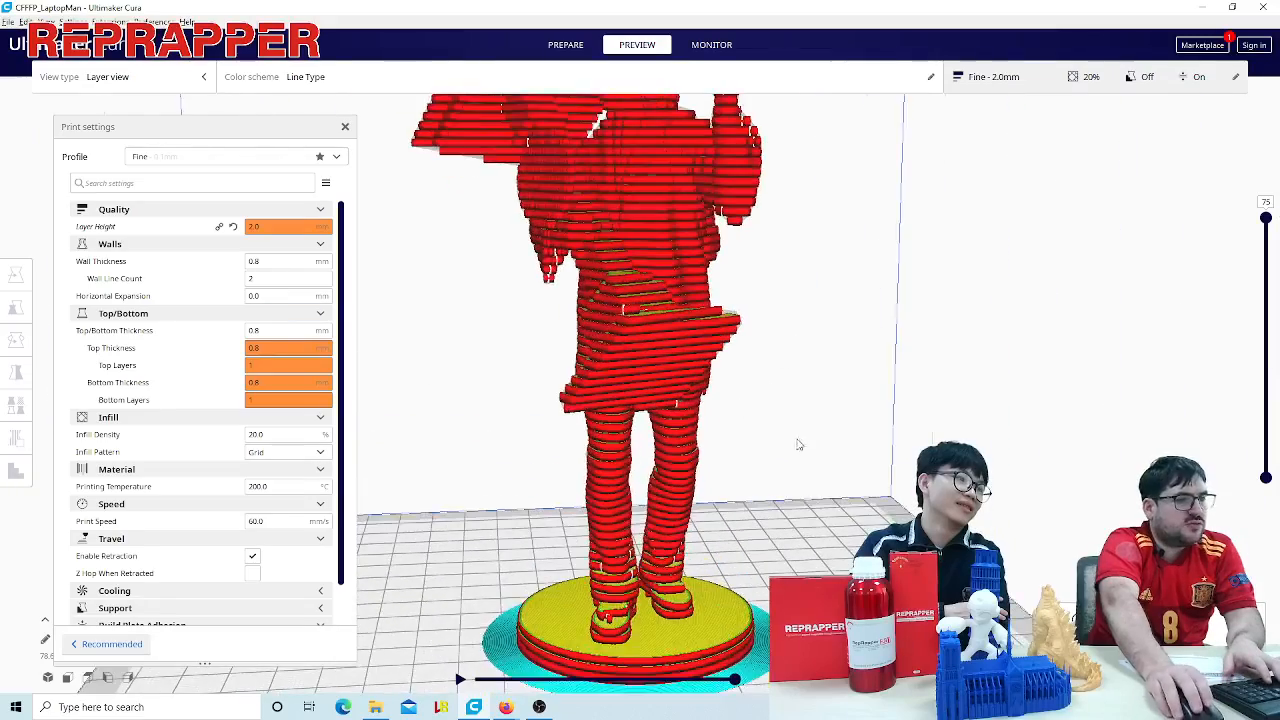
{"action": "middle_click_drag", "start_coordinate": [798, 282], "coordinate": [844, 510]}
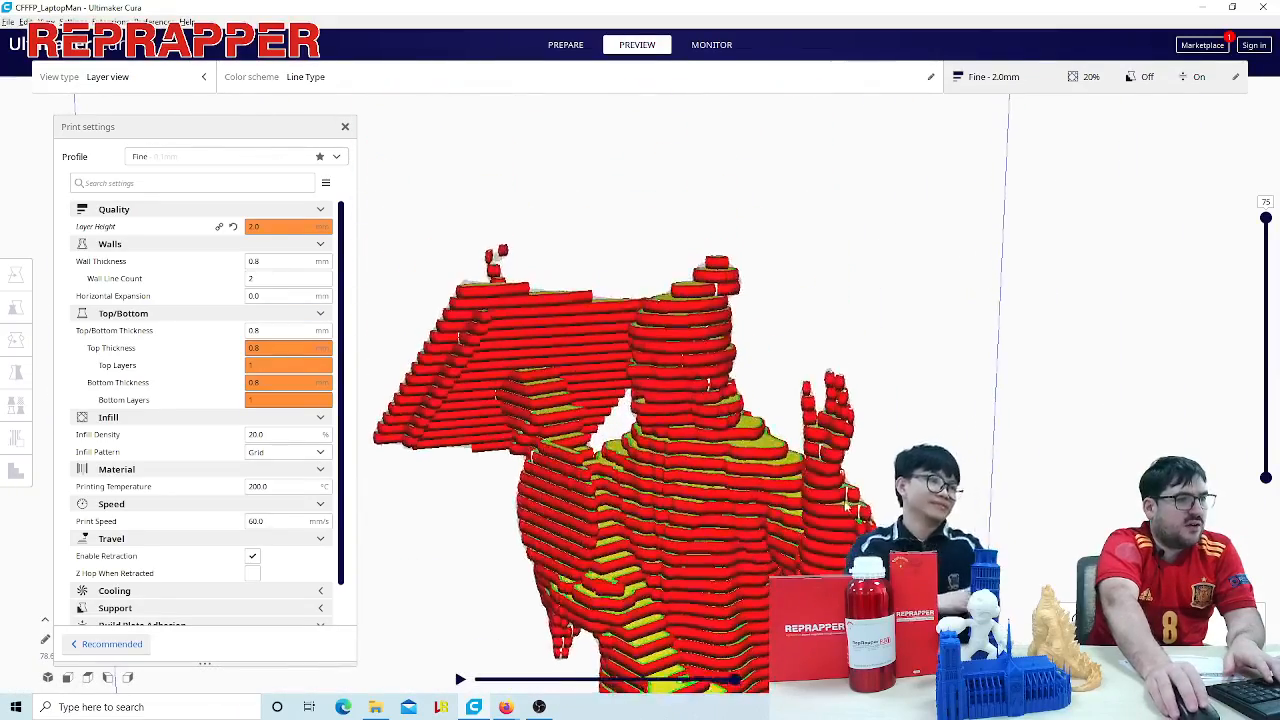
{"action": "mouse_move", "coordinate": [844, 510]}
{"action": "right_mouse_down"}
{"action": "mouse_move", "coordinate": [965, 465]}
{"action": "mouse_move", "coordinate": [994, 517]}
{"action": "mouse_move", "coordinate": [745, 506]}
{"action": "mouse_move", "coordinate": [843, 509]}
{"action": "mouse_move", "coordinate": [880, 491]}
{"action": "mouse_move", "coordinate": [850, 505]}
{"action": "right_mouse_up"}
{"action": "right_click_drag", "start_coordinate": [585, 425], "coordinate": [608, 430]}
{"action": "scroll", "coordinate": [608, 450], "scroll_direction": "down", "scroll_amount": 5}
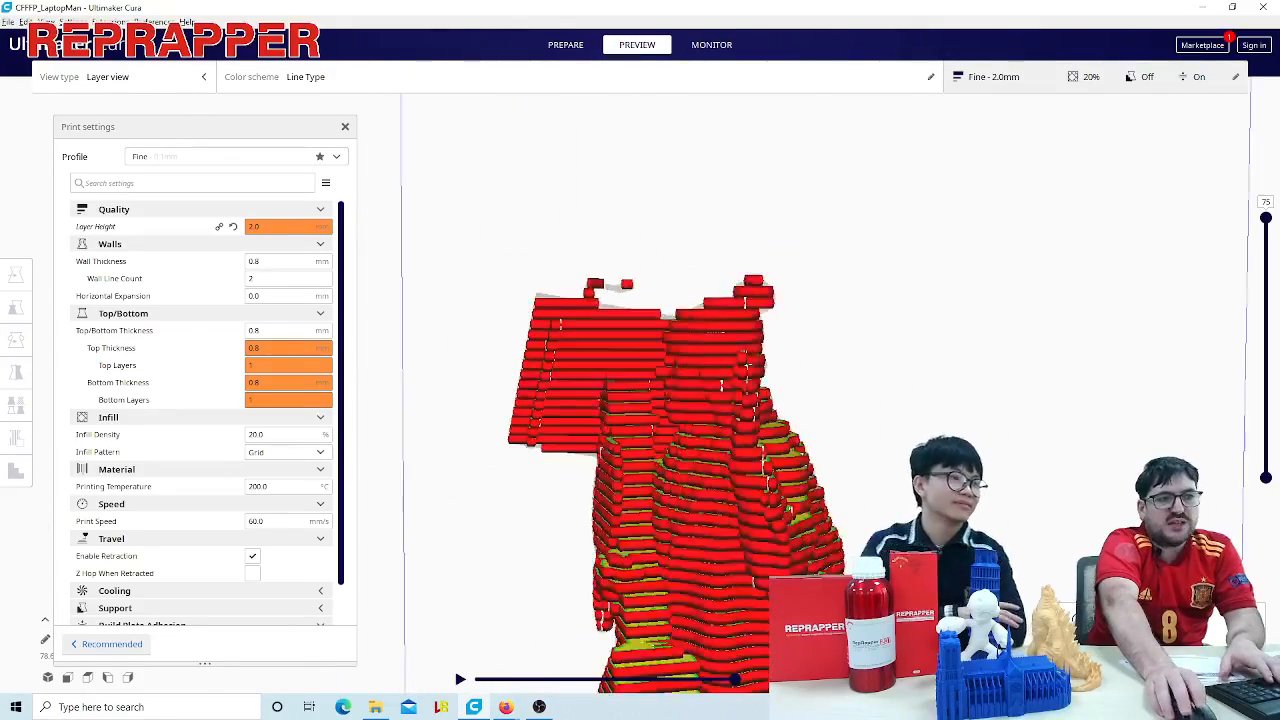
- Examine the layer steps on the figure's laptop, head and raised hand from above, below and farther away
{"action": "right_click_drag", "start_coordinate": [560, 530], "coordinate": [744, 568]}
{"action": "right_click_drag", "start_coordinate": [773, 397], "coordinate": [862, 434]}
{"action": "scroll", "coordinate": [760, 503], "scroll_direction": "up", "scroll_amount": 5}
{"action": "middle_click_drag", "start_coordinate": [862, 434], "coordinate": [803, 383]}
{"action": "scroll", "coordinate": [785, 383], "scroll_direction": "down", "scroll_amount": 3}
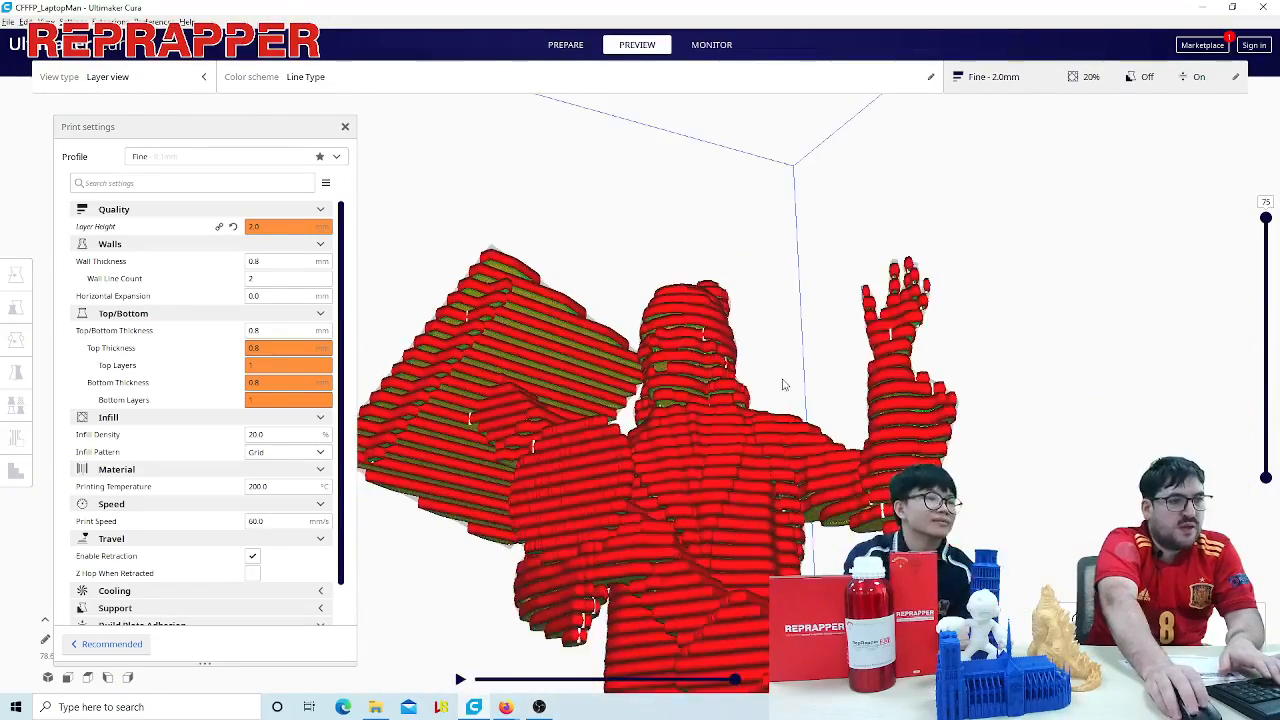
{"action": "right_click_drag", "start_coordinate": [783, 383], "coordinate": [818, 442]}
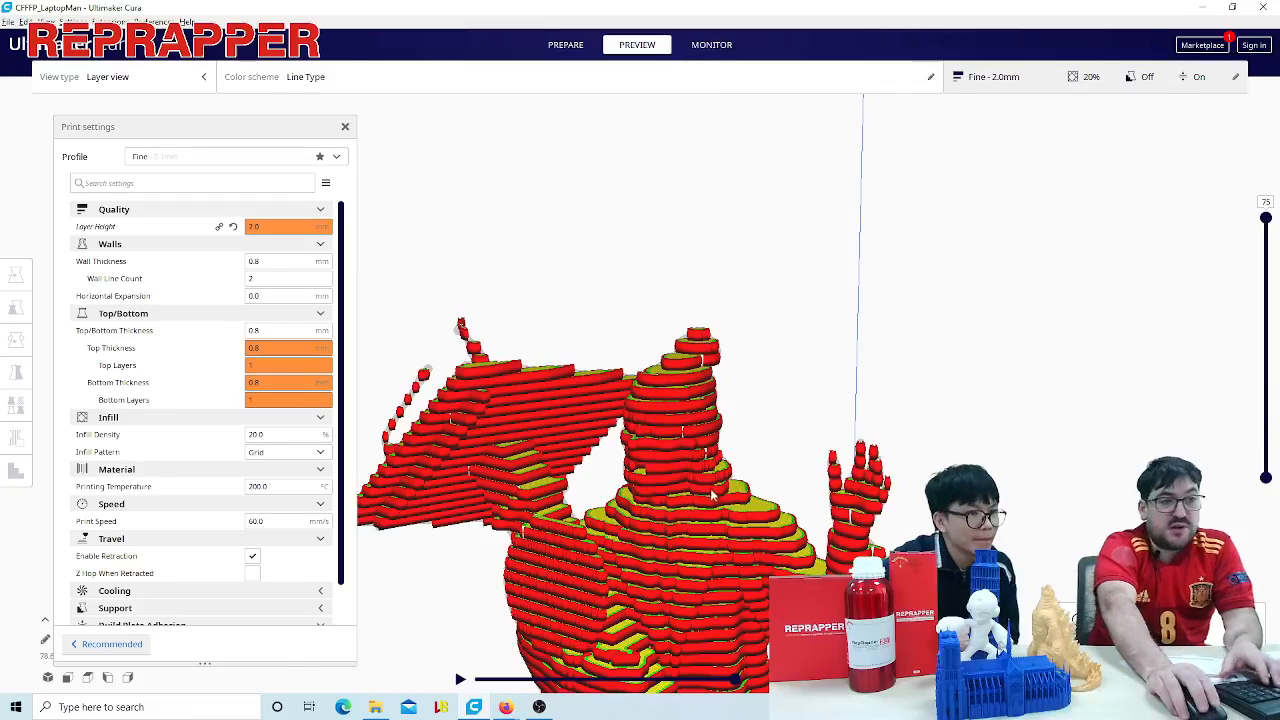
{"action": "scroll", "coordinate": [690, 475], "scroll_direction": "down", "scroll_amount": 5}
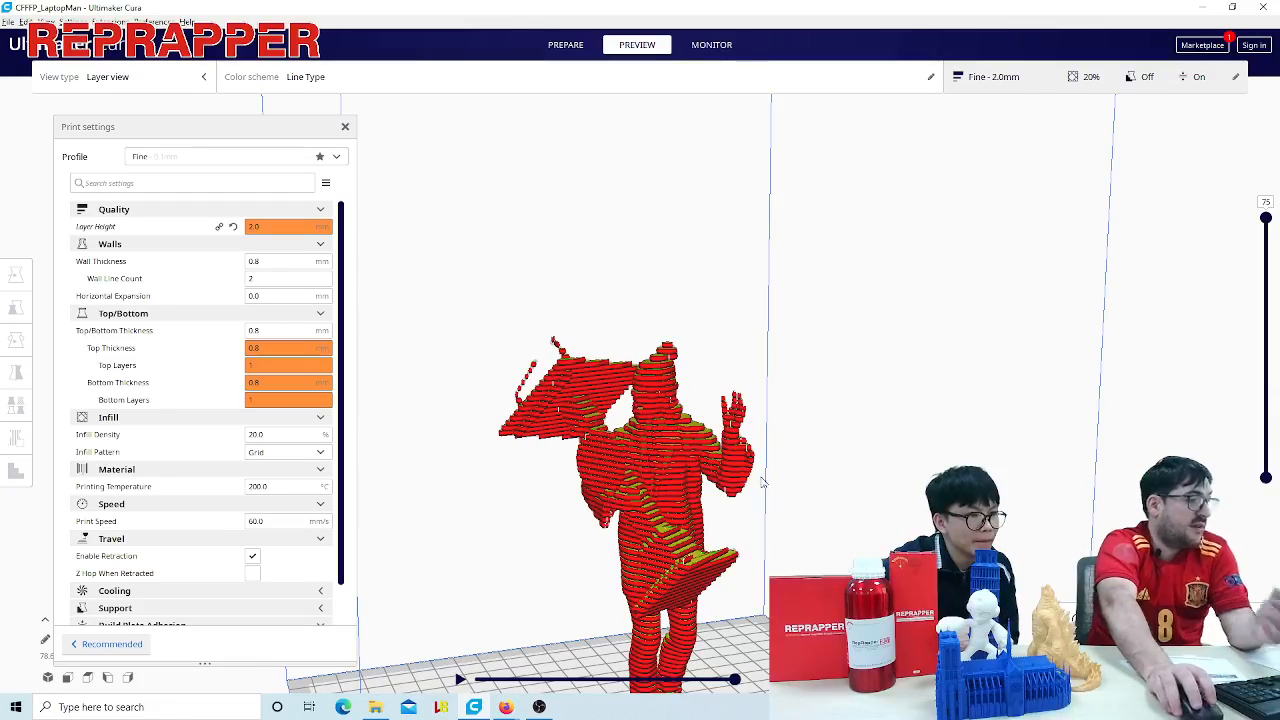
{"action": "scroll", "coordinate": [816, 461], "scroll_direction": "up", "scroll_amount": 3}
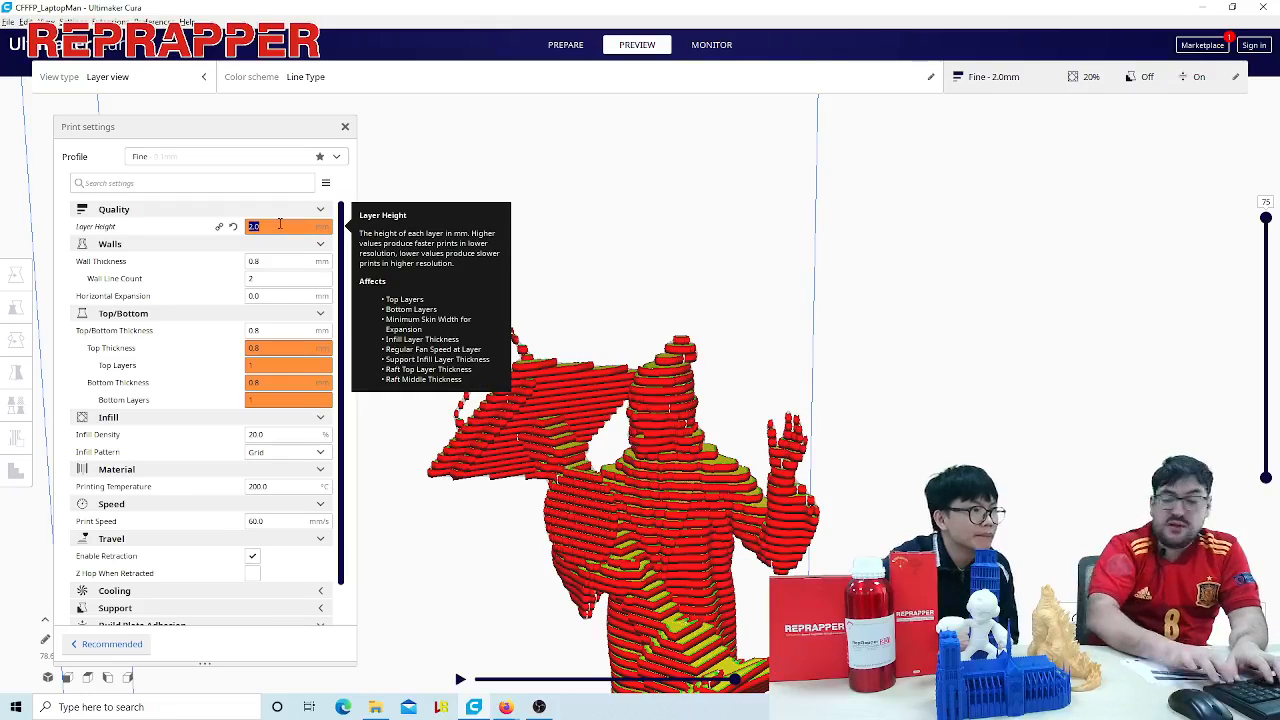
- Set the layer height to 0.1 mm and reslice the figure
{"action": "type", "text": "0.1"}
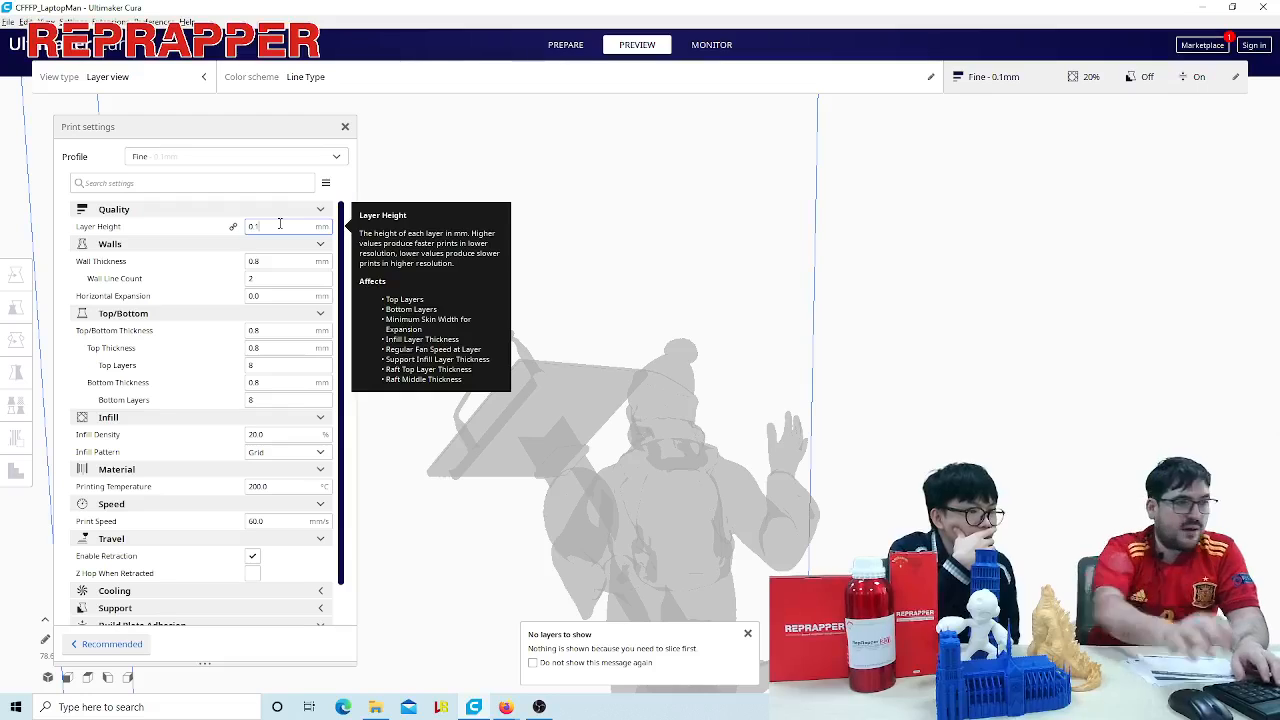
{"action": "left_click", "coordinate": [683, 393]}
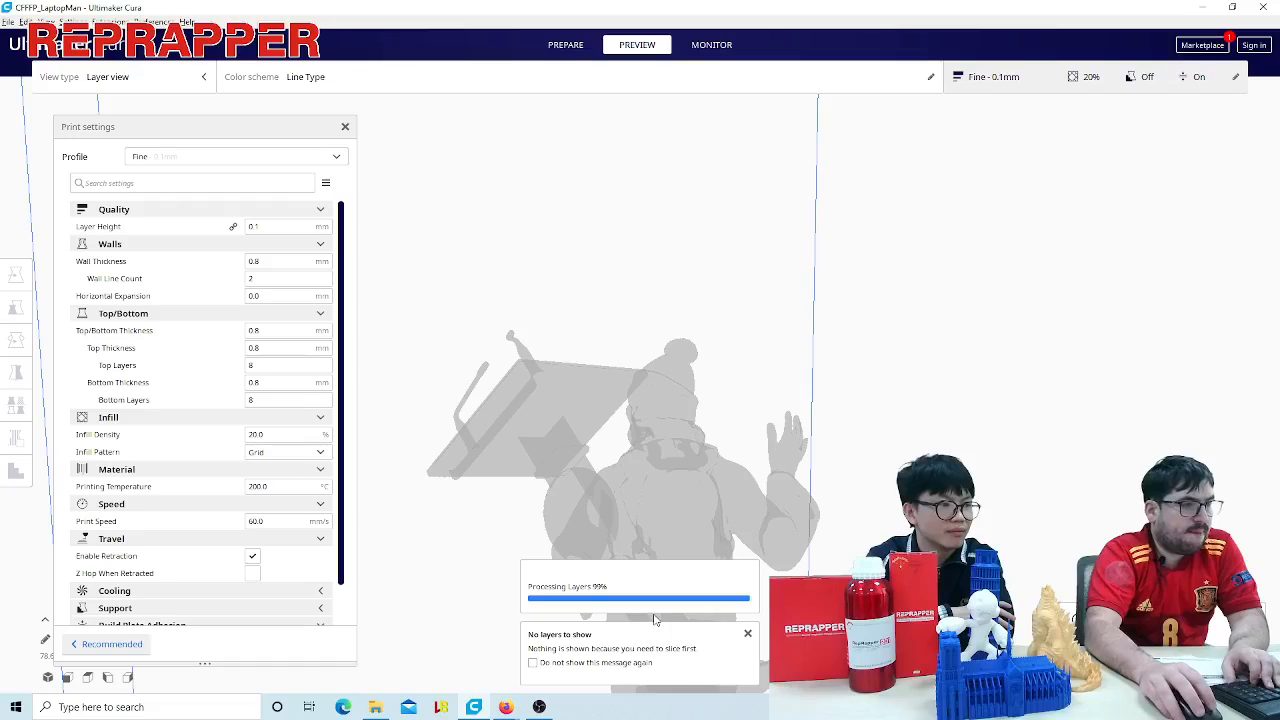
{"action": "scroll", "coordinate": [834, 467], "scroll_direction": "down", "scroll_amount": 5}
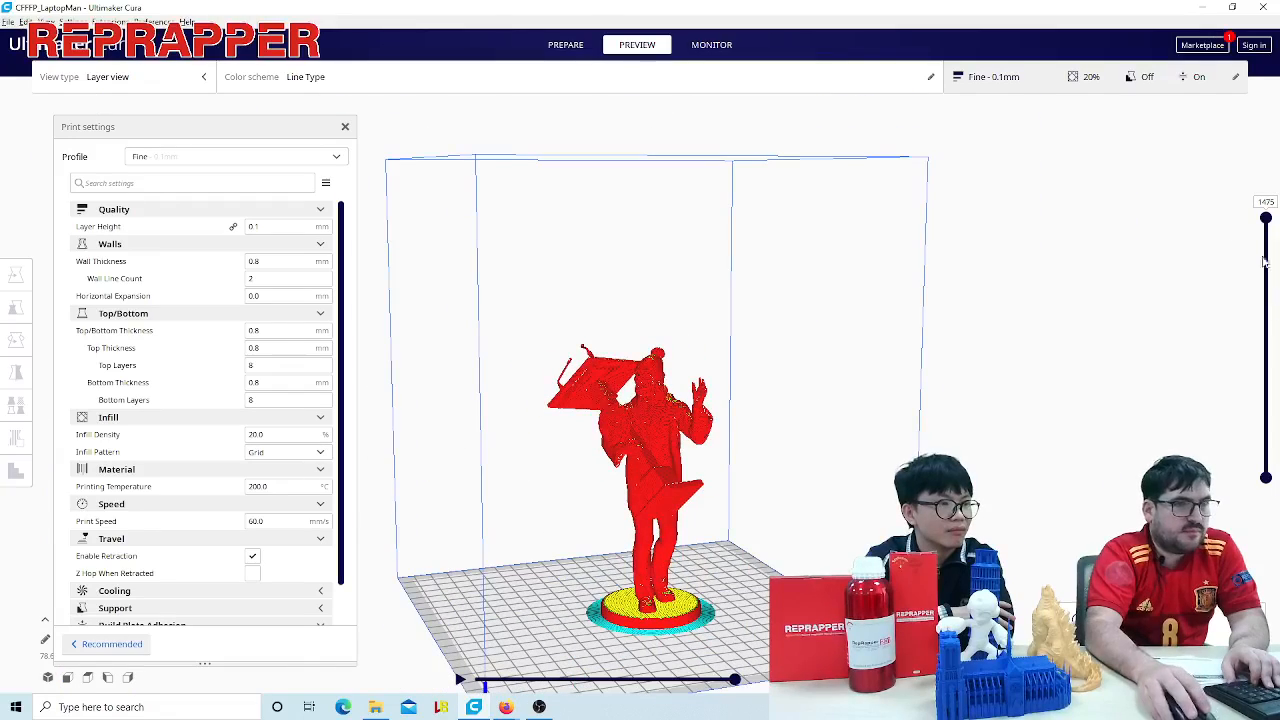
- Examine the fine layers on the figure's face and hair up close, cutting the layer preview down to layer 1333
{"action": "scroll", "coordinate": [763, 434], "scroll_direction": "up", "scroll_amount": 6}
{"action": "scroll", "coordinate": [743, 472], "scroll_direction": "up", "scroll_amount": 6}
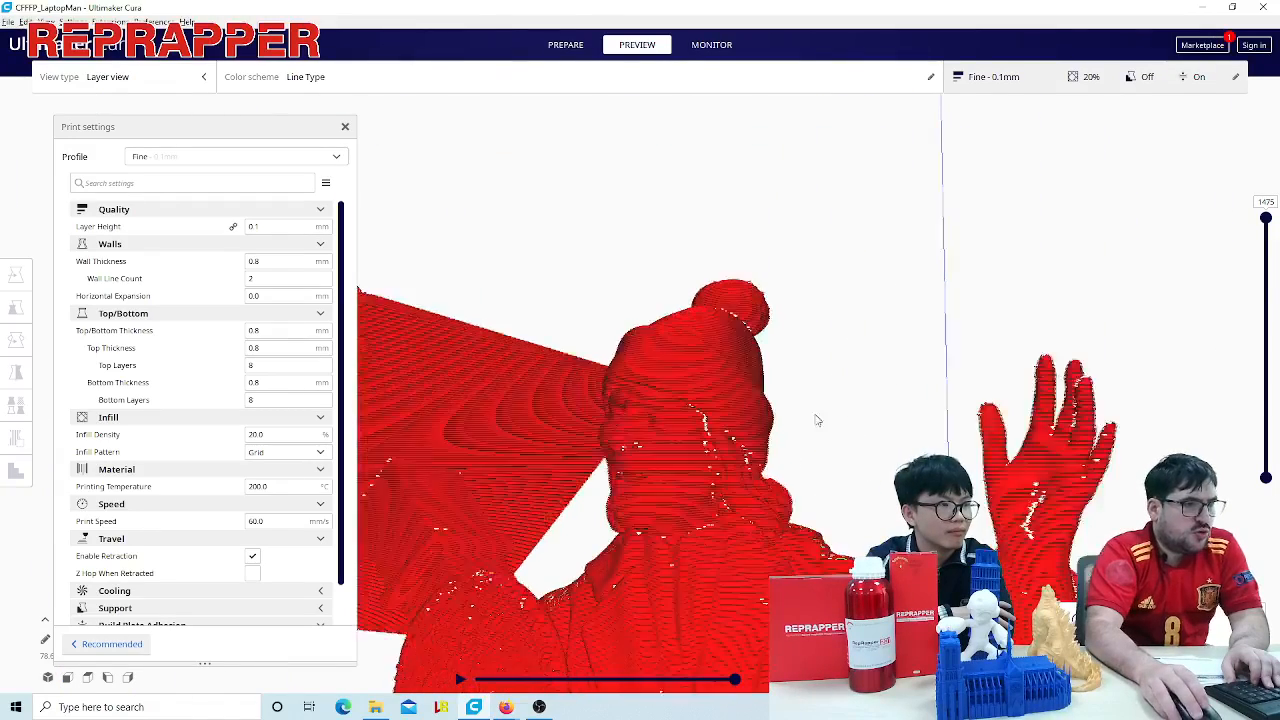
{"action": "right_click_drag", "start_coordinate": [800, 449], "coordinate": [853, 401]}
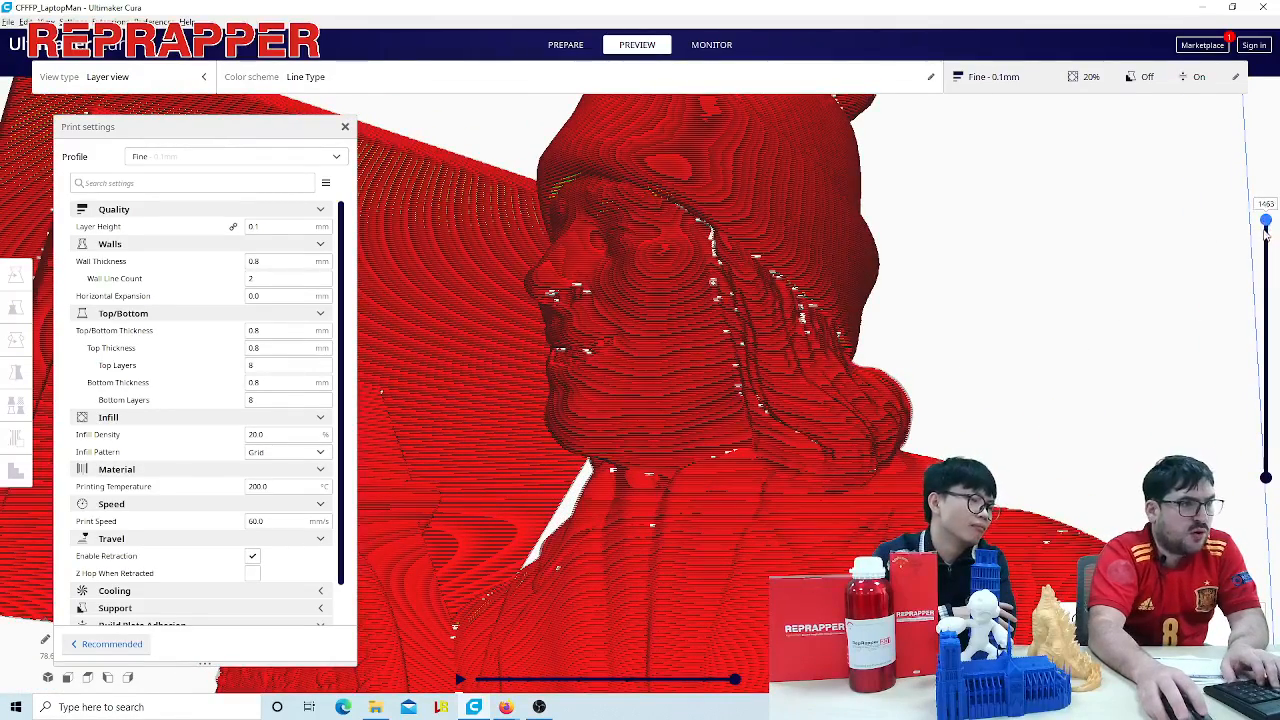
{"action": "left_click_drag", "start_coordinate": [1265, 218], "coordinate": [1260, 250]}
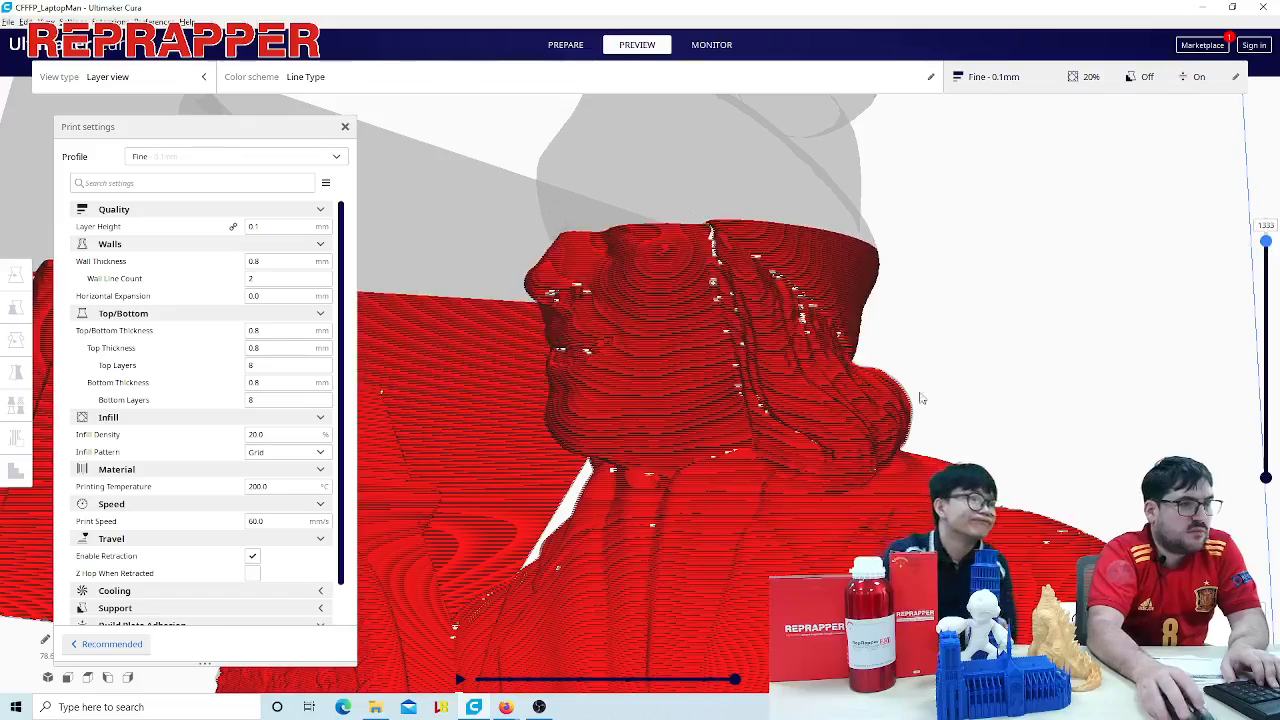
{"action": "scroll", "coordinate": [847, 414], "scroll_direction": "up", "scroll_amount": 7}
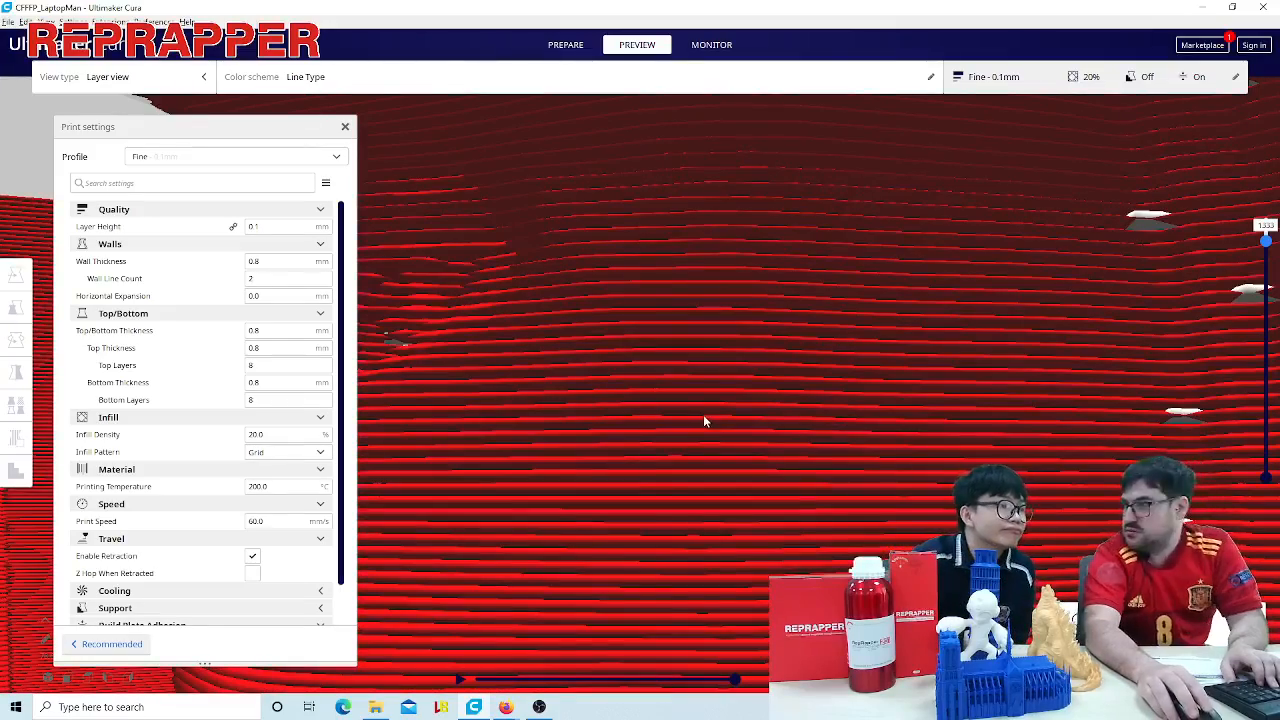
{"action": "scroll", "coordinate": [703, 414], "scroll_direction": "down", "scroll_amount": 5}
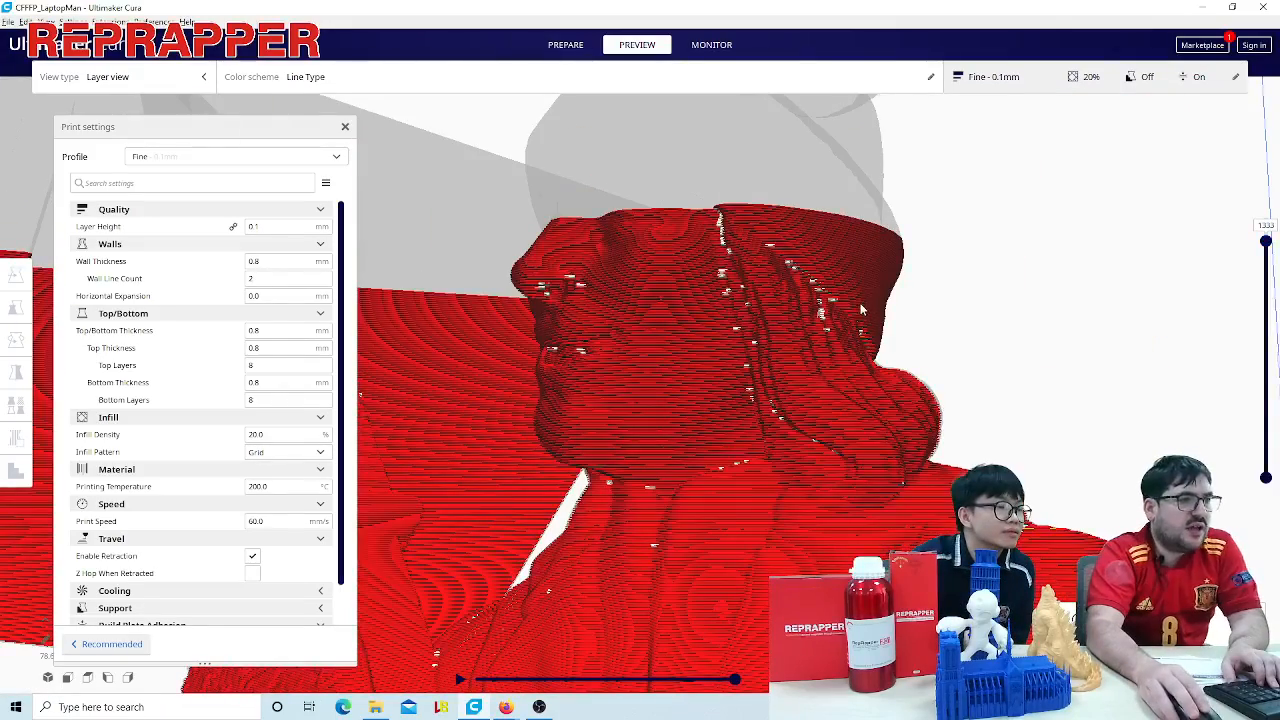
{"action": "right_click_drag", "start_coordinate": [861, 304], "coordinate": [861, 326]}
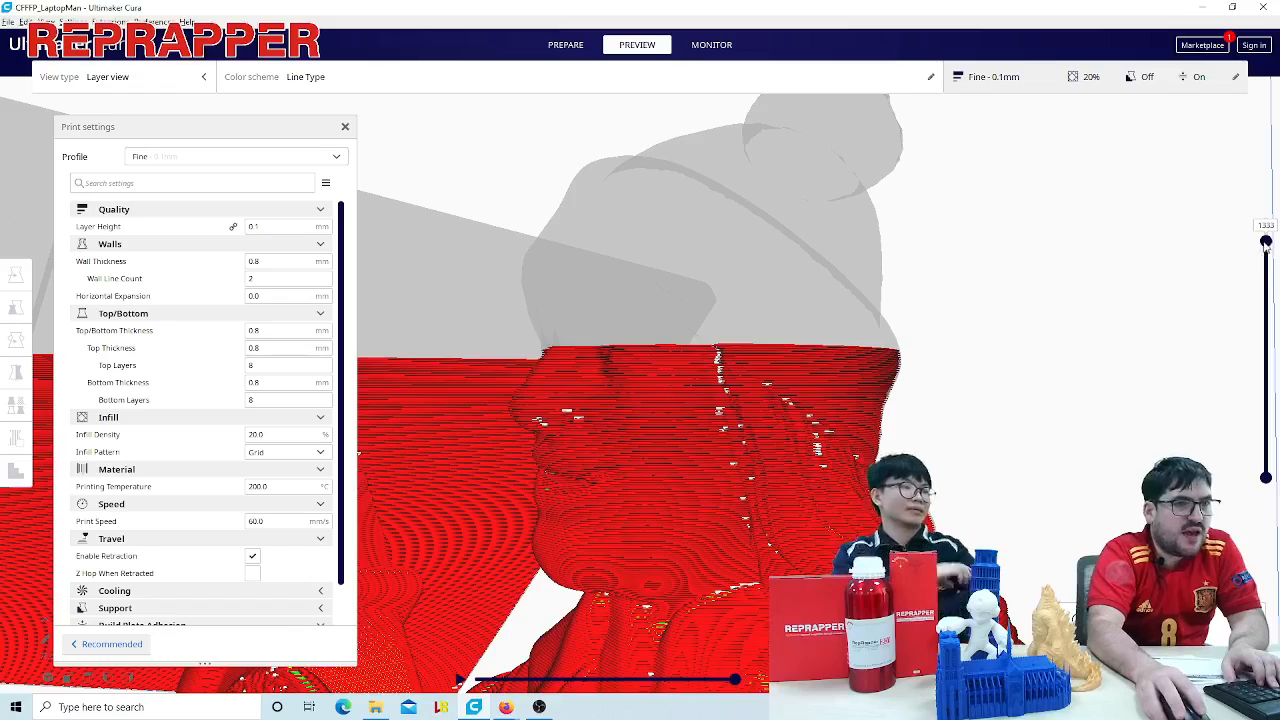
- Lower the layer preview to 1280, raise it to 1406 and examine the body and the whole sliced figure
{"action": "mouse_move", "coordinate": [1265, 243]}
{"action": "left_mouse_down"}
{"action": "mouse_move", "coordinate": [1262, 258]}
{"action": "mouse_move", "coordinate": [1266, 222]}
{"action": "mouse_move", "coordinate": [1275, 263]}
{"action": "left_mouse_up"}
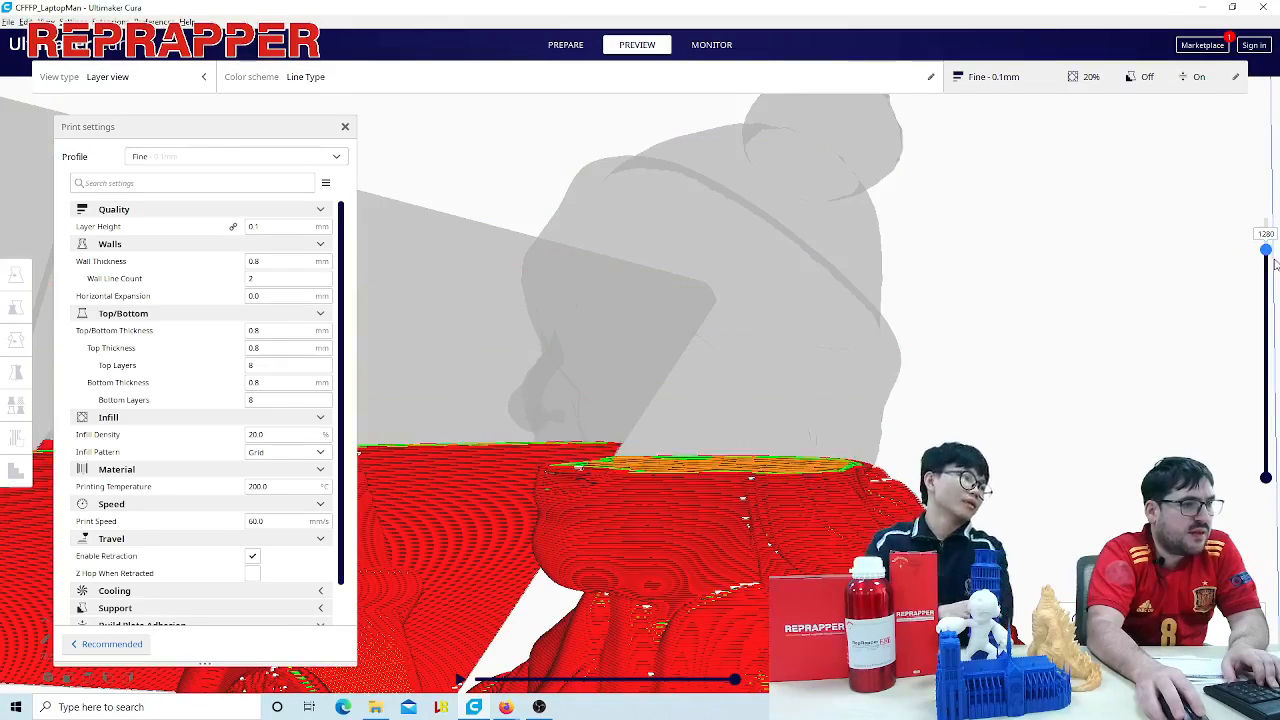
{"action": "scroll", "coordinate": [1140, 383], "scroll_direction": "down", "scroll_amount": 5}
{"action": "right_click_drag", "start_coordinate": [966, 425], "coordinate": [992, 378]}
{"action": "right_click", "coordinate": [924, 398]}
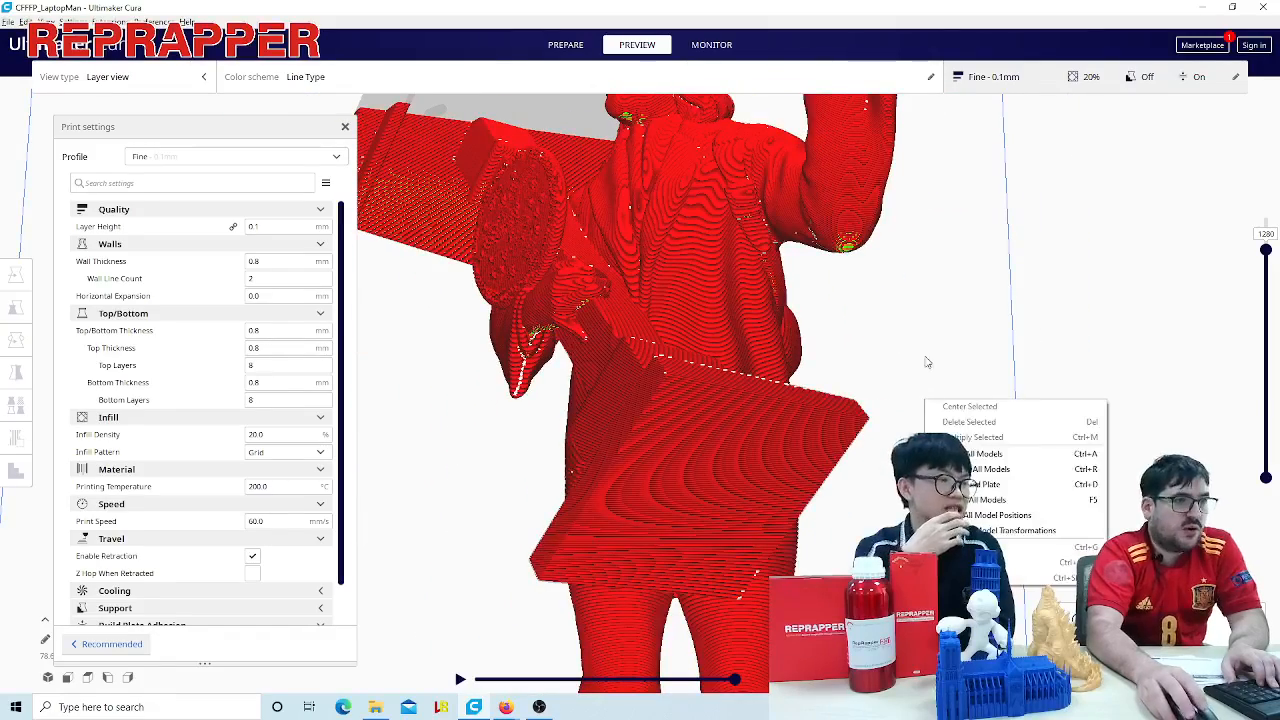
{"action": "left_click", "coordinate": [925, 360]}
{"action": "scroll", "coordinate": [925, 360], "scroll_direction": "down", "scroll_amount": 3}
{"action": "mouse_move", "coordinate": [1266, 251]}
{"action": "left_mouse_down"}
{"action": "mouse_move", "coordinate": [1266, 447]}
{"action": "mouse_move", "coordinate": [1262, 226]}
{"action": "left_mouse_up"}
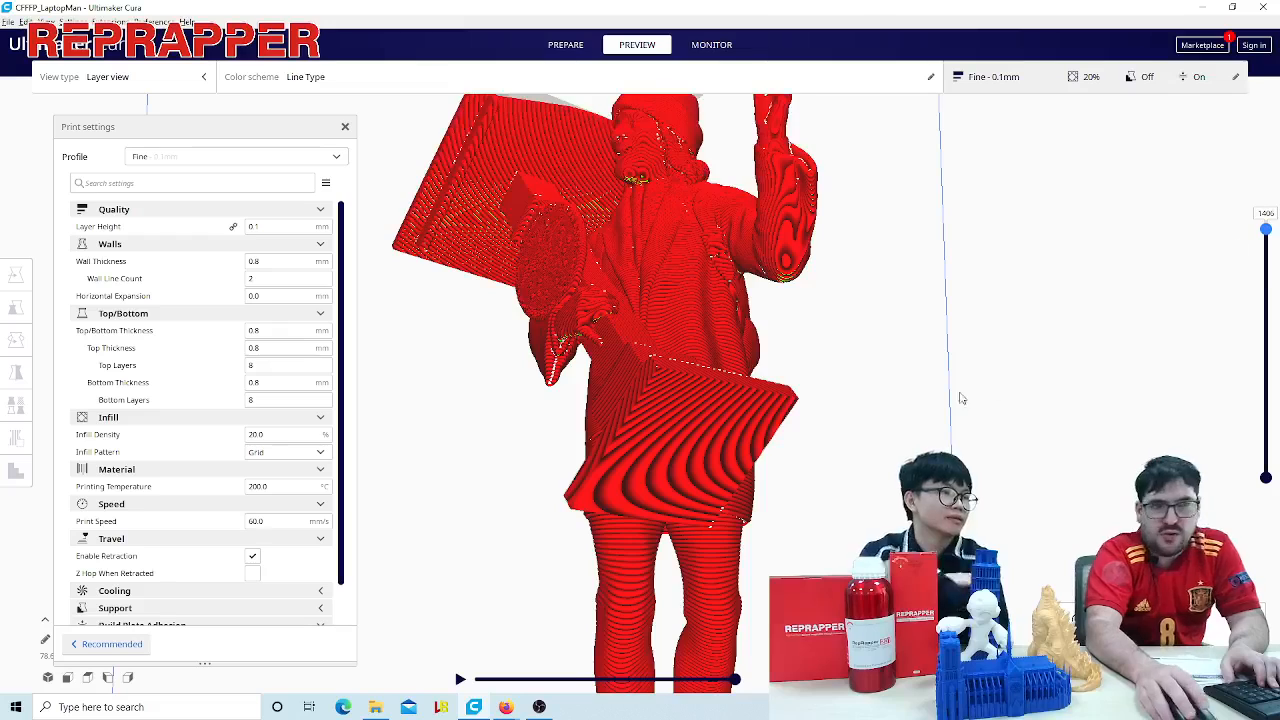
{"action": "scroll", "coordinate": [828, 447], "scroll_direction": "down", "scroll_amount": 3}
{"action": "right_click_drag", "start_coordinate": [828, 441], "coordinate": [814, 482]}
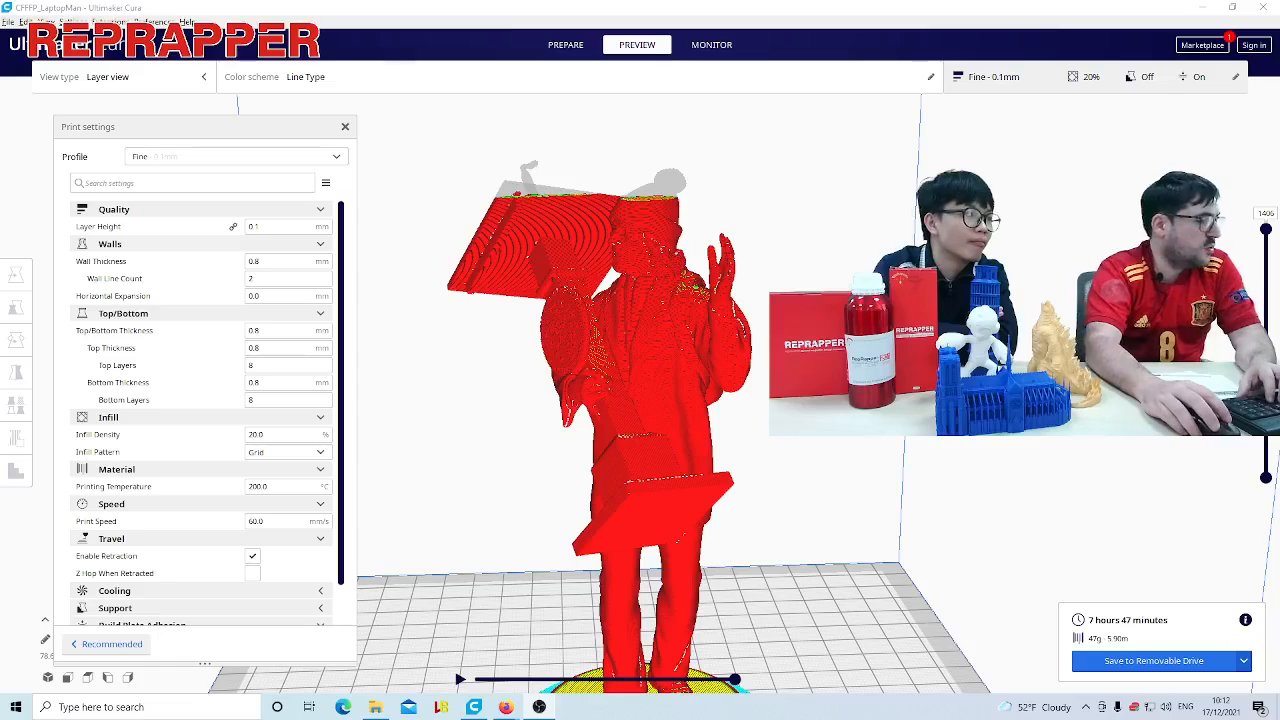
{"action": "scroll", "coordinate": [1121, 496], "scroll_direction": "down", "scroll_amount": 5}
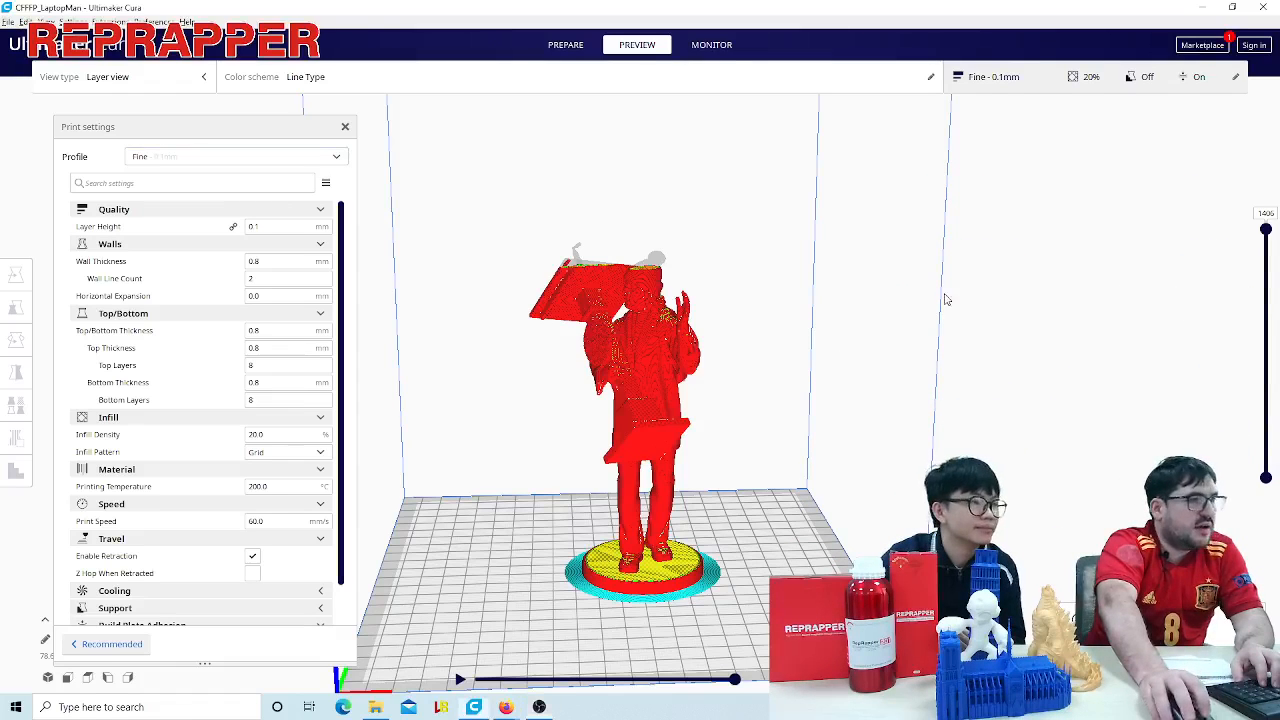
- Set the layer height back to 2 mm and reslice the figure for comparison
{"action": "double_click", "coordinate": [266, 227]}
{"action": "type", "text": "0"}
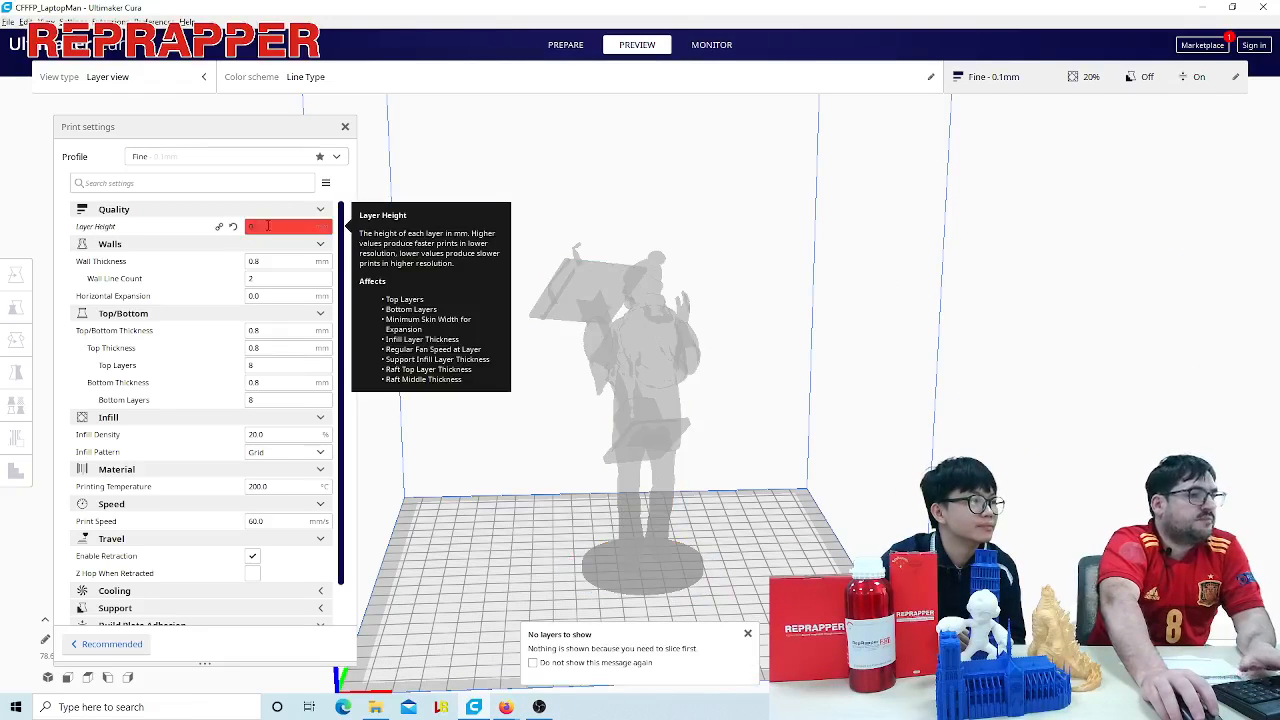
{"action": "type", "text": ".1"}
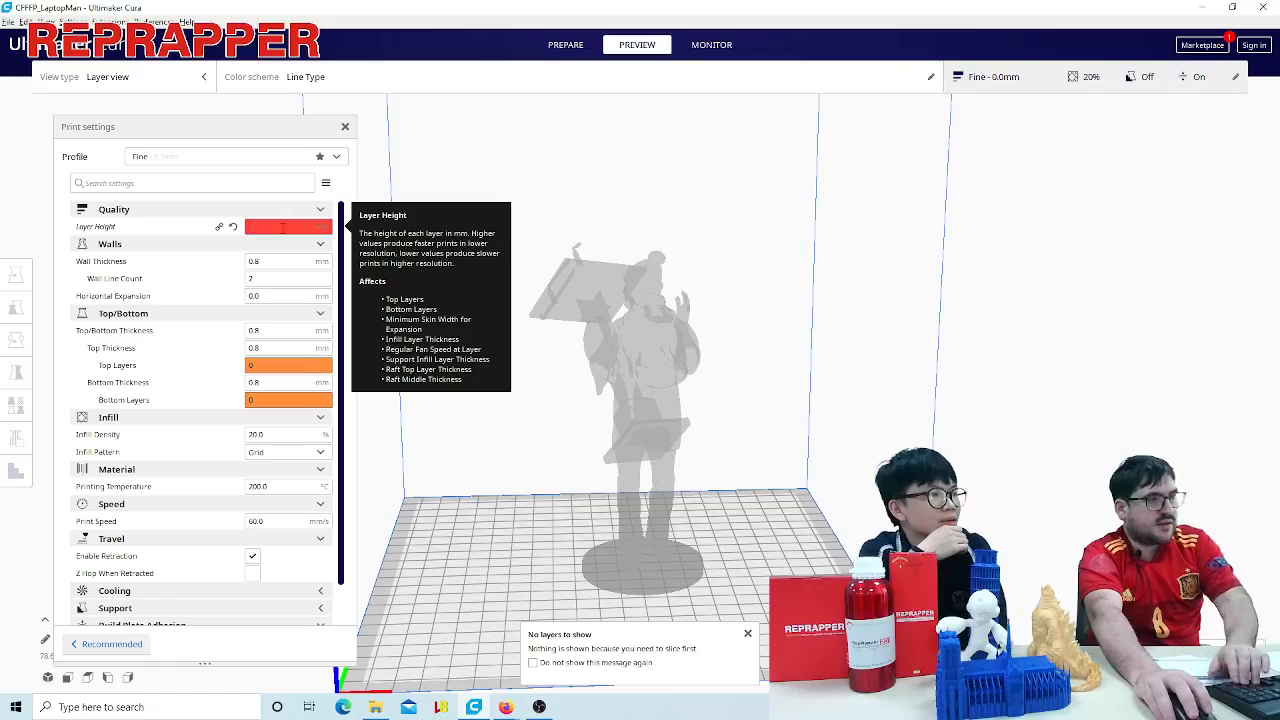
{"action": "type", "text": "2"}
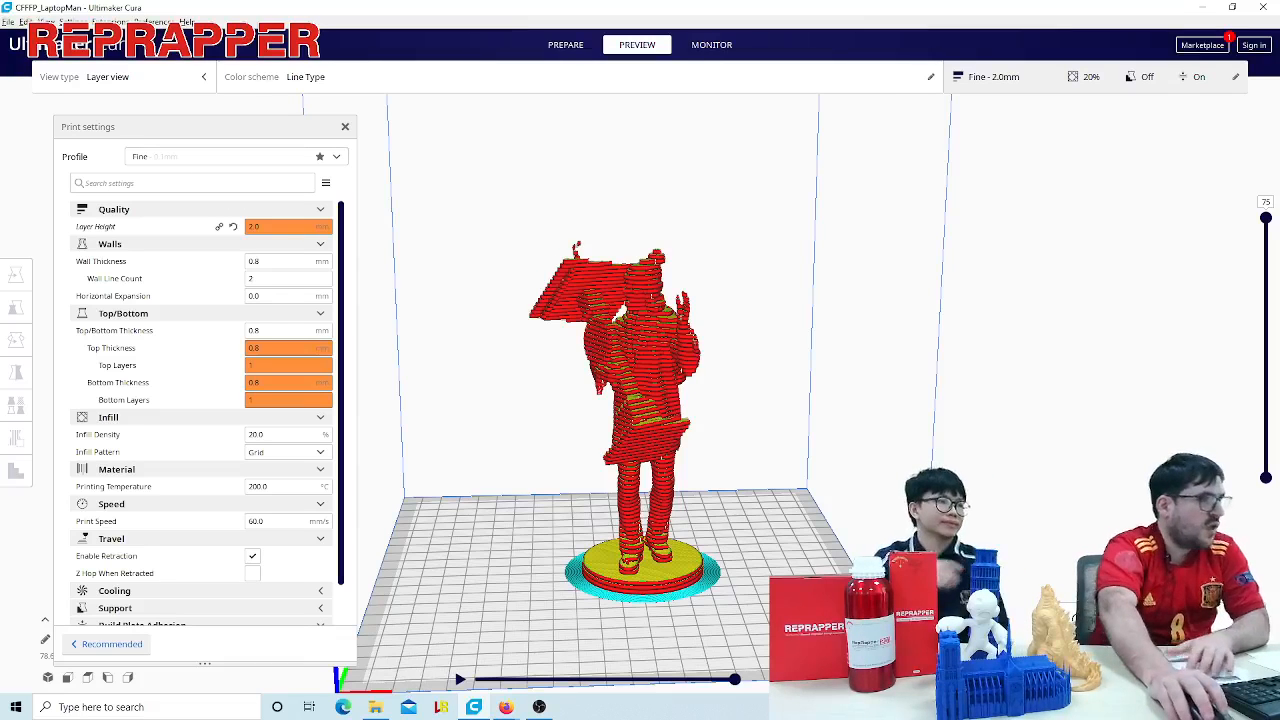
- Set the layer height to 0.3 mm, reslice the figure and look at its layers up close
{"action": "double_click", "coordinate": [276, 225]}
{"action": "type", "text": "0.2"}
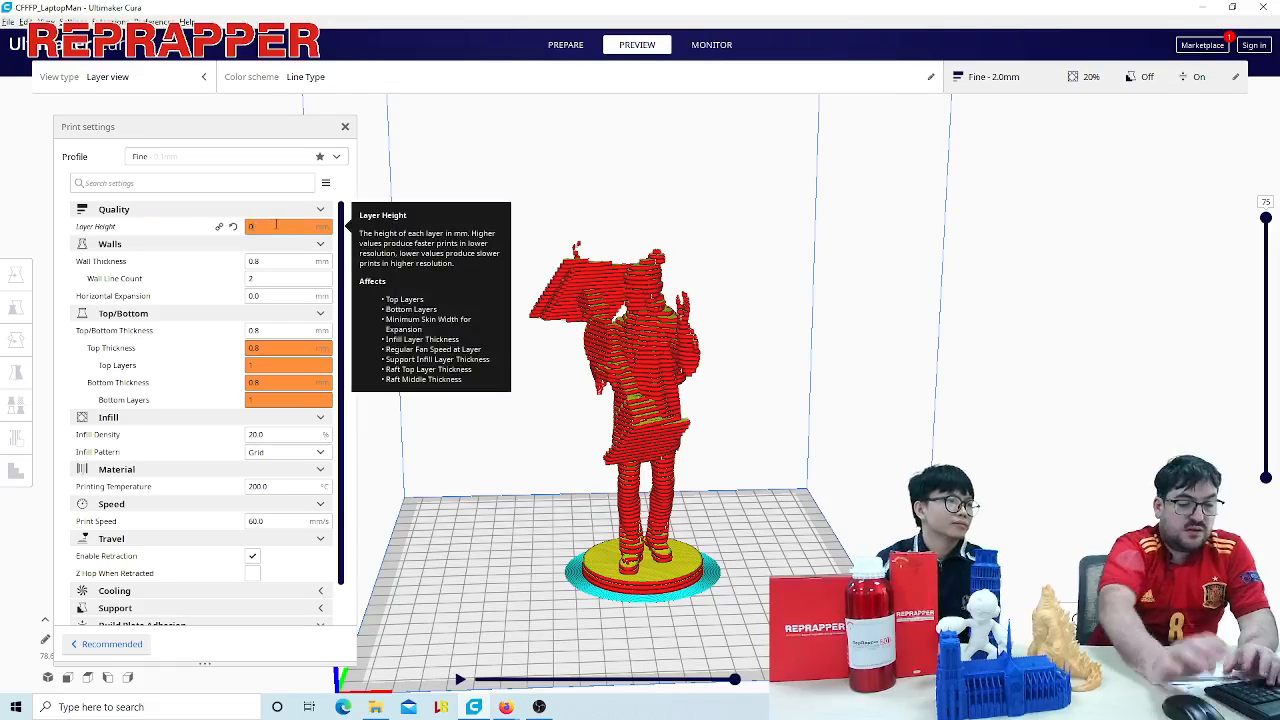
{"action": "type", "text": "3"}
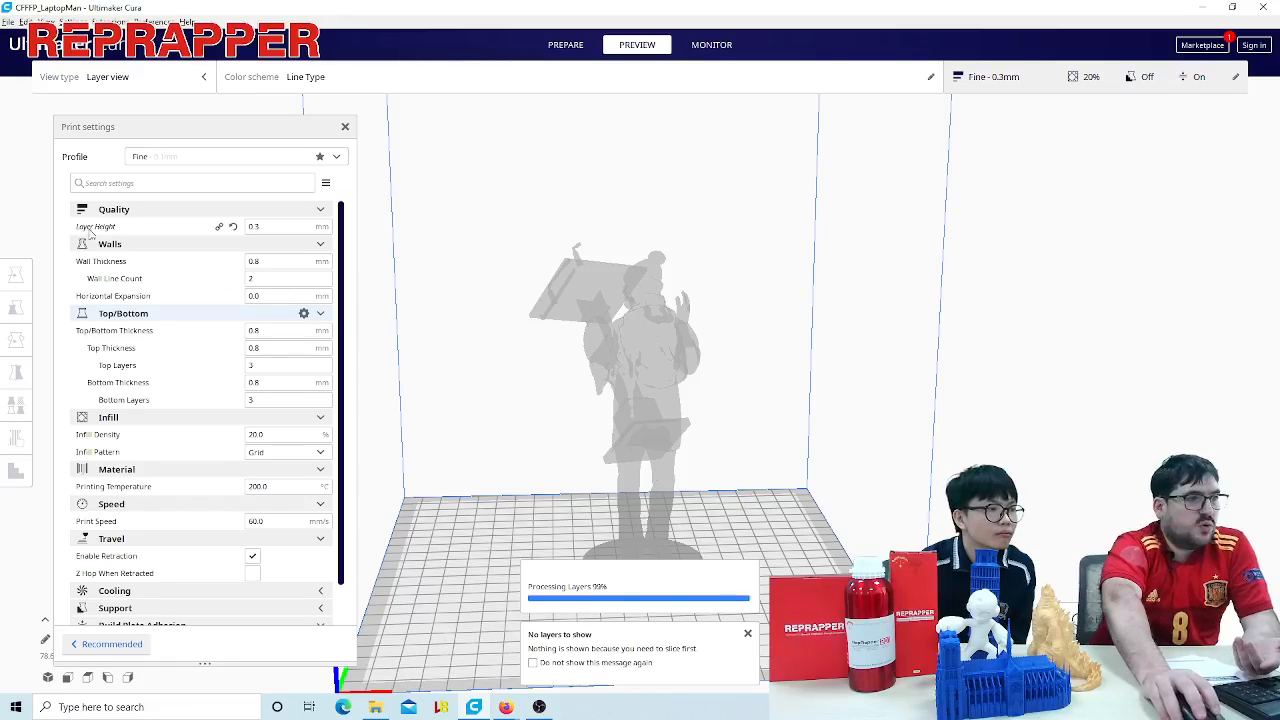
{"action": "mouse_move", "coordinate": [290, 228]}
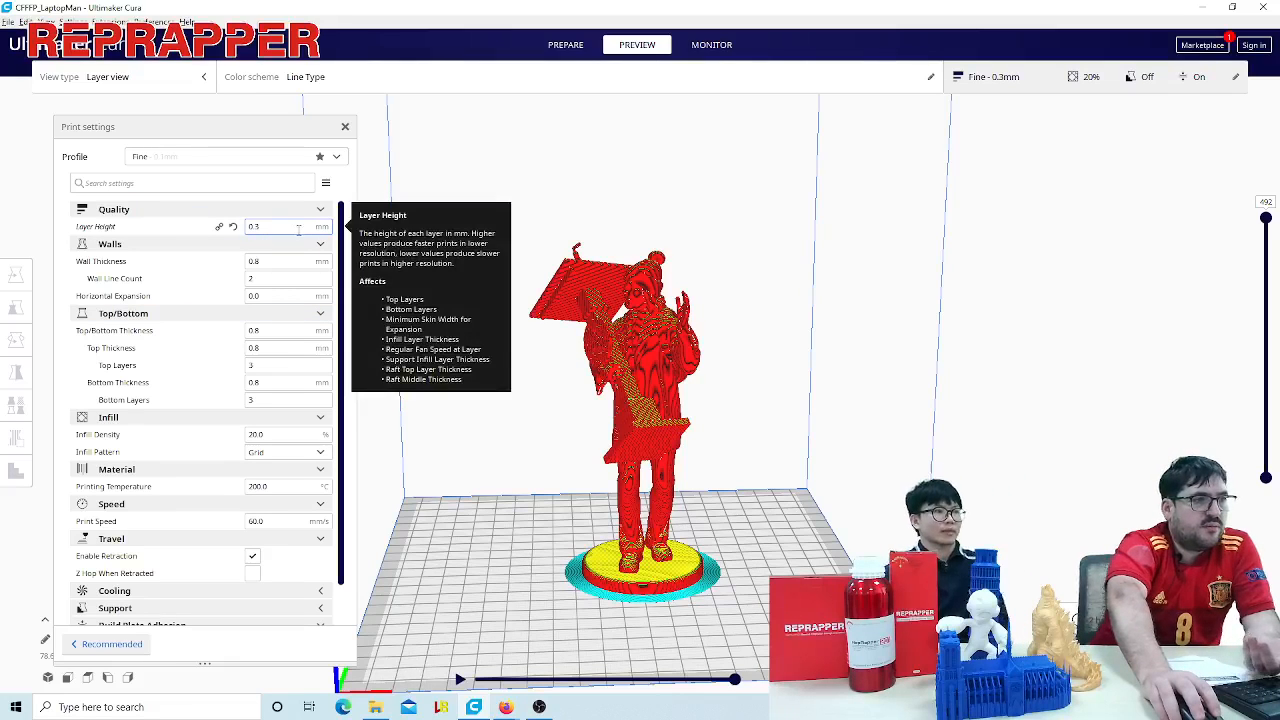
{"action": "right_click_drag", "start_coordinate": [805, 496], "coordinate": [787, 538]}
{"action": "scroll", "coordinate": [795, 500], "scroll_direction": "up", "scroll_amount": 8}
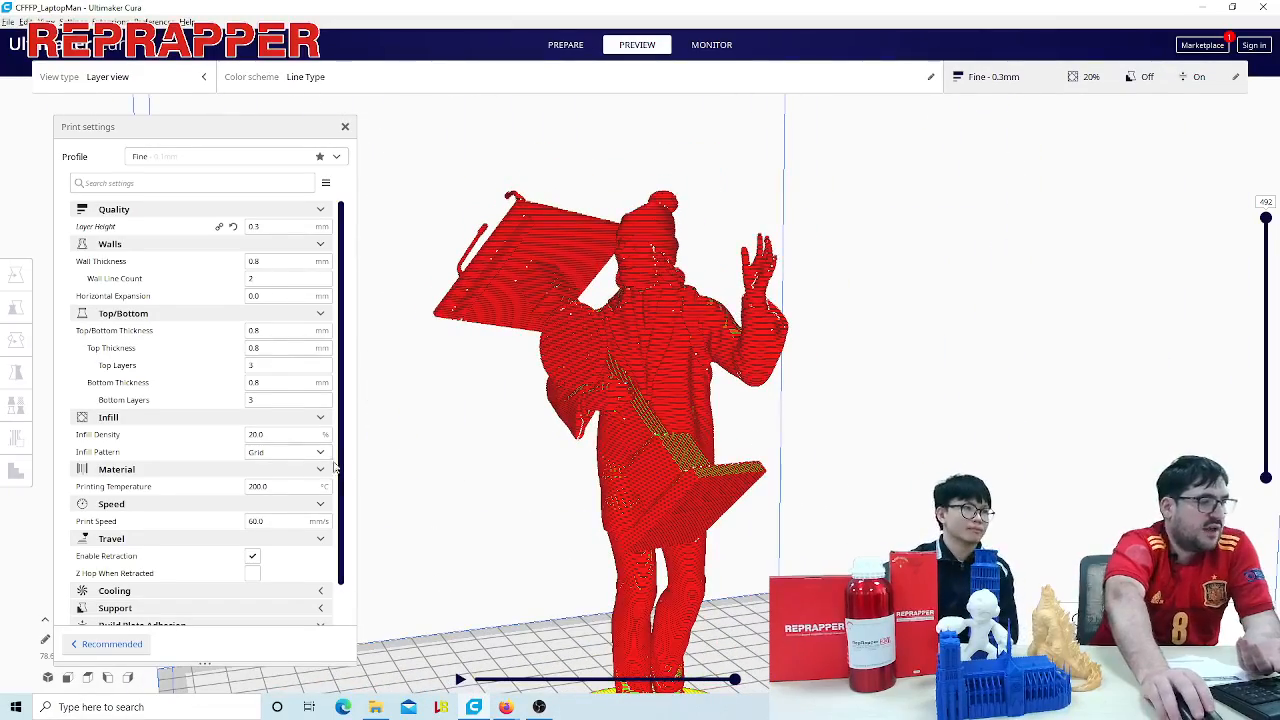
- Set the layer height to 0.2 mm and reslice the figure
{"action": "mouse_move", "coordinate": [310, 279]}
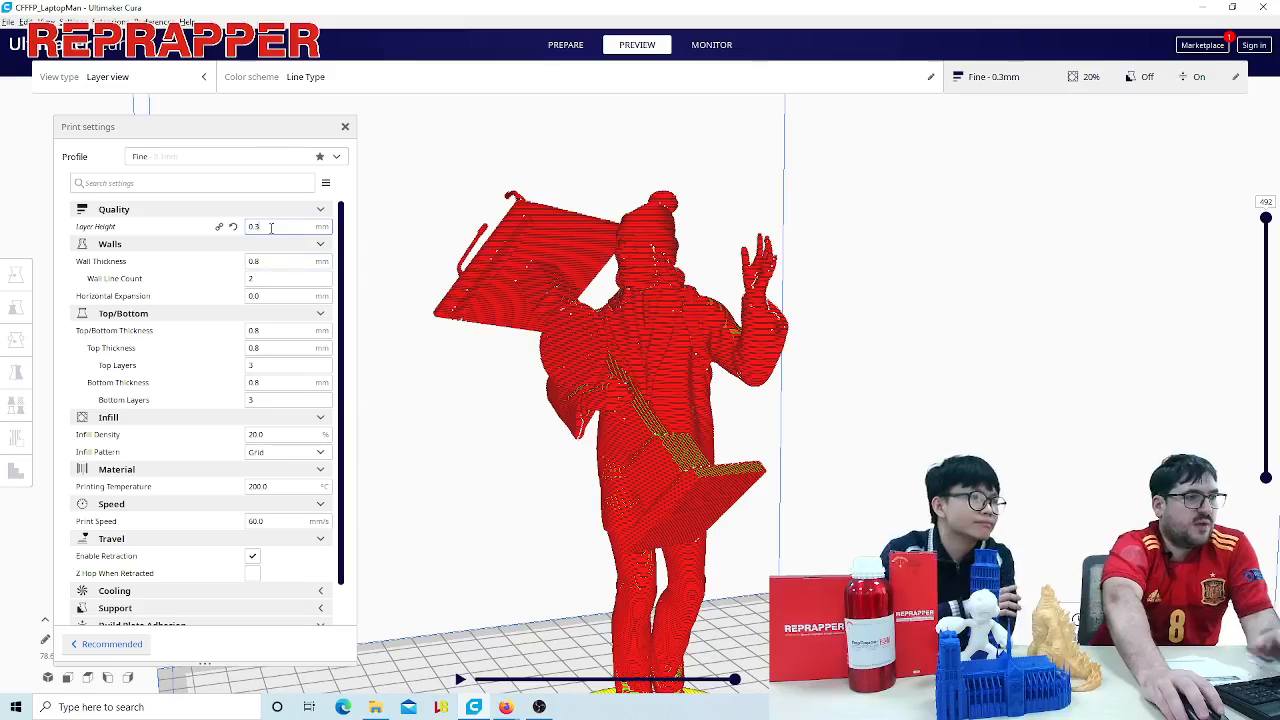
{"action": "mouse_move", "coordinate": [283, 227]}
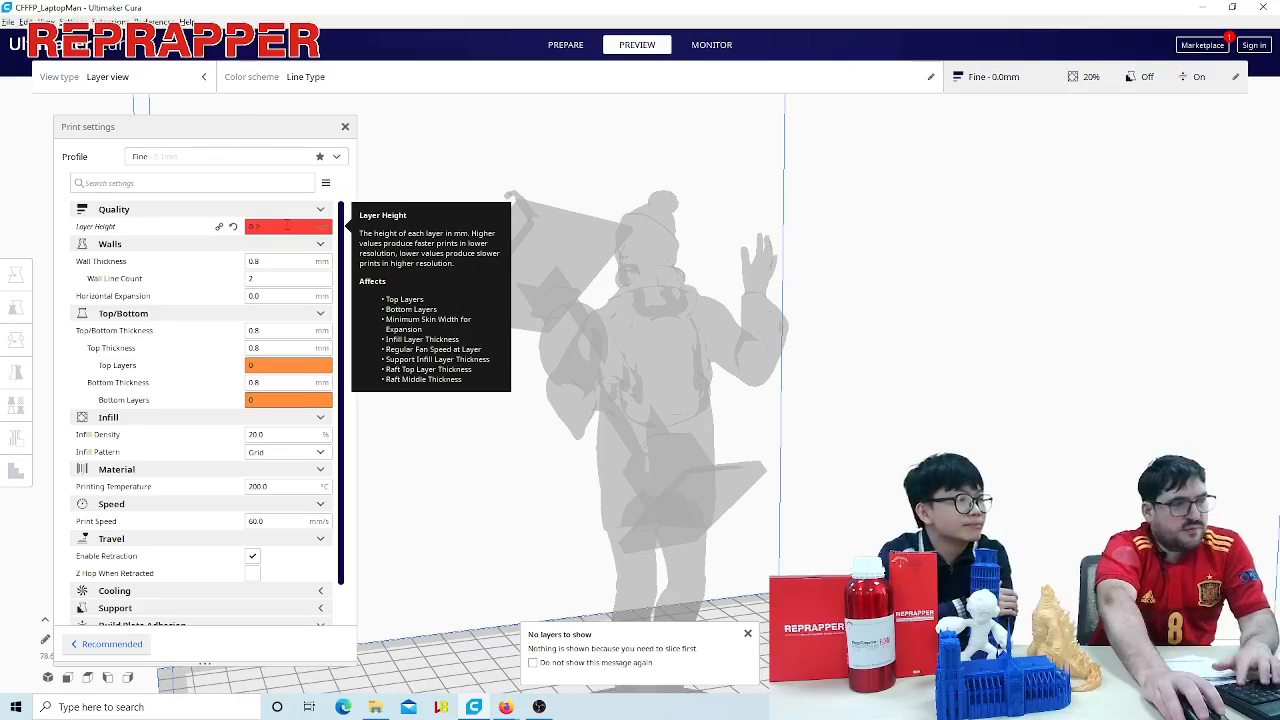
{"action": "type", "text": "2"}
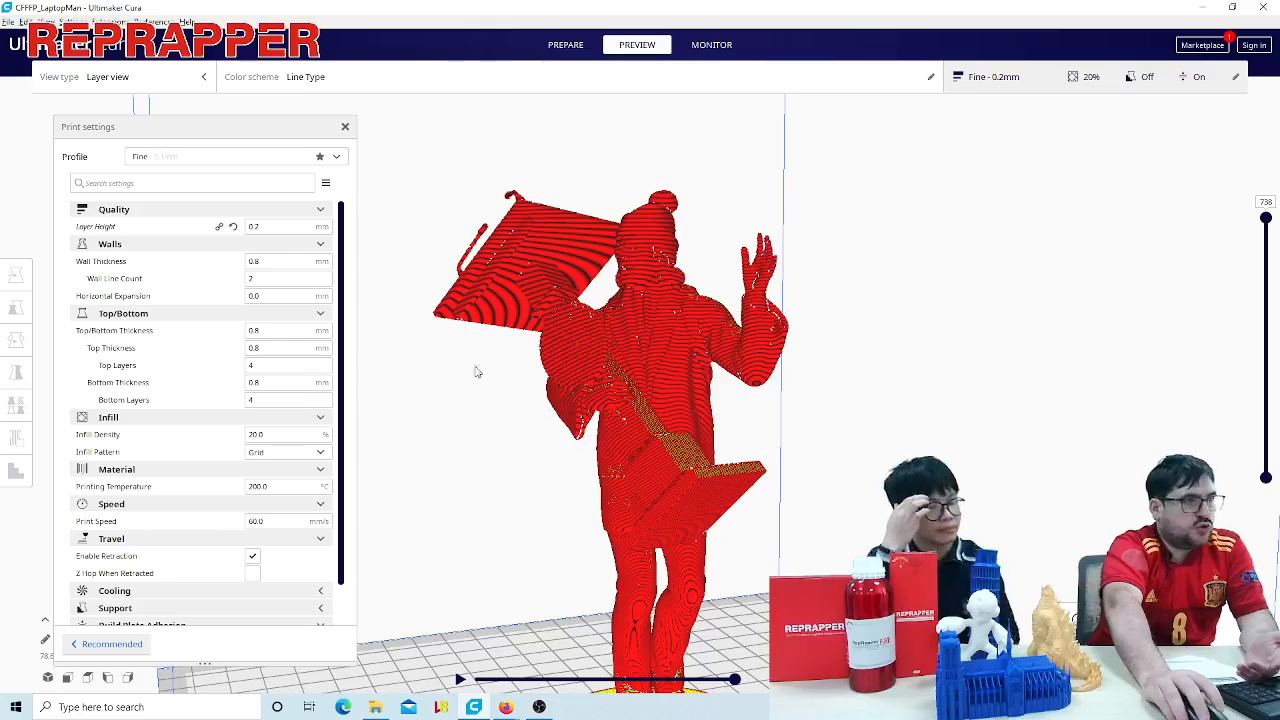
- Change the layer height to 0.1 mm and set it back to 0.2 mm
{"action": "left_click", "coordinate": [281, 226]}
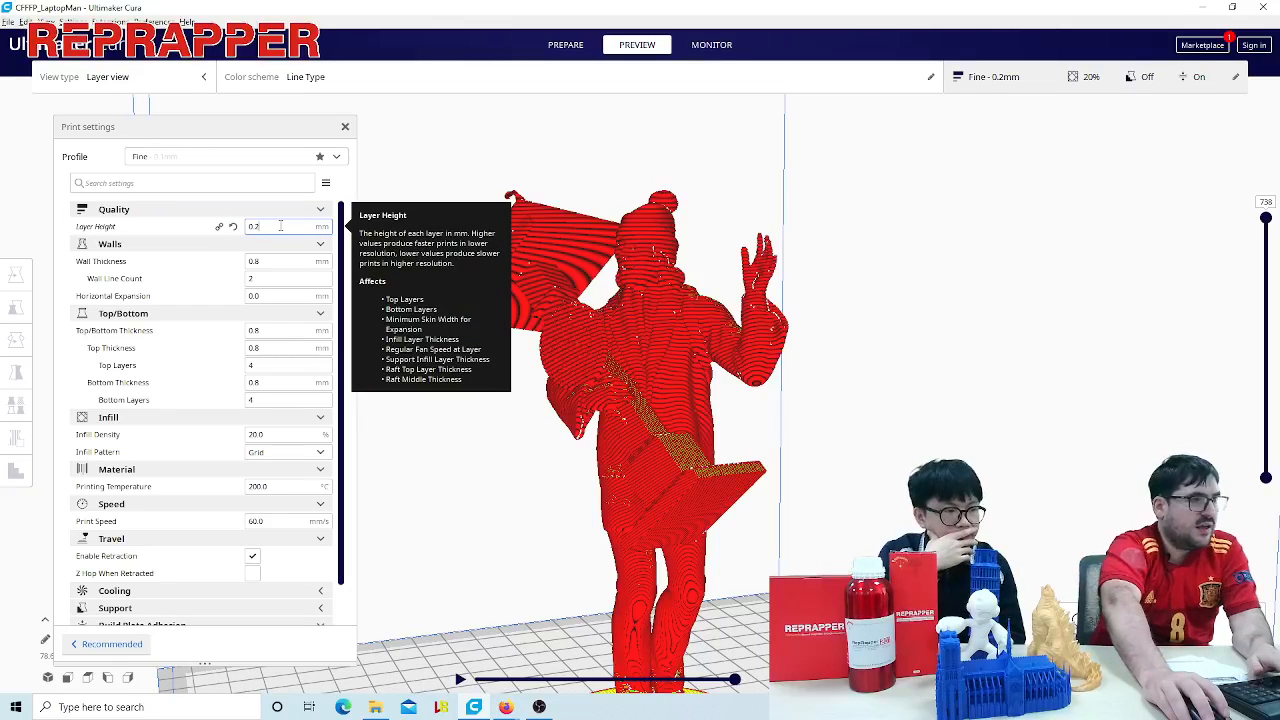
{"action": "key", "text": "BackSpace"}
{"action": "key", "text": "BackSpace"}
{"action": "type", "text": ".1"}
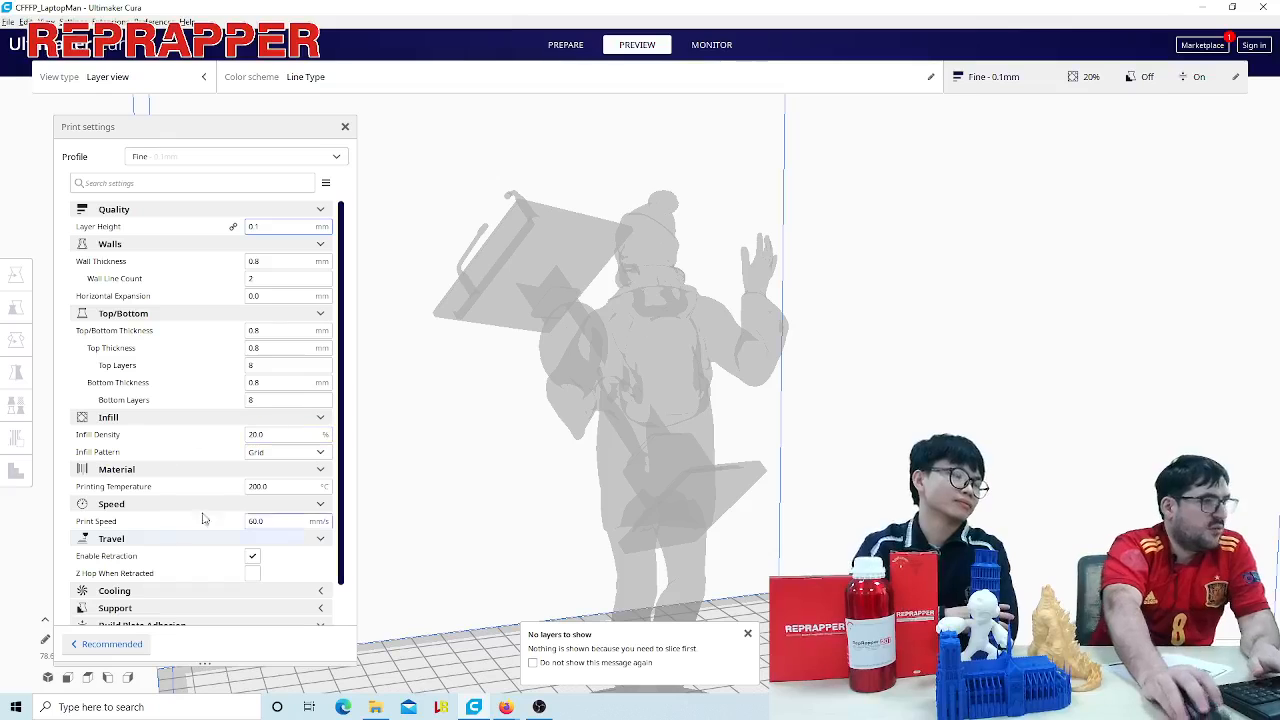
{"action": "key", "text": "BackSpace"}
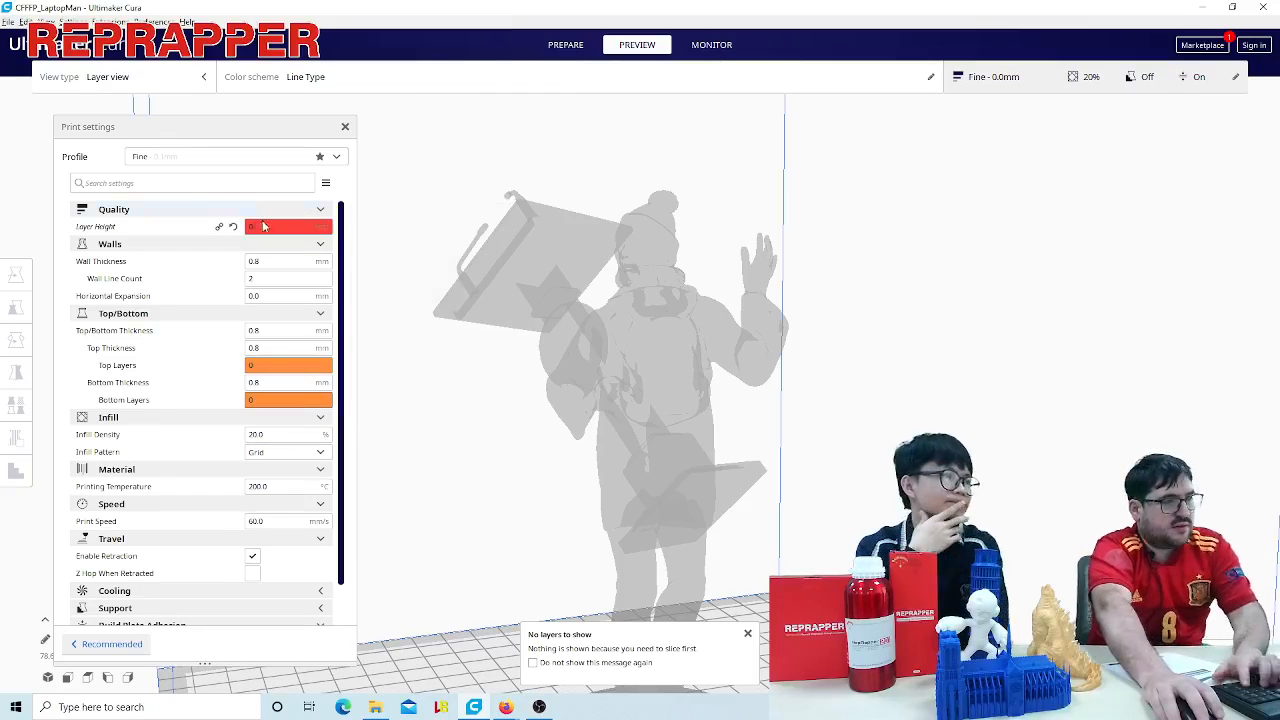
{"action": "type", "text": "2"}
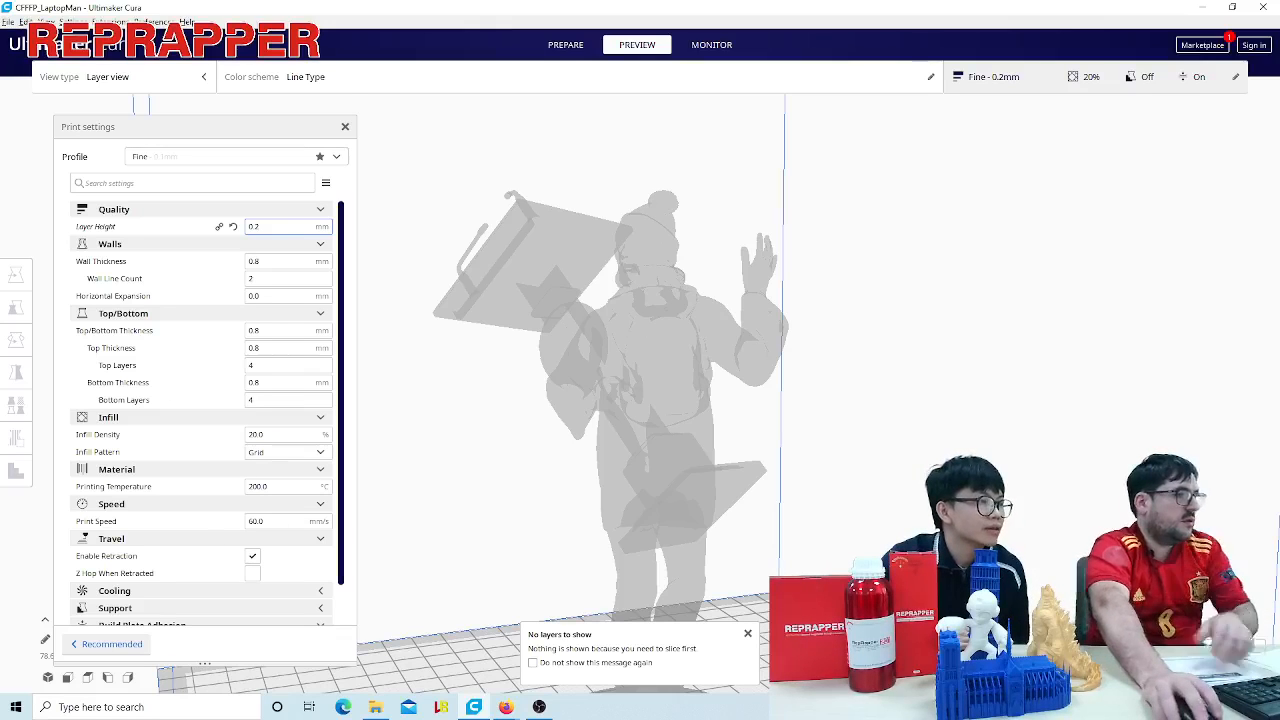
- Switch to File Explorer, open the layer-height folder and view 3d-printing-layer-height.jpg enlarged
{"action": "left_click", "coordinate": [387, 706]}
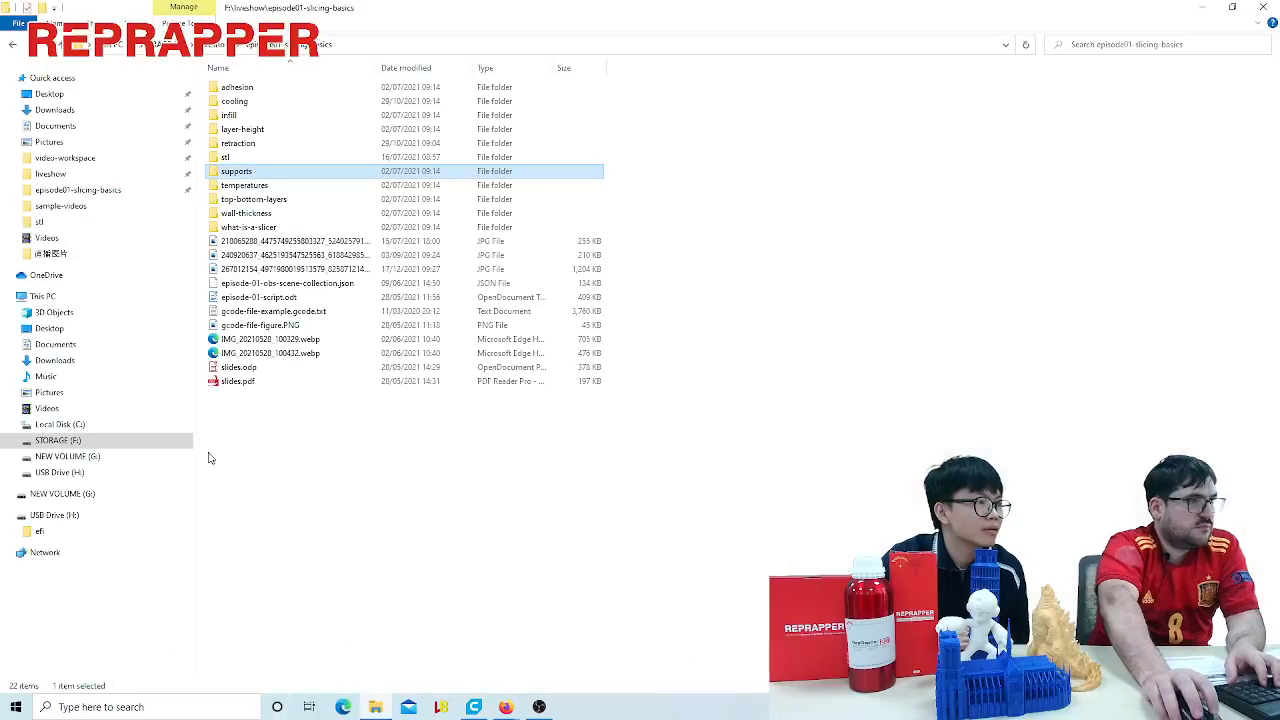
{"action": "left_click", "coordinate": [254, 200]}
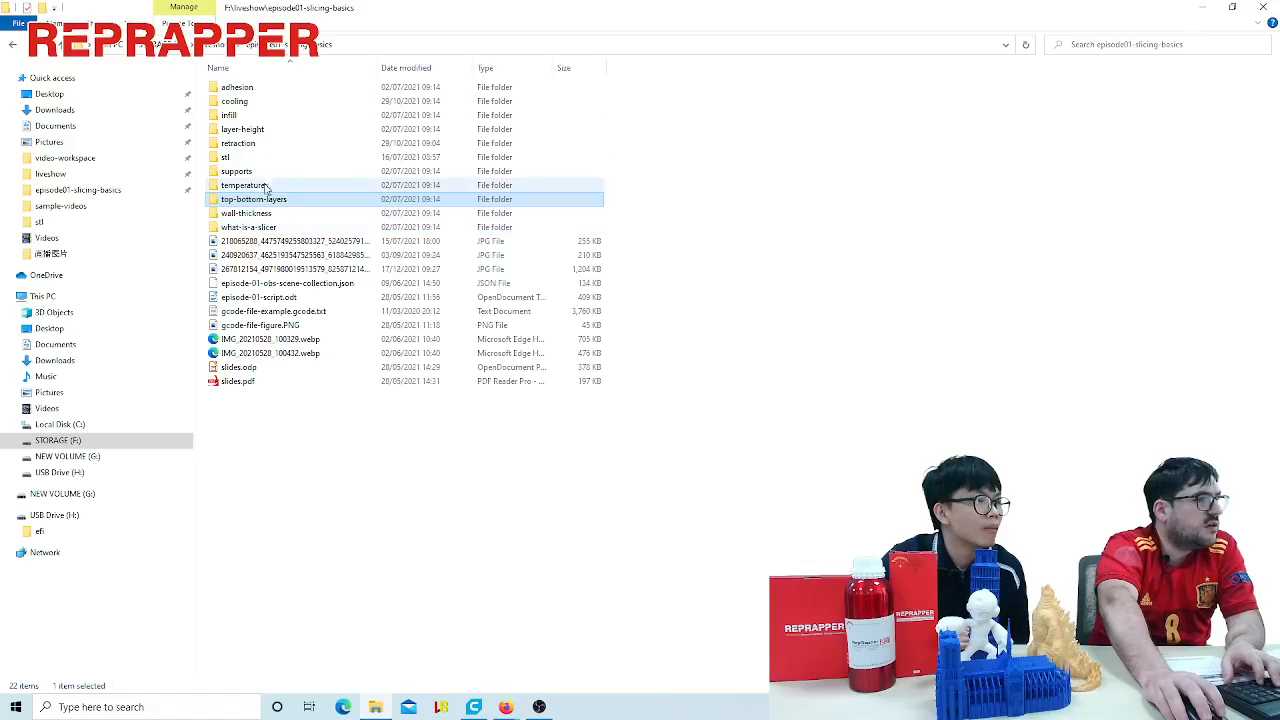
{"action": "double_click", "coordinate": [250, 129]}
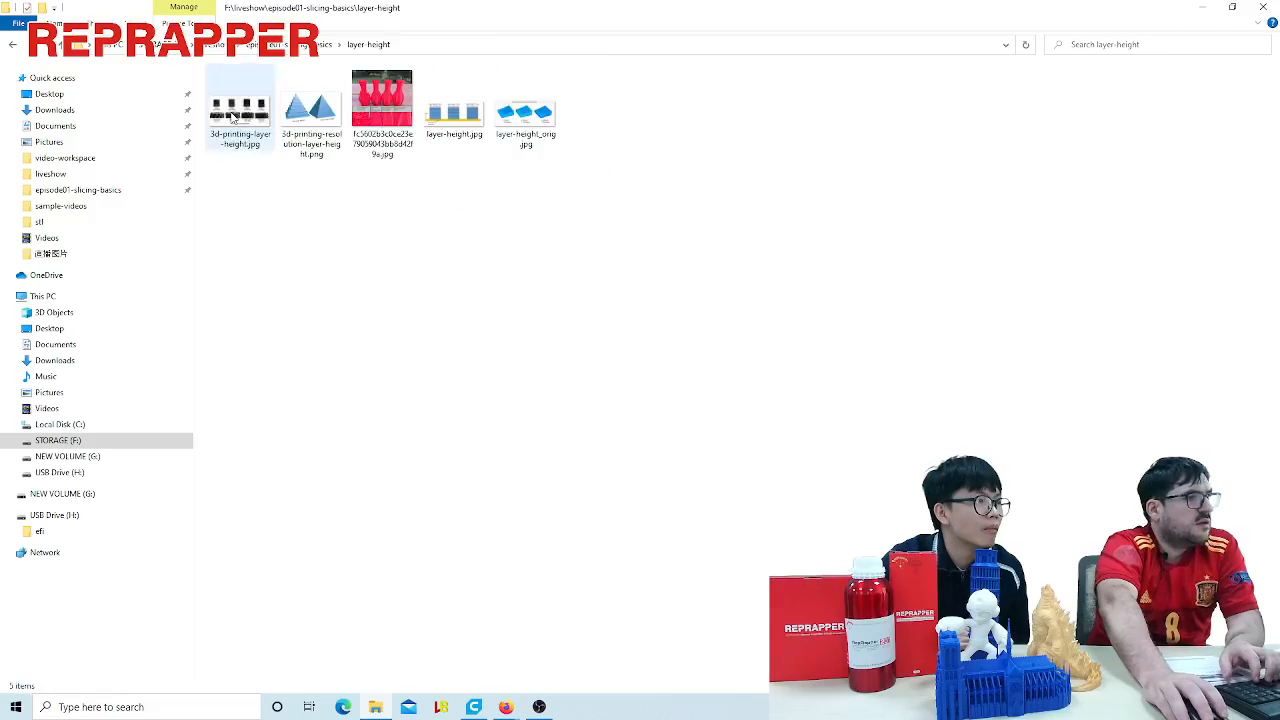
{"action": "double_click", "coordinate": [236, 115]}
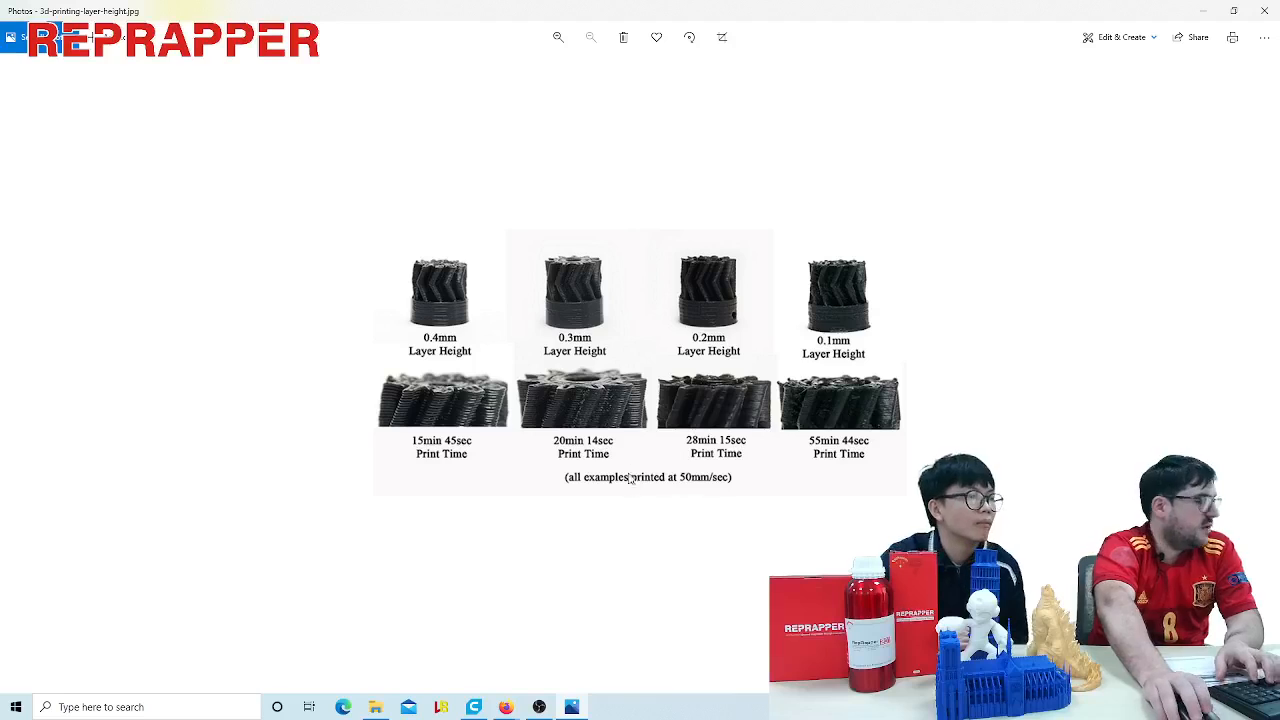
{"action": "scroll", "coordinate": [630, 478], "scroll_direction": "up", "scroll_amount": 3, "text": "ctrl"}
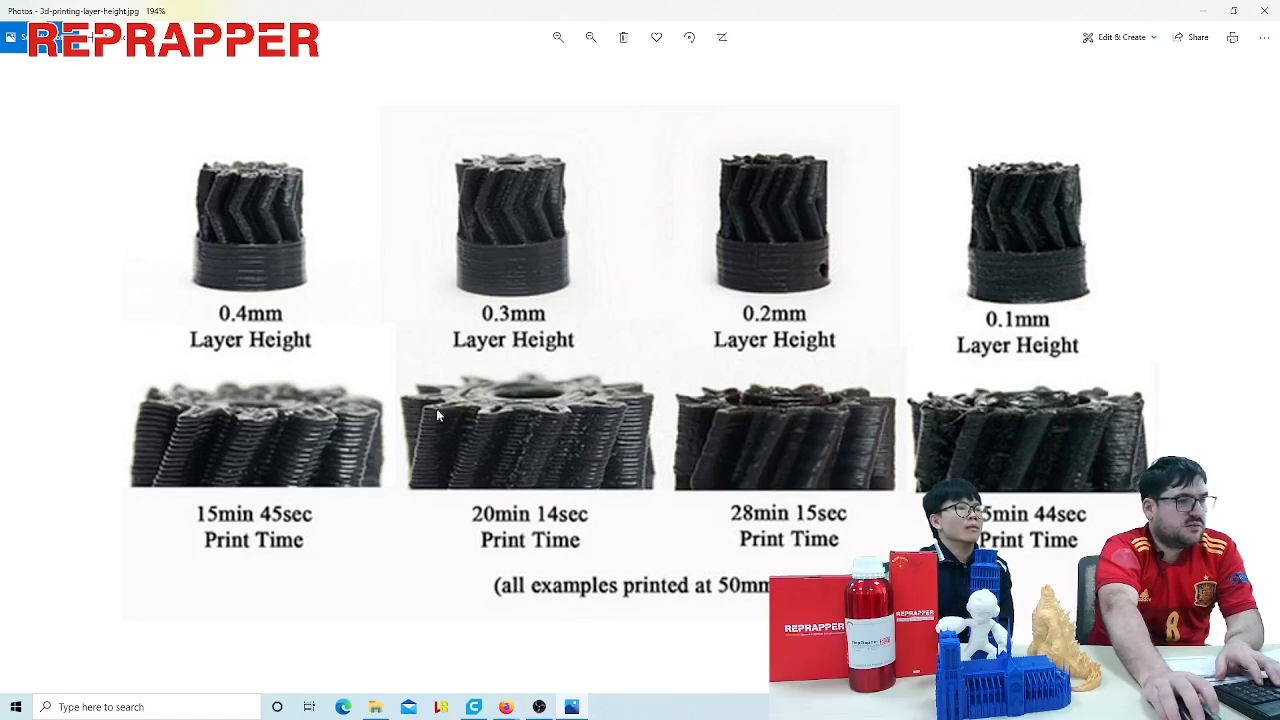
- Browse the remaining layer-height images, including the tall and short layer pyramids and the layer count diagram, and close the image viewer
{"action": "key", "text": "Right"}
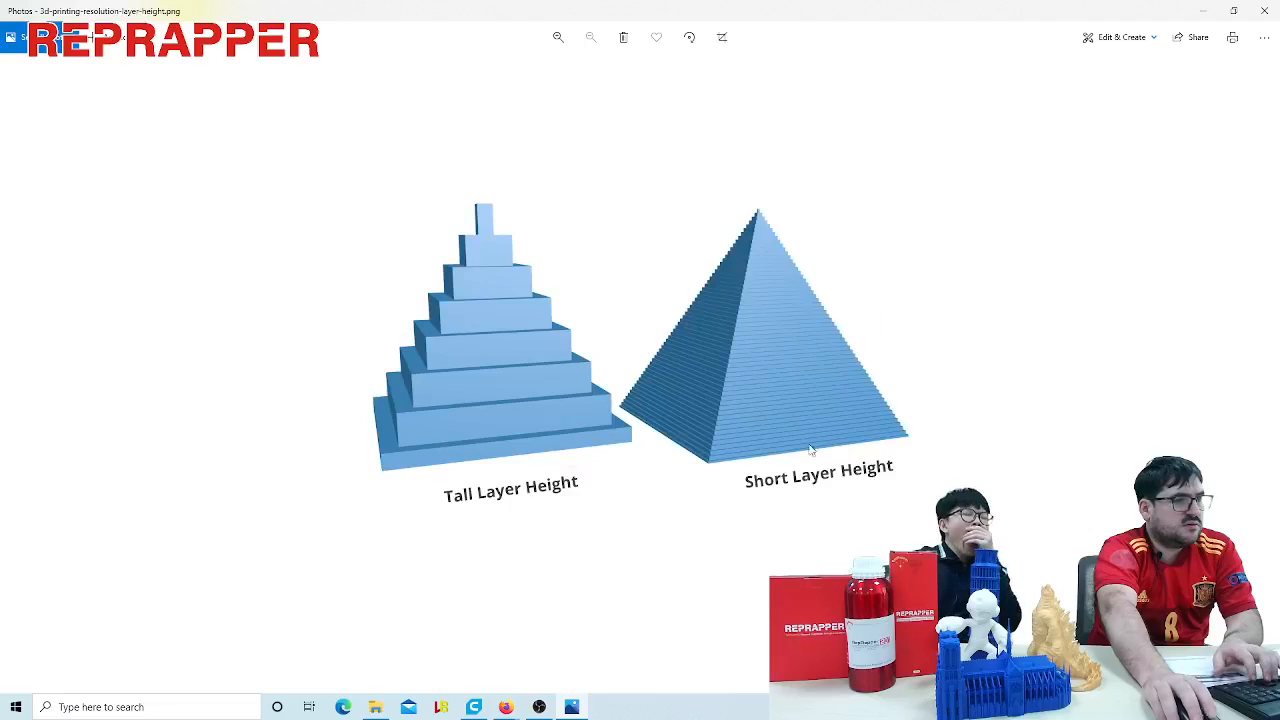
{"action": "scroll", "coordinate": [811, 451], "scroll_direction": "up", "scroll_amount": 2, "text": "ctrl"}
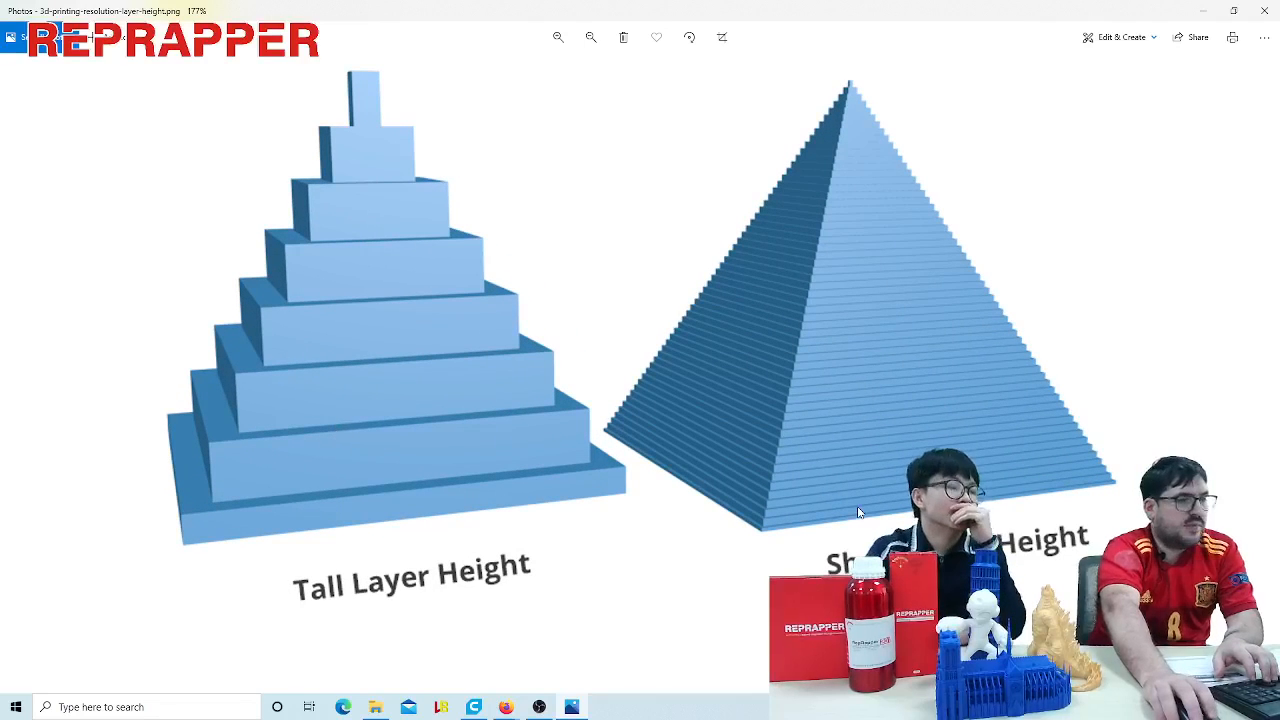
{"action": "scroll", "coordinate": [879, 505], "scroll_direction": "down", "scroll_amount": 2, "text": "ctrl"}
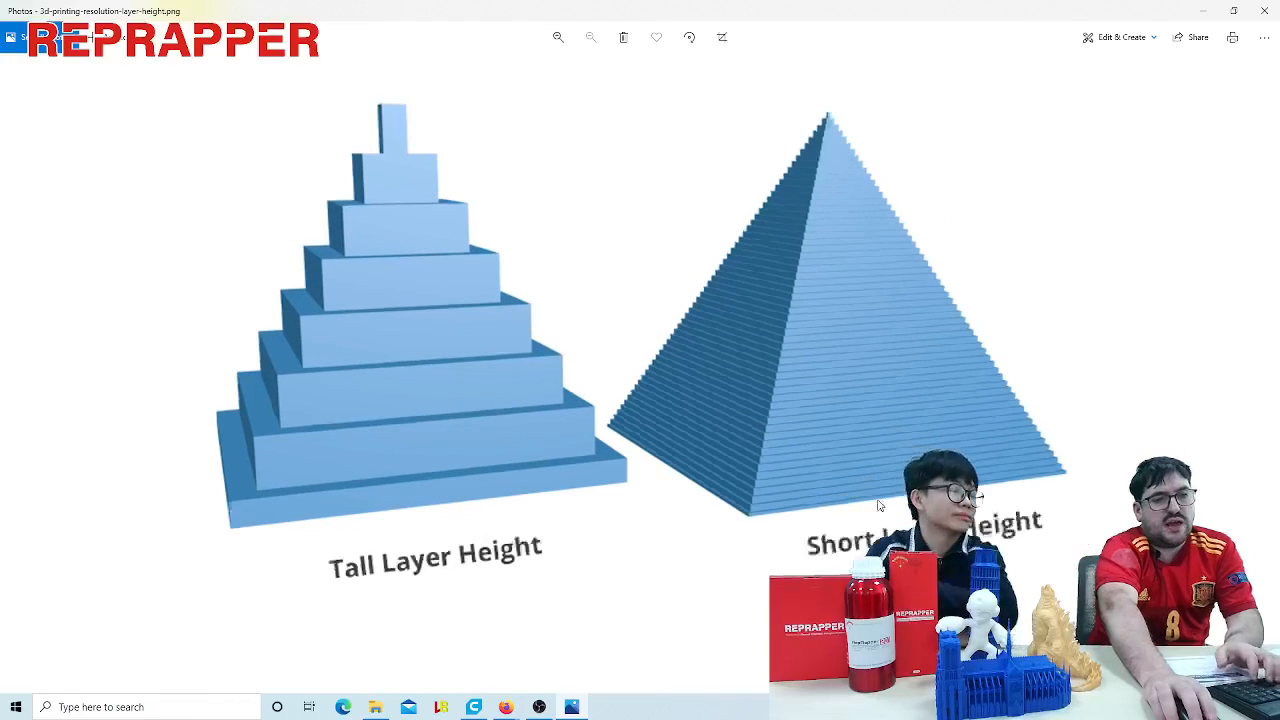
{"action": "key", "text": "Right"}
{"action": "key", "text": "Right"}
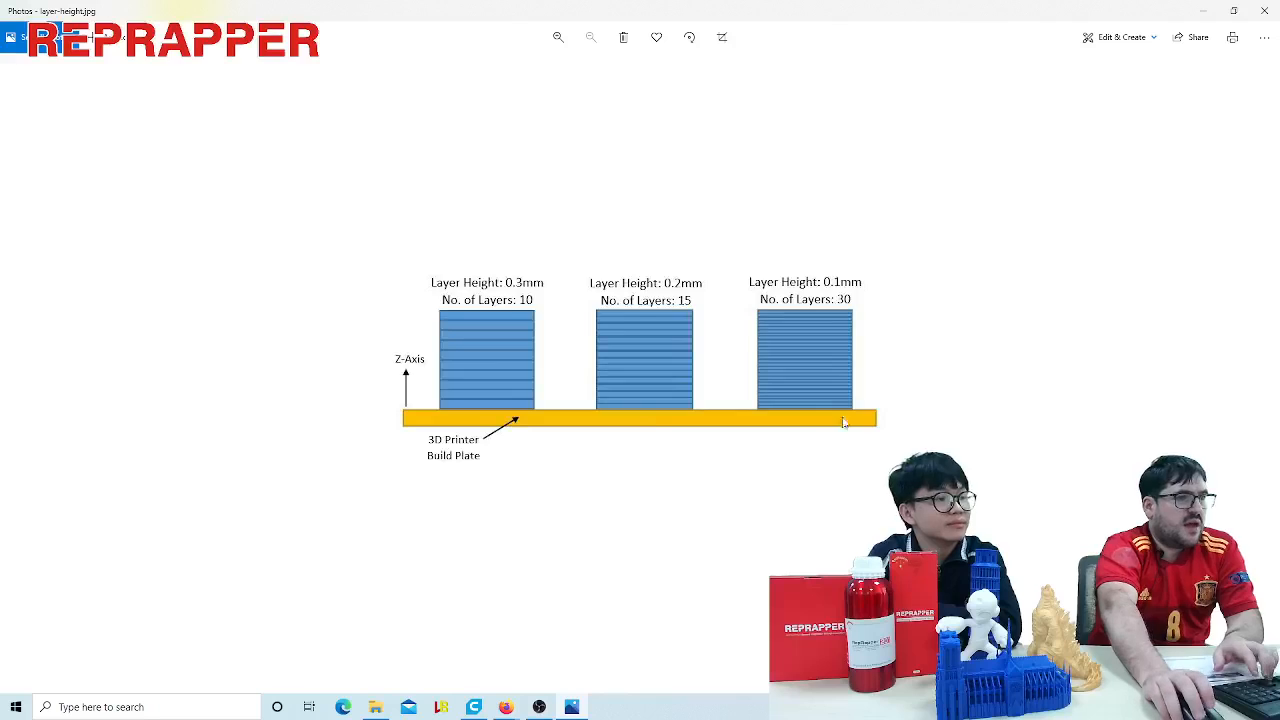
{"action": "key", "text": "Right"}
{"action": "key", "text": "Left"}
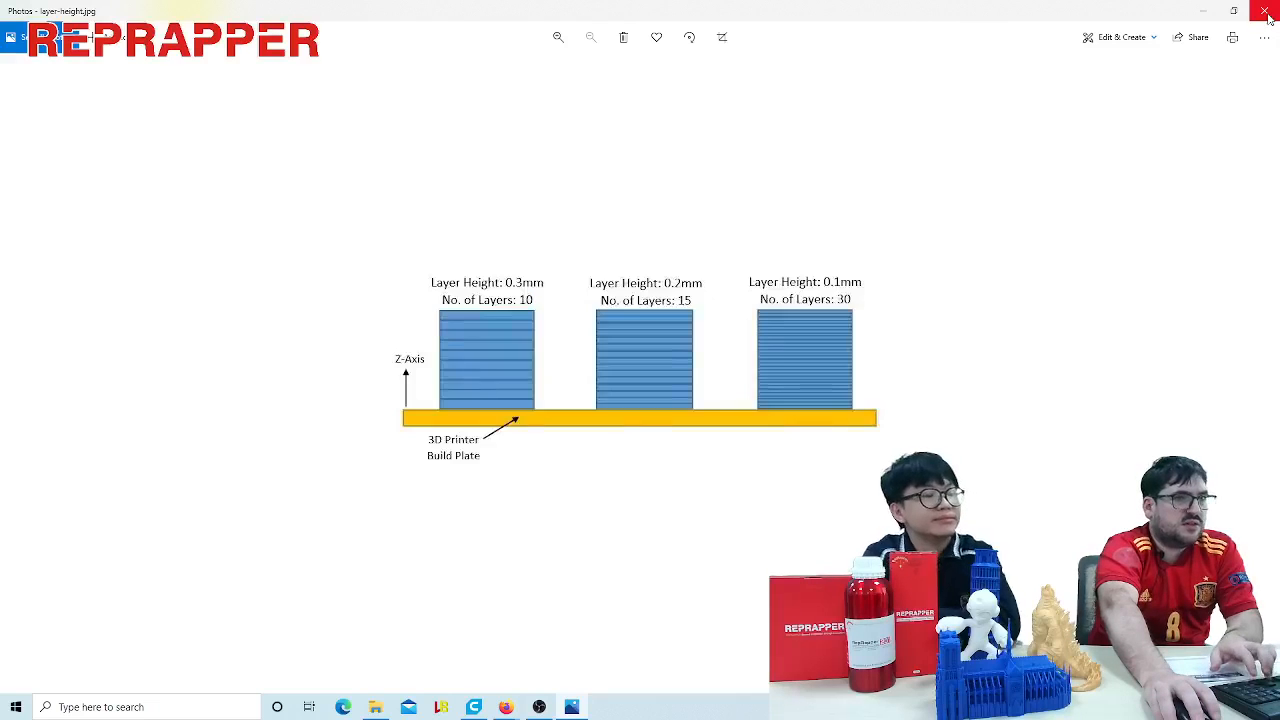
{"action": "key", "text": "Right"}
{"action": "left_click", "coordinate": [1267, 17]}
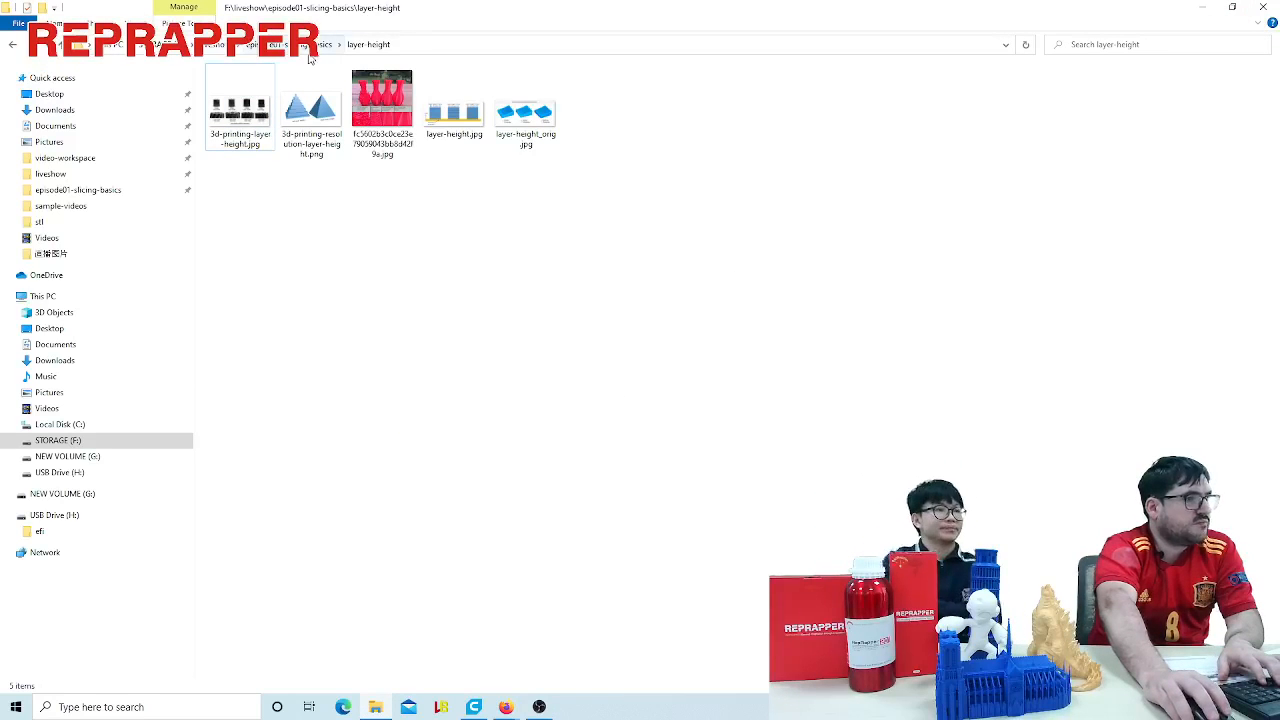
- Switch back to Cura and delete the LaptopMan figure from the build plate
{"action": "left_click", "coordinate": [473, 707]}
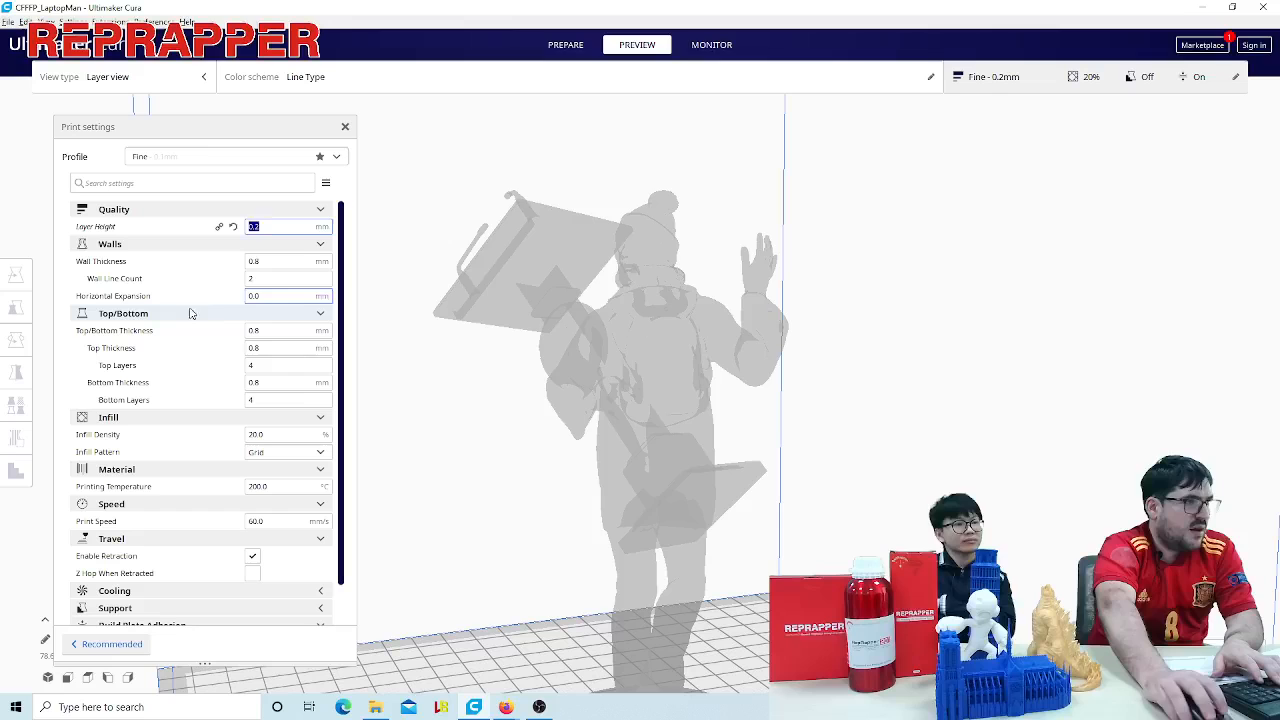
{"action": "left_click", "coordinate": [727, 328]}
{"action": "key", "text": "Delete"}
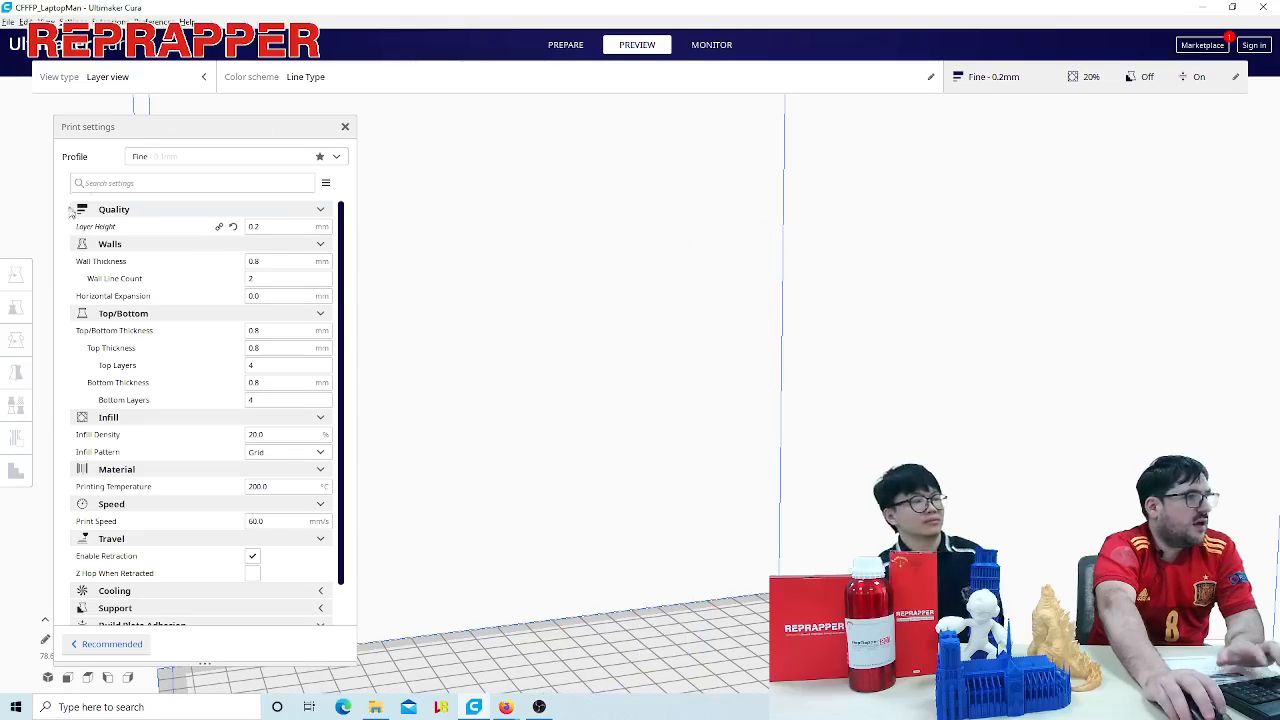
- Return to the Prepare stage and load calicat.stl from the stl folder
{"action": "left_click", "coordinate": [545, 50]}
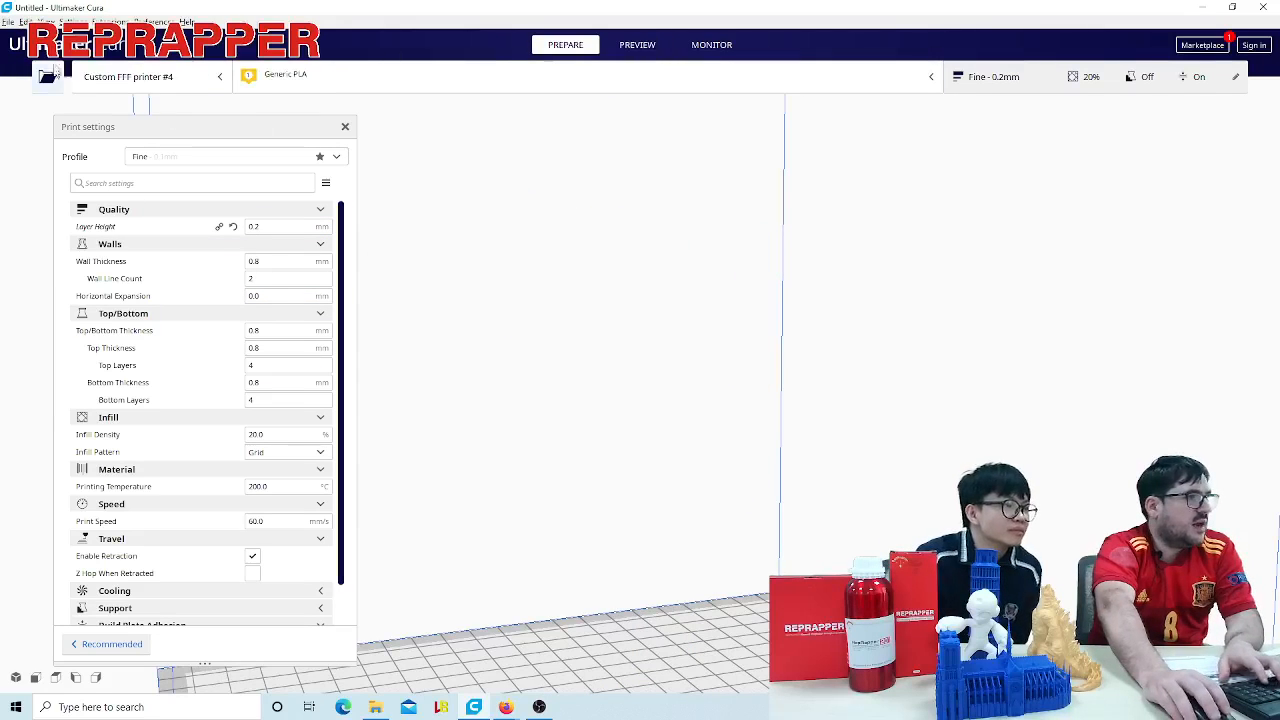
{"action": "left_click", "coordinate": [47, 76]}
{"action": "left_click", "coordinate": [245, 139]}
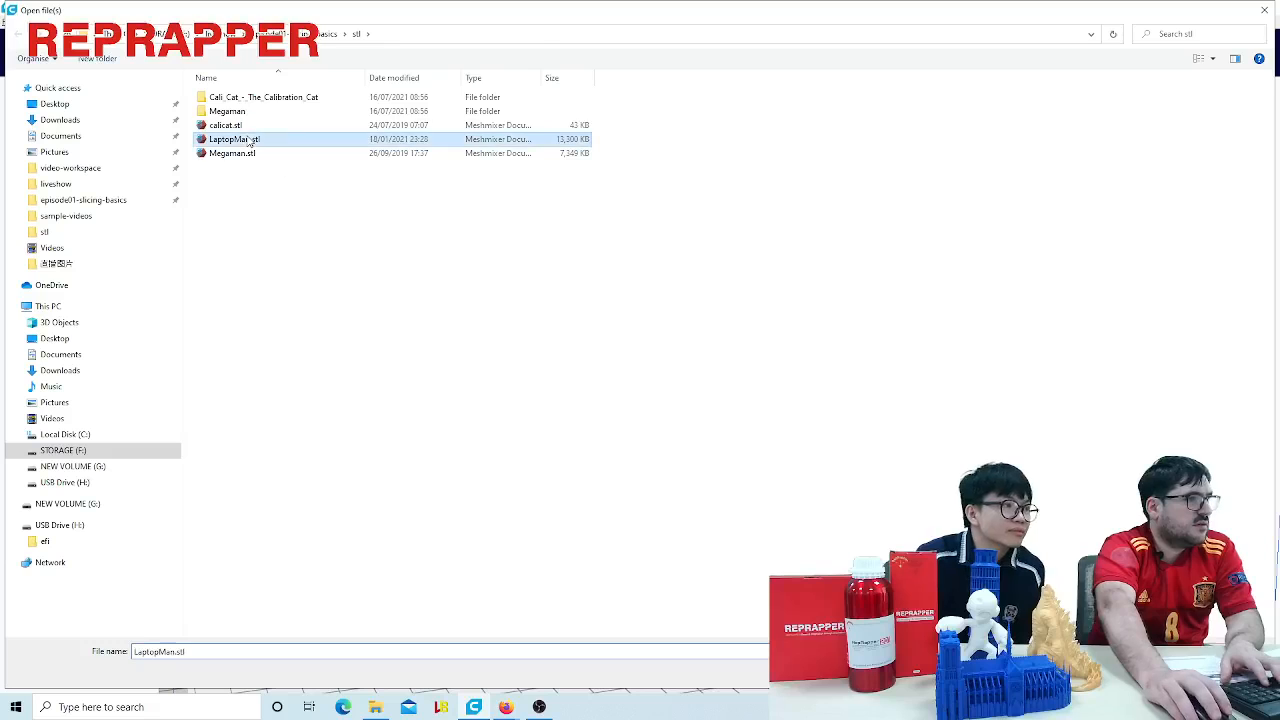
{"action": "double_click", "coordinate": [249, 126]}
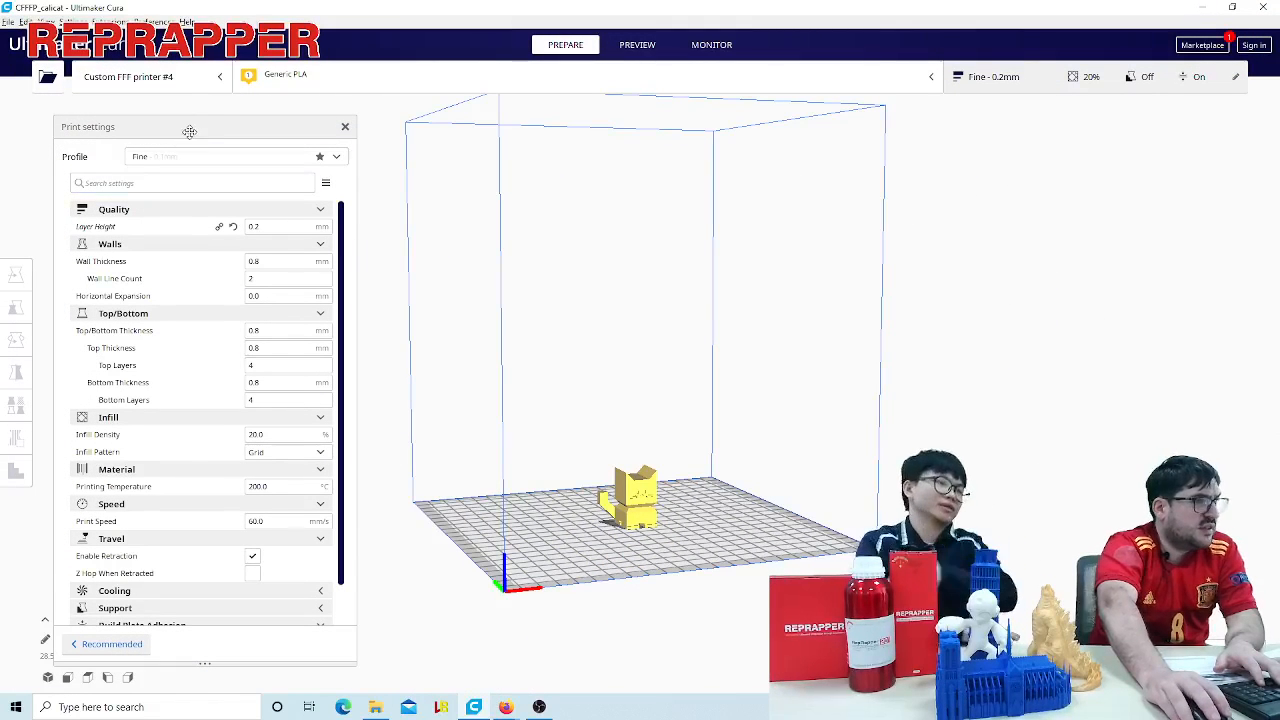
- Scale the cat model up uniformly to about 71.5 x 71.4 x 87.7 mm
{"action": "left_click_drag", "start_coordinate": [189, 131], "coordinate": [172, 118]}
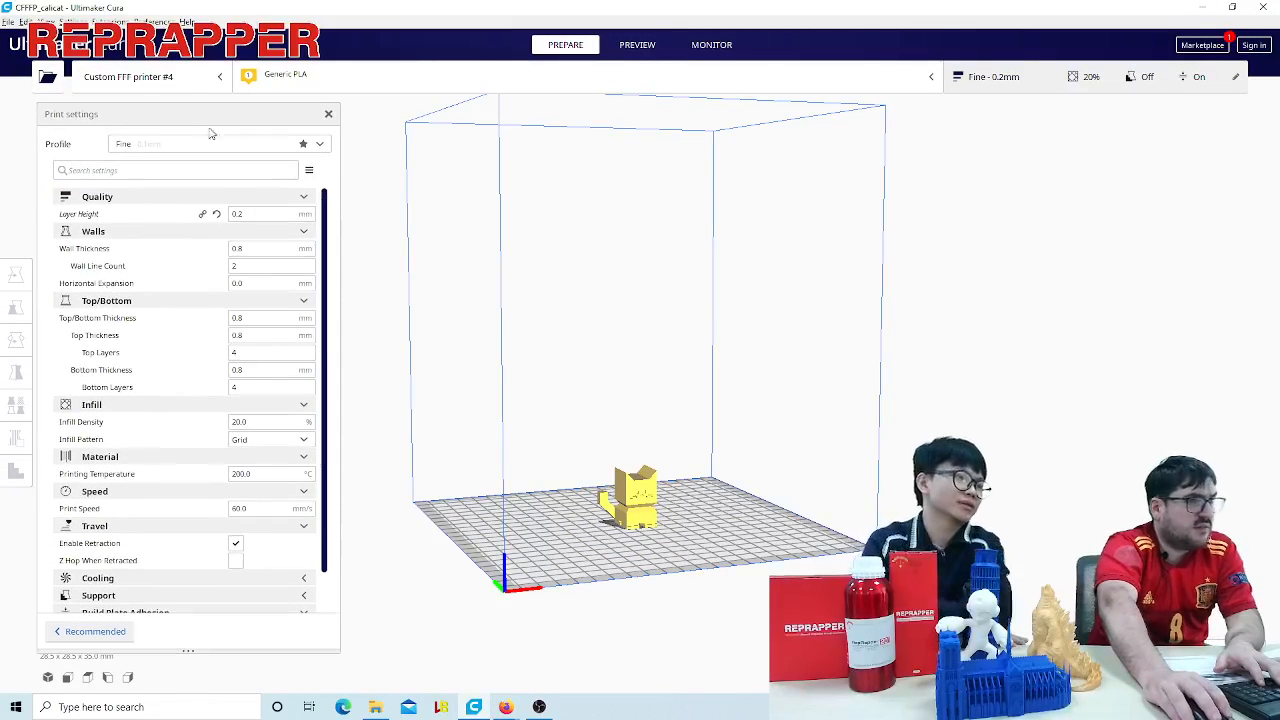
{"action": "left_click", "coordinate": [636, 488]}
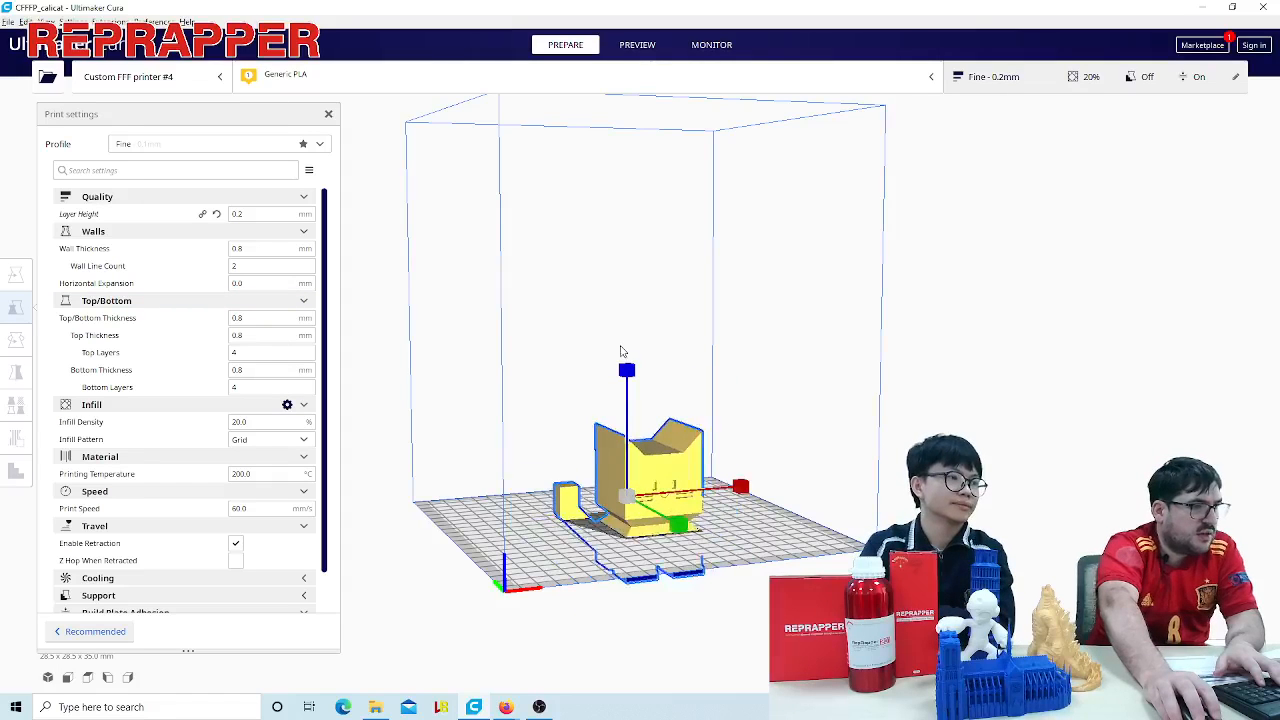
{"action": "right_click_drag", "start_coordinate": [717, 600], "coordinate": [570, 598]}
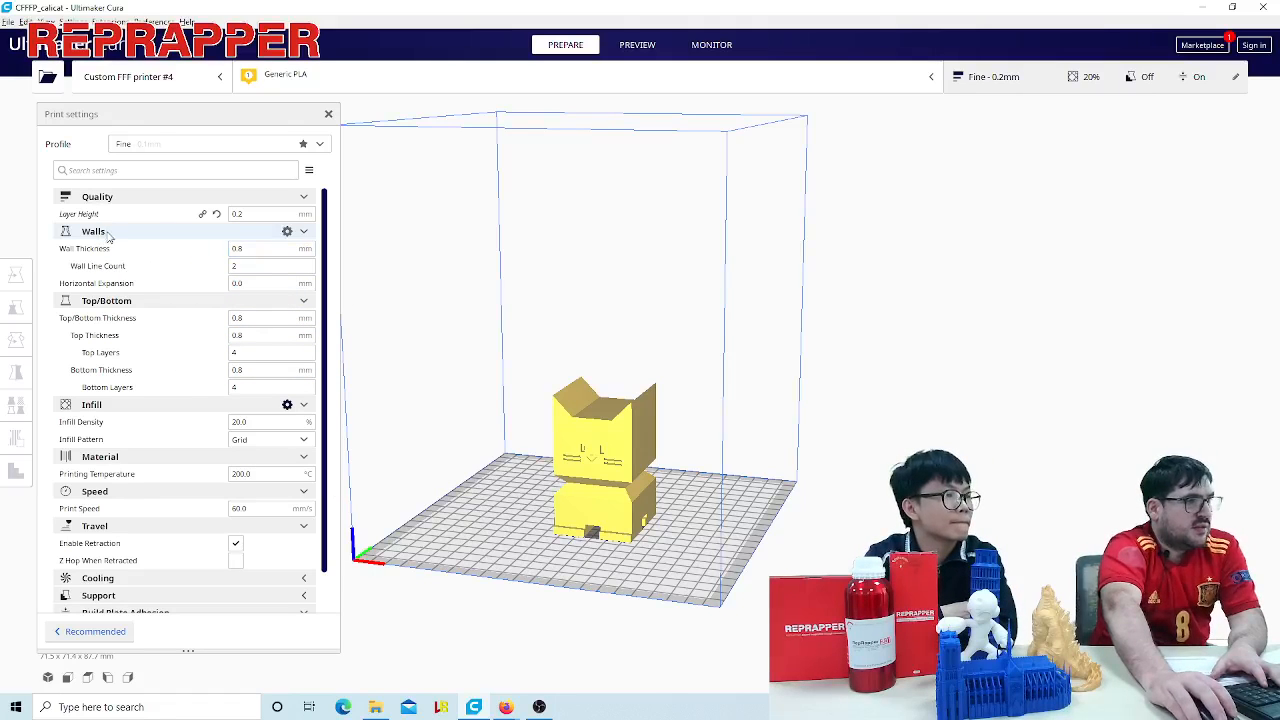
{"action": "right_click_drag", "start_coordinate": [526, 520], "coordinate": [665, 570]}
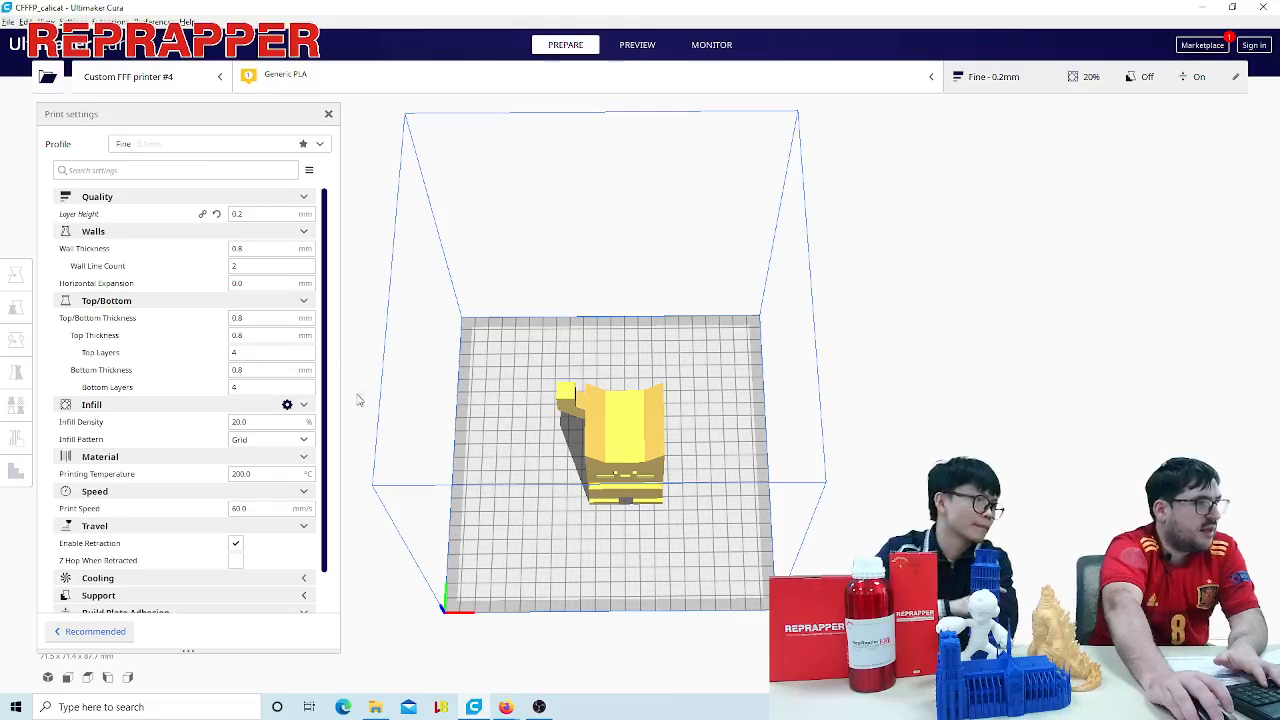
{"action": "right_click_drag", "start_coordinate": [506, 509], "coordinate": [716, 430]}
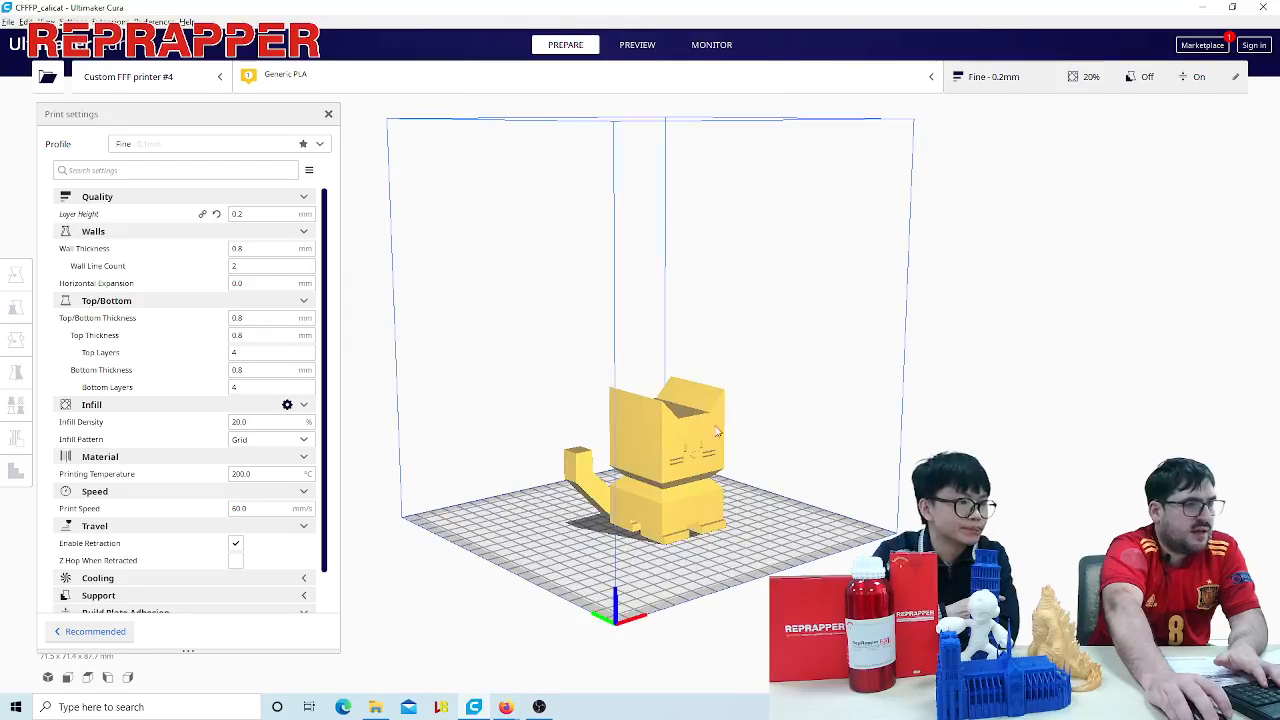
{"action": "right_click_drag", "start_coordinate": [674, 596], "coordinate": [632, 622]}
{"action": "scroll", "coordinate": [632, 622], "scroll_direction": "up", "scroll_amount": 5}
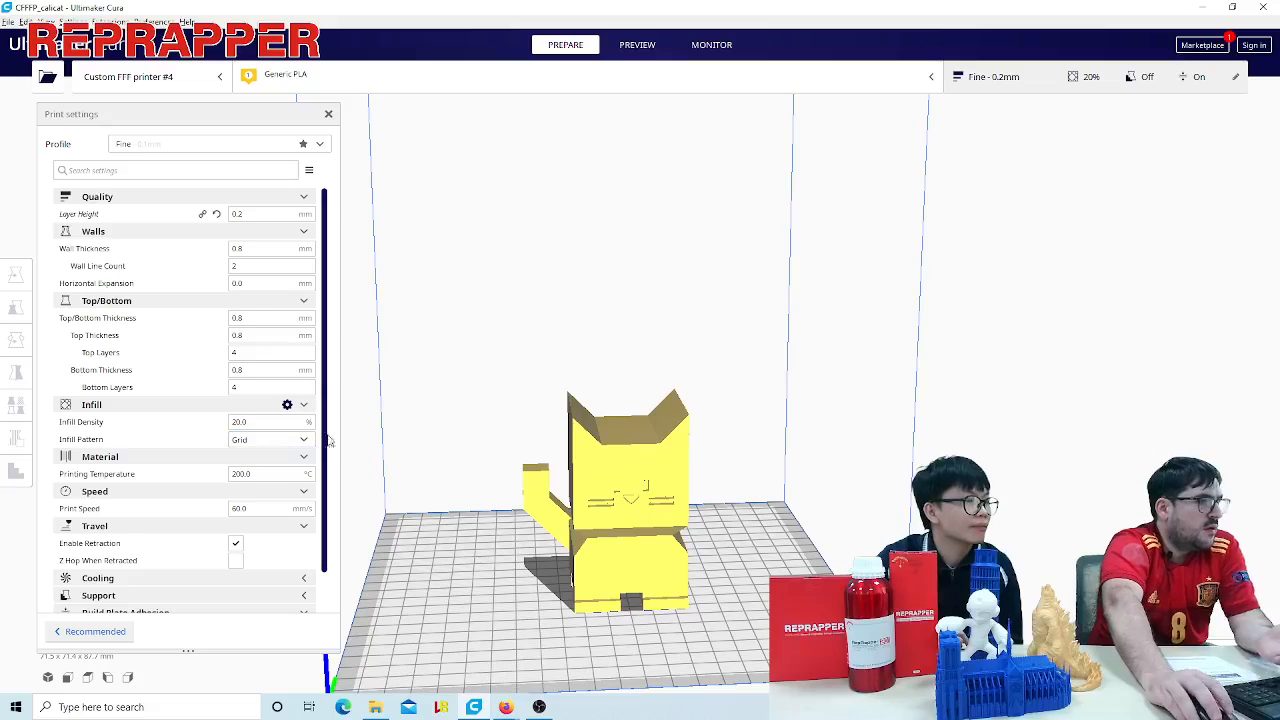
- Set the infill density to 0% and the layer height to 0.3 mm
{"action": "left_click_drag", "start_coordinate": [257, 425], "coordinate": [163, 422]}
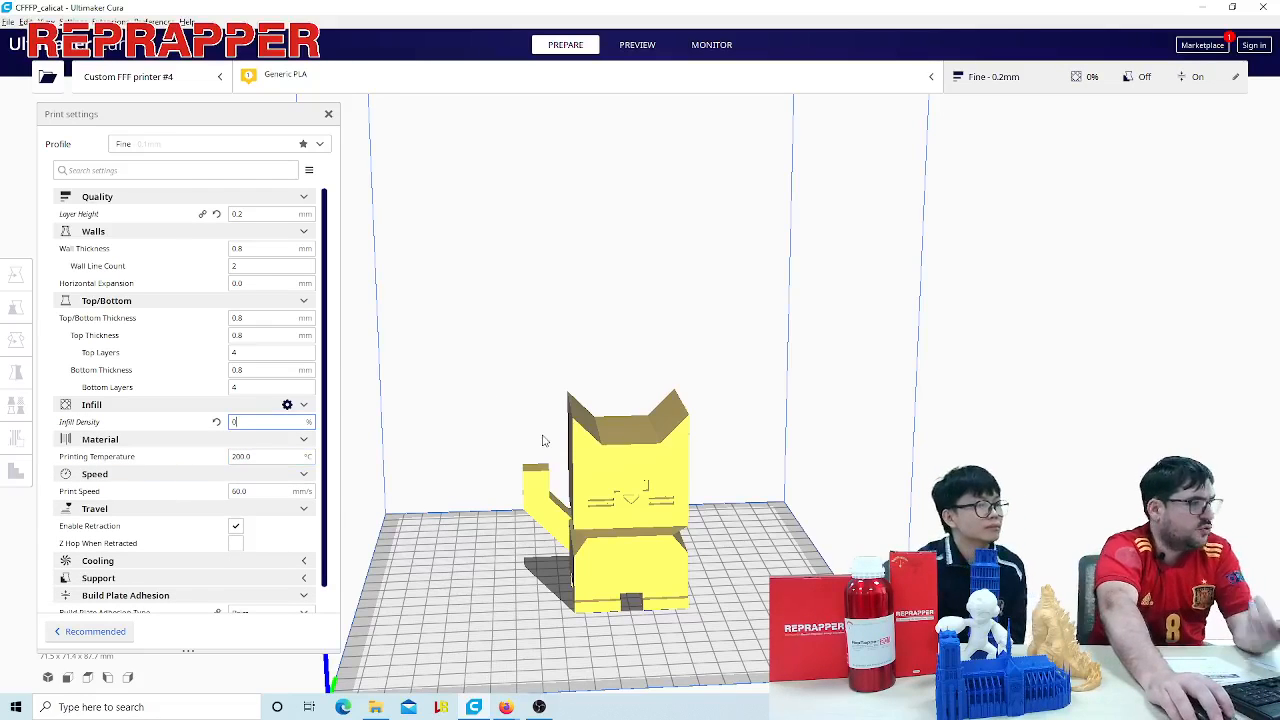
{"action": "left_click", "coordinate": [252, 214]}
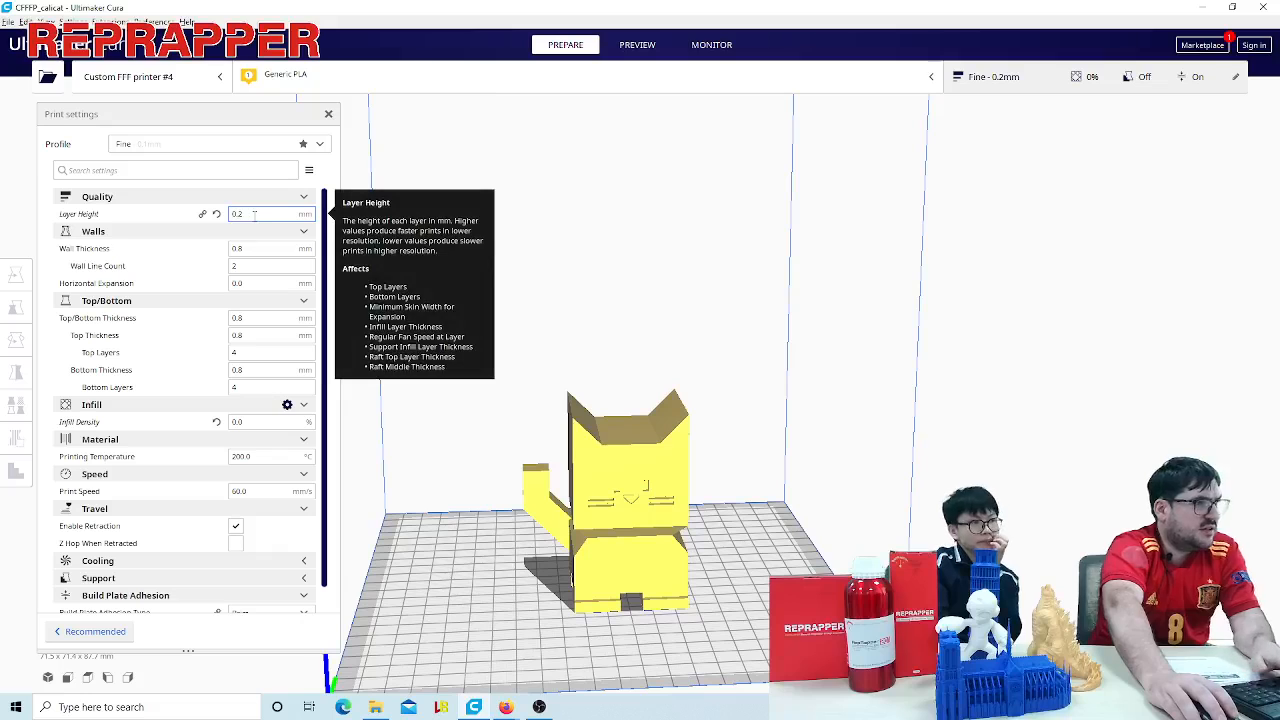
{"action": "type", "text": ".3"}
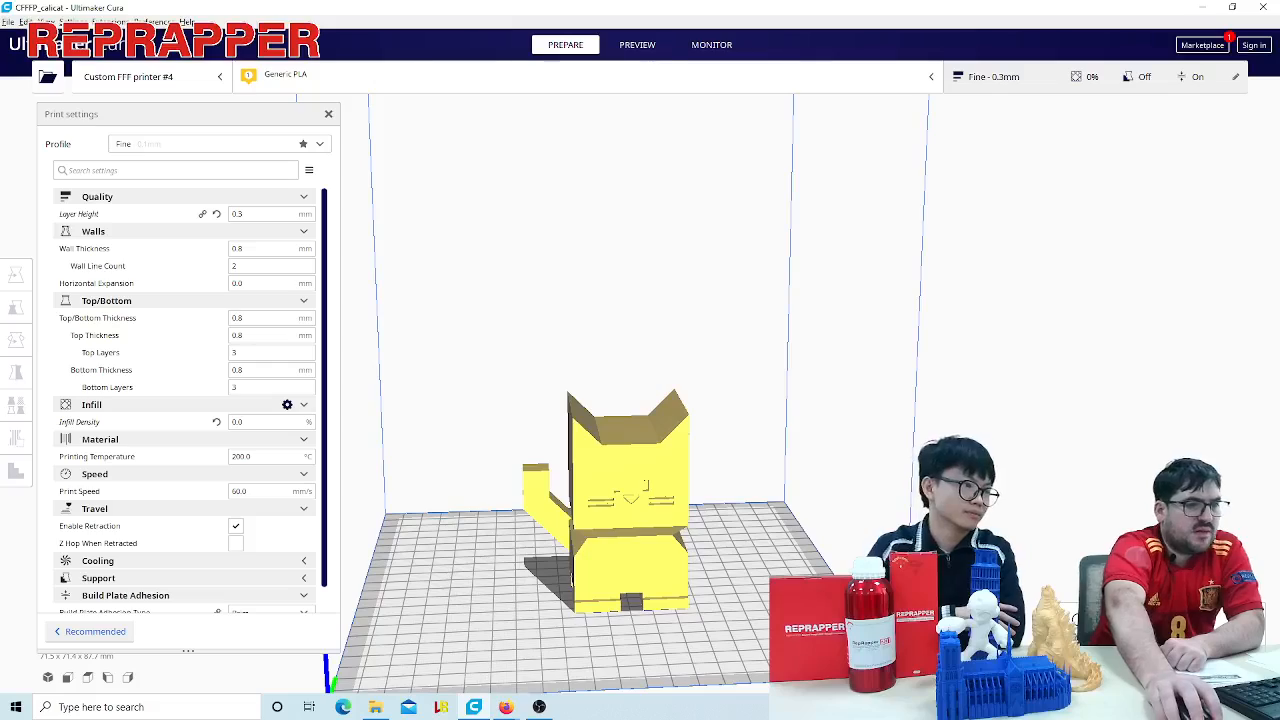
- Slice the cat and lower the layer preview to layer 132 to examine its interior walls
{"action": "left_click", "coordinate": [1110, 664]}
{"action": "scroll", "coordinate": [792, 474], "scroll_direction": "down", "scroll_amount": 3}
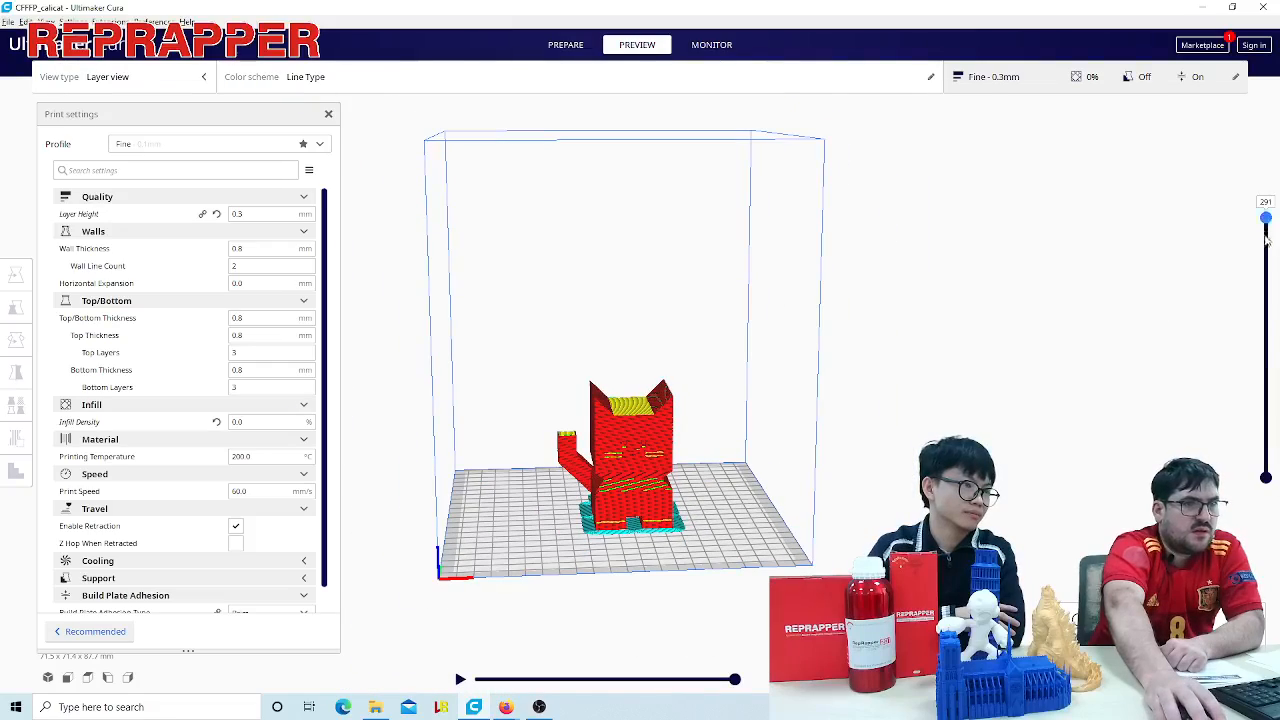
{"action": "left_click_drag", "start_coordinate": [1266, 236], "coordinate": [1260, 354]}
{"action": "scroll", "coordinate": [710, 500], "scroll_direction": "down", "scroll_amount": 2}
{"action": "right_click_drag", "start_coordinate": [706, 500], "coordinate": [803, 503]}
{"action": "scroll", "coordinate": [684, 556], "scroll_direction": "up", "scroll_amount": 5}
{"action": "scroll", "coordinate": [786, 543], "scroll_direction": "up", "scroll_amount": 3}
{"action": "middle_click_drag", "start_coordinate": [873, 560], "coordinate": [906, 471]}
{"action": "scroll", "coordinate": [906, 471], "scroll_direction": "up", "scroll_amount": 3}
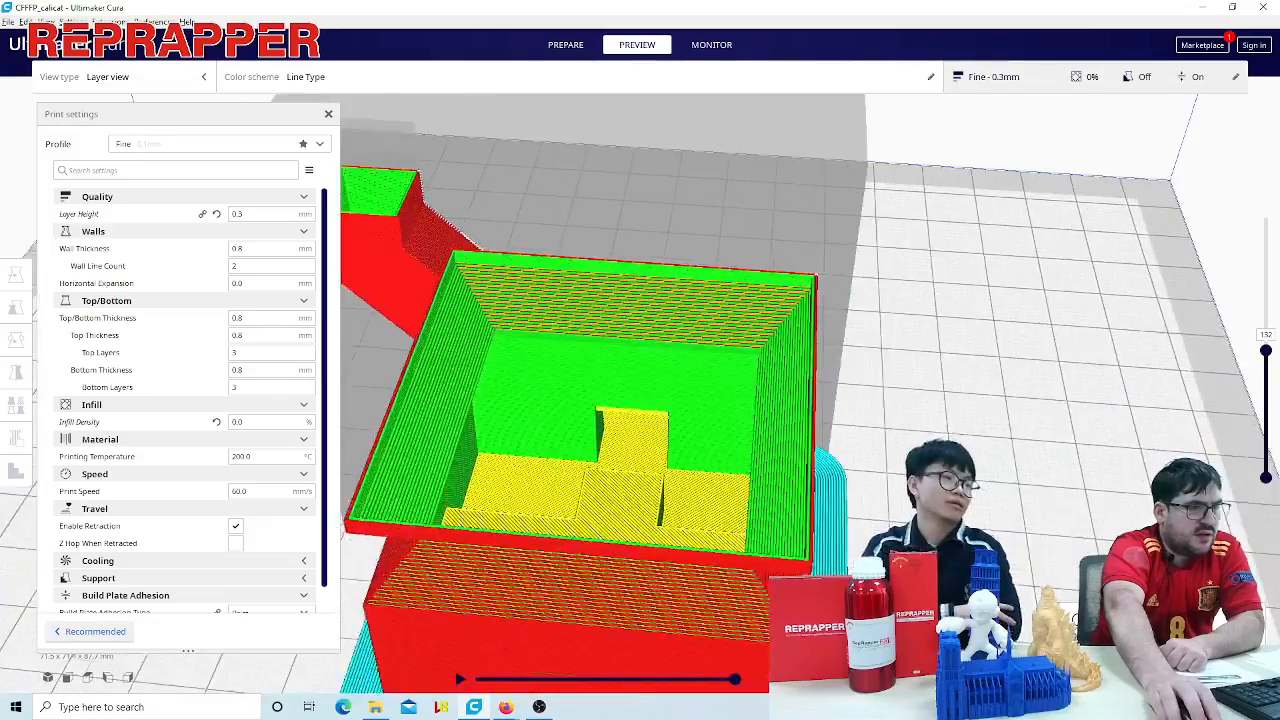
{"action": "right_click_drag", "start_coordinate": [906, 471], "coordinate": [1051, 551]}
{"action": "scroll", "coordinate": [1085, 476], "scroll_direction": "up", "scroll_amount": 2}
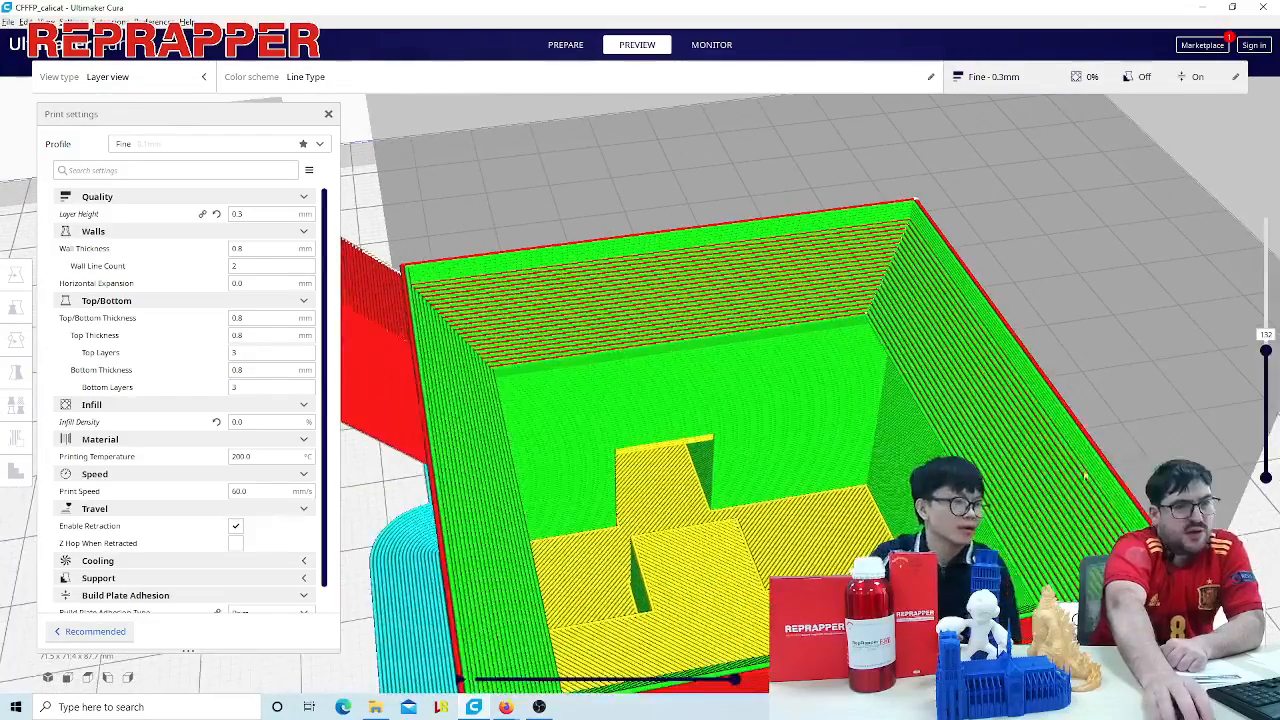
- Lower the layer preview to layer 1, raise it to layer 78 and examine the bottom layers and the inside of the body
{"action": "left_click_drag", "start_coordinate": [1266, 352], "coordinate": [1266, 463]}
{"action": "middle_click_drag", "start_coordinate": [850, 480], "coordinate": [816, 285]}
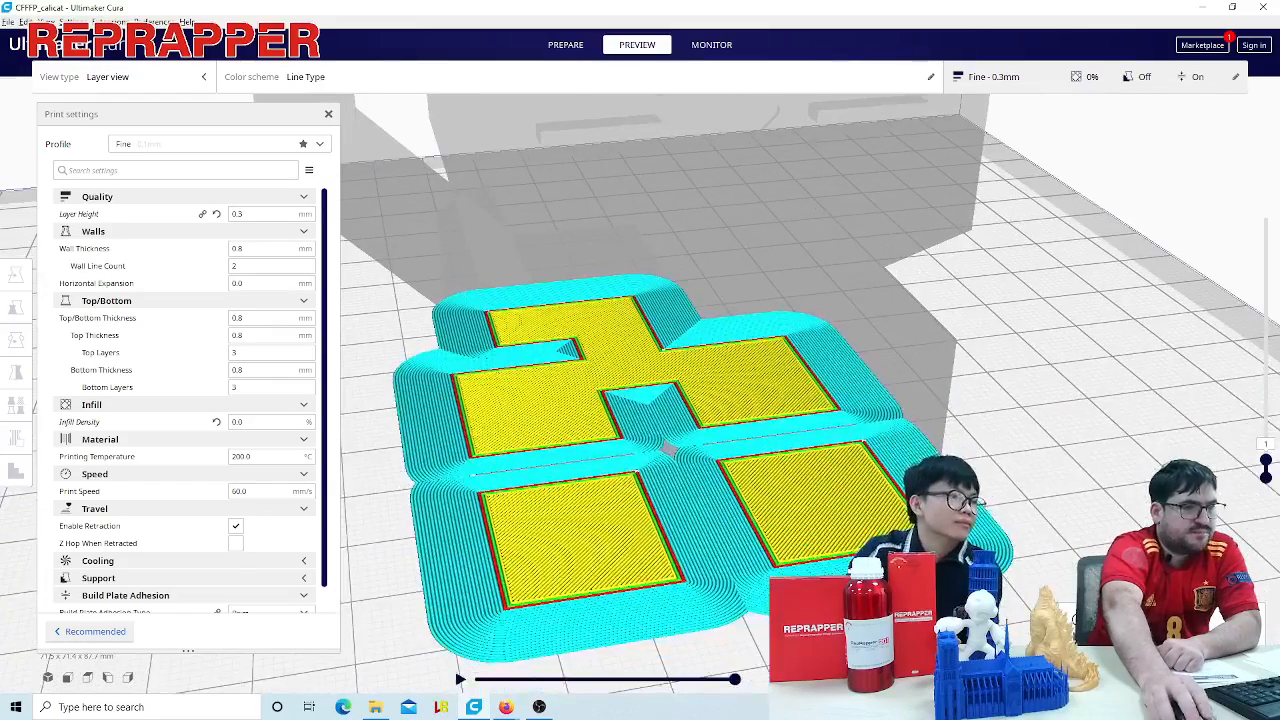
{"action": "left_click_drag", "start_coordinate": [1266, 463], "coordinate": [1266, 396]}
{"action": "scroll", "coordinate": [1131, 423], "scroll_direction": "up", "scroll_amount": 2}
{"action": "right_click_drag", "start_coordinate": [1131, 423], "coordinate": [1034, 437]}
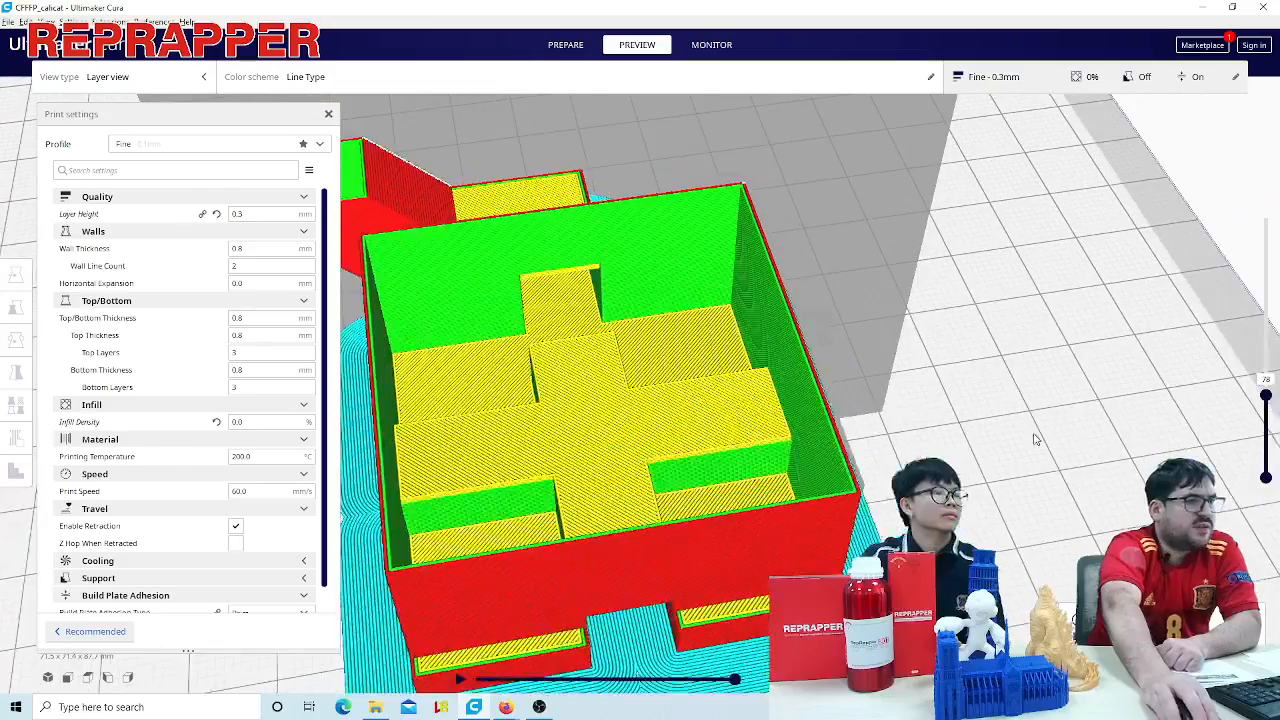
- Set the wall thickness to 4 mm and examine the walls around the cat's hollow body from several angles
{"action": "double_click", "coordinate": [245, 248]}
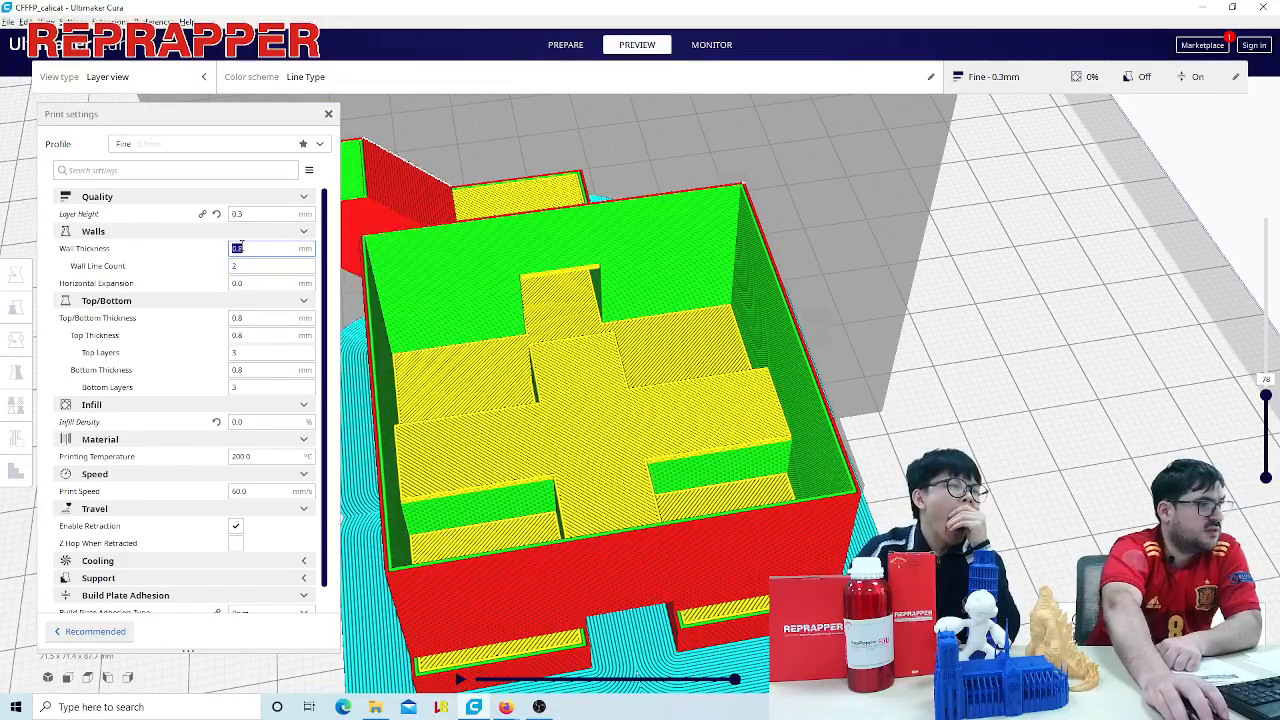
{"action": "type", "text": "4.0"}
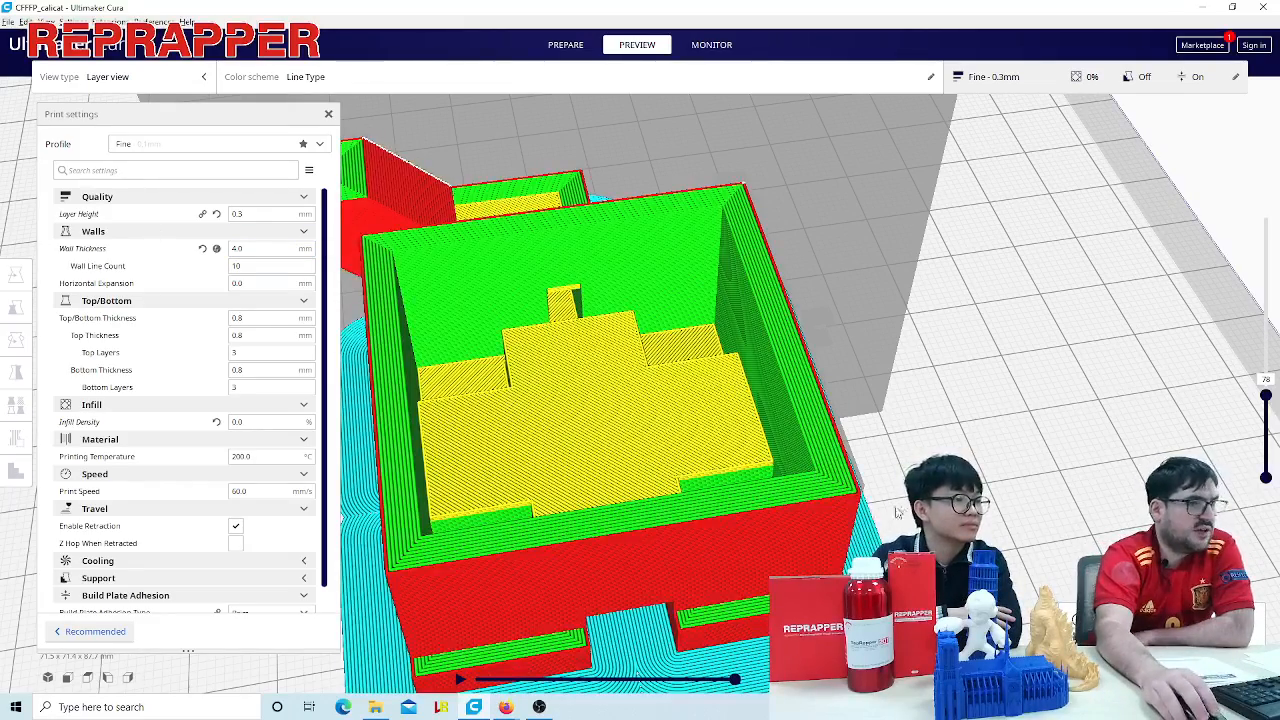
{"action": "scroll", "coordinate": [960, 480], "scroll_direction": "up", "scroll_amount": 5}
{"action": "scroll", "coordinate": [1020, 460], "scroll_direction": "down", "scroll_amount": 8}
{"action": "scroll", "coordinate": [1020, 460], "scroll_direction": "down", "scroll_amount": 2}
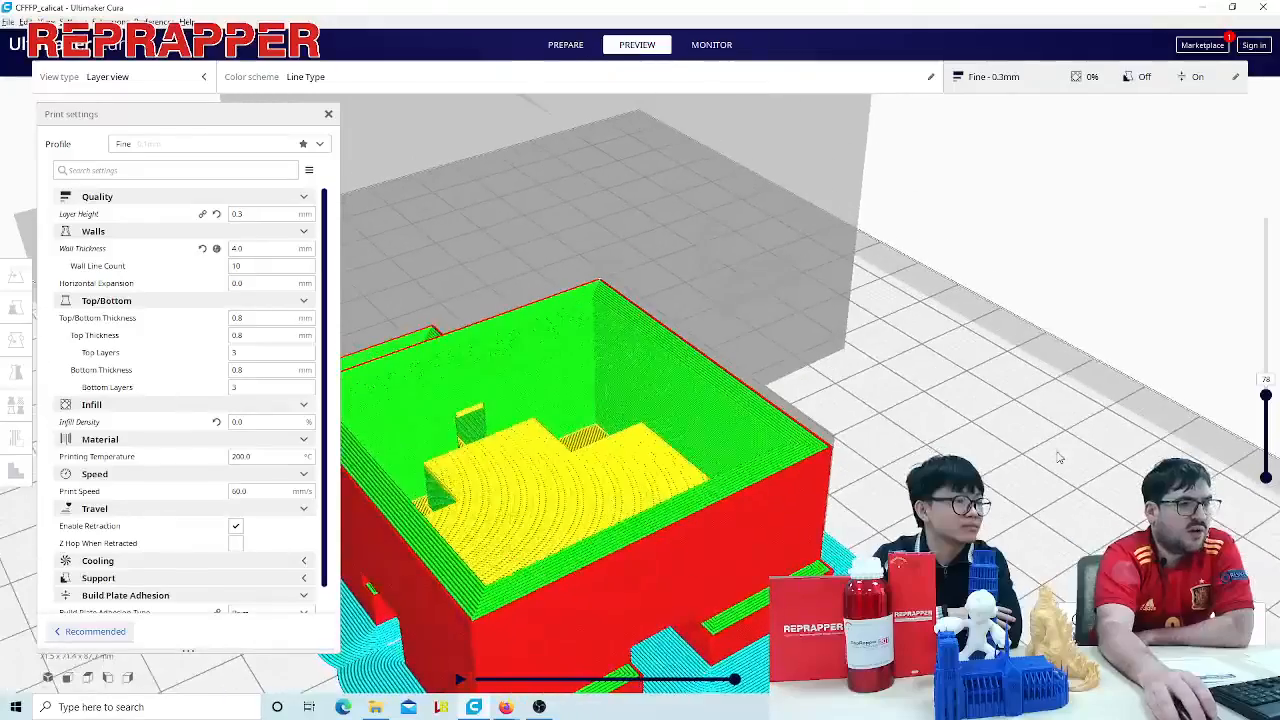
{"action": "scroll", "coordinate": [801, 467], "scroll_direction": "up", "scroll_amount": 4}
{"action": "middle_click_drag", "start_coordinate": [880, 564], "coordinate": [908, 465]}
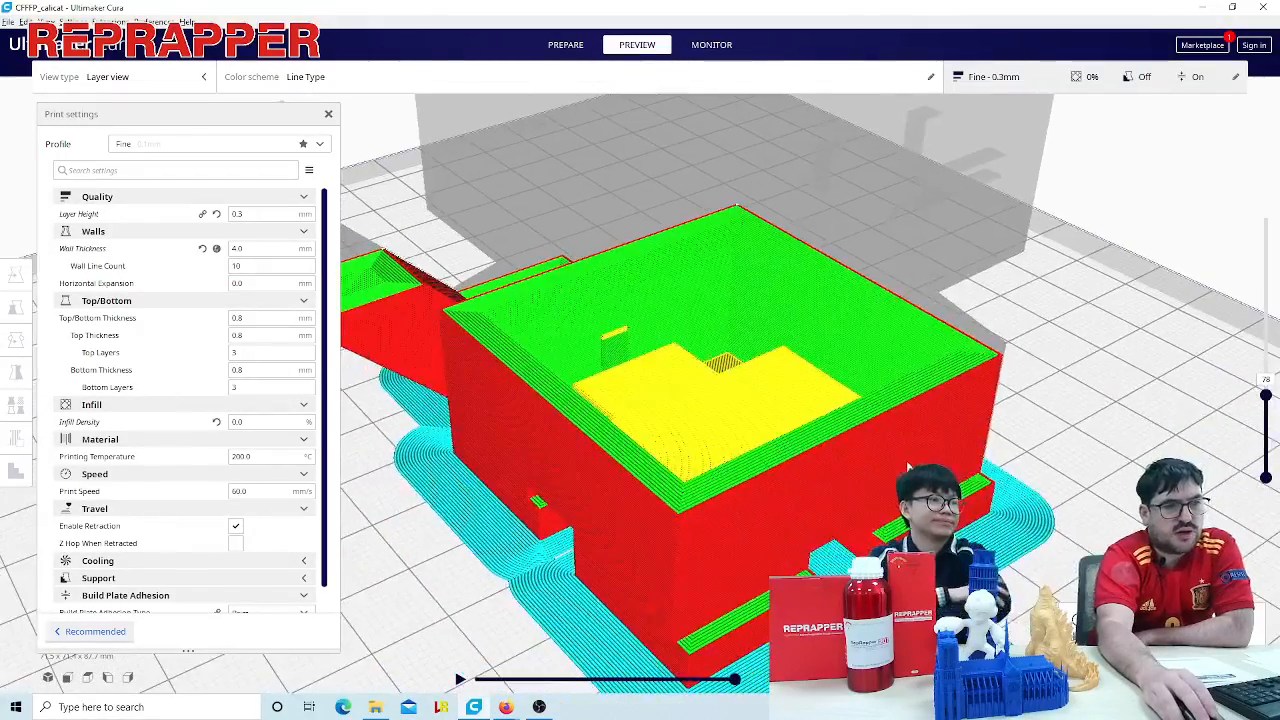
{"action": "right_click_drag", "start_coordinate": [908, 465], "coordinate": [885, 425]}
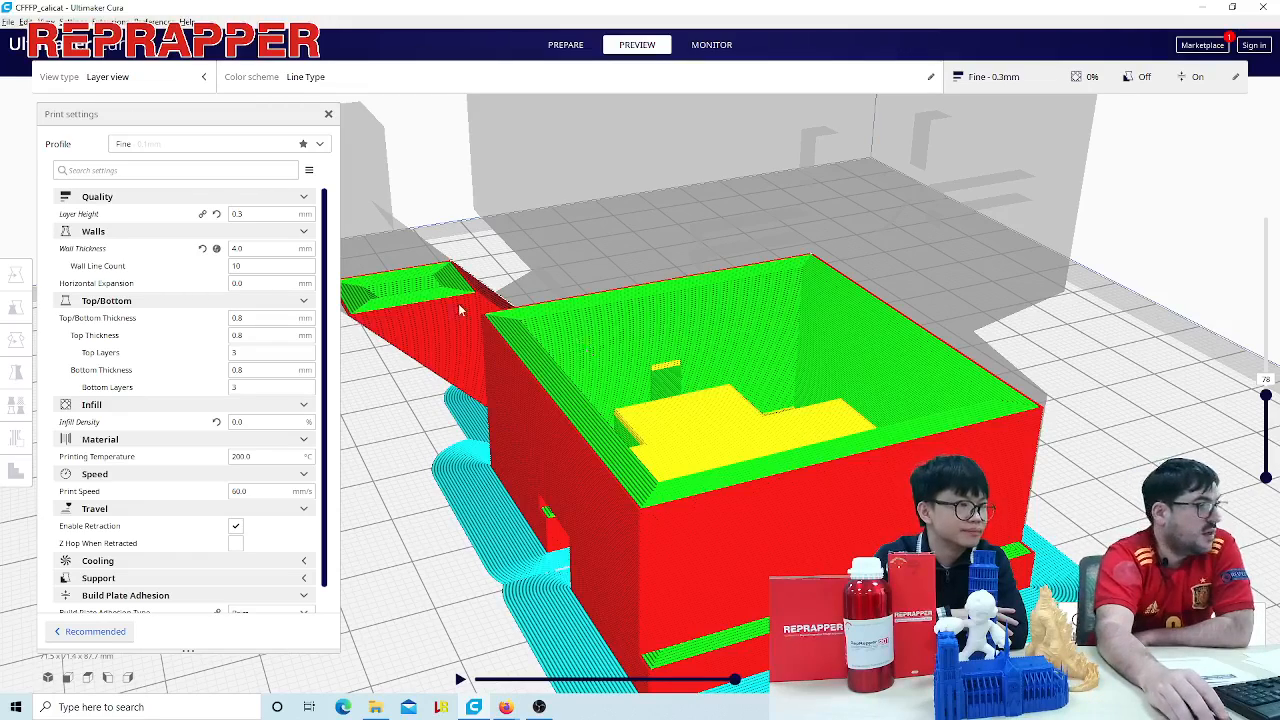
{"action": "scroll", "coordinate": [463, 310], "scroll_direction": "down", "scroll_amount": 5}
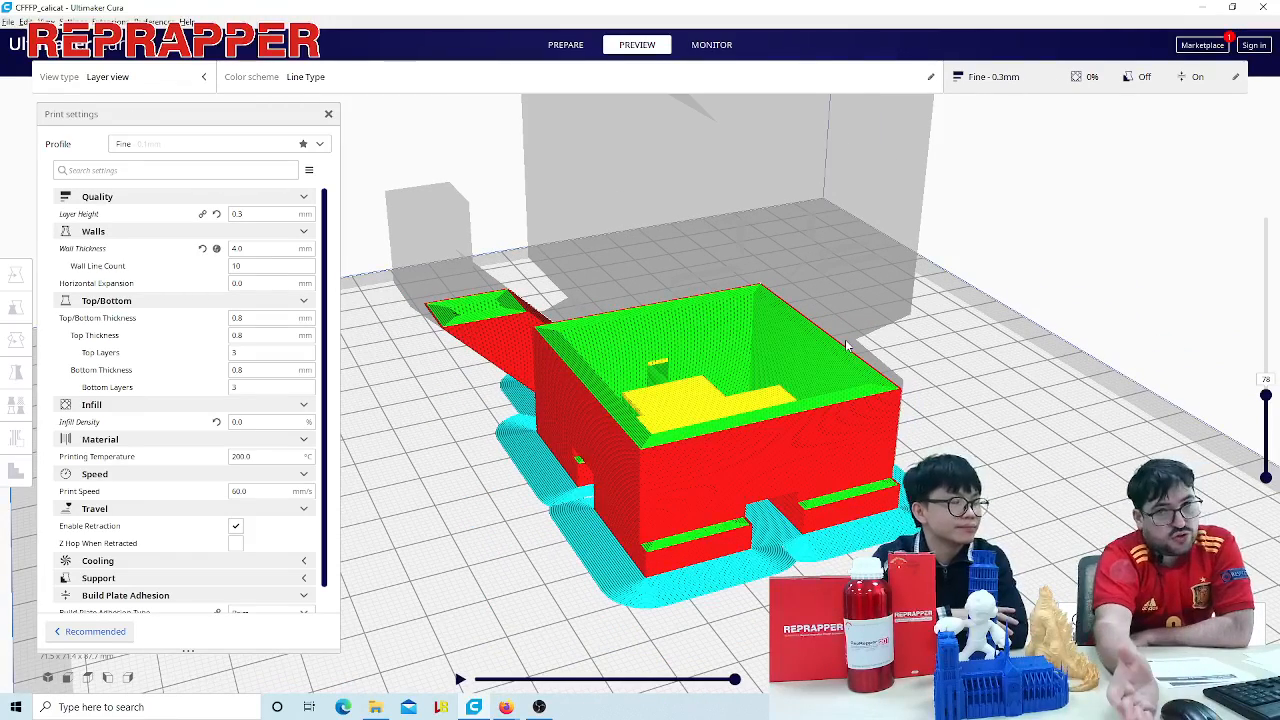
{"action": "scroll", "coordinate": [518, 440], "scroll_direction": "up", "scroll_amount": 5}
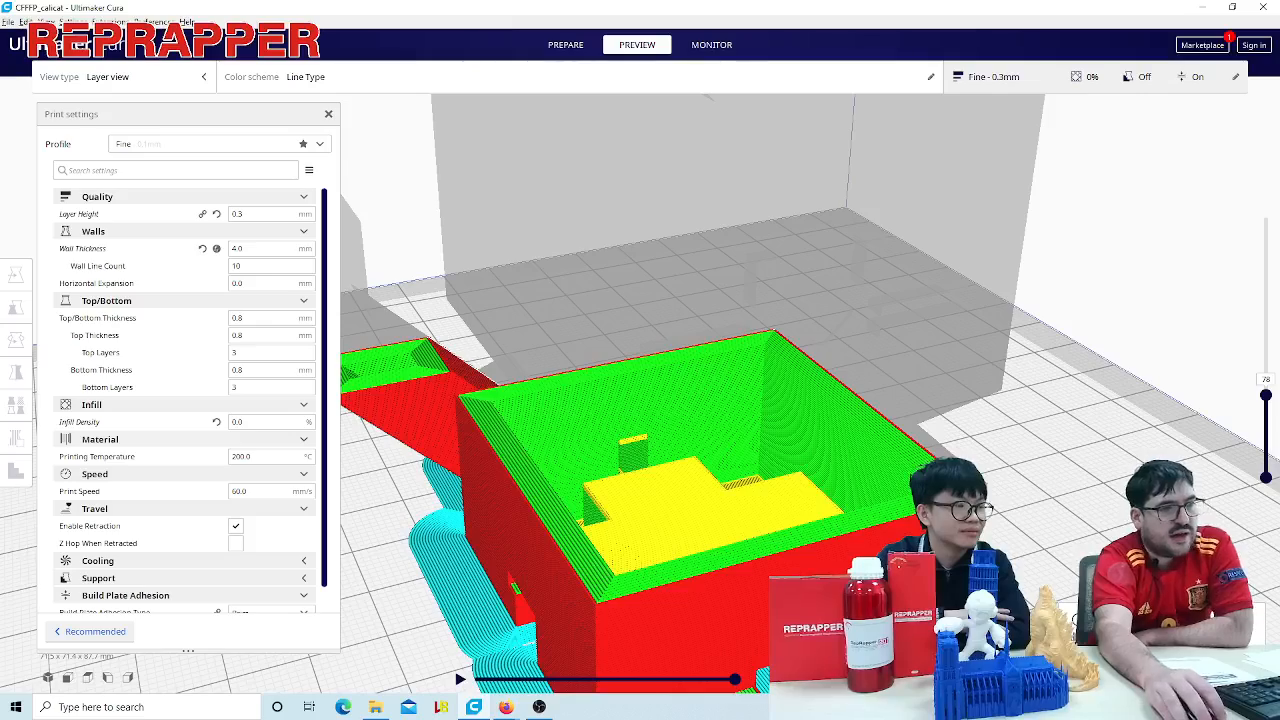
{"action": "scroll", "coordinate": [1023, 442], "scroll_direction": "down", "scroll_amount": 5}
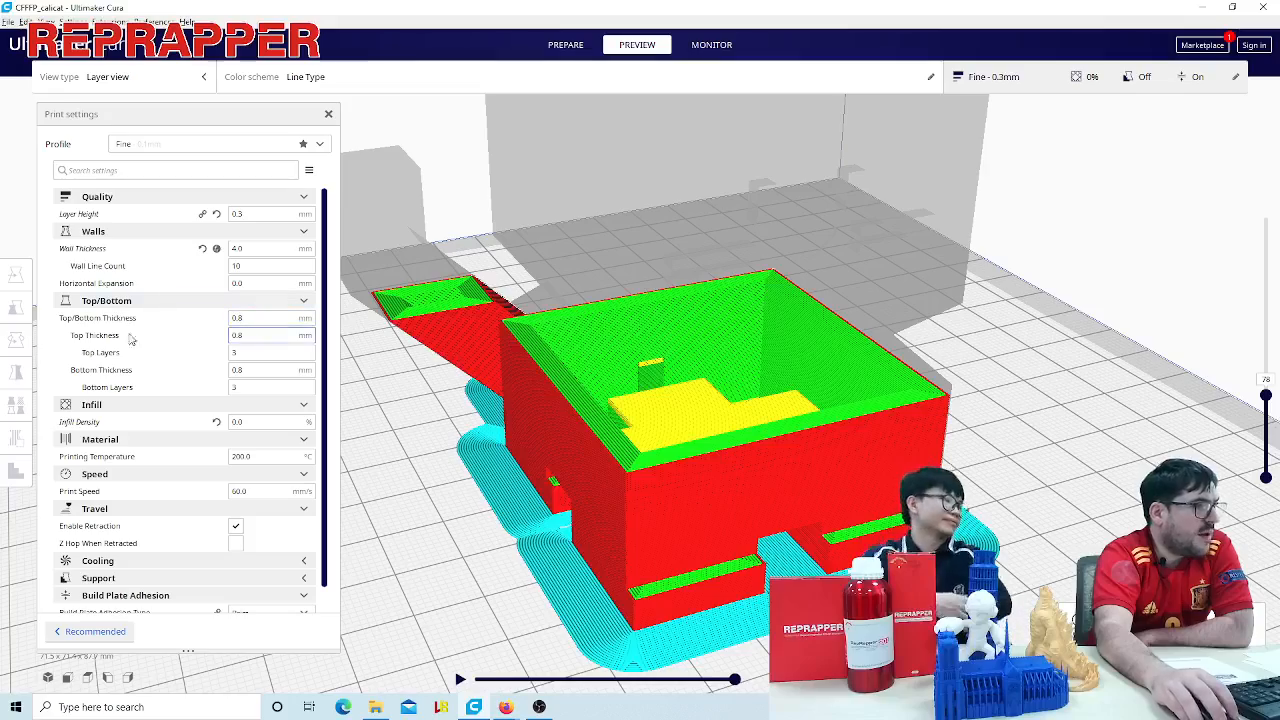
{"action": "mouse_move", "coordinate": [689, 432]}
{"action": "right_mouse_down"}
{"action": "mouse_move", "coordinate": [686, 357]}
{"action": "mouse_move", "coordinate": [690, 432]}
{"action": "right_mouse_up"}
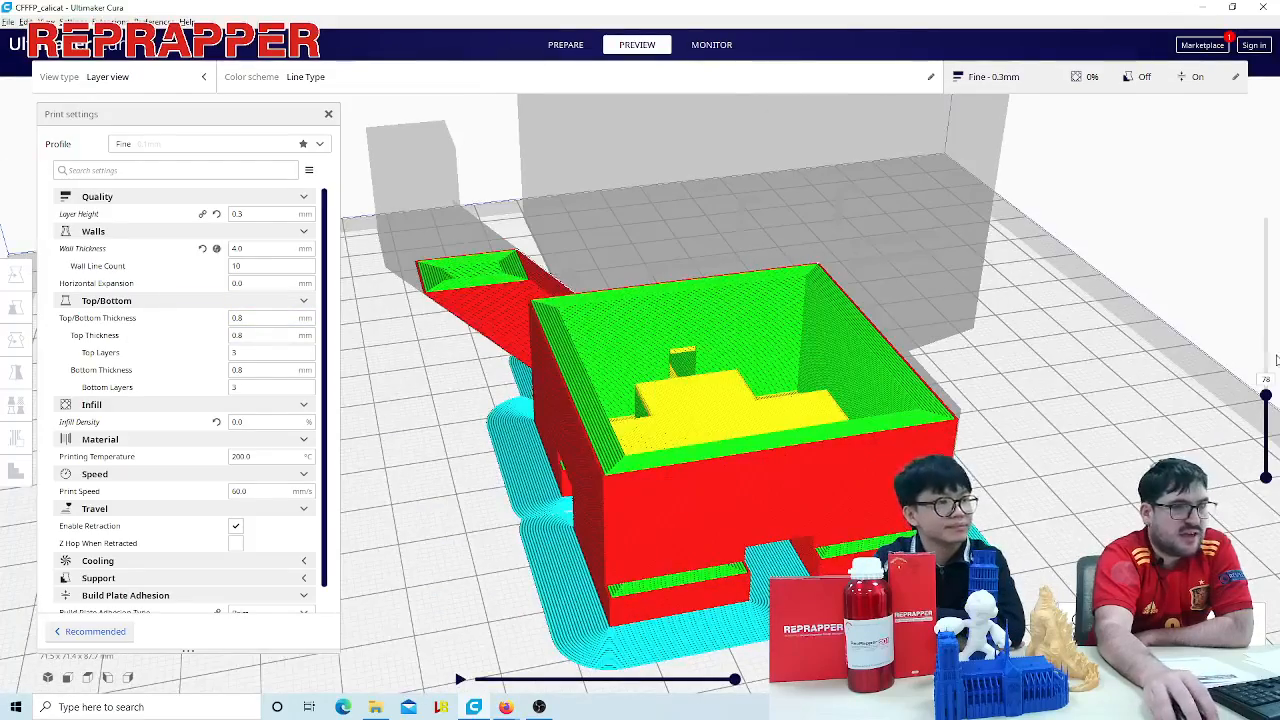
- Lower the layer preview to layer 1, raise it to layer 20 and examine the bottom surface inside the feet
{"action": "left_click_drag", "start_coordinate": [1266, 395], "coordinate": [1266, 462]}
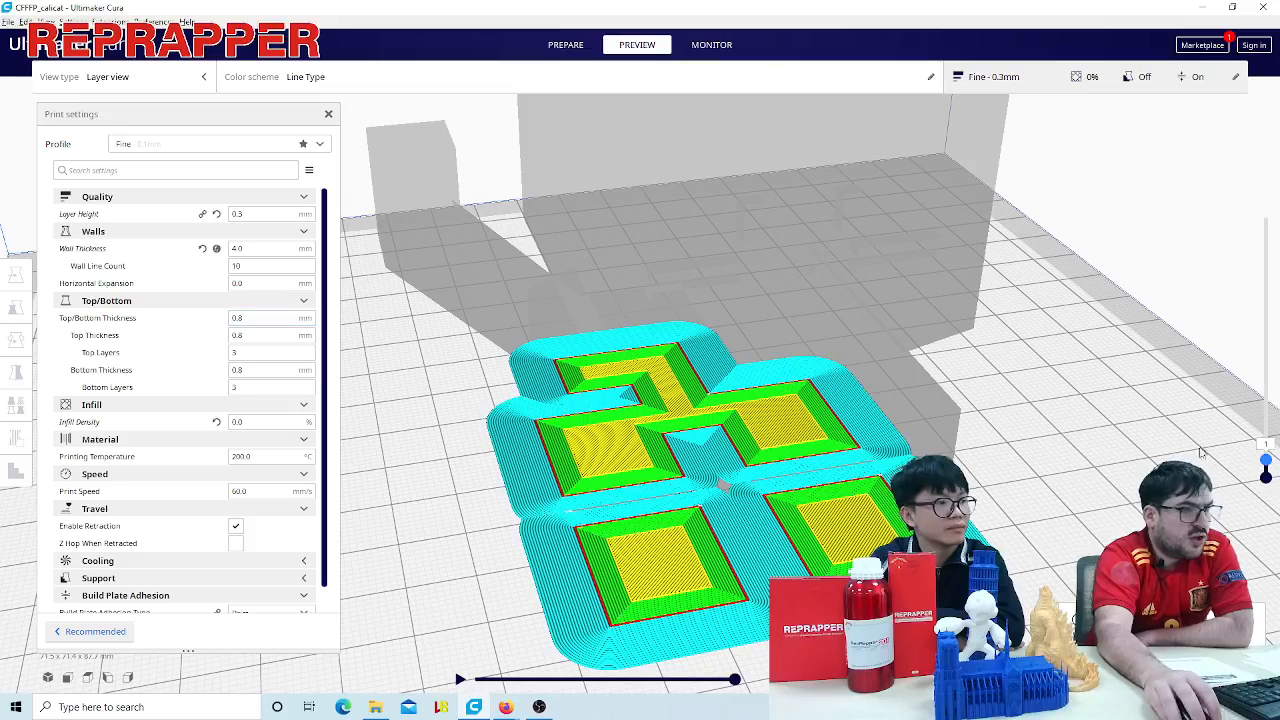
{"action": "mouse_move", "coordinate": [1268, 459]}
{"action": "left_mouse_down"}
{"action": "mouse_move", "coordinate": [1267, 428]}
{"action": "mouse_move", "coordinate": [1270, 468]}
{"action": "left_mouse_up"}
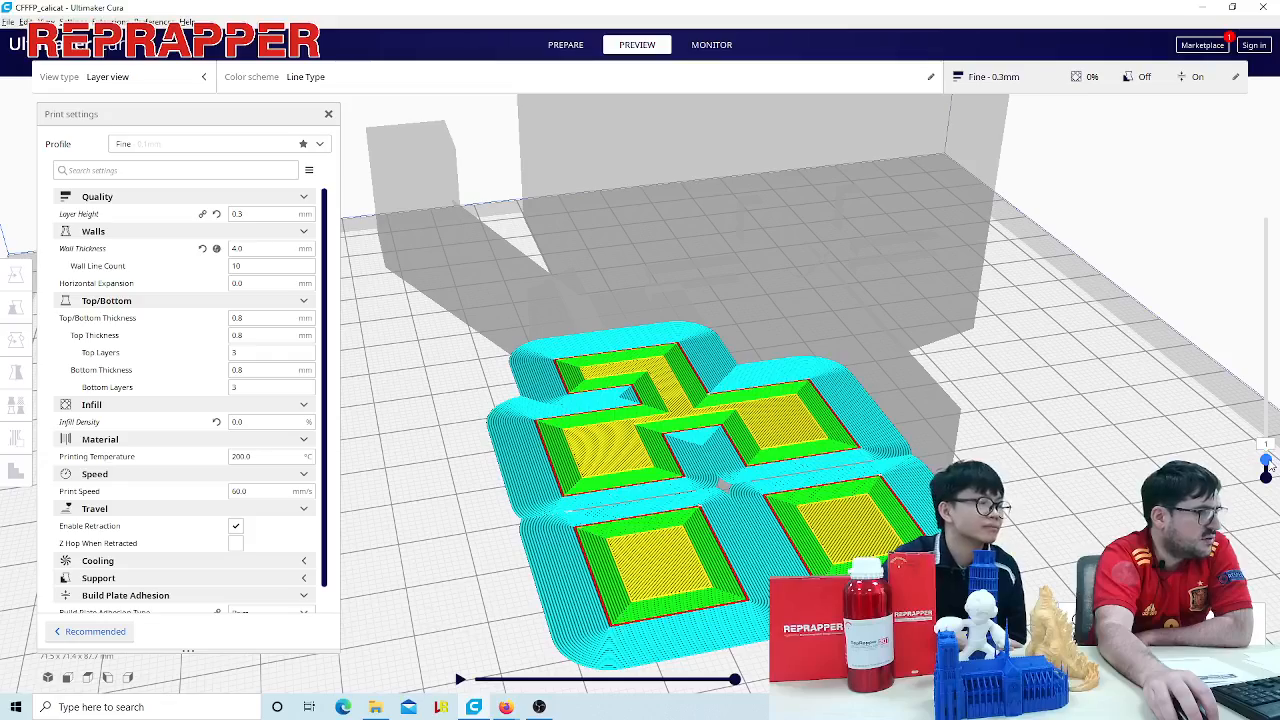
{"action": "scroll", "coordinate": [1240, 445], "scroll_direction": "up", "scroll_amount": 5}
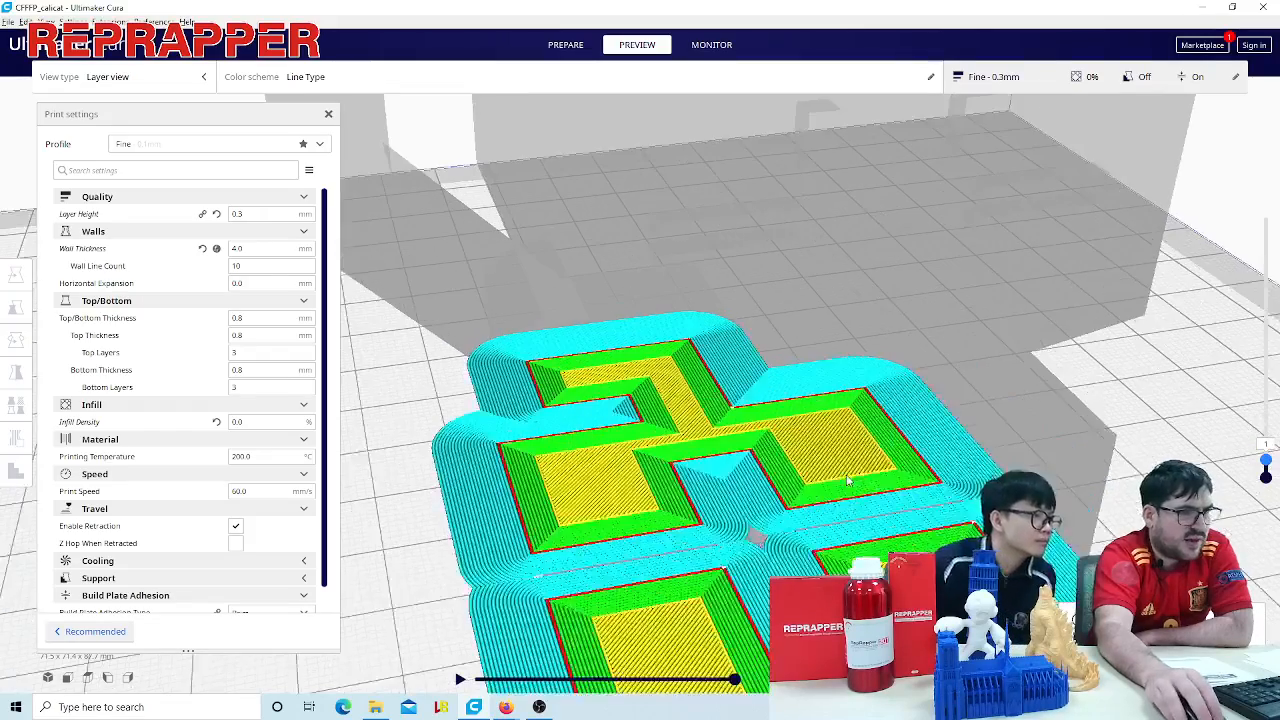
{"action": "scroll", "coordinate": [1245, 440], "scroll_direction": "up", "scroll_amount": 5}
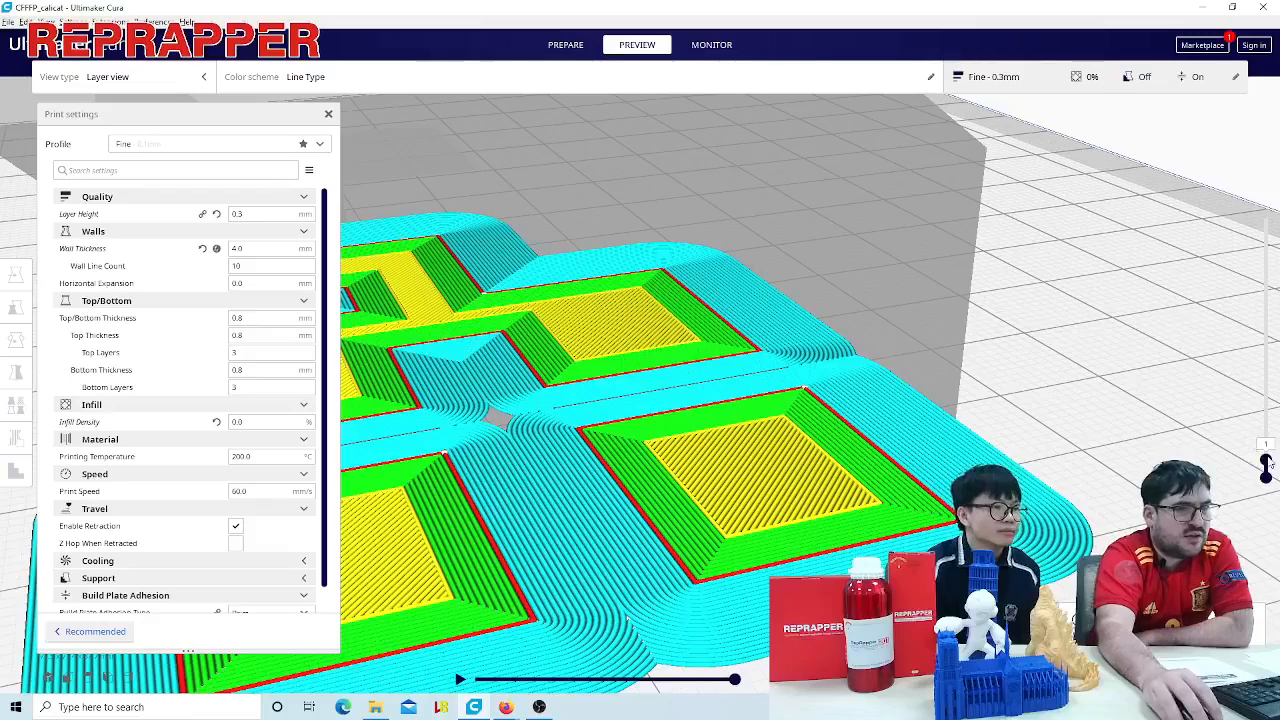
{"action": "left_click_drag", "start_coordinate": [1268, 457], "coordinate": [1268, 446]}
{"action": "key", "text": "Up"}
{"action": "key", "text": "Up"}
{"action": "key", "text": "Up"}
{"action": "key", "text": "Up"}
{"action": "key", "text": "Up"}
{"action": "key", "text": "Up"}
{"action": "key", "text": "Up"}
{"action": "key", "text": "Up"}
{"action": "key", "text": "Up"}
{"action": "key", "text": "Up"}
{"action": "key", "text": "Up"}
{"action": "key", "text": "Up"}
{"action": "key", "text": "Up"}
{"action": "key", "text": "Up"}
{"action": "key", "text": "Up"}
{"action": "key", "text": "Up"}
{"action": "key", "text": "Up"}
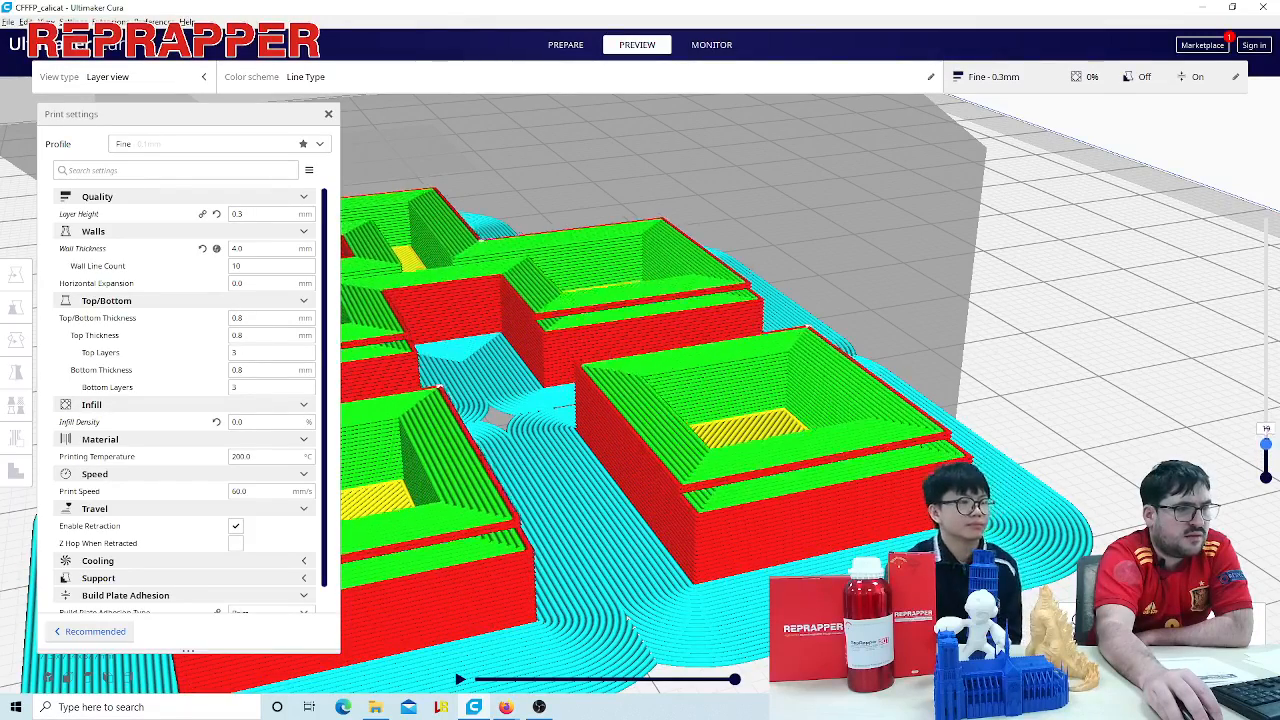
{"action": "left_click", "coordinate": [783, 418]}
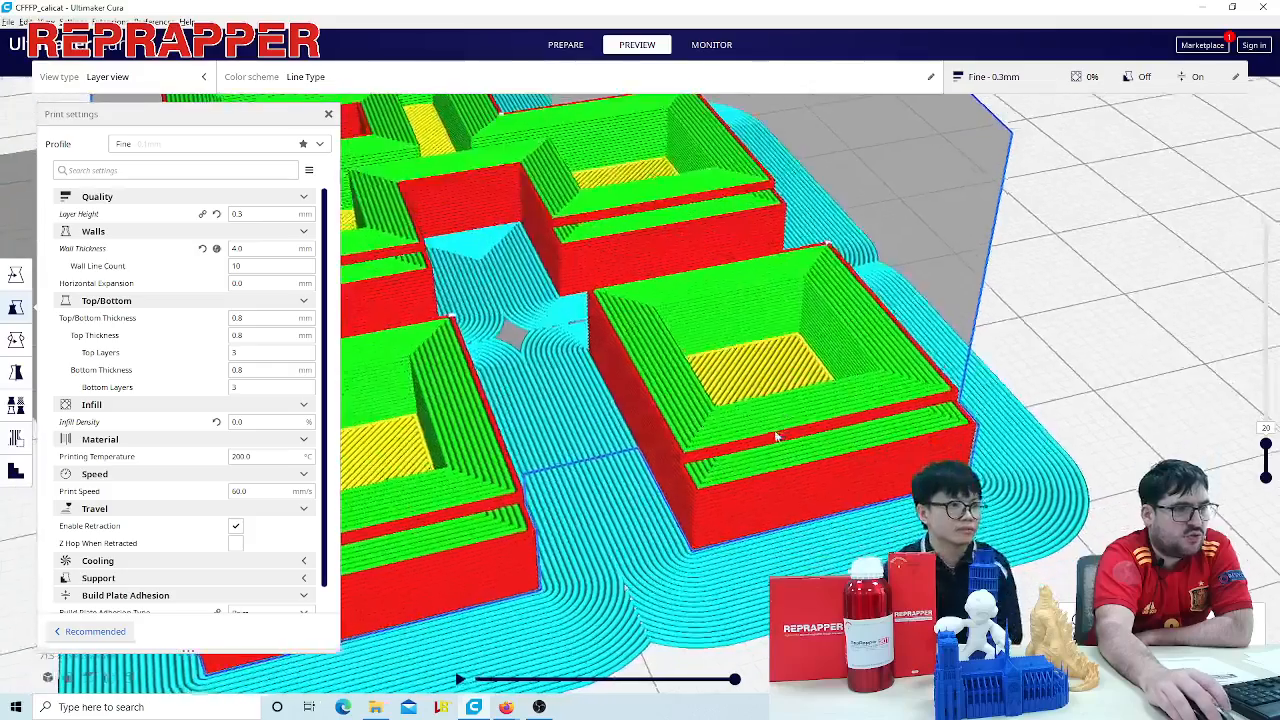
- Set the number of bottom layers to 10 and raise the layer preview through layer 83 to layer 232
{"action": "left_click", "coordinate": [257, 387]}
{"action": "type", "text": "1"}
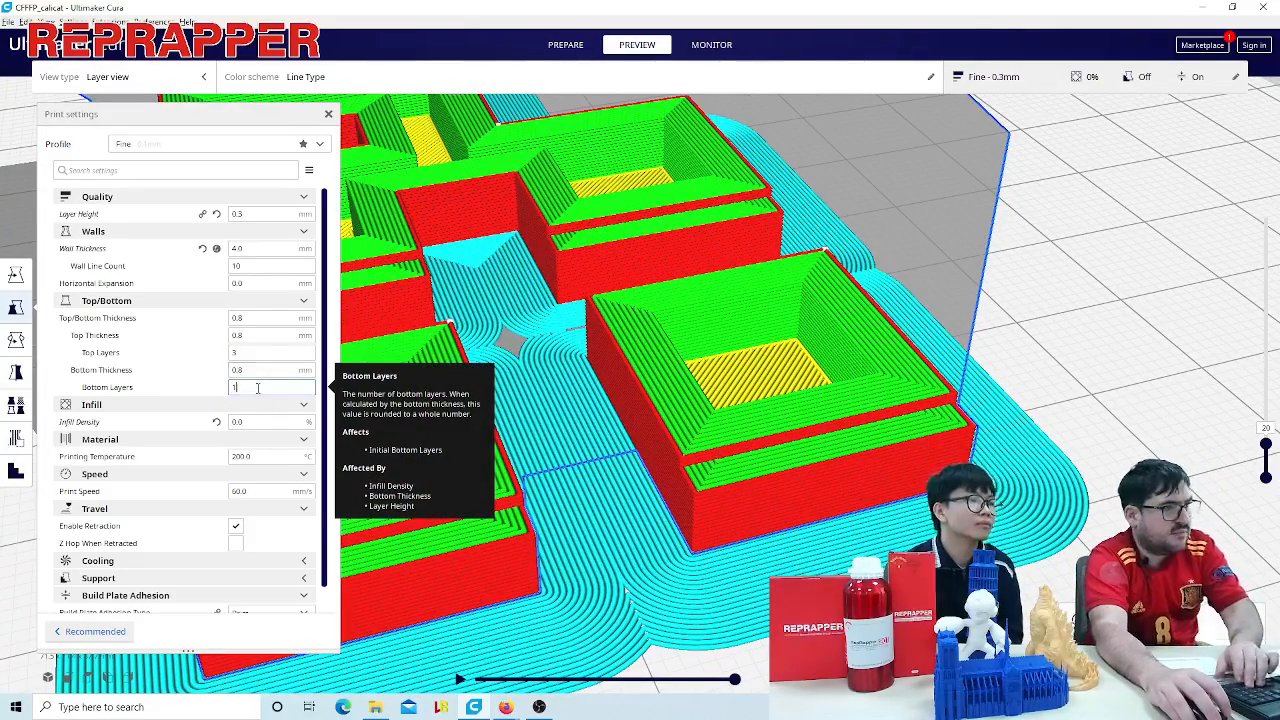
{"action": "type", "text": "0"}
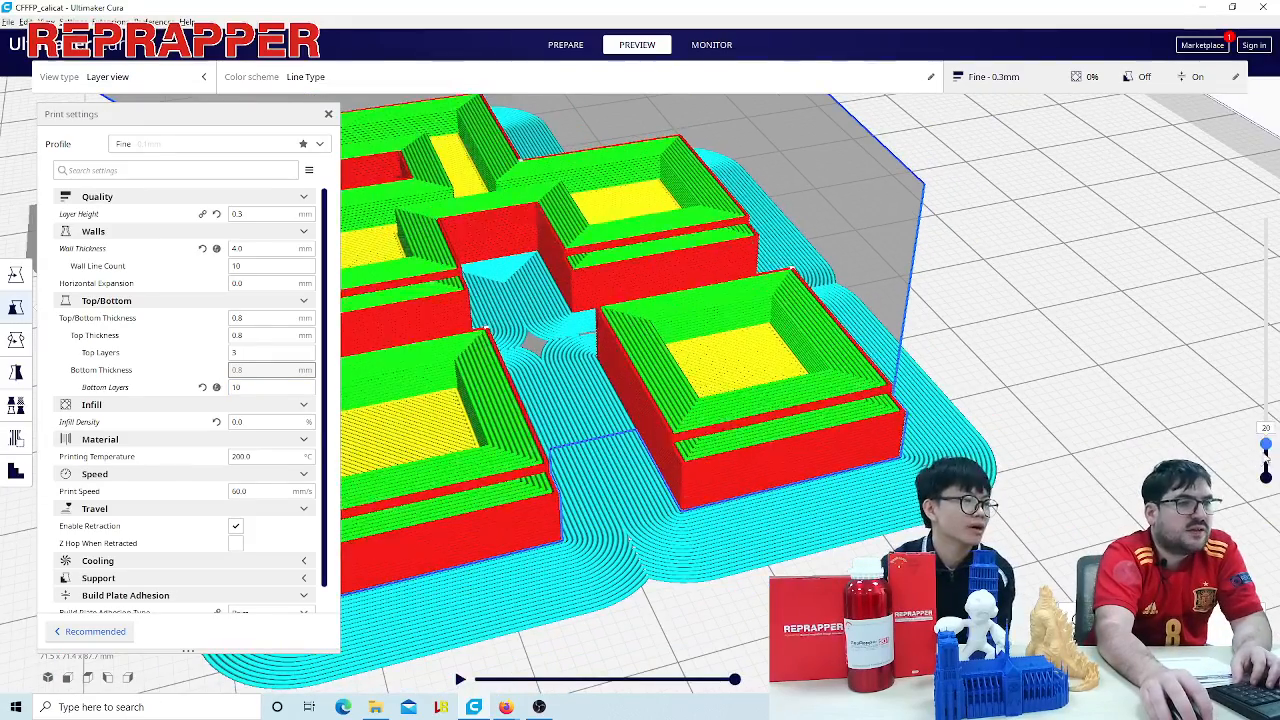
{"action": "left_click_drag", "start_coordinate": [1267, 456], "coordinate": [1266, 390]}
{"action": "scroll", "coordinate": [1023, 294], "scroll_direction": "down", "scroll_amount": 5}
{"action": "mouse_move", "coordinate": [822, 272]}
{"action": "right_mouse_down"}
{"action": "mouse_move", "coordinate": [820, 316]}
{"action": "mouse_move", "coordinate": [818, 269]}
{"action": "right_mouse_up"}
{"action": "middle_click_drag", "start_coordinate": [818, 269], "coordinate": [818, 386]}
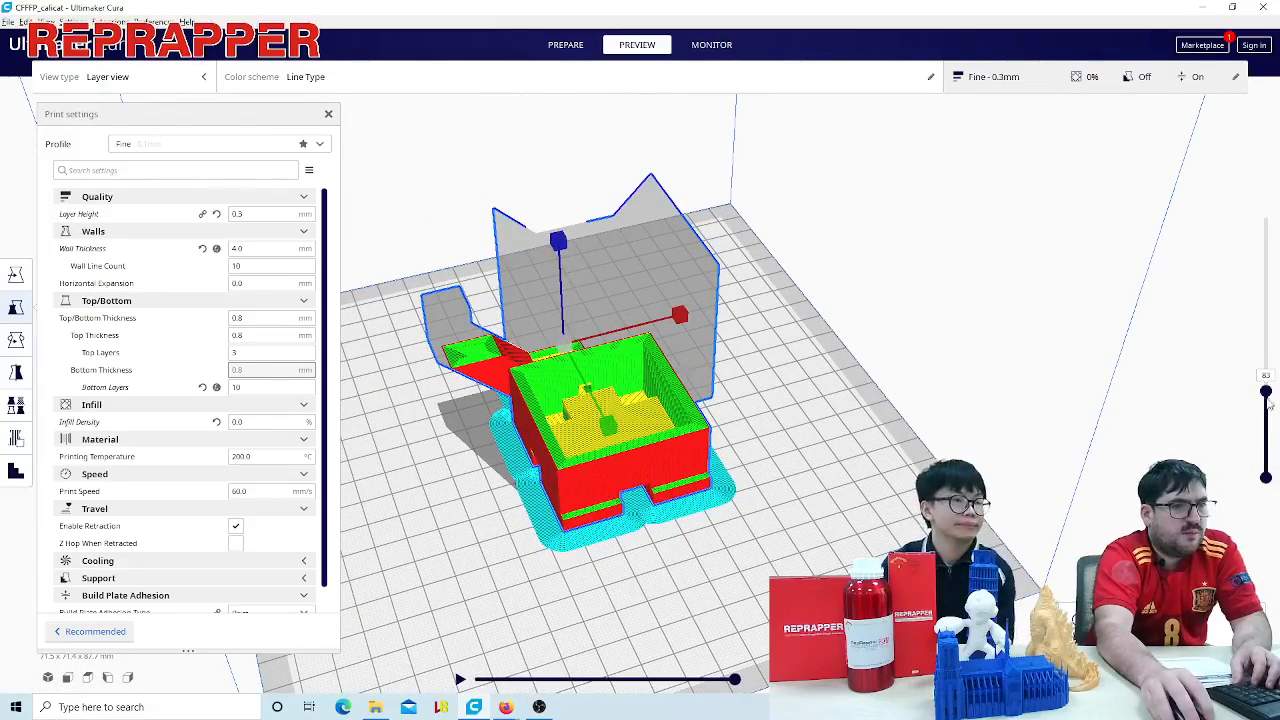
{"action": "left_click_drag", "start_coordinate": [1266, 392], "coordinate": [1265, 266]}
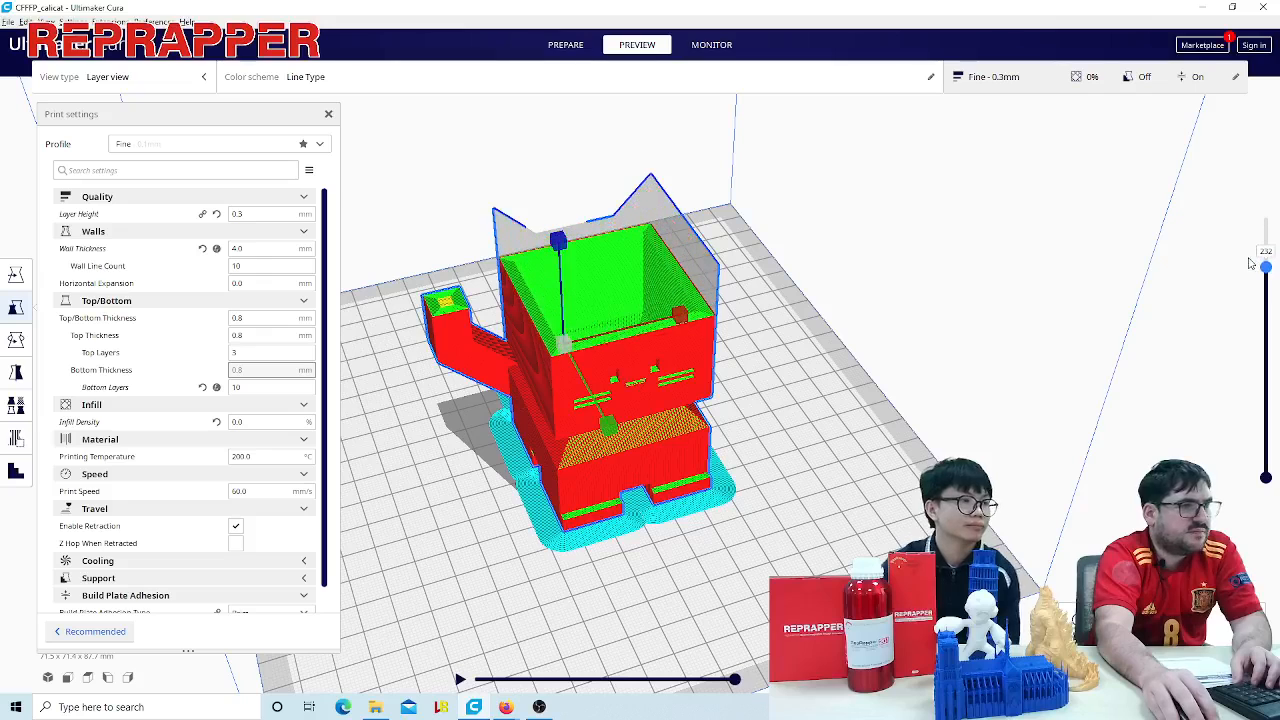
- Set the number of top layers to 0, raise the layer preview to layer 291 and examine the top of the head
{"action": "double_click", "coordinate": [258, 352]}
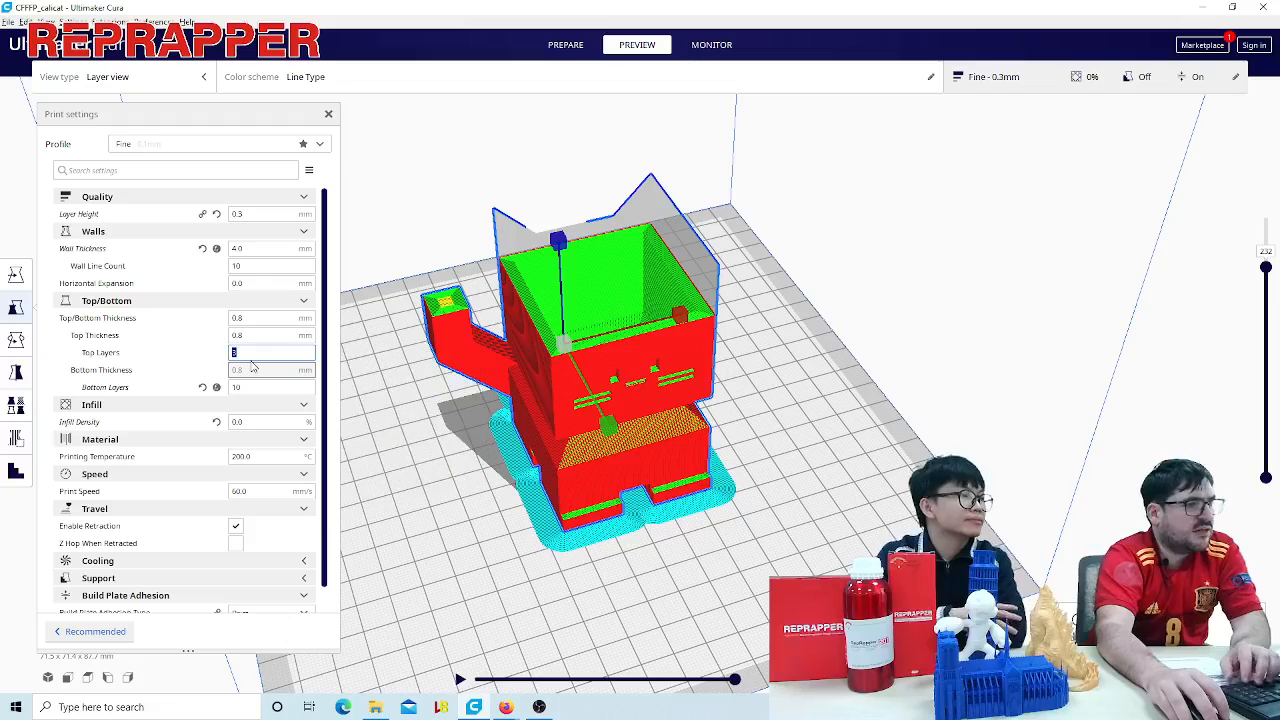
{"action": "type", "text": "0"}
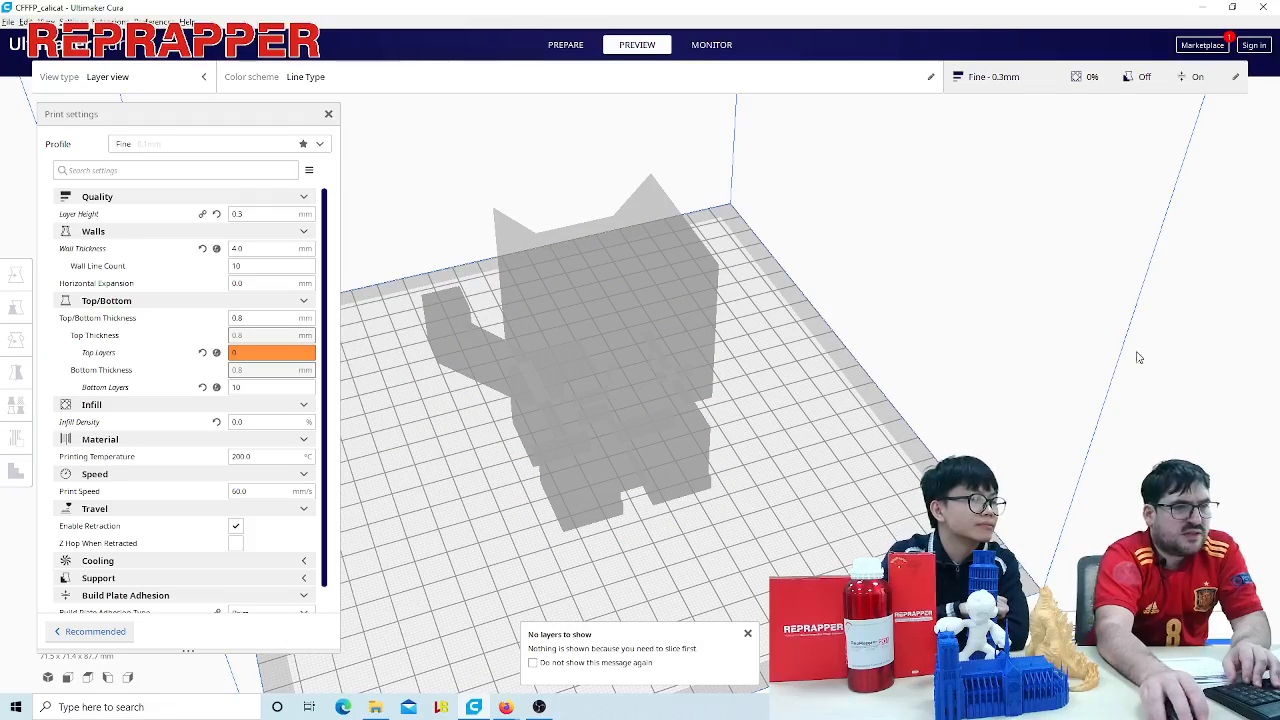
{"action": "left_click_drag", "start_coordinate": [1270, 269], "coordinate": [1200, 200]}
{"action": "scroll", "coordinate": [531, 357], "scroll_direction": "up", "scroll_amount": 5}
{"action": "right_click_drag", "start_coordinate": [531, 357], "coordinate": [680, 321]}
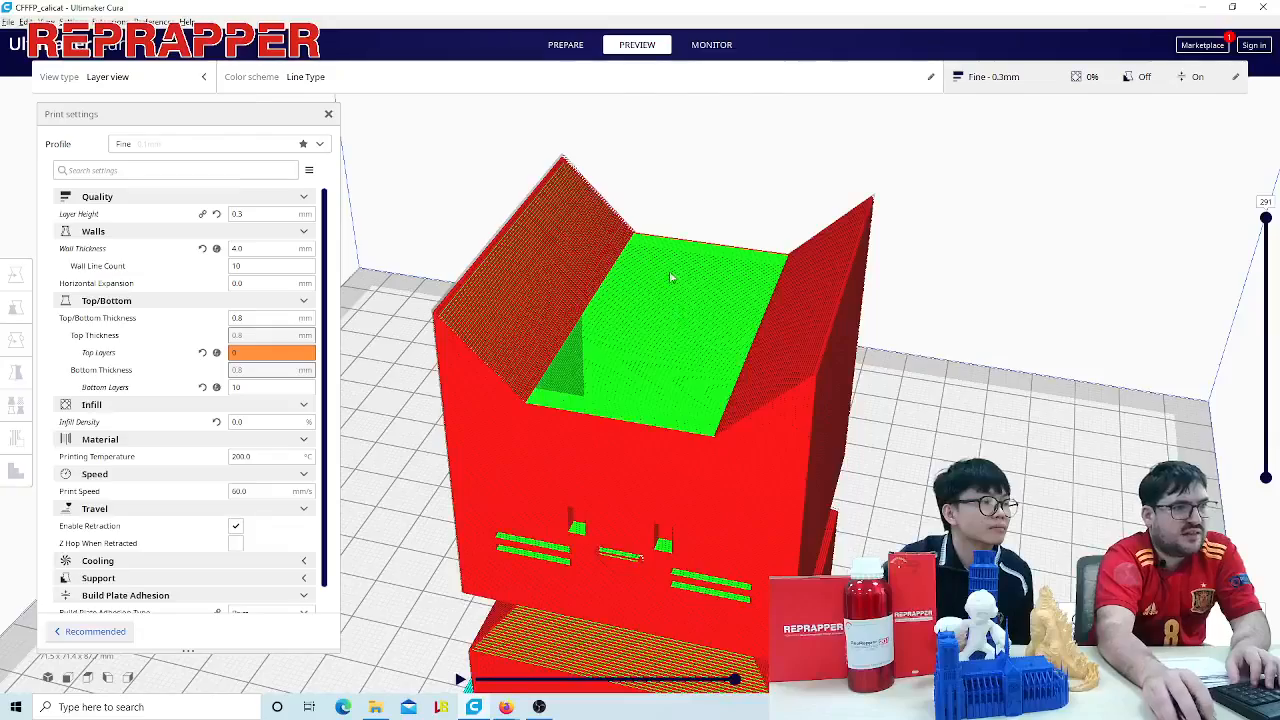
{"action": "scroll", "coordinate": [671, 277], "scroll_direction": "up", "scroll_amount": 3}
{"action": "right_click_drag", "start_coordinate": [687, 190], "coordinate": [843, 297]}
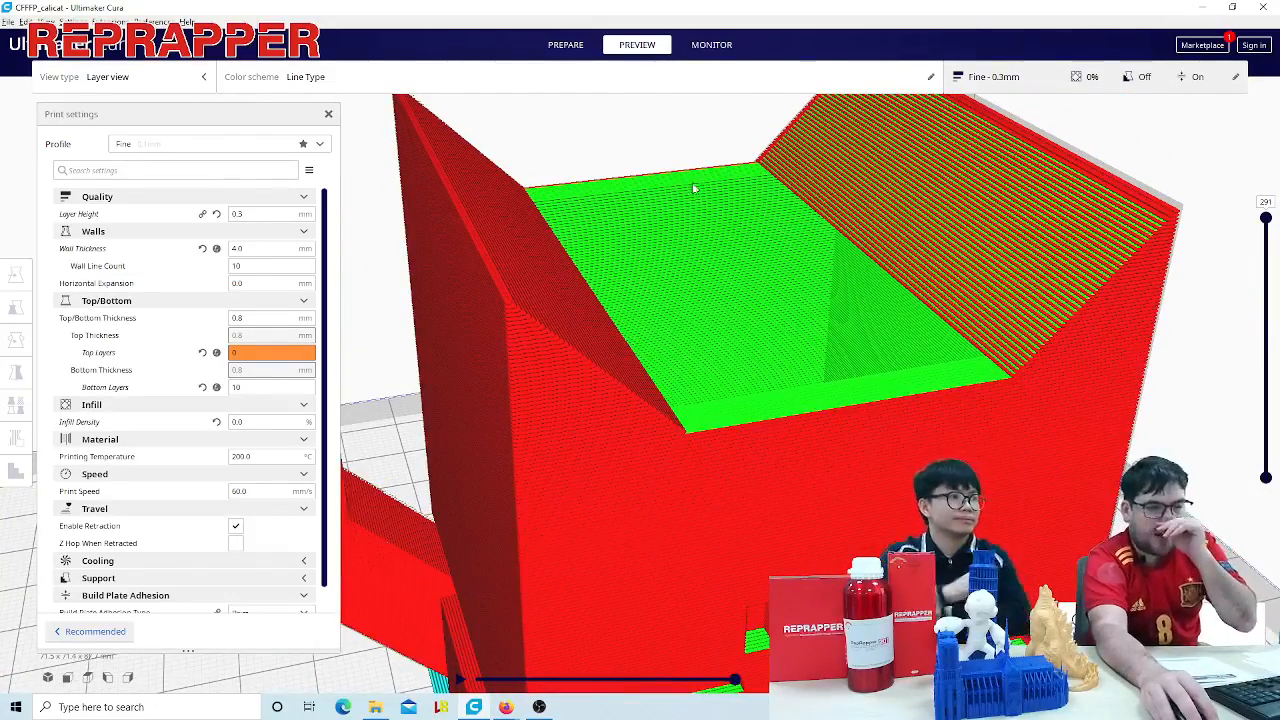
- Set the number of top layers to 20 and lower the layer preview to layer 149
{"action": "double_click", "coordinate": [242, 351]}
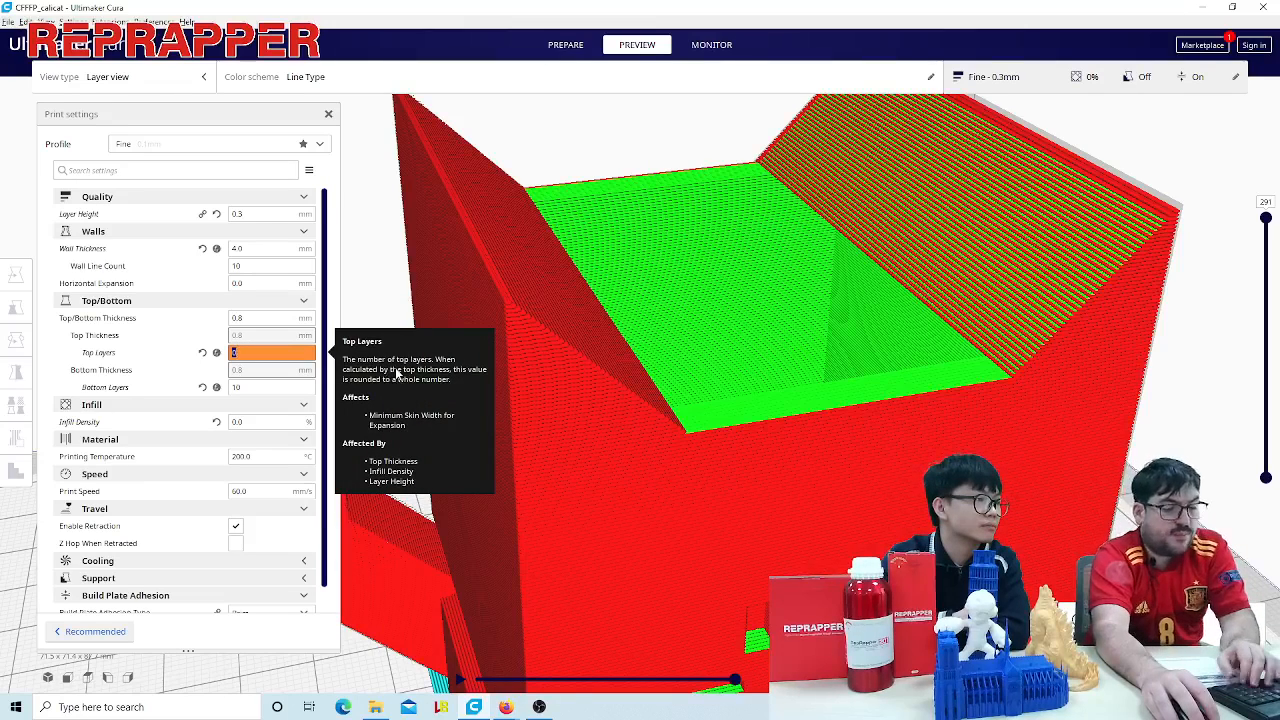
{"action": "type", "text": "20"}
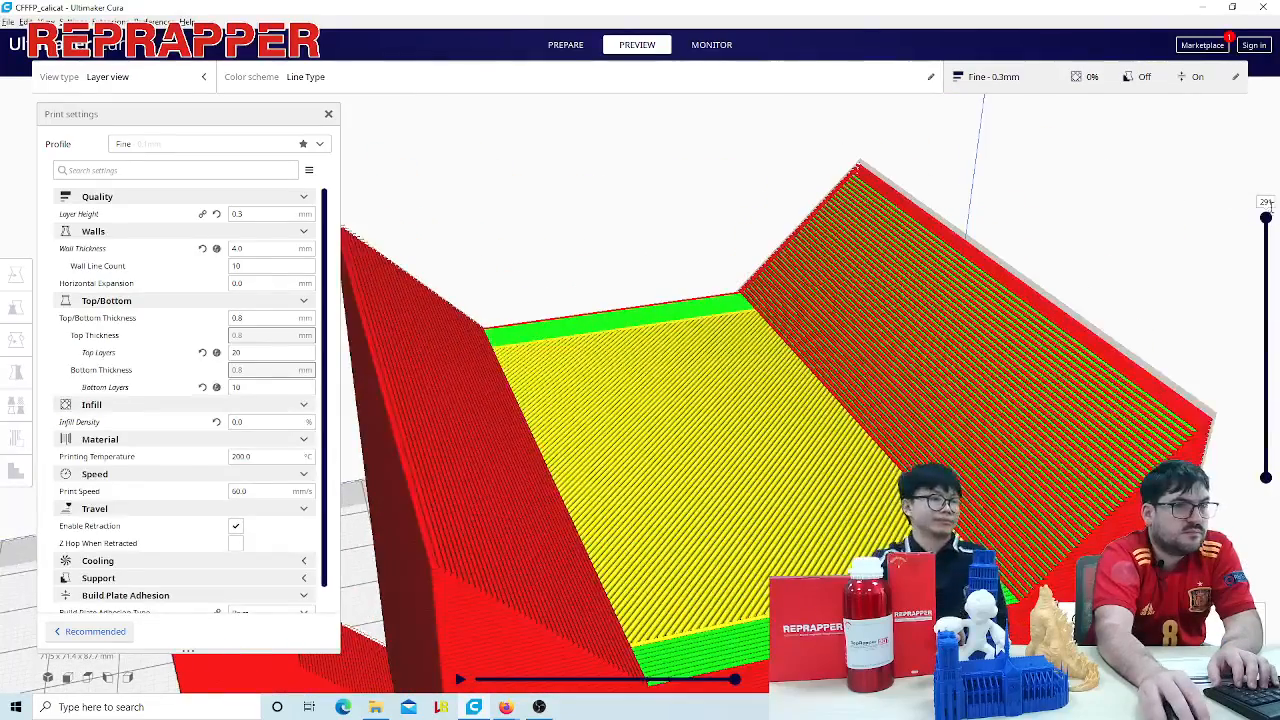
{"action": "left_click_drag", "start_coordinate": [1267, 217], "coordinate": [1267, 336]}
{"action": "scroll", "coordinate": [921, 399], "scroll_direction": "up", "scroll_amount": 4}
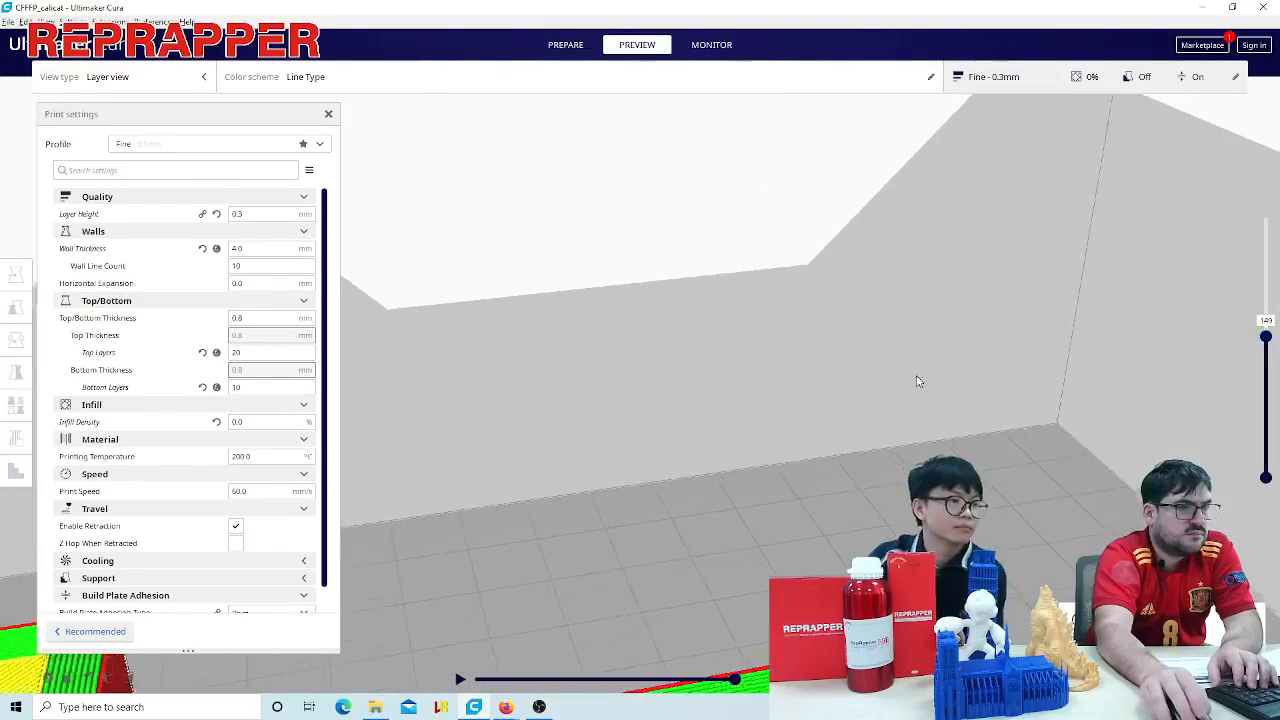
{"action": "scroll", "coordinate": [918, 381], "scroll_direction": "down", "scroll_amount": 5}
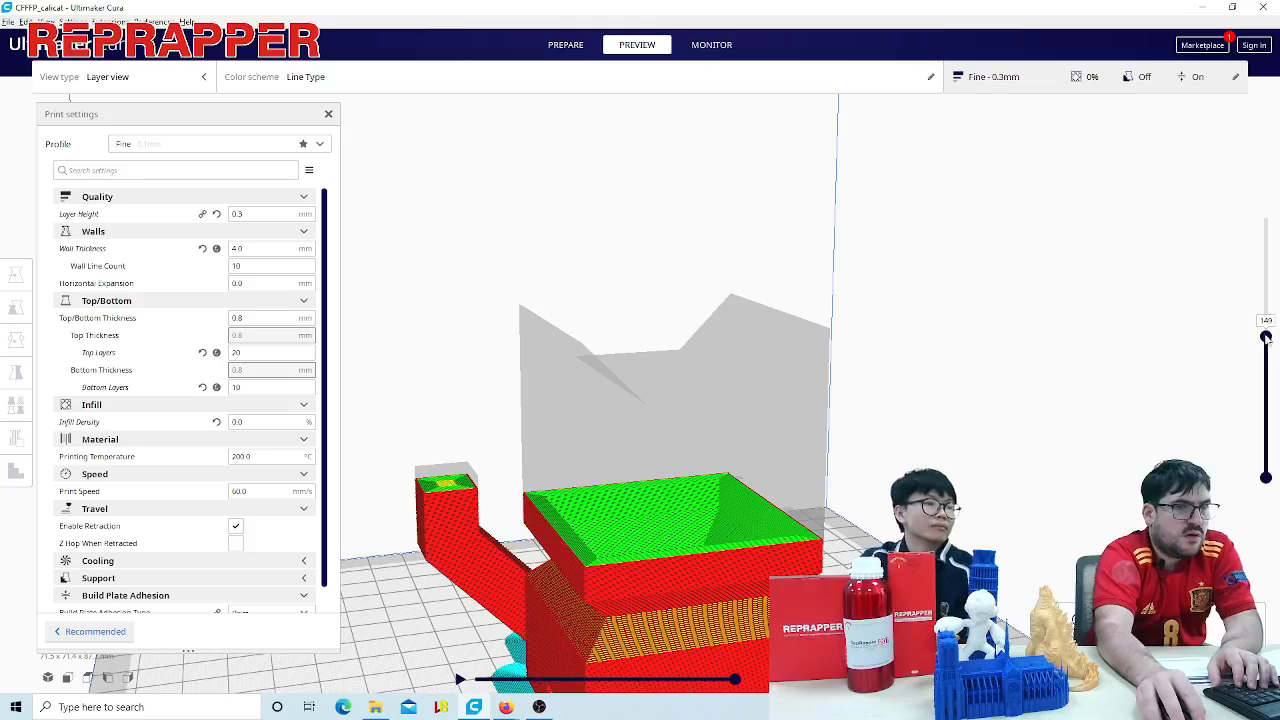
- Raise the layer preview to layer 235, lower it to layer 223 and examine the top skin and the inside of the head
{"action": "left_click_drag", "start_coordinate": [1266, 338], "coordinate": [1276, 262]}
{"action": "scroll", "coordinate": [768, 418], "scroll_direction": "up", "scroll_amount": 3}
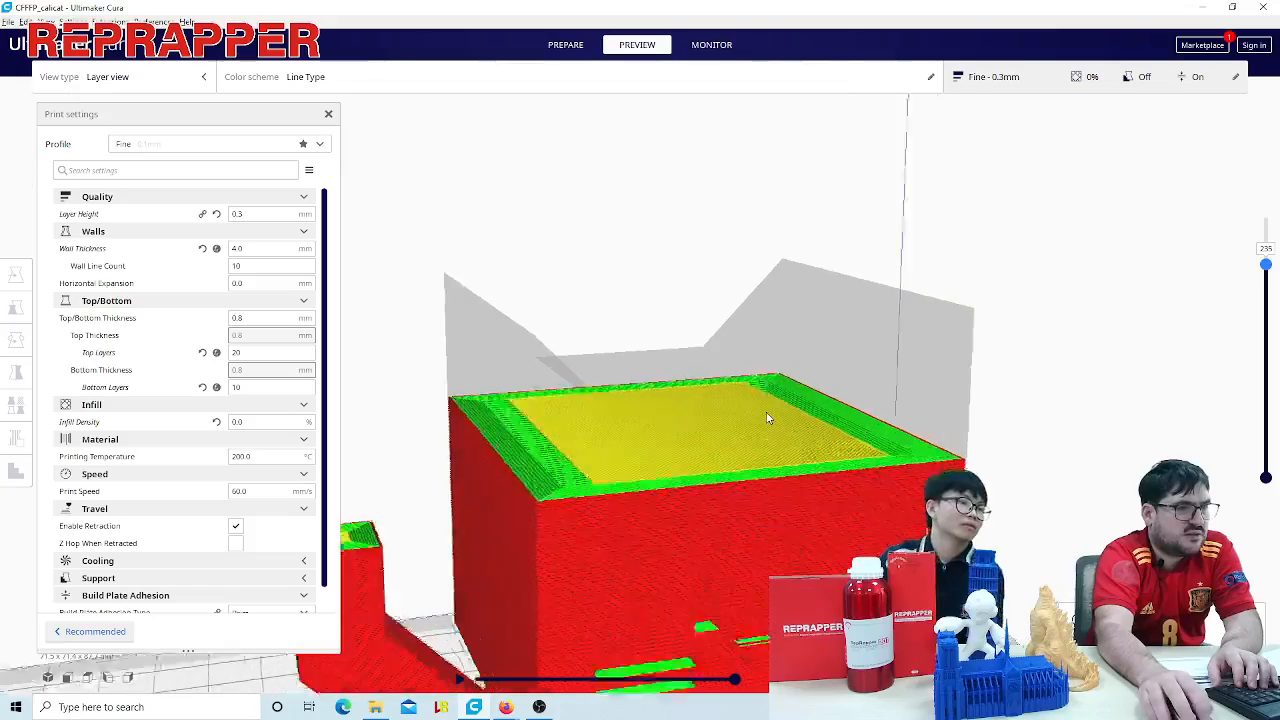
{"action": "scroll", "coordinate": [768, 418], "scroll_direction": "up", "scroll_amount": 4}
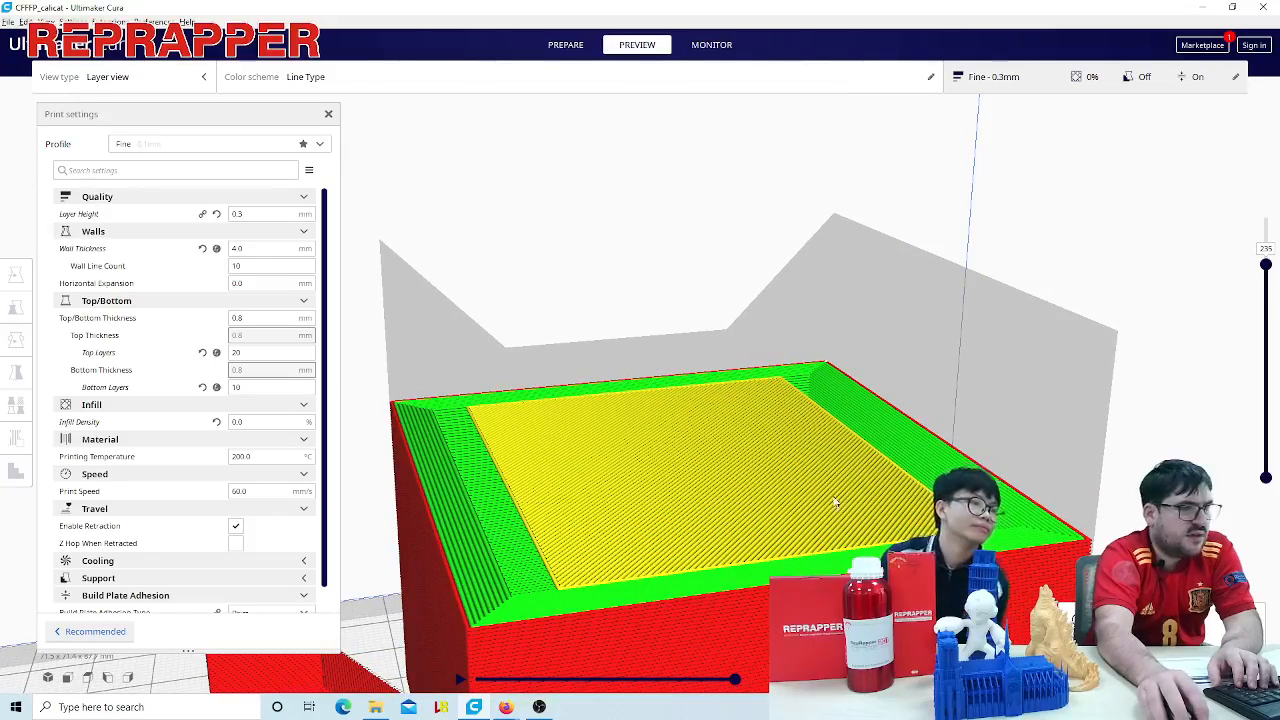
{"action": "mouse_move", "coordinate": [1266, 268]}
{"action": "left_mouse_down"}
{"action": "mouse_move", "coordinate": [1267, 228]}
{"action": "mouse_move", "coordinate": [1266, 284]}
{"action": "left_mouse_up"}
{"action": "scroll", "coordinate": [602, 352], "scroll_direction": "down", "scroll_amount": 3}
{"action": "scroll", "coordinate": [602, 352], "scroll_direction": "down", "scroll_amount": 5}
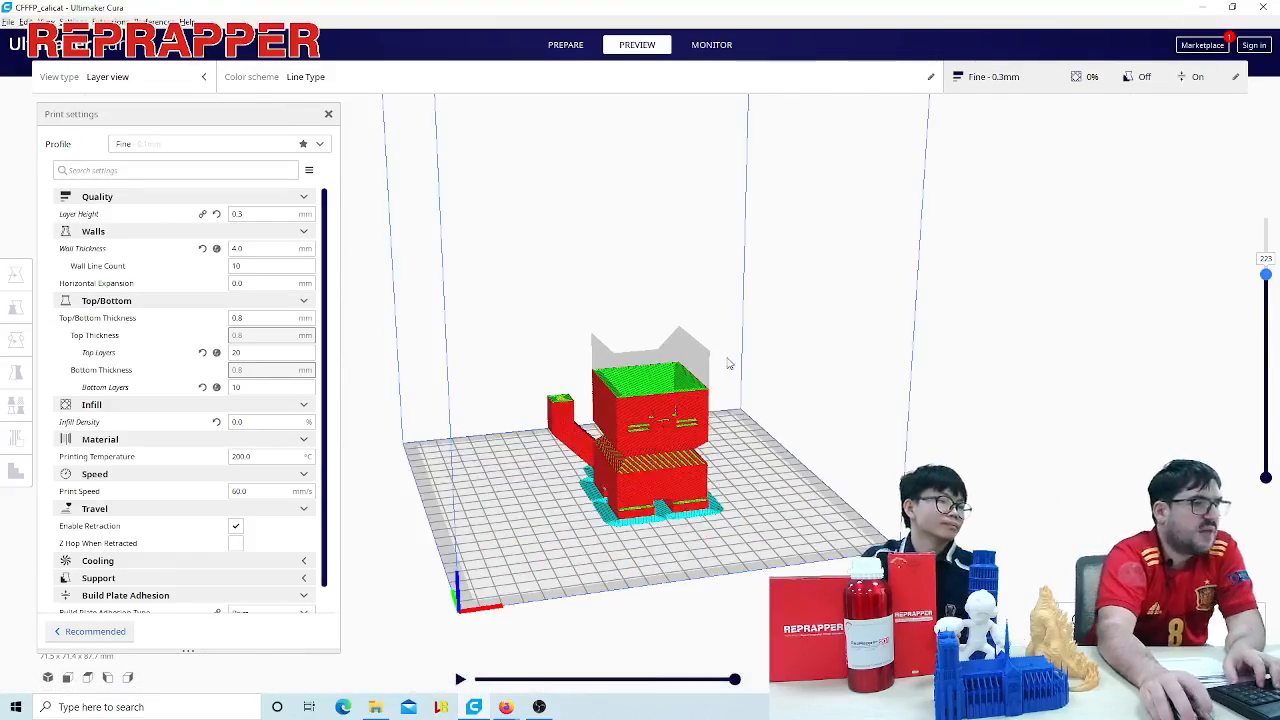
{"action": "scroll", "coordinate": [740, 416], "scroll_direction": "up", "scroll_amount": 5}
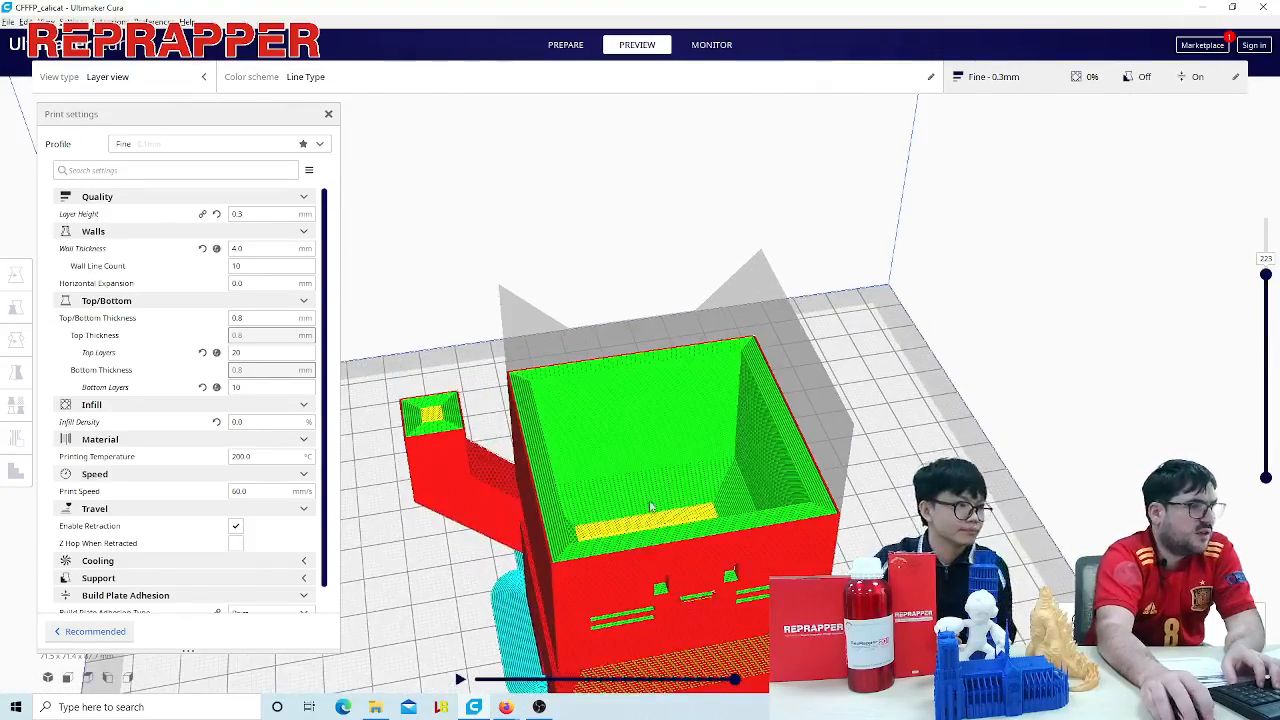
{"action": "right_click_drag", "start_coordinate": [759, 431], "coordinate": [786, 450]}
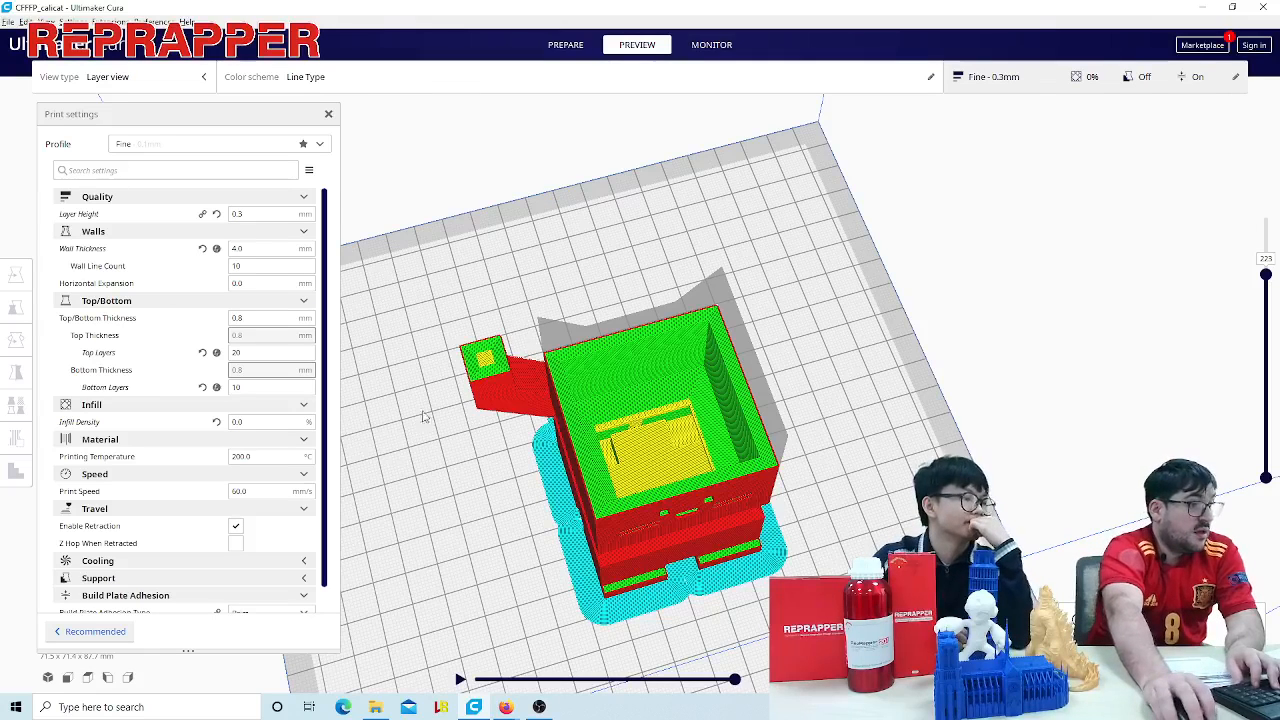
- Set the infill density to 10% and examine the infill inside the cat's head
{"action": "double_click", "coordinate": [247, 421]}
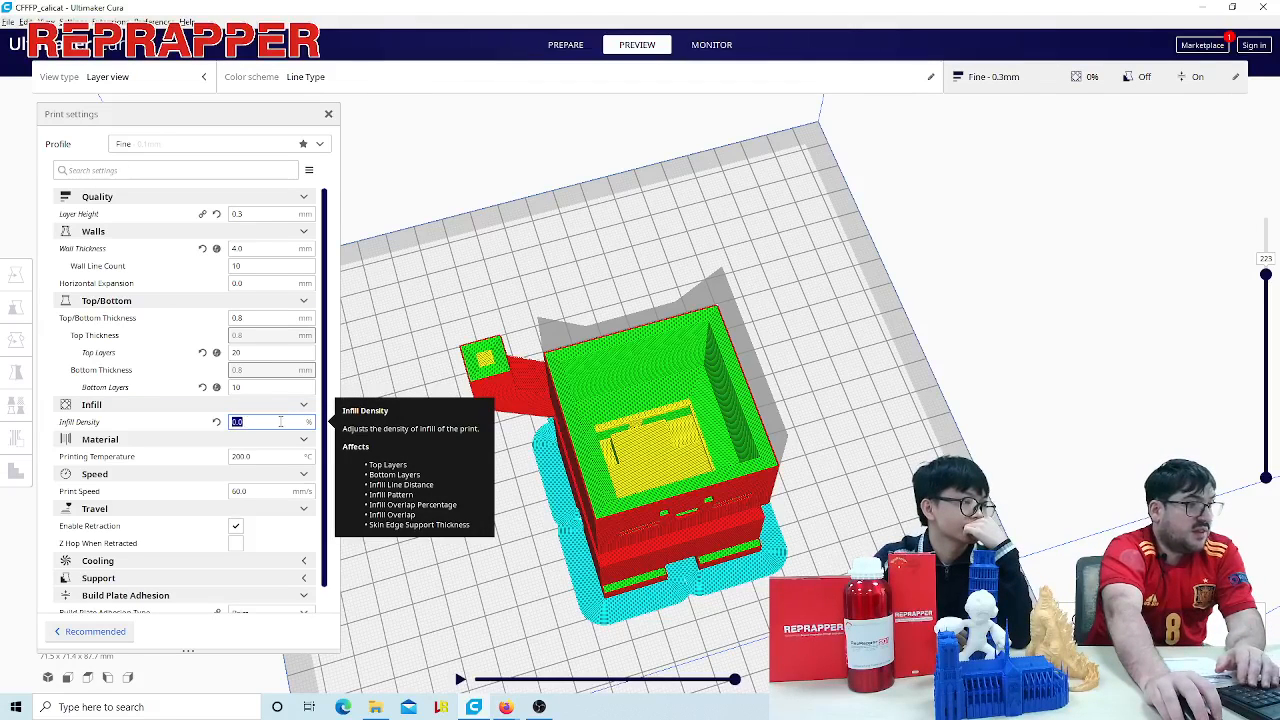
{"action": "type", "text": "10"}
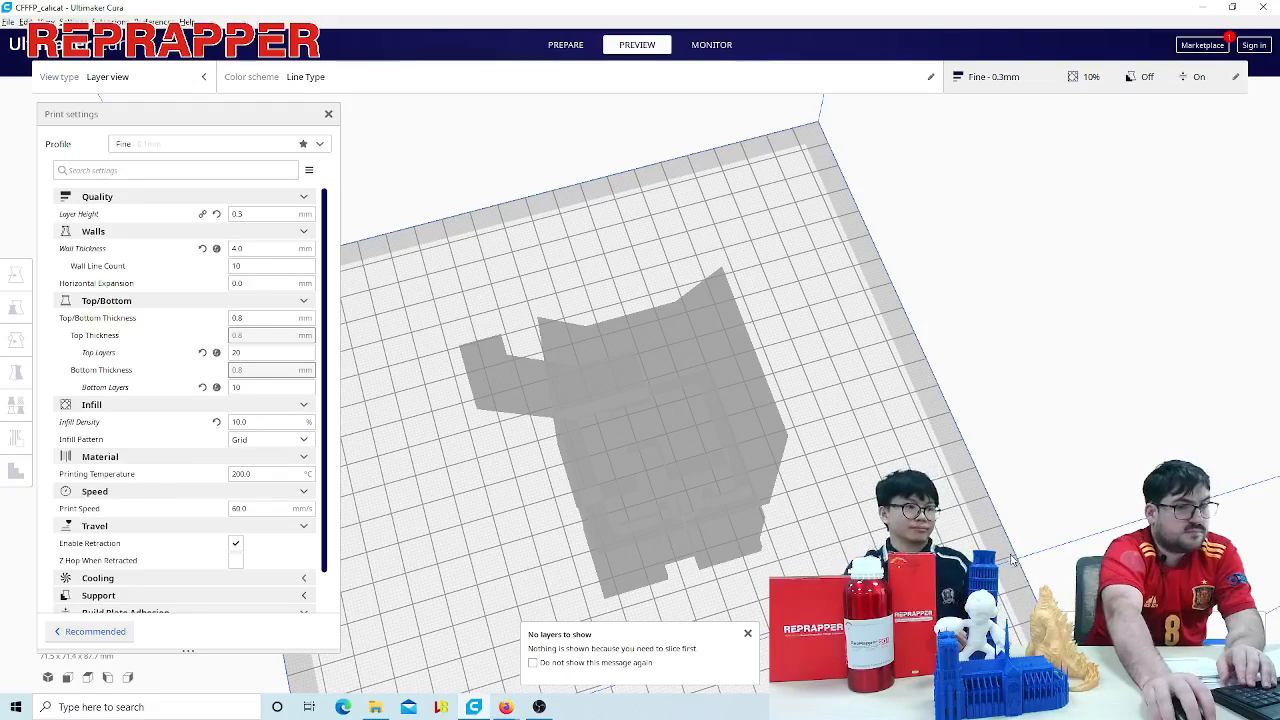
{"action": "scroll", "coordinate": [1157, 434], "scroll_direction": "up", "scroll_amount": 4}
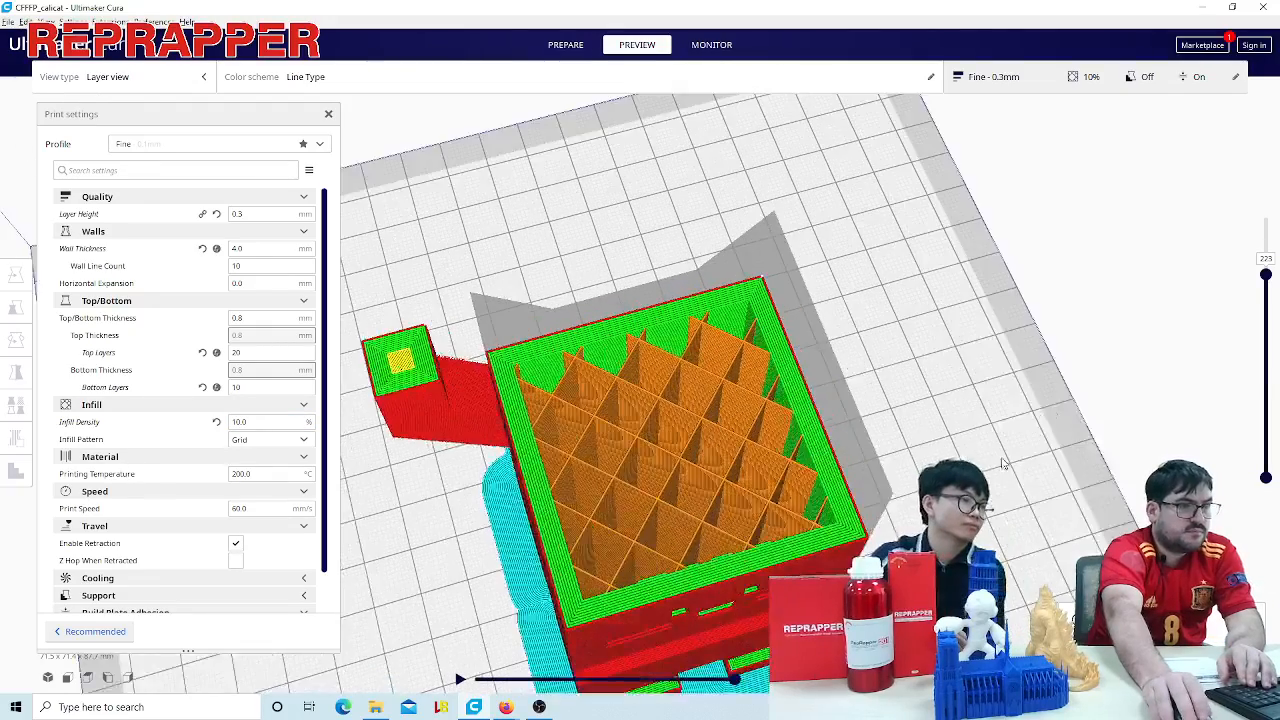
- Set the infill pattern of the sliced cat to Gyroid
{"action": "right_click_drag", "start_coordinate": [1003, 463], "coordinate": [760, 413]}
{"action": "right_click_drag", "start_coordinate": [700, 497], "coordinate": [762, 452]}
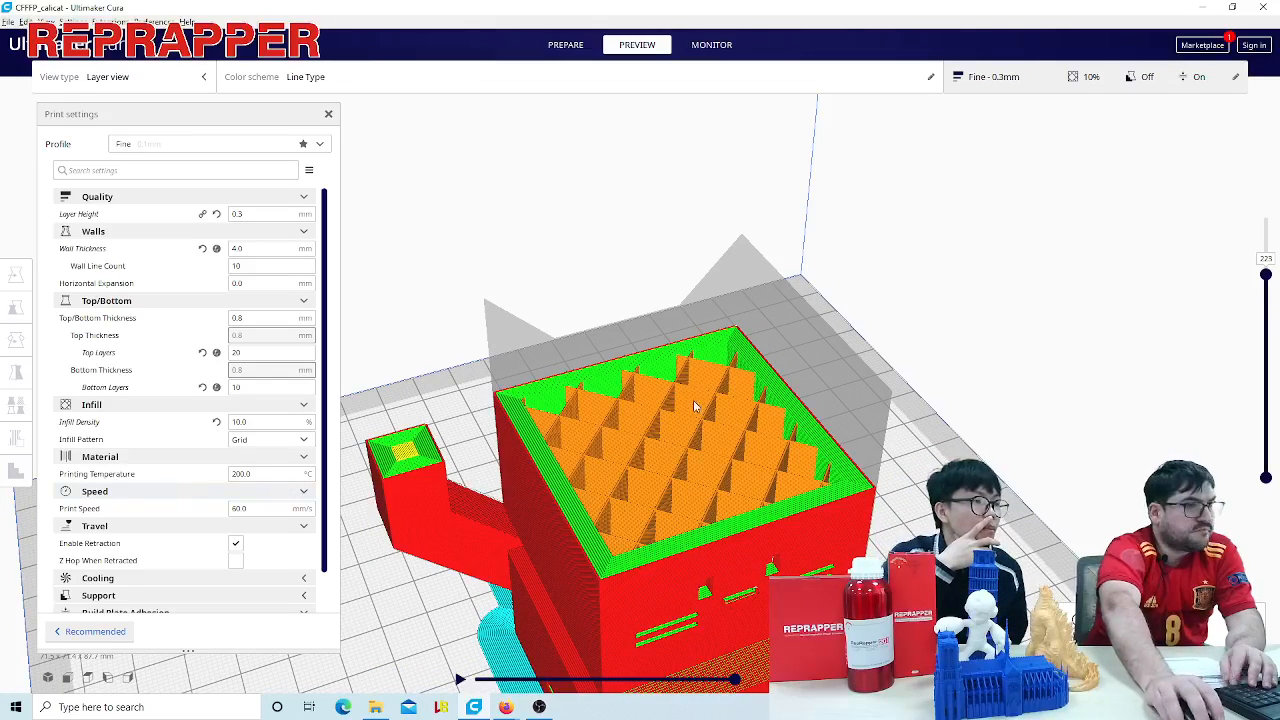
{"action": "left_click", "coordinate": [243, 422]}
{"action": "double_click", "coordinate": [281, 421]}
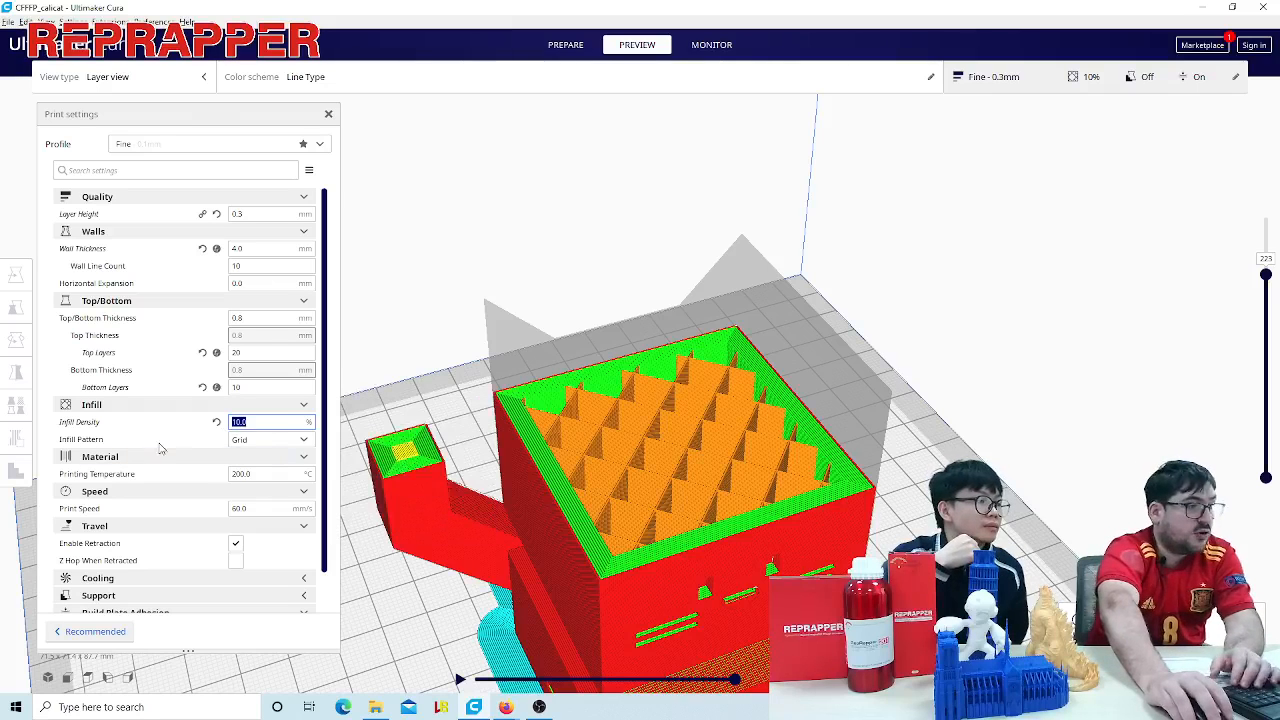
{"action": "left_click", "coordinate": [258, 445]}
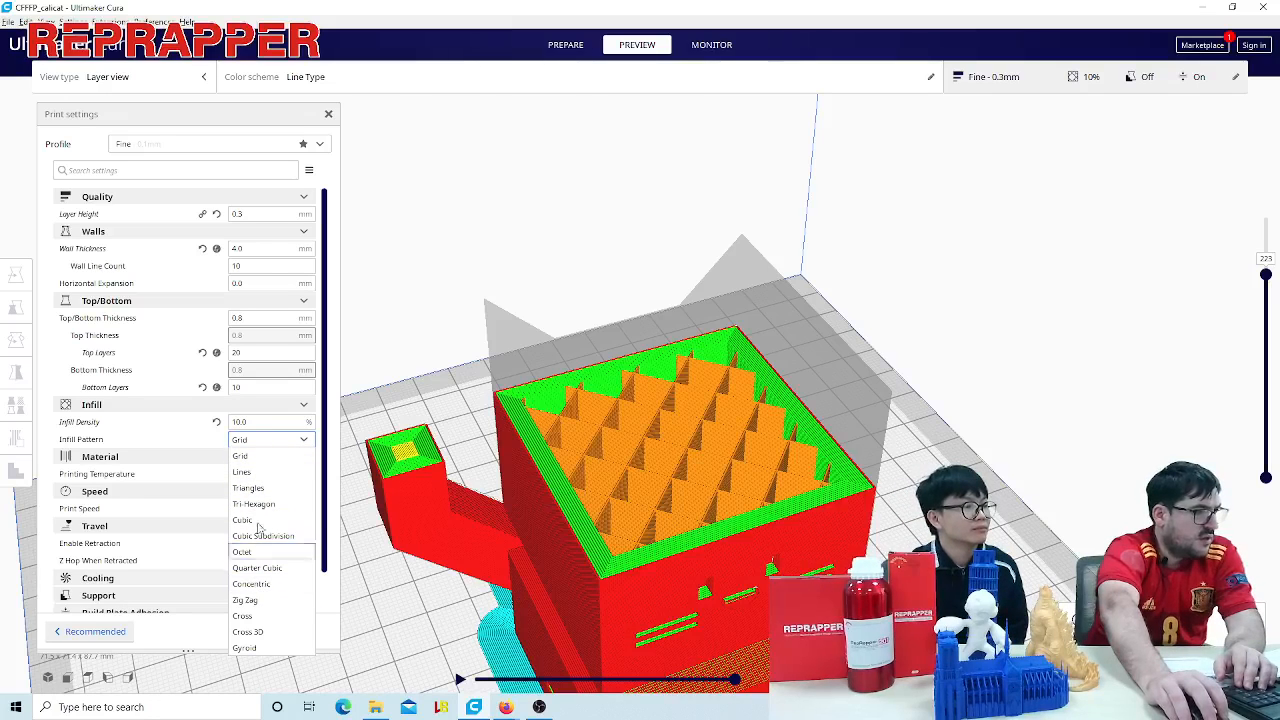
{"action": "left_click", "coordinate": [265, 648]}
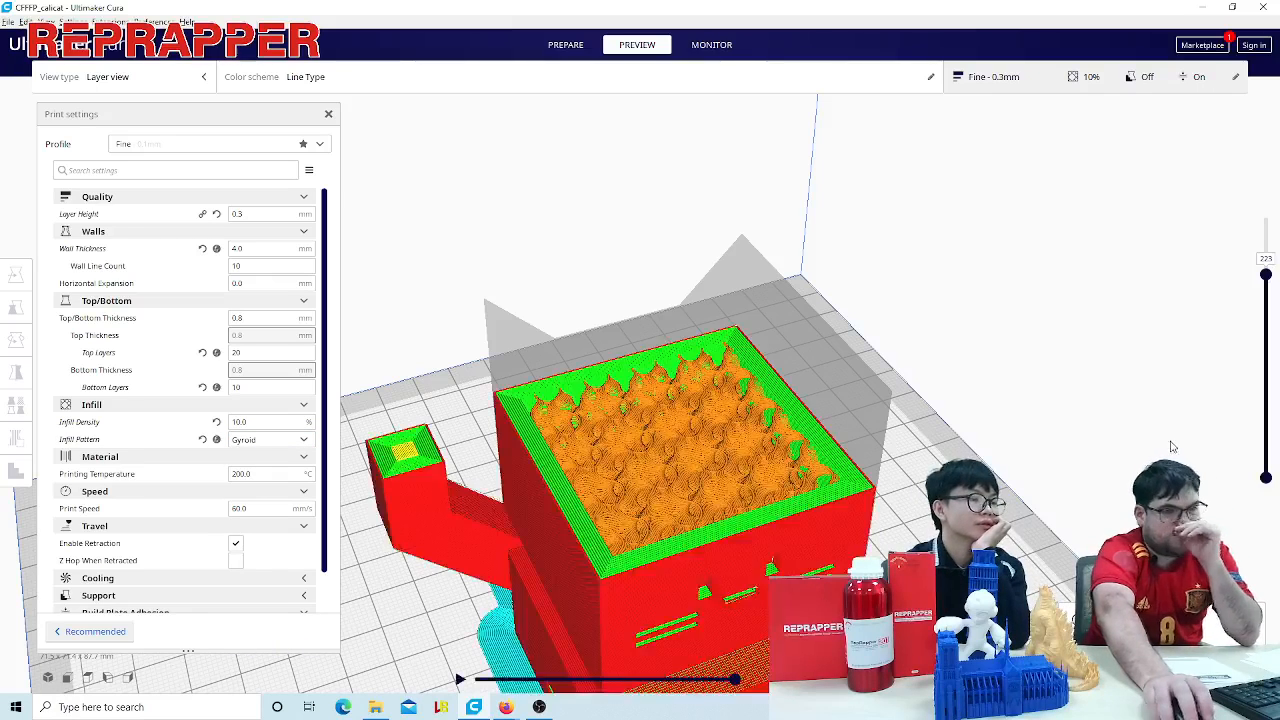
- Lower the layer preview to layer 162 and examine the gyroid infill inside the cat
{"action": "scroll", "coordinate": [847, 515], "scroll_direction": "up", "scroll_amount": 3}
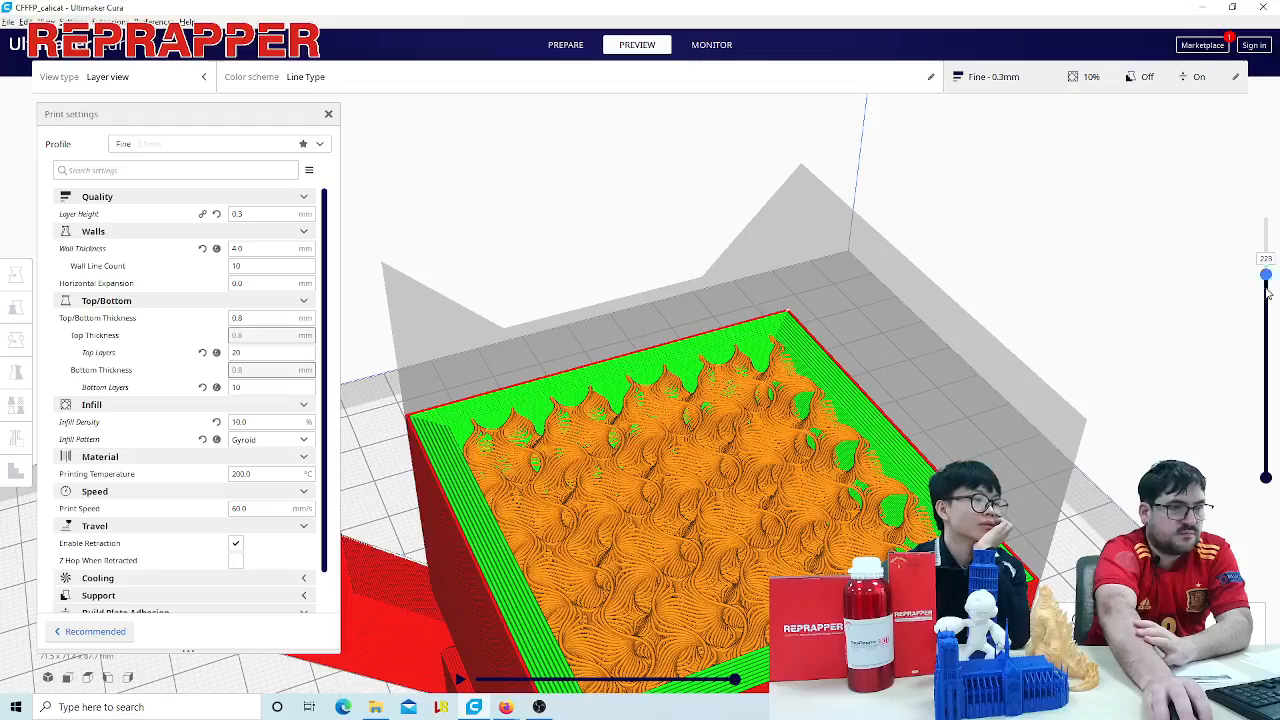
{"action": "left_click_drag", "start_coordinate": [1265, 280], "coordinate": [1261, 339]}
{"action": "scroll", "coordinate": [860, 400], "scroll_direction": "down", "scroll_amount": 4}
{"action": "right_click_drag", "start_coordinate": [820, 400], "coordinate": [790, 440]}
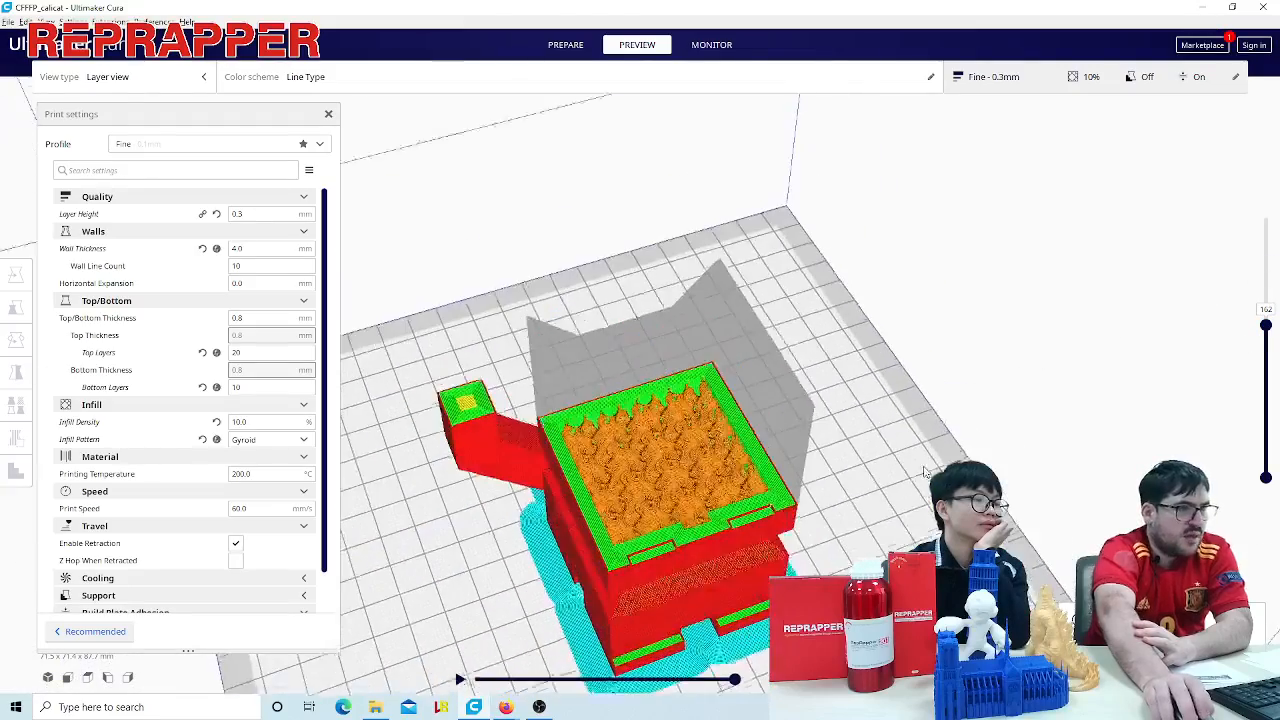
- Switch to File Explorer, open the first photo in the infill folder and examine its 5% to 40% infill density samples
{"action": "left_click", "coordinate": [377, 706]}
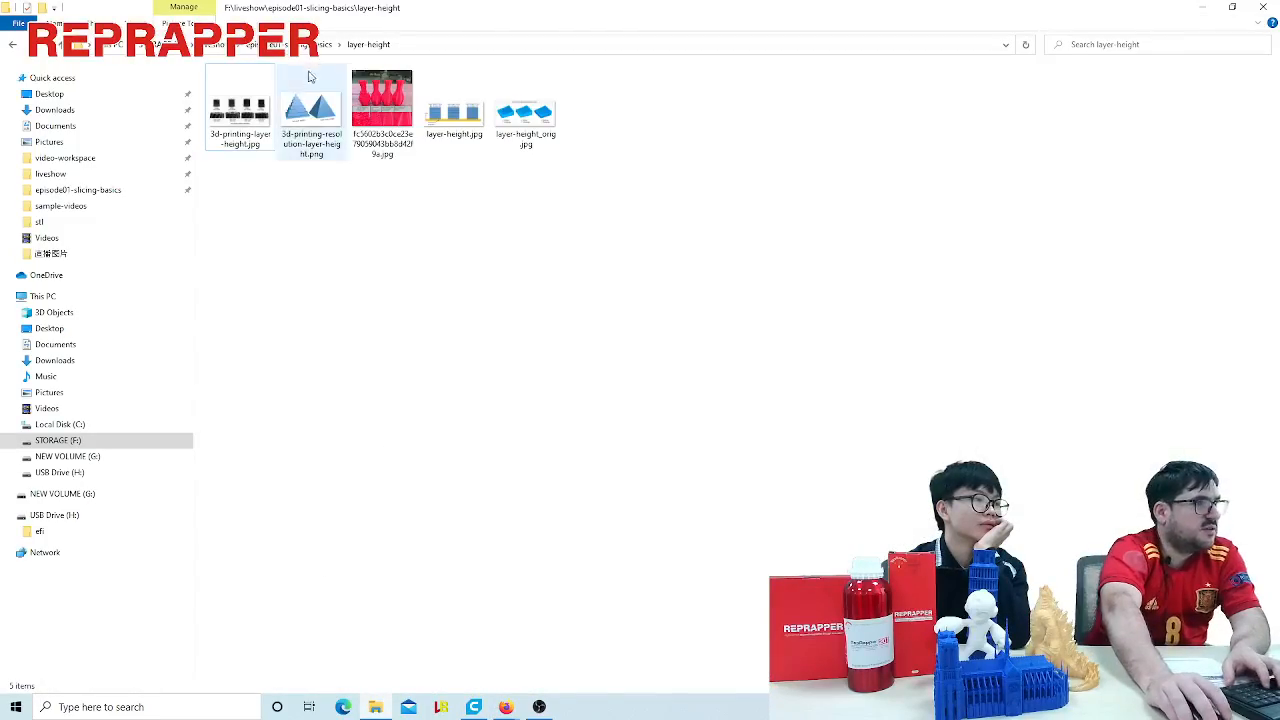
{"action": "key", "text": "BackSpace"}
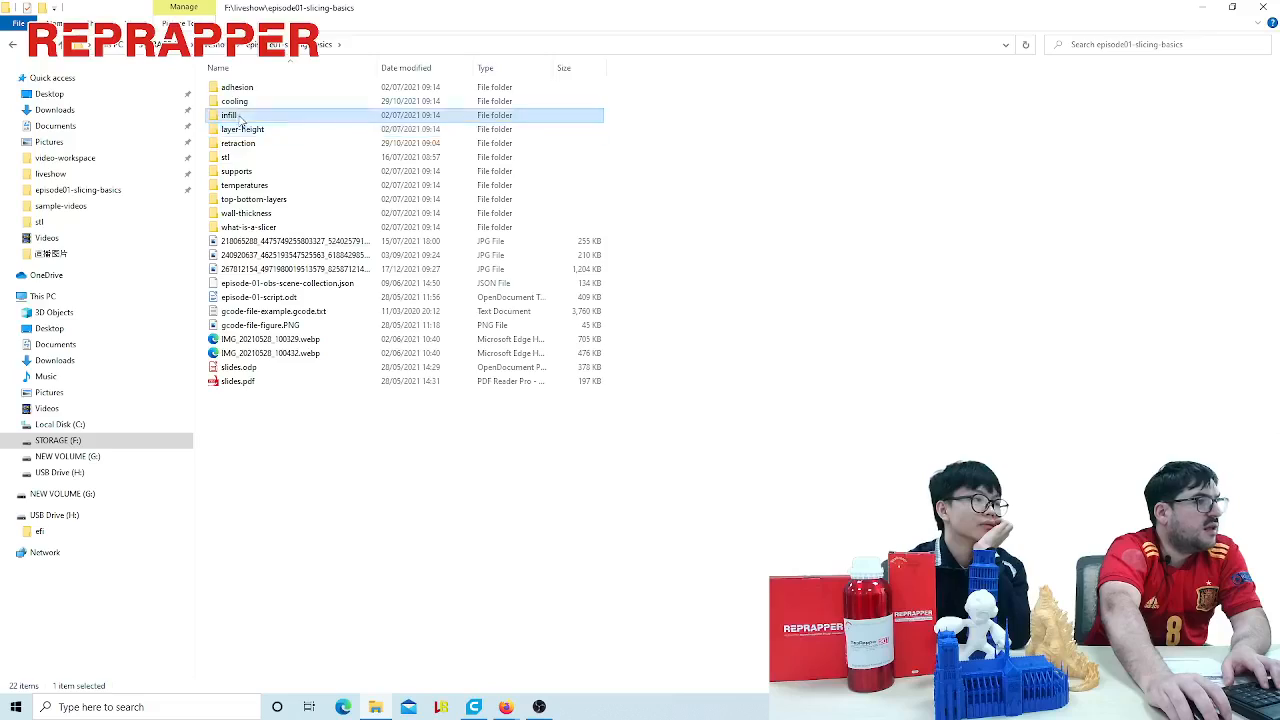
{"action": "double_click", "coordinate": [240, 115]}
{"action": "double_click", "coordinate": [240, 108]}
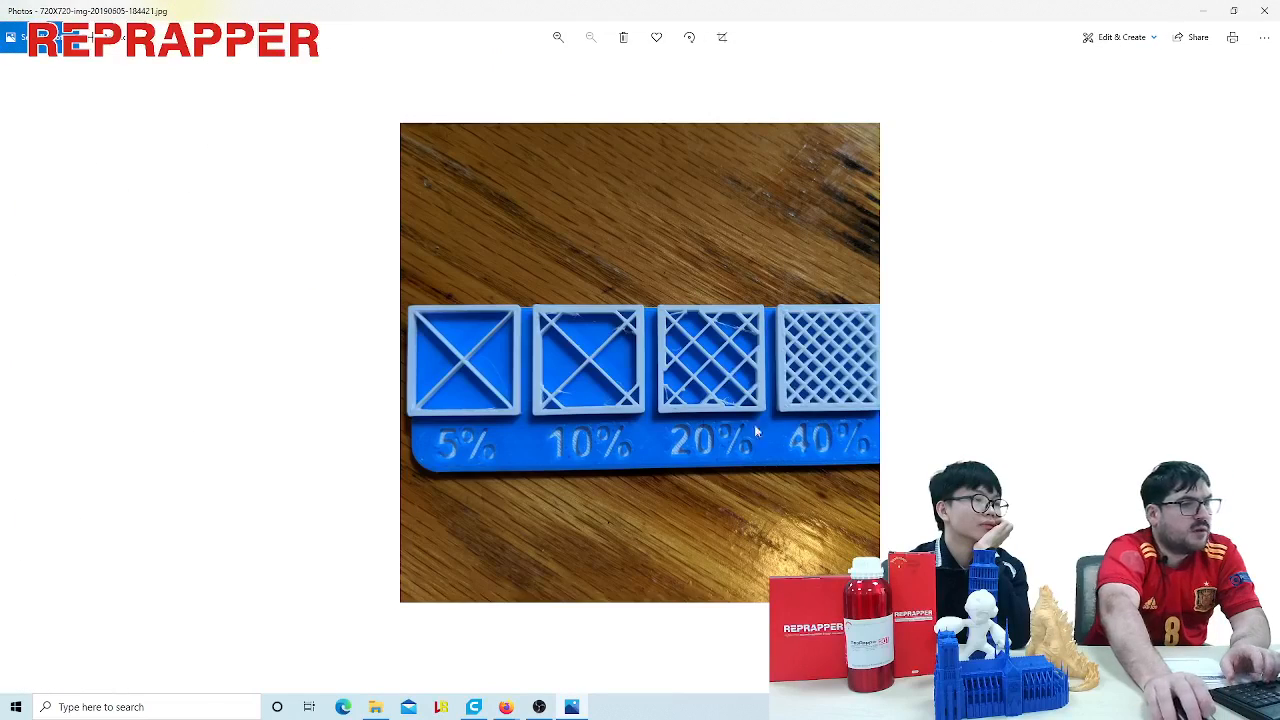
{"action": "scroll", "coordinate": [754, 424], "scroll_direction": "up", "scroll_amount": 5}
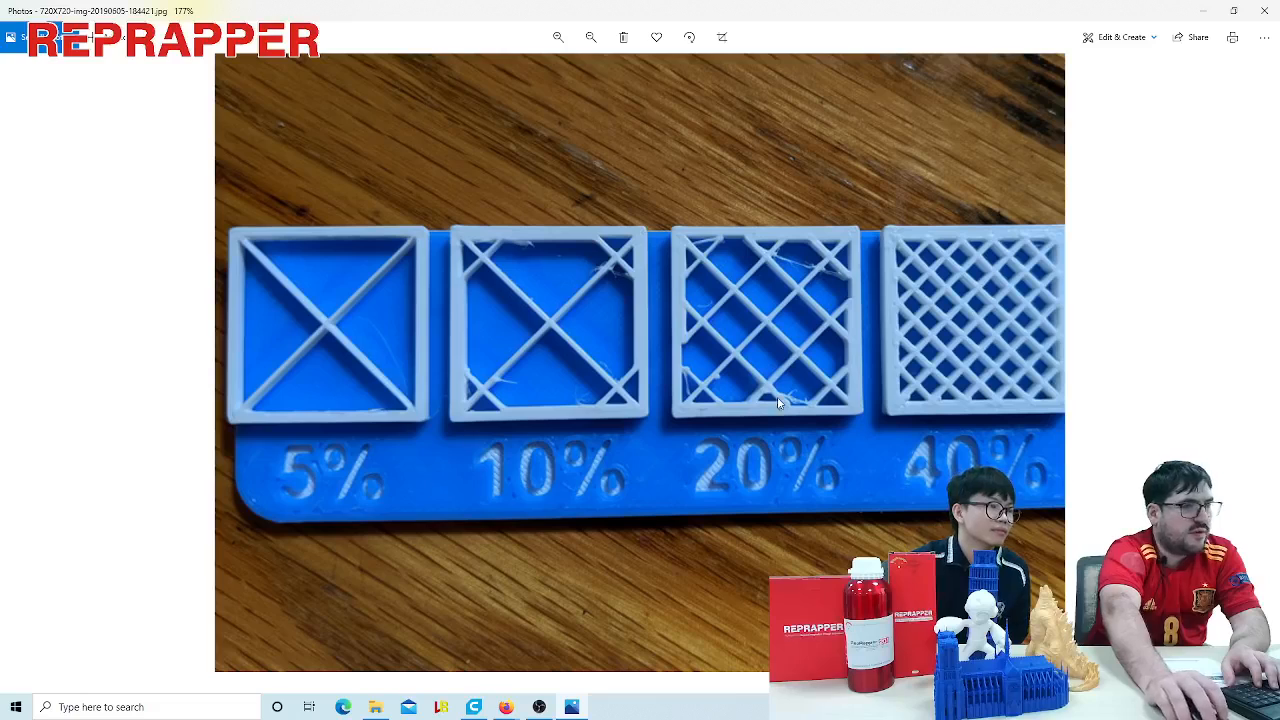
{"action": "scroll", "coordinate": [629, 358], "scroll_direction": "down", "scroll_amount": 1}
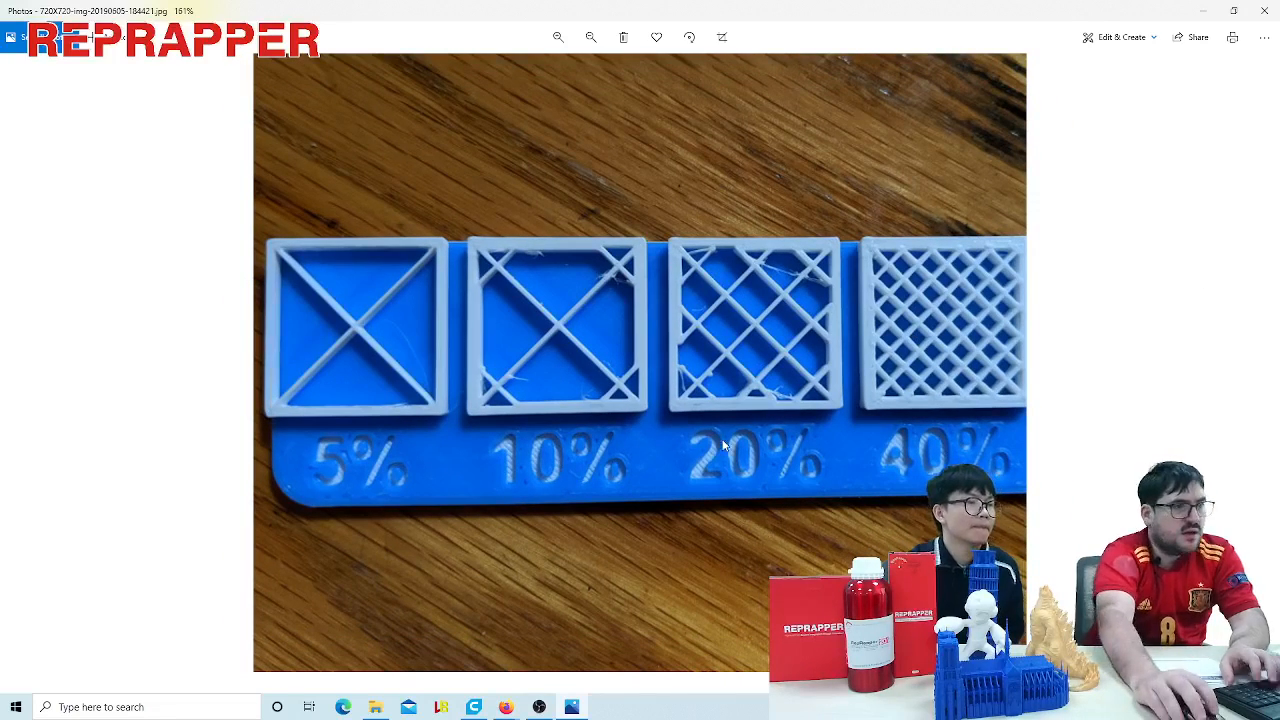
{"action": "scroll", "coordinate": [725, 445], "scroll_direction": "down", "scroll_amount": 3}
- Show the display tray photo of 15% infill patterns and examine the individual pattern samples up close
{"action": "key", "text": "Right"}
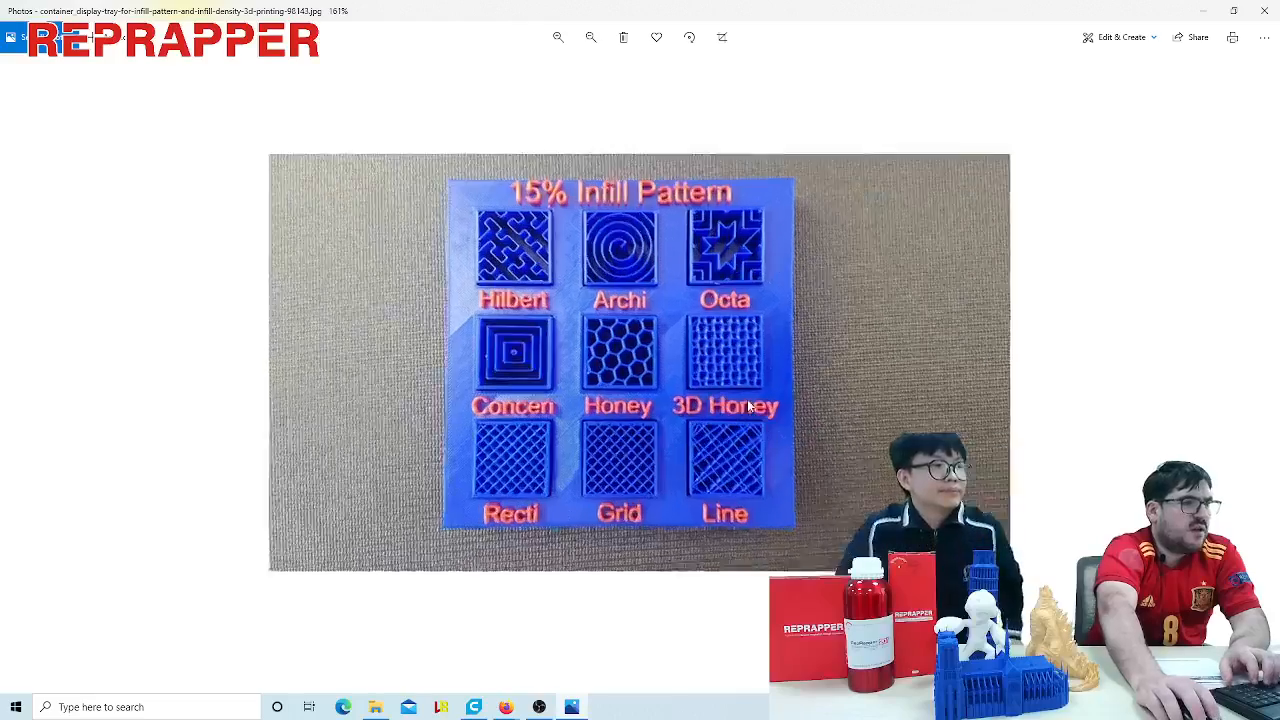
{"action": "scroll", "coordinate": [750, 405], "scroll_direction": "up", "scroll_amount": 1}
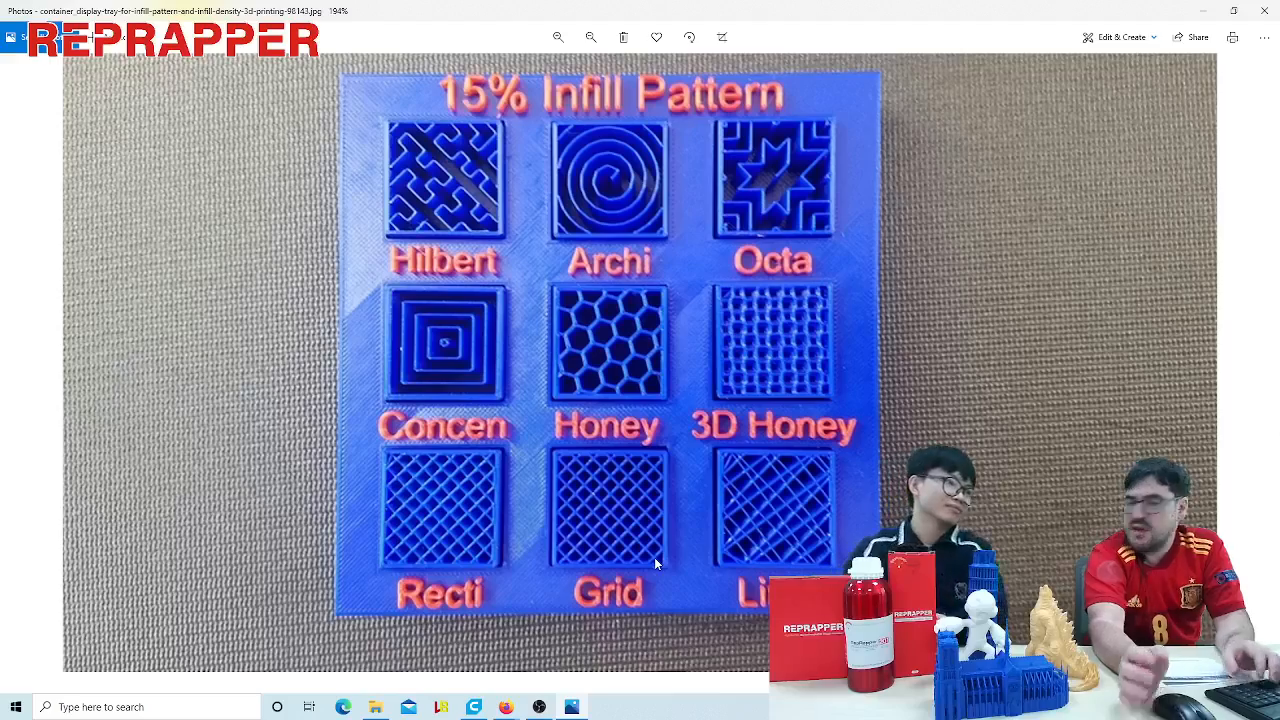
{"action": "scroll", "coordinate": [691, 520], "scroll_direction": "down", "scroll_amount": 5, "text": "ctrl"}
{"action": "scroll", "coordinate": [691, 520], "scroll_direction": "down", "scroll_amount": 1}
{"action": "scroll", "coordinate": [622, 468], "scroll_direction": "up", "scroll_amount": 1}
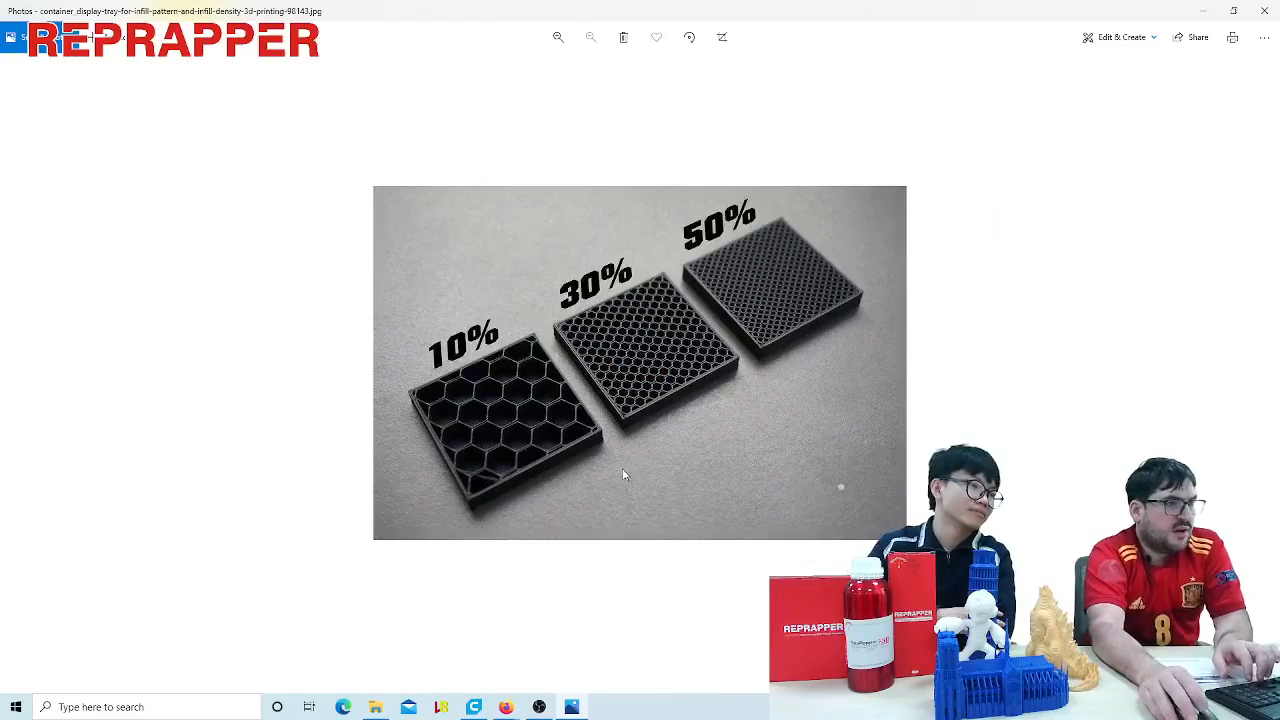
{"action": "scroll", "coordinate": [655, 465], "scroll_direction": "up", "scroll_amount": 5, "text": "ctrl"}
{"action": "scroll", "coordinate": [657, 460], "scroll_direction": "up", "scroll_amount": 2, "text": "ctrl"}
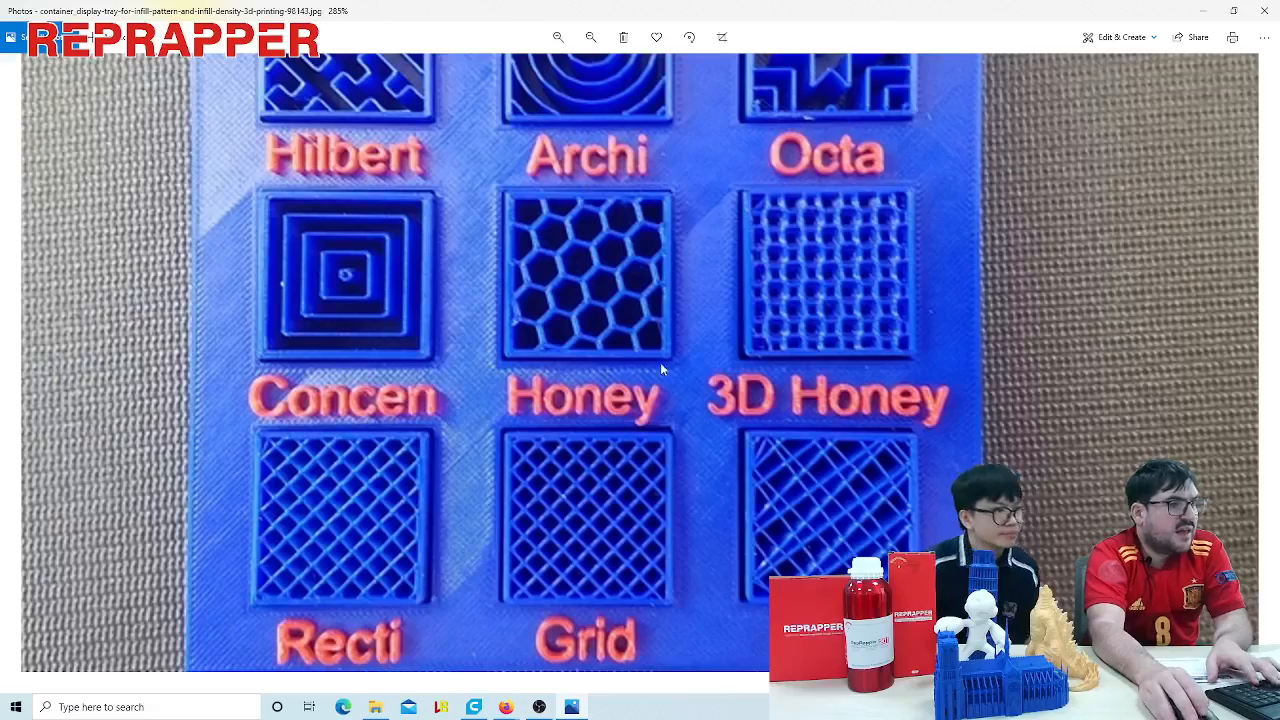
{"action": "scroll", "coordinate": [662, 369], "scroll_direction": "down", "scroll_amount": 4, "text": "ctrl"}
{"action": "scroll", "coordinate": [679, 369], "scroll_direction": "down", "scroll_amount": 1}
- Examine the photo of black honeycomb parts comparing 10%, 30% and 50% infill up close
{"action": "scroll", "coordinate": [602, 425], "scroll_direction": "up", "scroll_amount": 4, "text": "ctrl"}
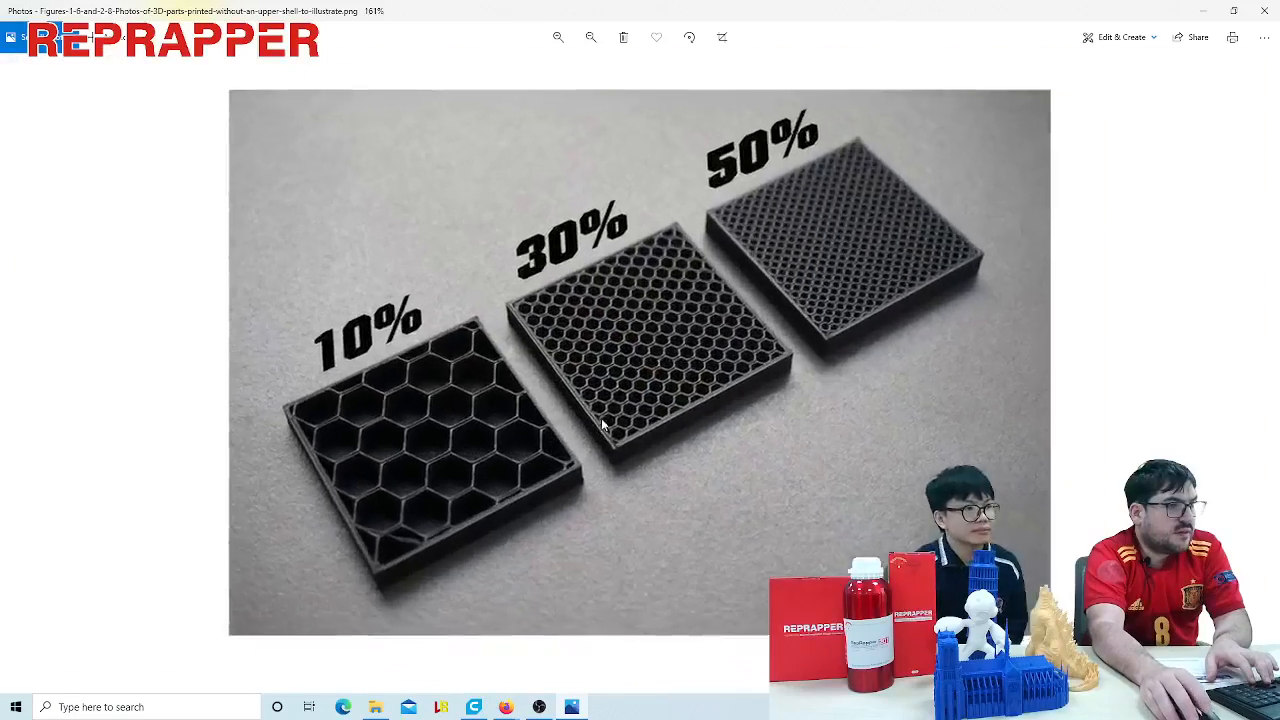
{"action": "scroll", "coordinate": [602, 425], "scroll_direction": "up", "scroll_amount": 4, "text": "ctrl"}
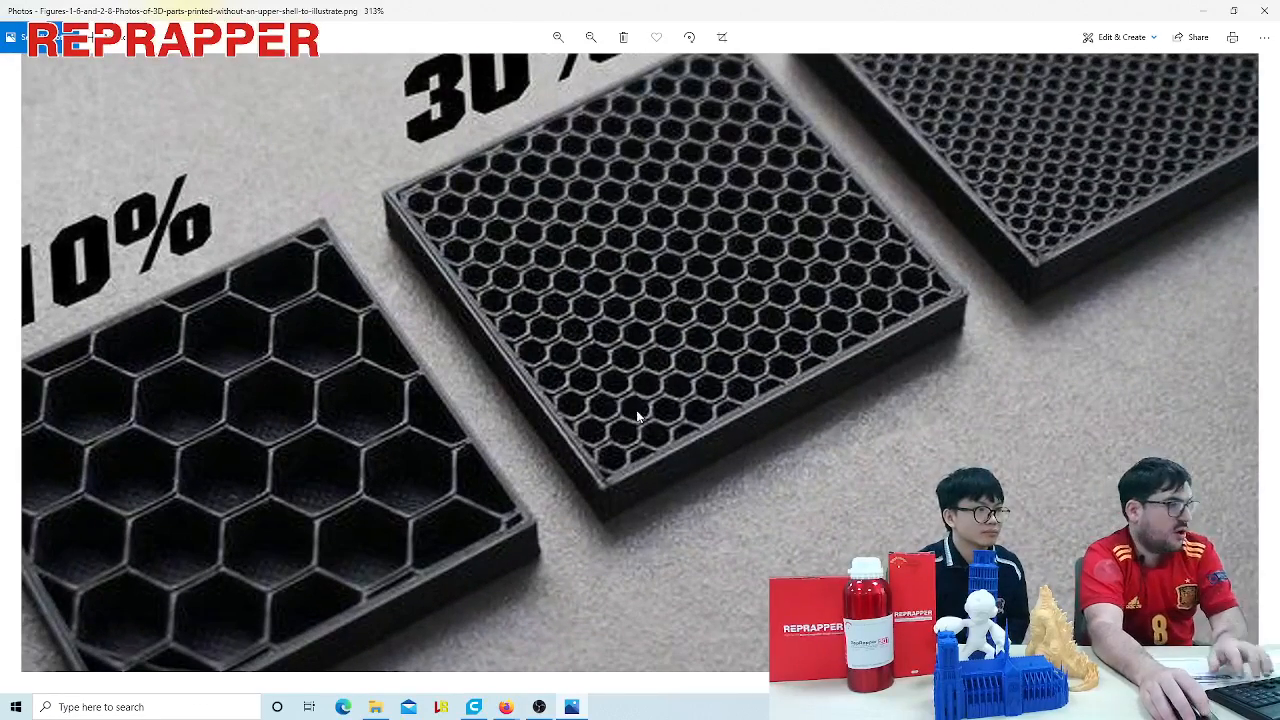
{"action": "scroll", "coordinate": [697, 405], "scroll_direction": "down", "scroll_amount": 5, "text": "ctrl"}
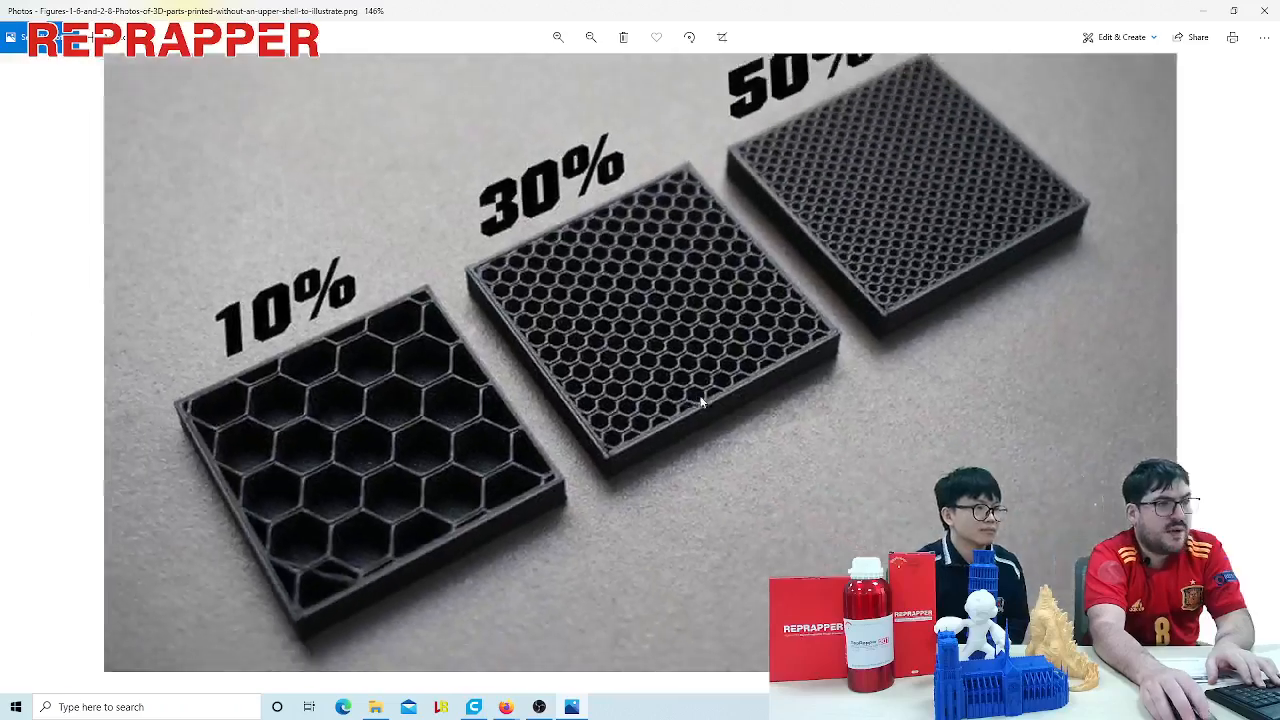
{"action": "scroll", "coordinate": [710, 420], "scroll_direction": "up", "scroll_amount": 3, "text": "ctrl"}
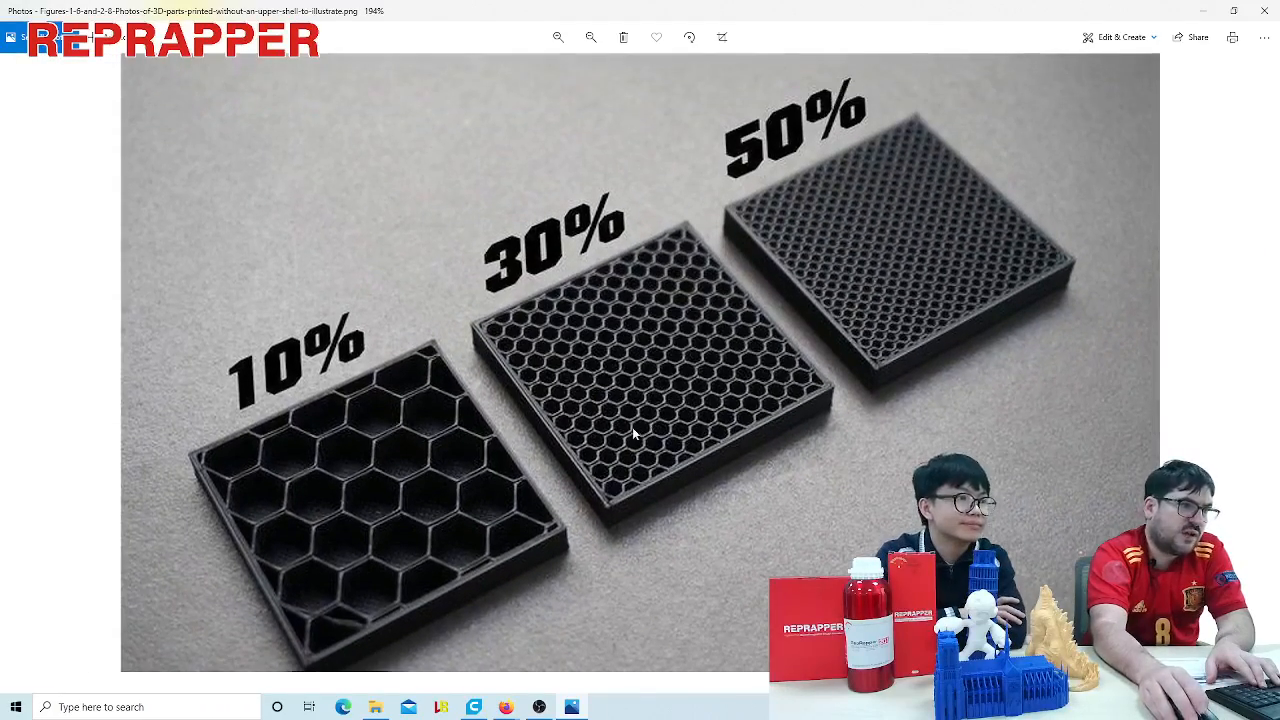
{"action": "scroll", "coordinate": [655, 390], "scroll_direction": "up", "scroll_amount": 2, "text": "ctrl"}
{"action": "scroll", "coordinate": [683, 399], "scroll_direction": "down", "scroll_amount": 2, "text": "ctrl"}
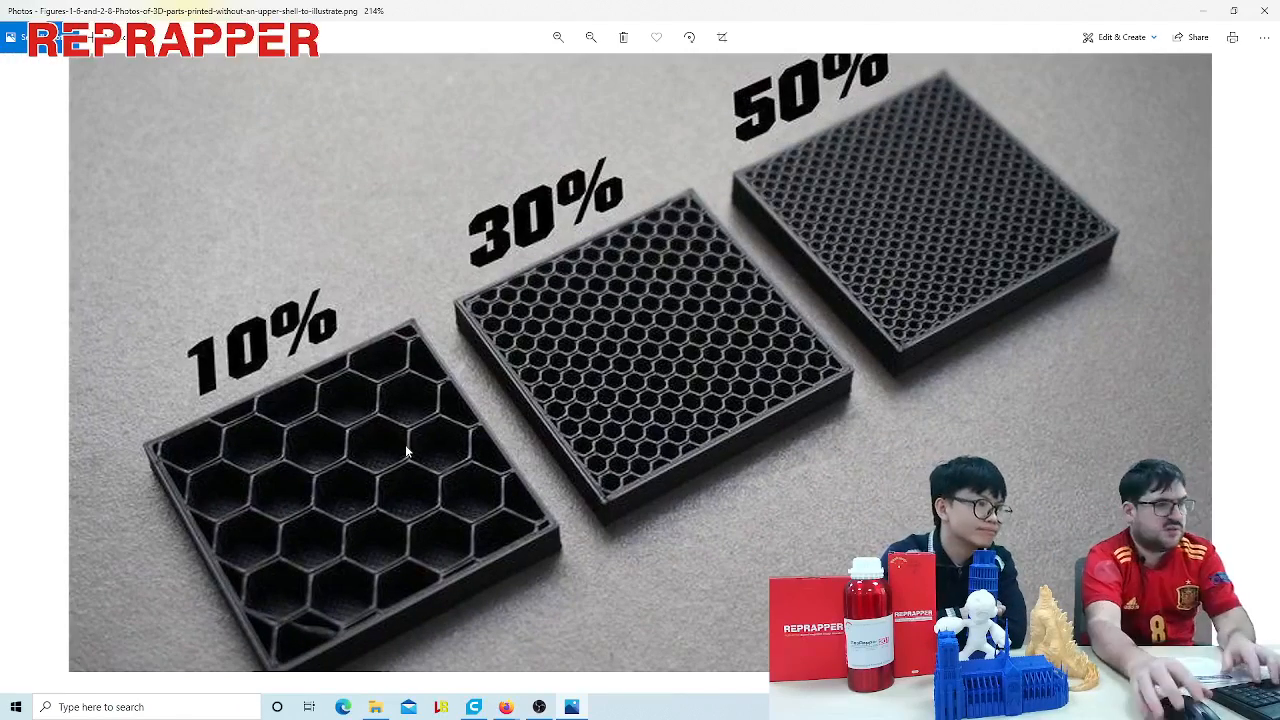
{"action": "scroll", "coordinate": [700, 505], "scroll_direction": "down", "scroll_amount": 5, "text": "ctrl"}
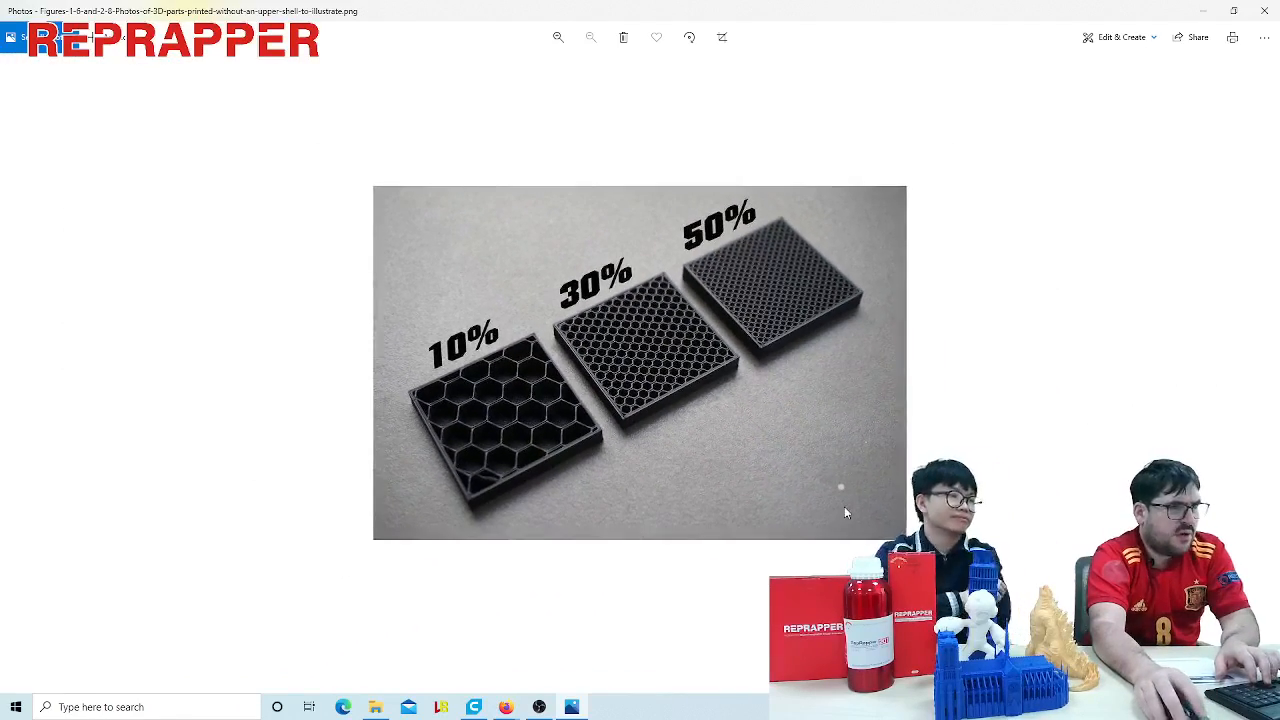
- Show the photo of yellow infill pattern samples and examine them up close
{"action": "key", "text": "Right"}
{"action": "scroll", "coordinate": [747, 460], "scroll_direction": "up", "scroll_amount": 3, "text": "ctrl"}
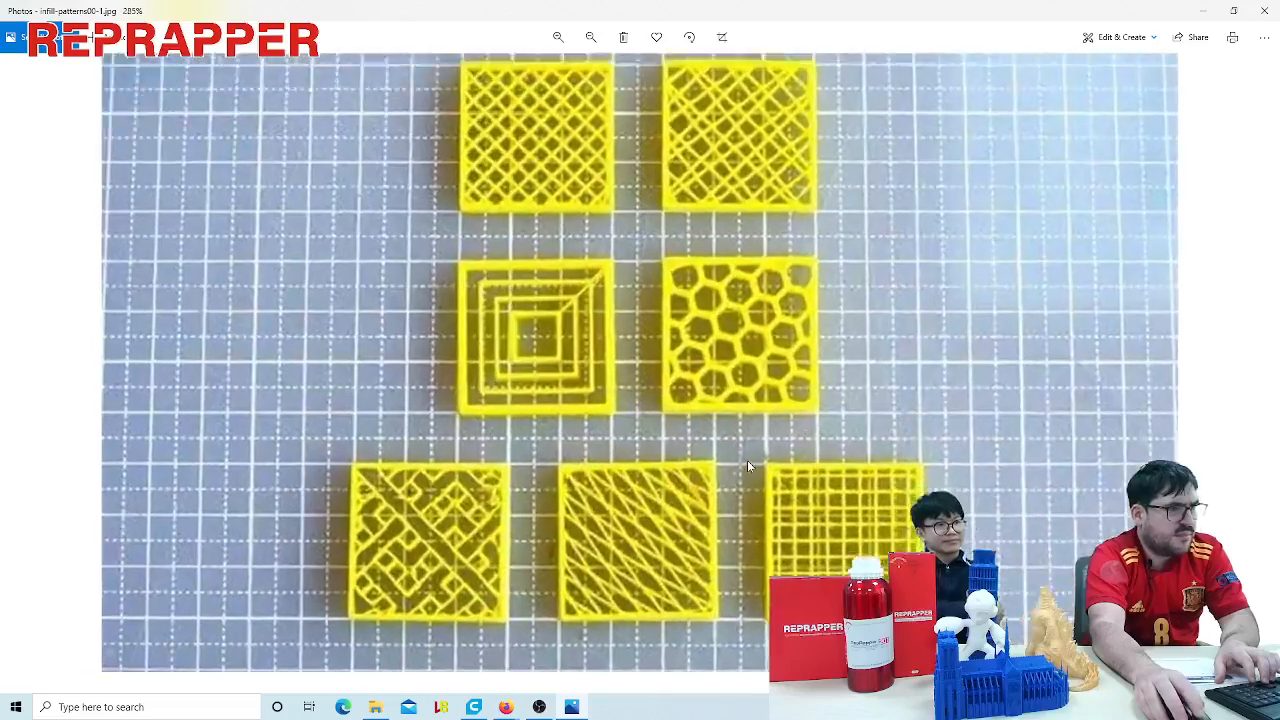
{"action": "scroll", "coordinate": [757, 474], "scroll_direction": "down", "scroll_amount": 2, "text": "ctrl"}
{"action": "scroll", "coordinate": [757, 474], "scroll_direction": "down", "scroll_amount": 3, "text": "ctrl"}
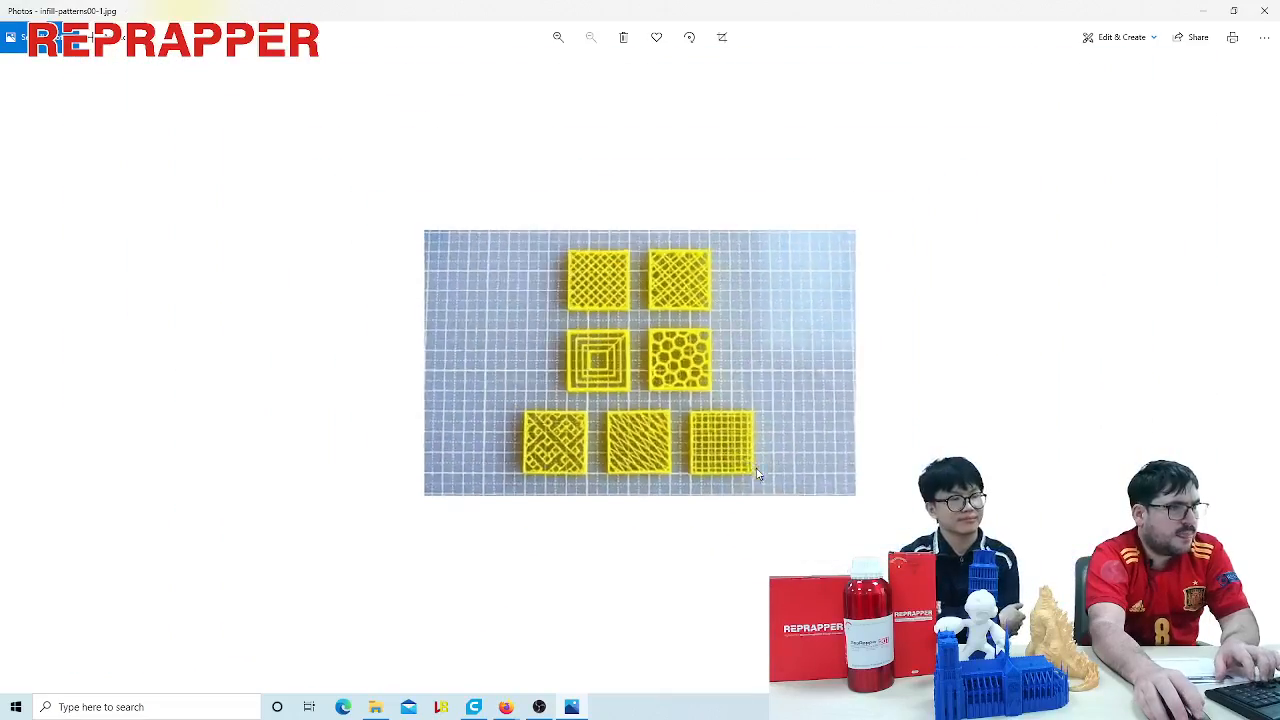
- View the 12%, 30% and 50% infill comparison and the labelled infill pattern chart, and close the photo viewer
{"action": "key", "text": "Left"}
{"action": "scroll", "coordinate": [600, 460], "scroll_direction": "up", "scroll_amount": 3, "text": "ctrl"}
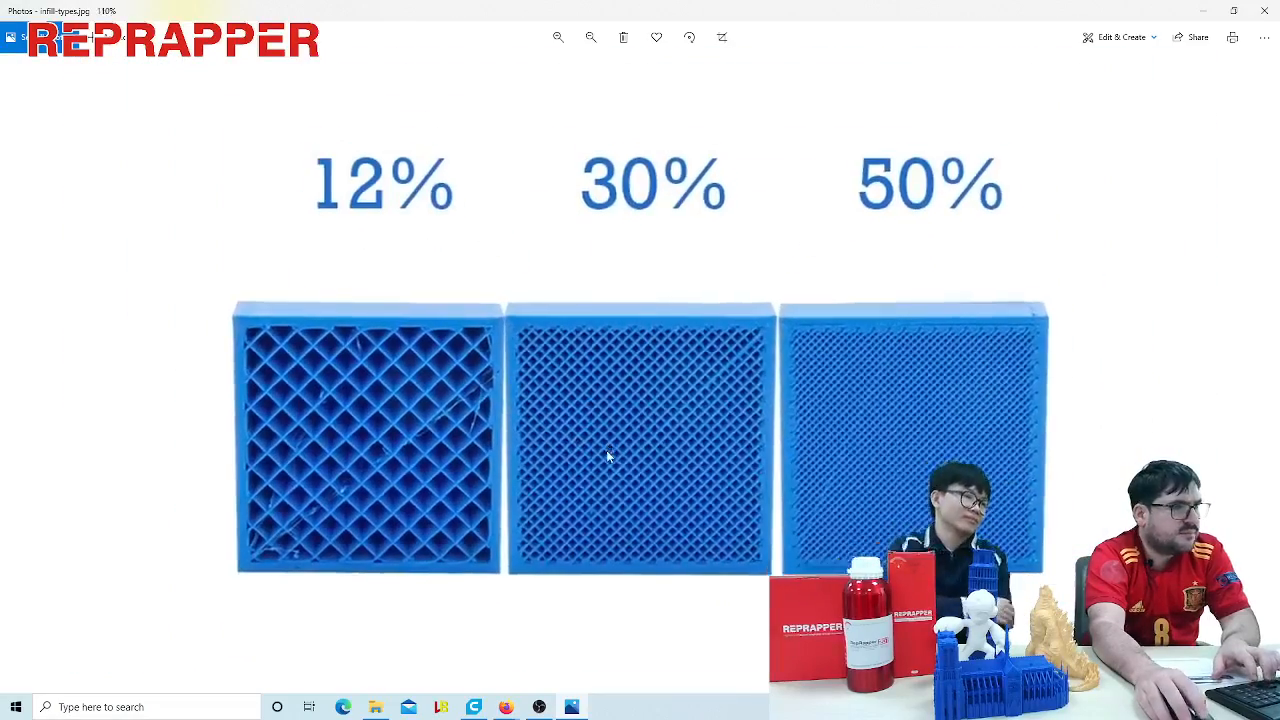
{"action": "key", "text": "Right"}
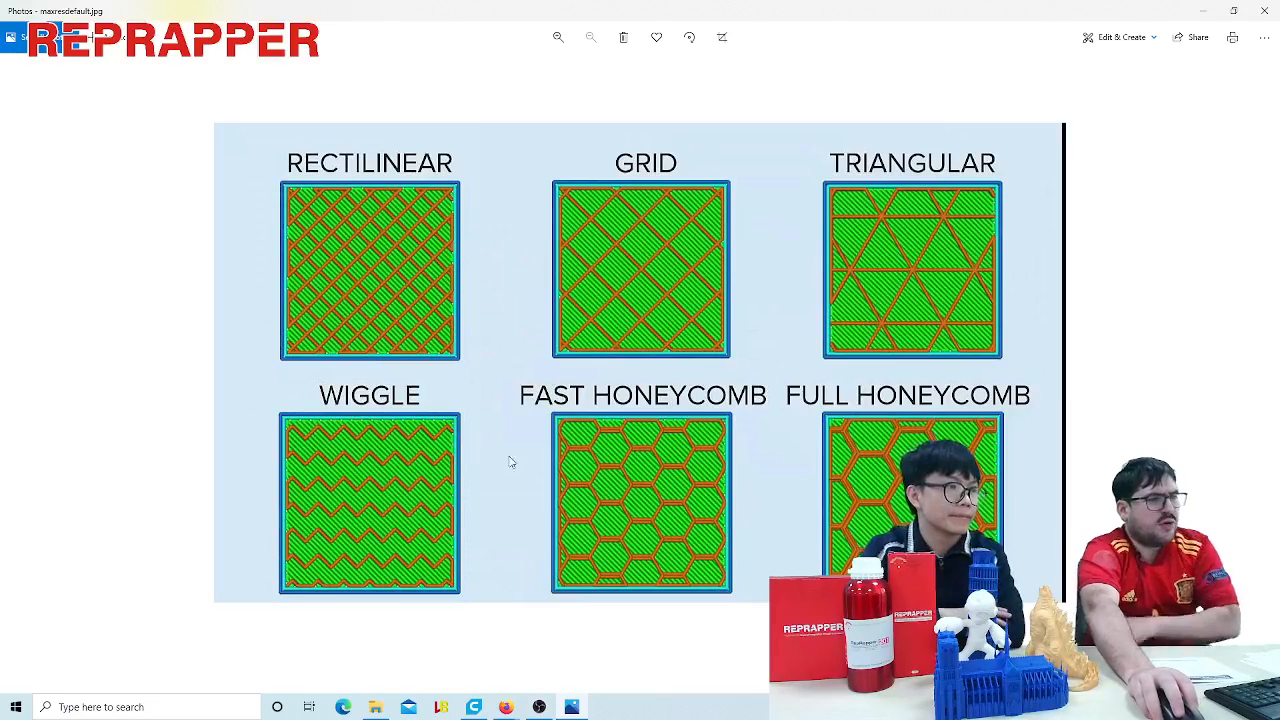
{"action": "left_click", "coordinate": [1264, 10]}
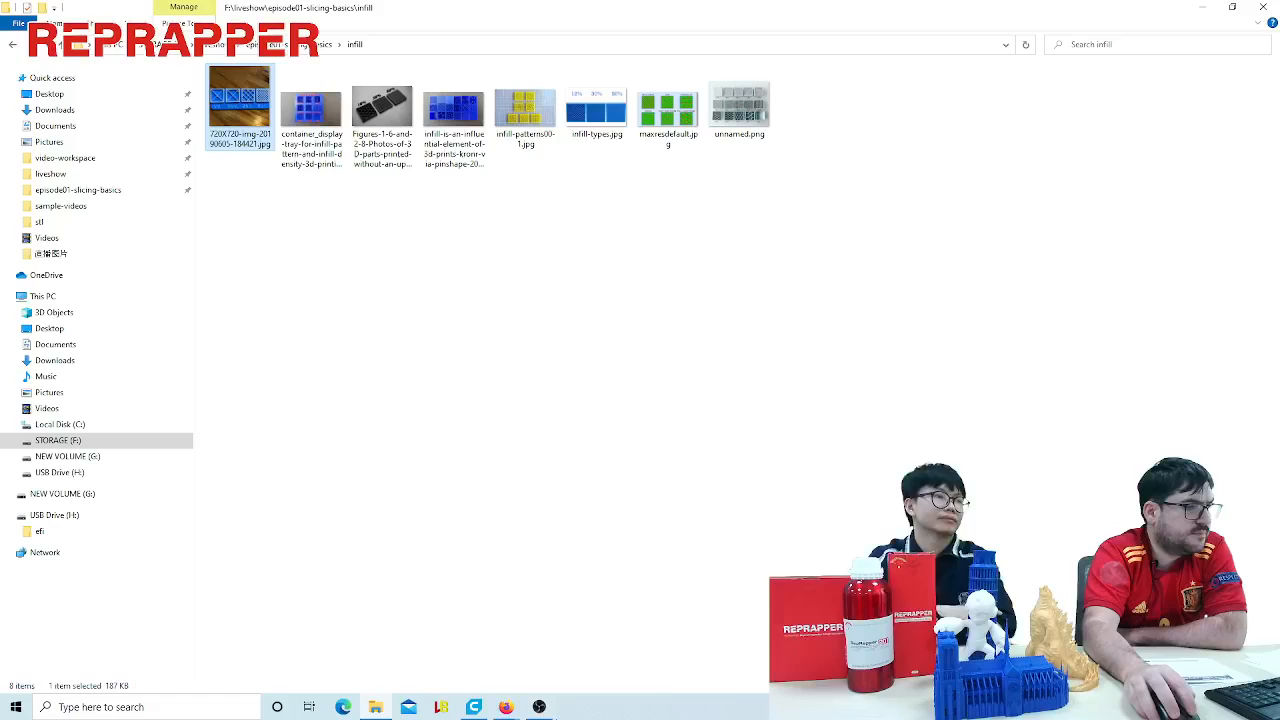
- Return to Cura and open the printing temperature value for editing
{"action": "left_click", "coordinate": [474, 707]}
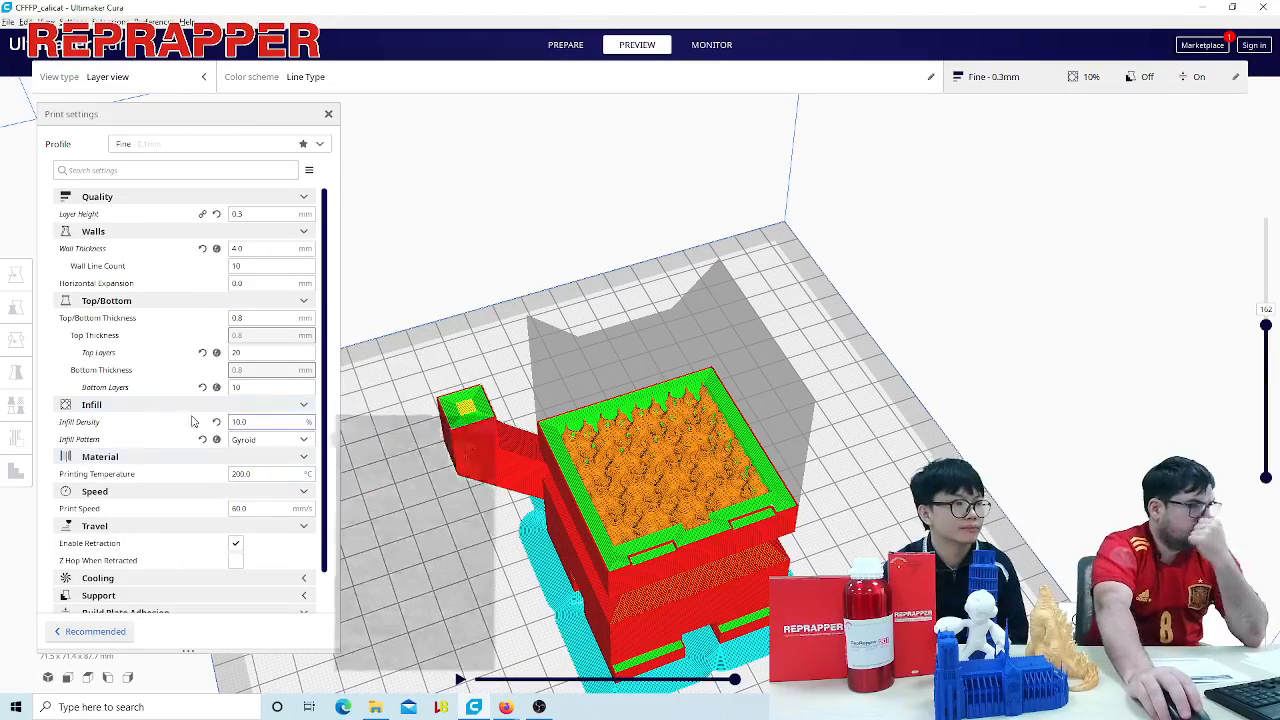
{"action": "scroll", "coordinate": [212, 412], "scroll_direction": "down", "scroll_amount": 1}
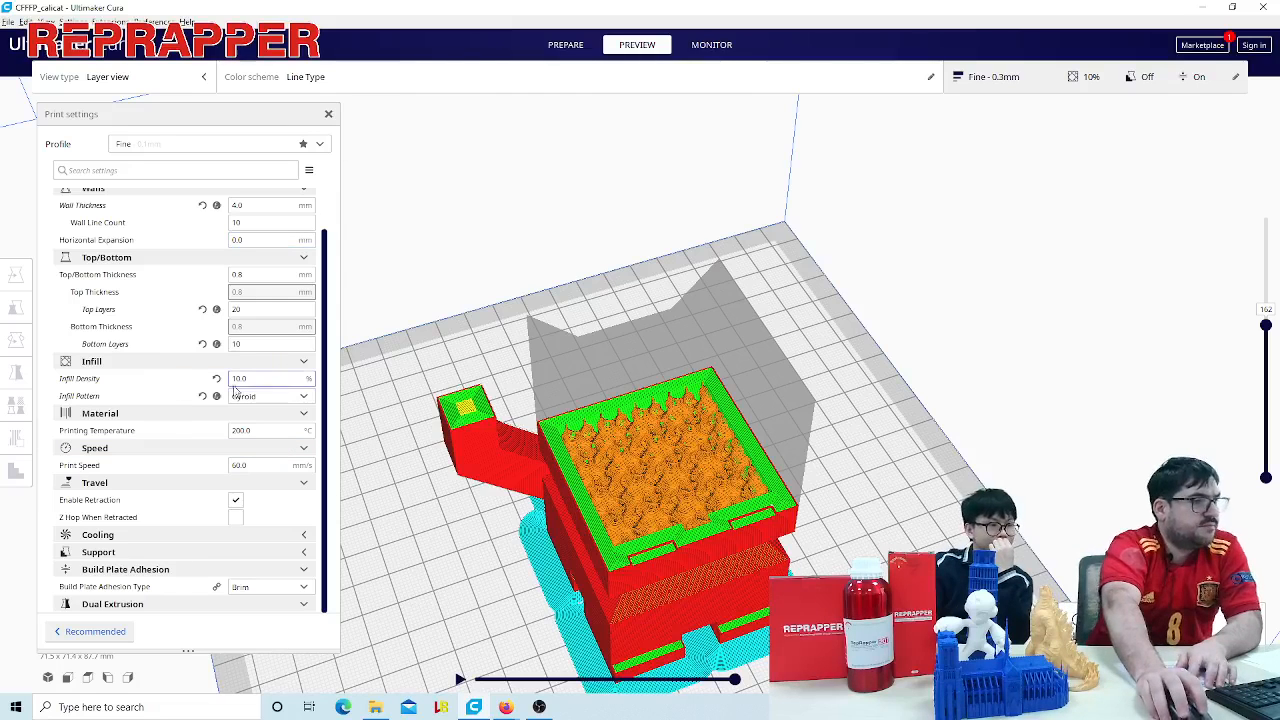
{"action": "left_click", "coordinate": [253, 430]}
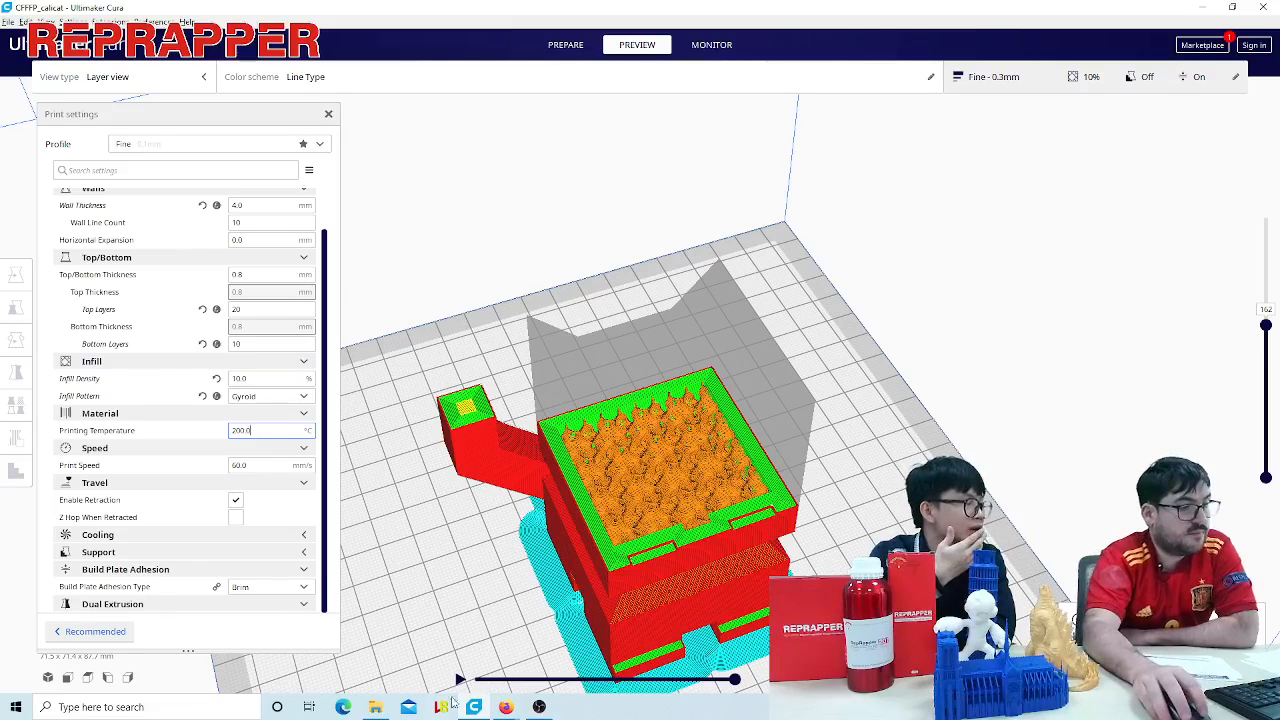
- Switch to File Explorer and open the temperature tower photo from the temperatures folder of episode01-slicing-basics
{"action": "left_click", "coordinate": [375, 707]}
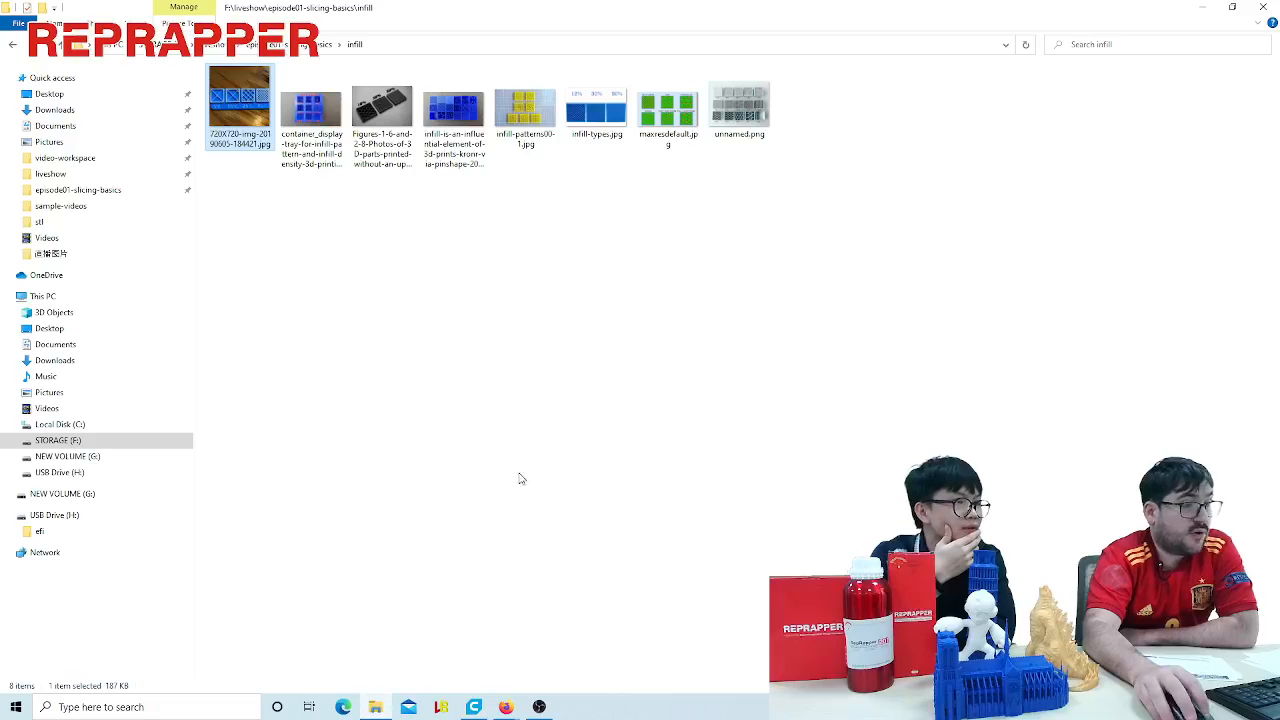
{"action": "left_click", "coordinate": [322, 45]}
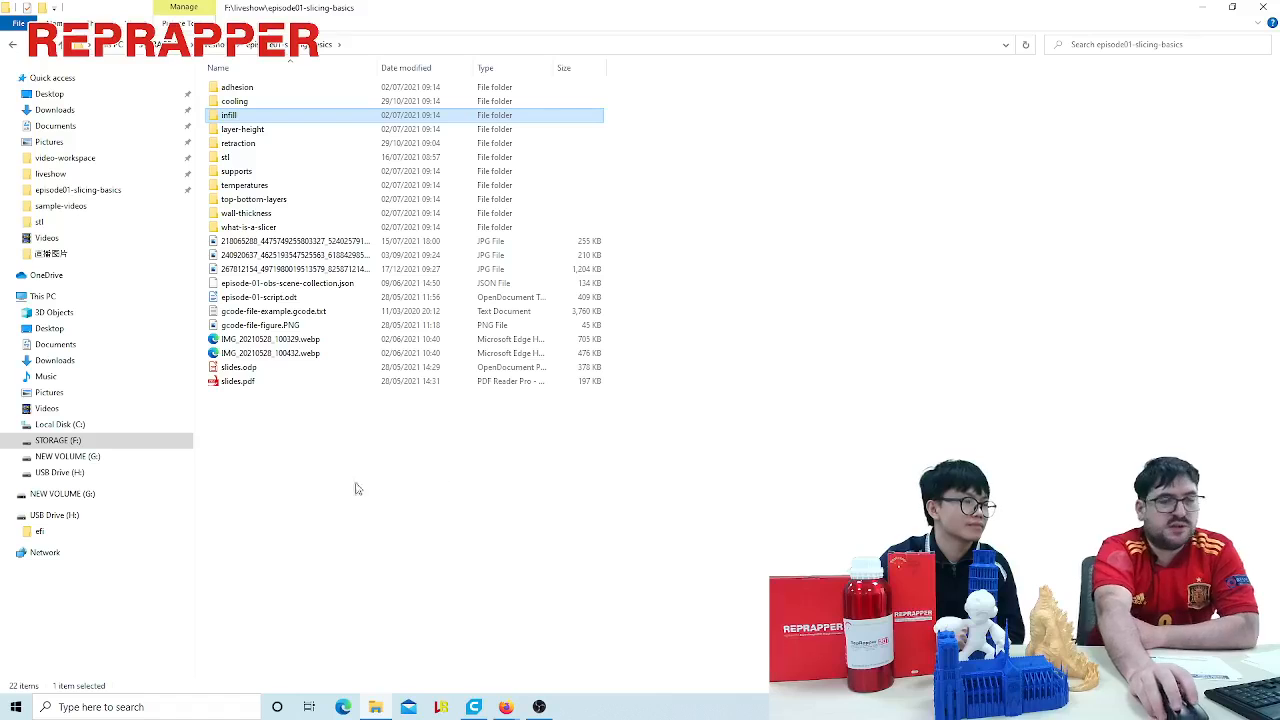
{"action": "left_click", "coordinate": [262, 199]}
{"action": "double_click", "coordinate": [266, 186]}
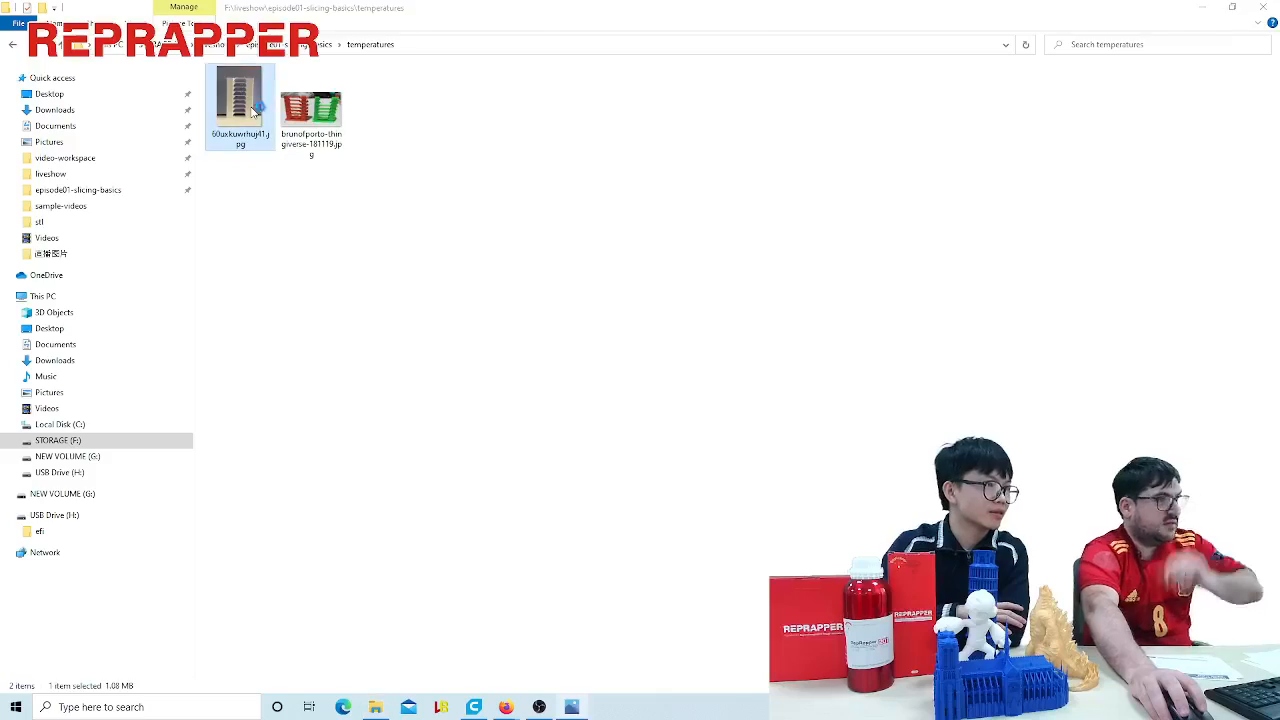
{"action": "double_click", "coordinate": [252, 112]}
- Examine the temperature tower up close, from the whole tower down to its 205 to 220 degree levels
{"action": "scroll", "coordinate": [607, 340], "scroll_direction": "up", "scroll_amount": 2}
{"action": "scroll", "coordinate": [628, 348], "scroll_direction": "down", "scroll_amount": 3}
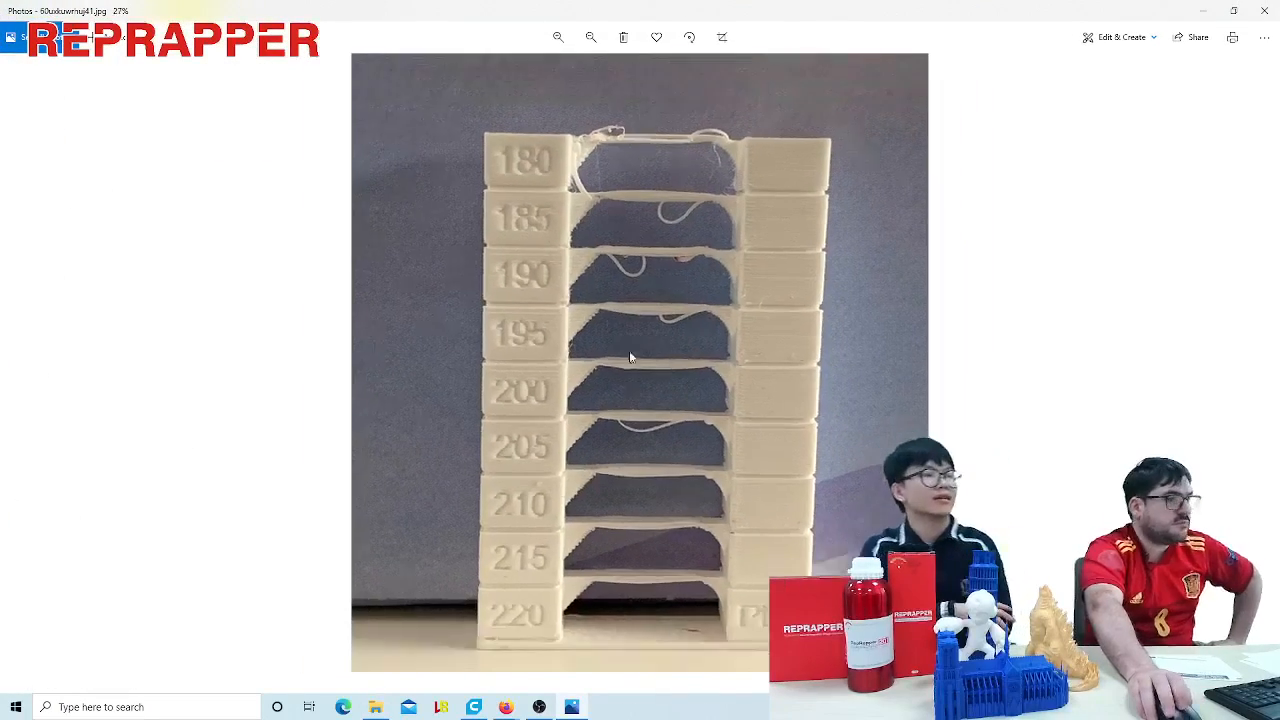
{"action": "scroll", "coordinate": [647, 499], "scroll_direction": "up", "scroll_amount": 1}
{"action": "scroll", "coordinate": [690, 480], "scroll_direction": "up", "scroll_amount": 2}
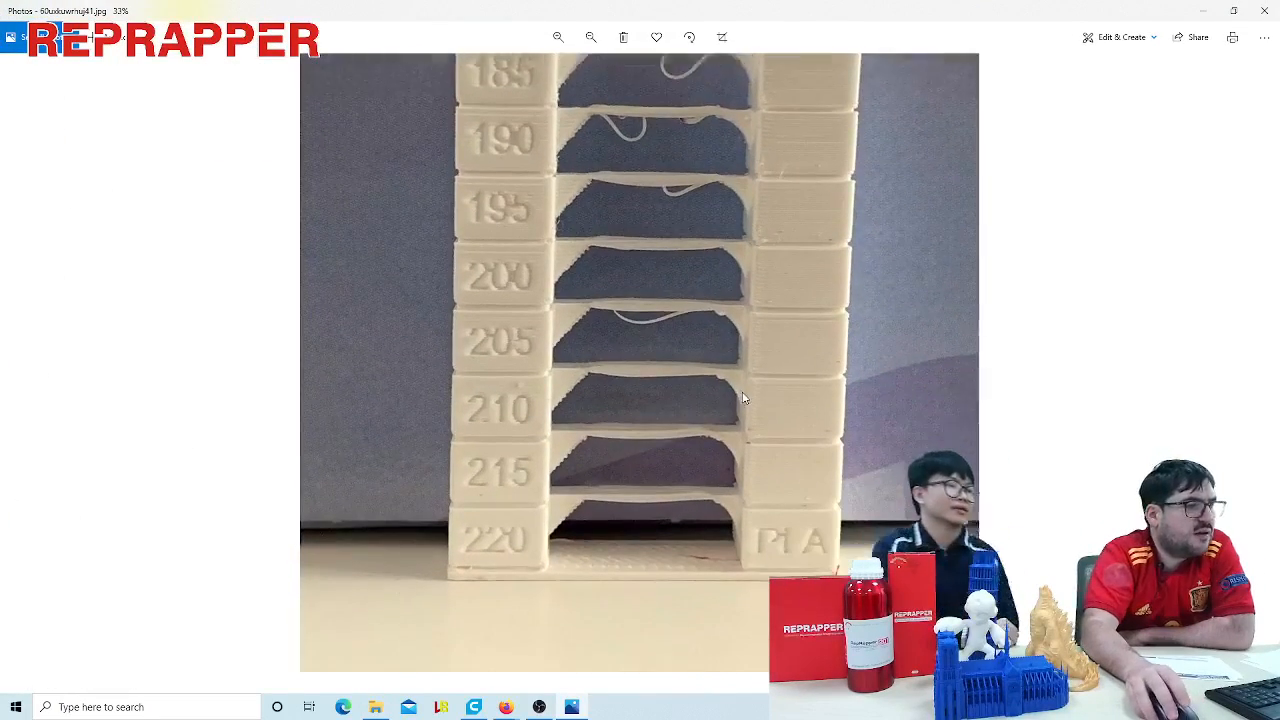
{"action": "scroll", "coordinate": [760, 400], "scroll_direction": "up", "scroll_amount": 1}
{"action": "scroll", "coordinate": [771, 423], "scroll_direction": "up", "scroll_amount": 1}
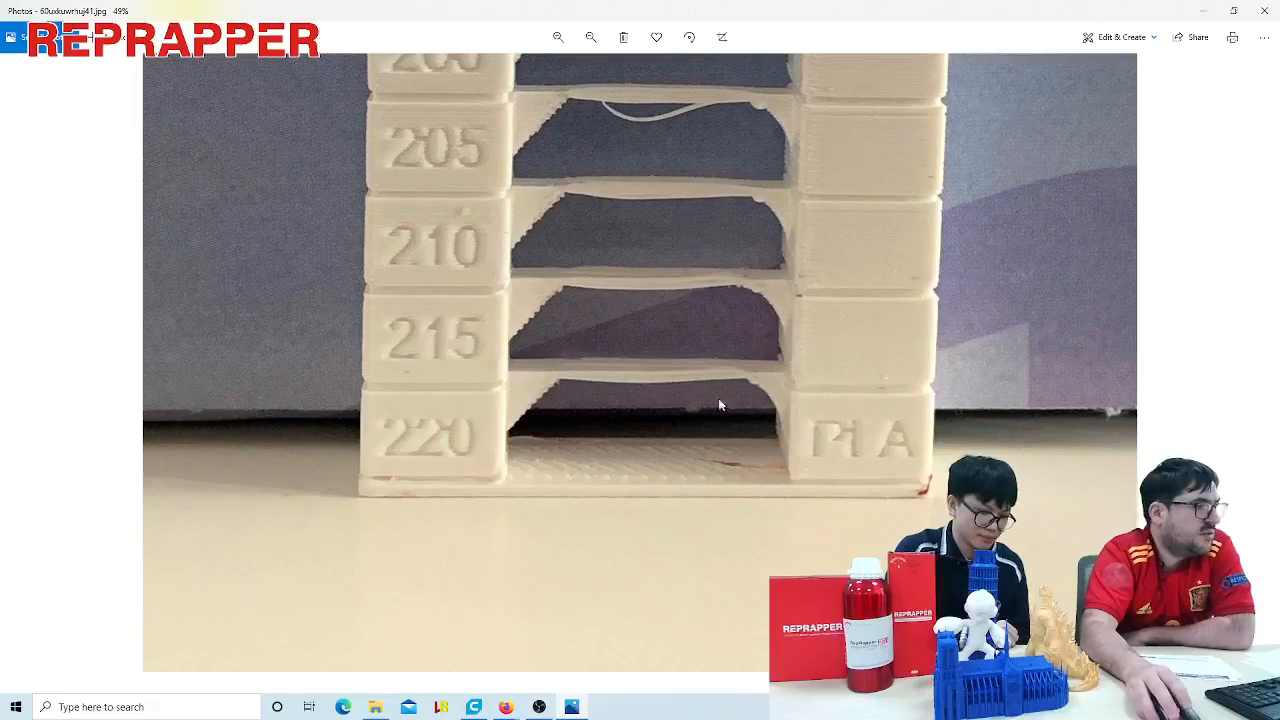
- Compare the temperature tower's bridges and numbered blocks from the 180 degree level down to the 220 degree base
{"action": "left_click_drag", "start_coordinate": [572, 232], "coordinate": [570, 466]}
{"action": "left_click_drag", "start_coordinate": [540, 274], "coordinate": [549, 493]}
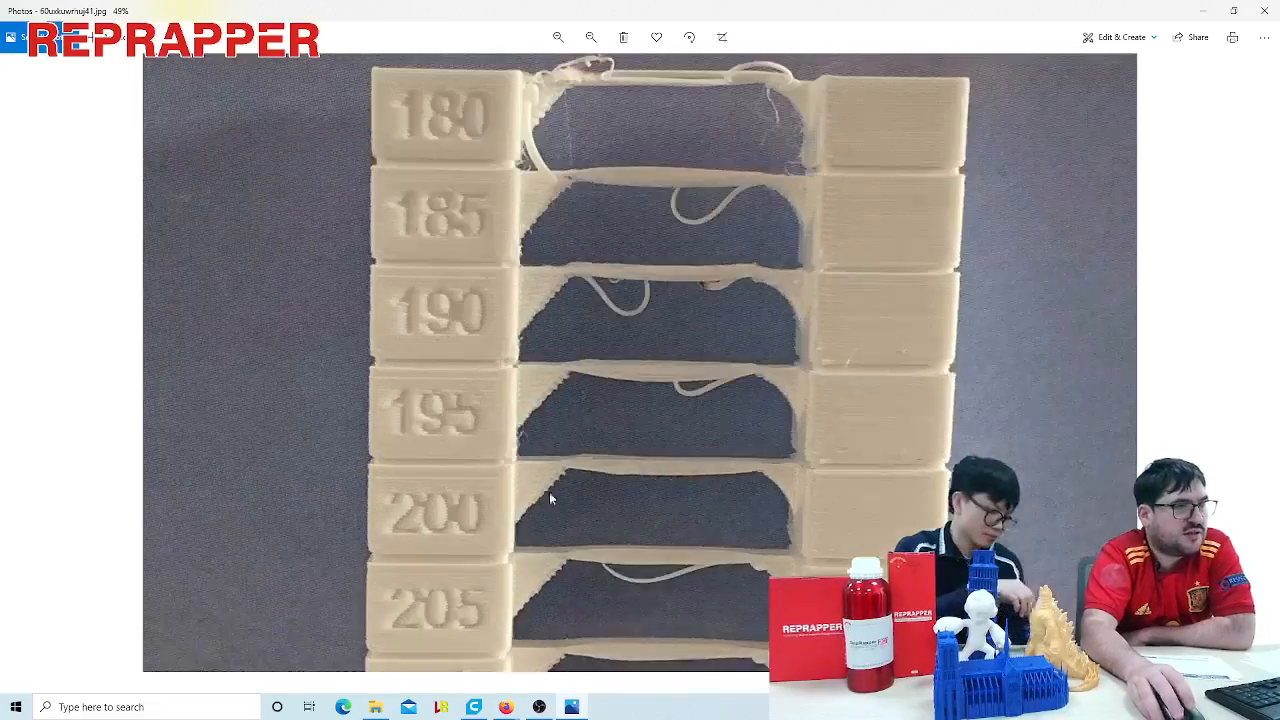
{"action": "left_click_drag", "start_coordinate": [504, 233], "coordinate": [501, 294]}
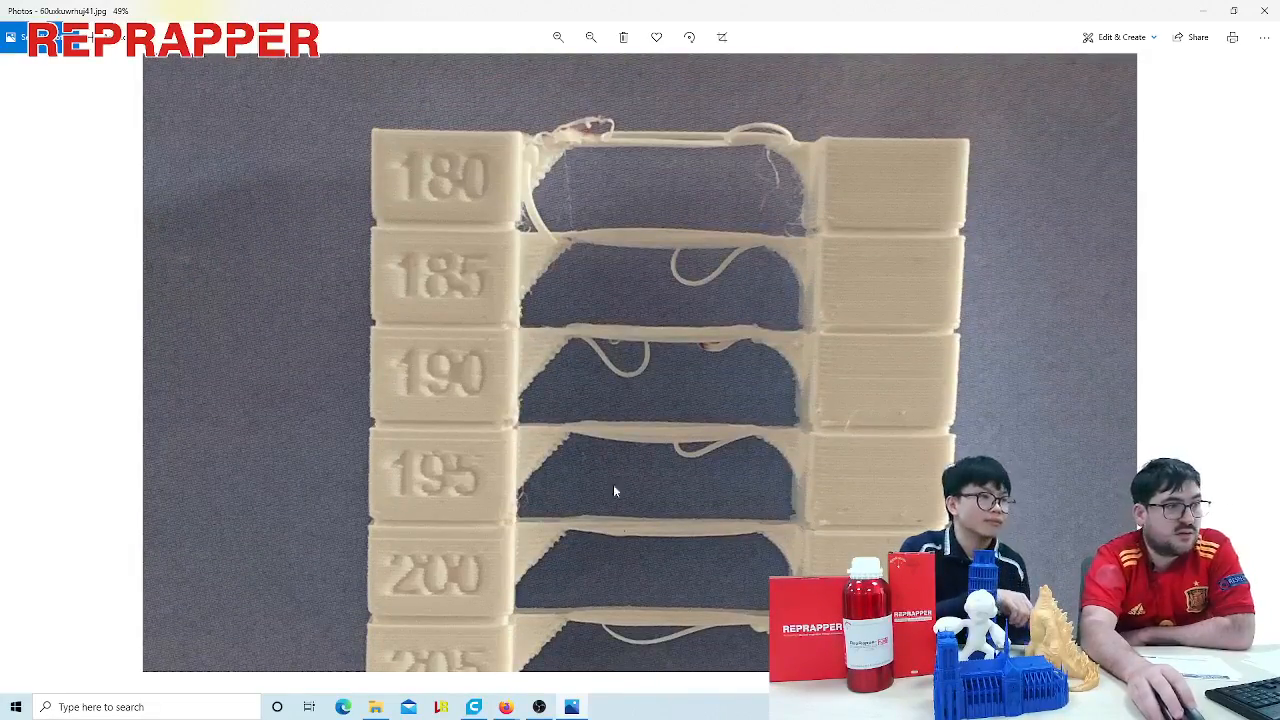
{"action": "left_click_drag", "start_coordinate": [614, 488], "coordinate": [622, 200]}
{"action": "left_click_drag", "start_coordinate": [643, 520], "coordinate": [633, 350]}
{"action": "scroll", "coordinate": [506, 420], "scroll_direction": "up", "scroll_amount": 2}
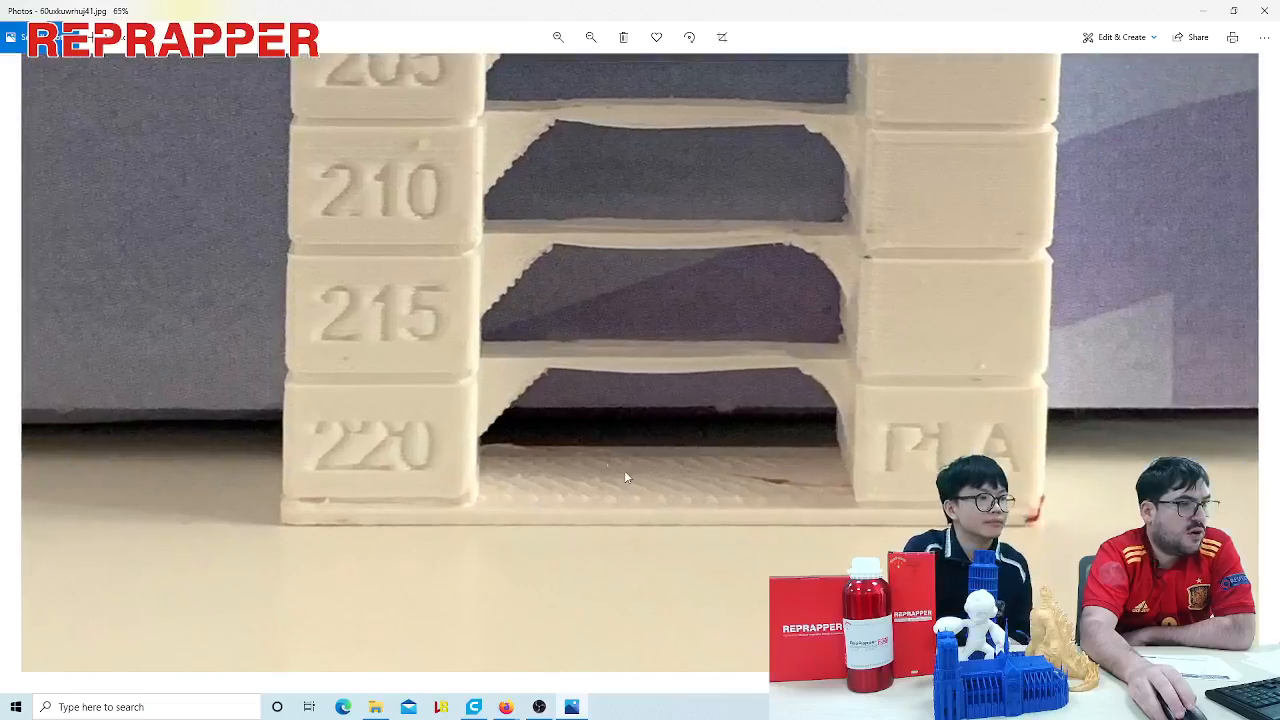
{"action": "scroll", "coordinate": [460, 383], "scroll_direction": "up", "scroll_amount": 1}
{"action": "left_click_drag", "start_coordinate": [489, 322], "coordinate": [486, 536]}
{"action": "left_click_drag", "start_coordinate": [462, 405], "coordinate": [465, 578]}
{"action": "left_click_drag", "start_coordinate": [470, 391], "coordinate": [512, 225]}
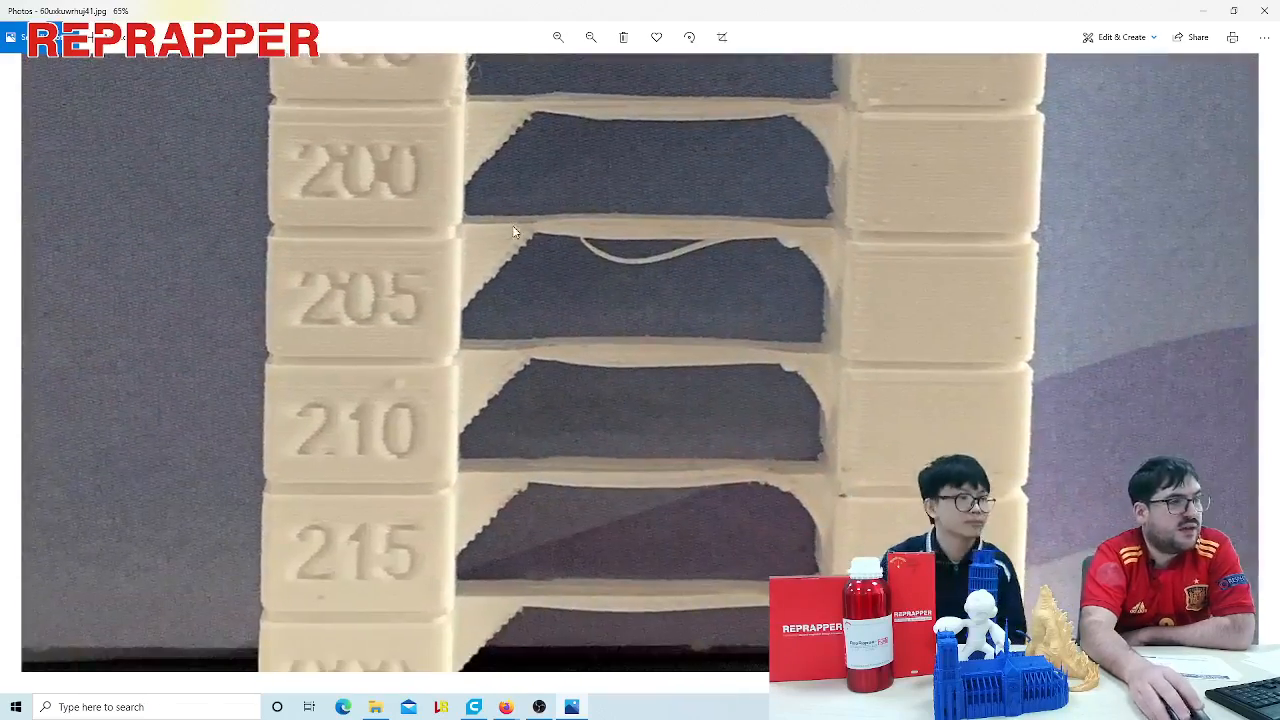
{"action": "left_click_drag", "start_coordinate": [480, 520], "coordinate": [476, 243]}
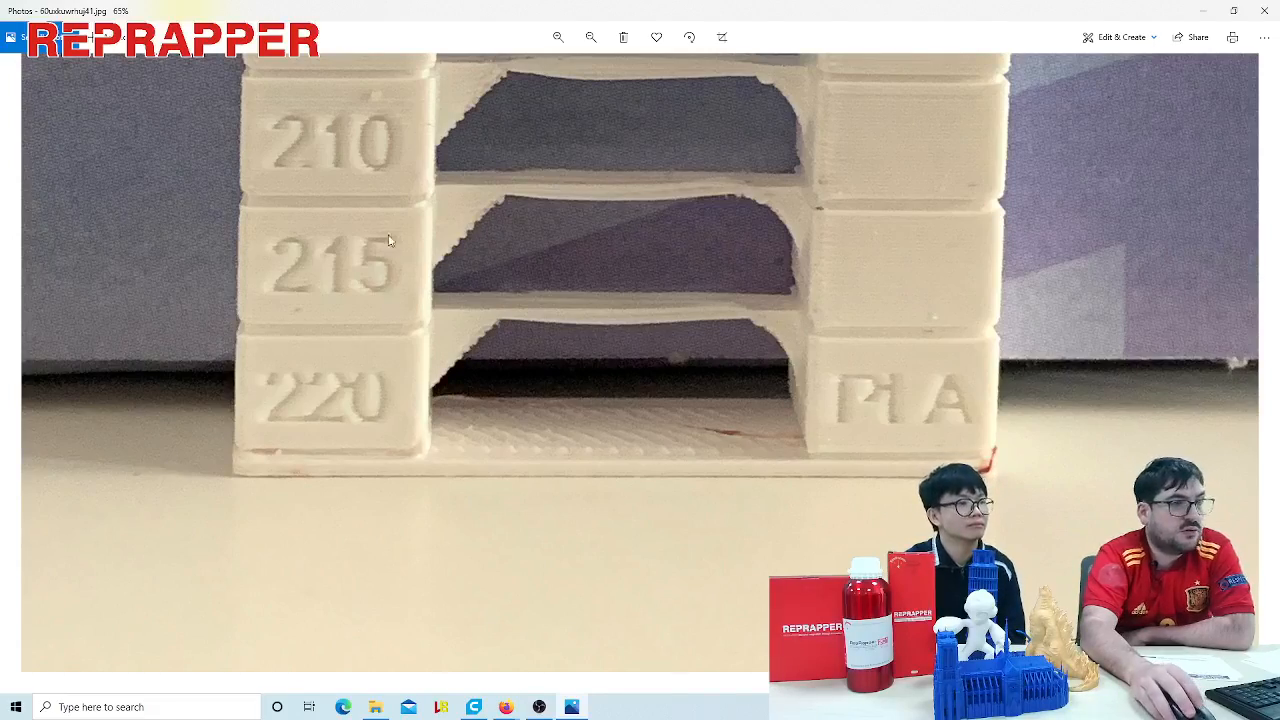
- Examine the stringing on the tower's 180 to 195 degree levels against the bridges of the 205 to 220 degree levels
{"action": "left_click_drag", "start_coordinate": [390, 240], "coordinate": [380, 468]}
{"action": "left_click_drag", "start_coordinate": [355, 240], "coordinate": [349, 466]}
{"action": "left_click_drag", "start_coordinate": [390, 273], "coordinate": [402, 489]}
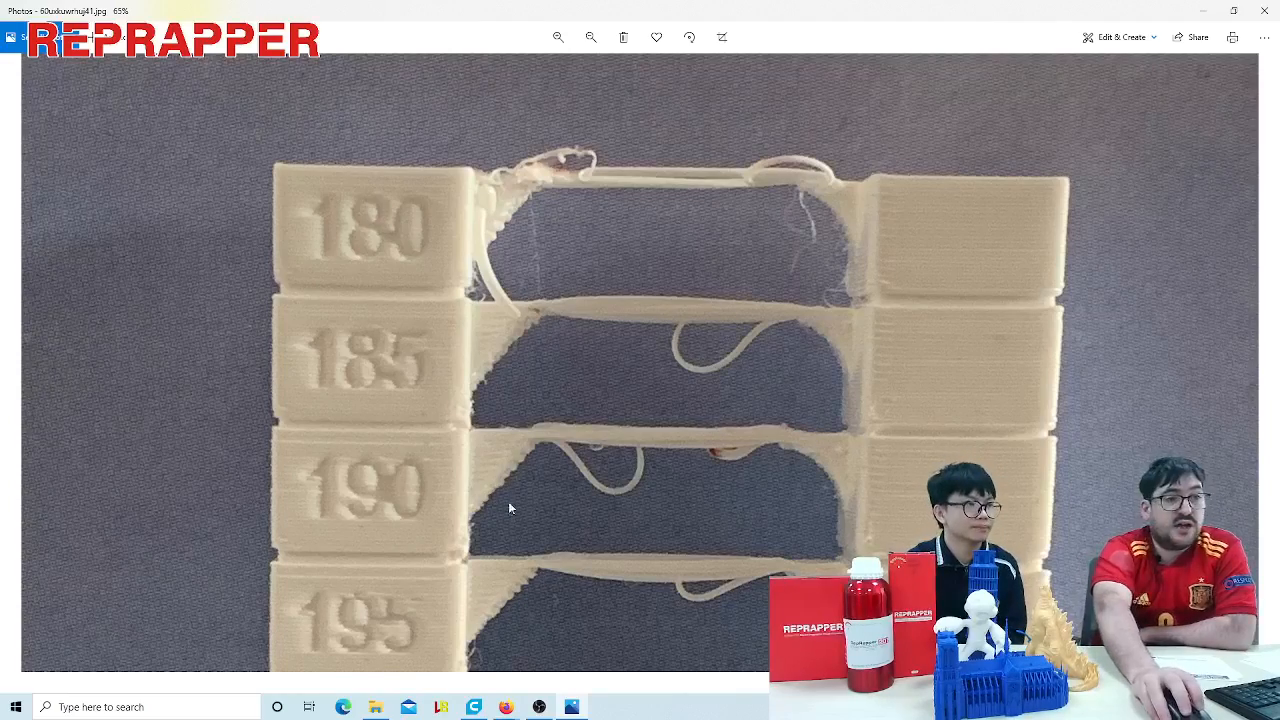
{"action": "left_click_drag", "start_coordinate": [831, 515], "coordinate": [785, 260]}
{"action": "left_click_drag", "start_coordinate": [708, 395], "coordinate": [722, 160]}
{"action": "left_click_drag", "start_coordinate": [650, 420], "coordinate": [648, 176]}
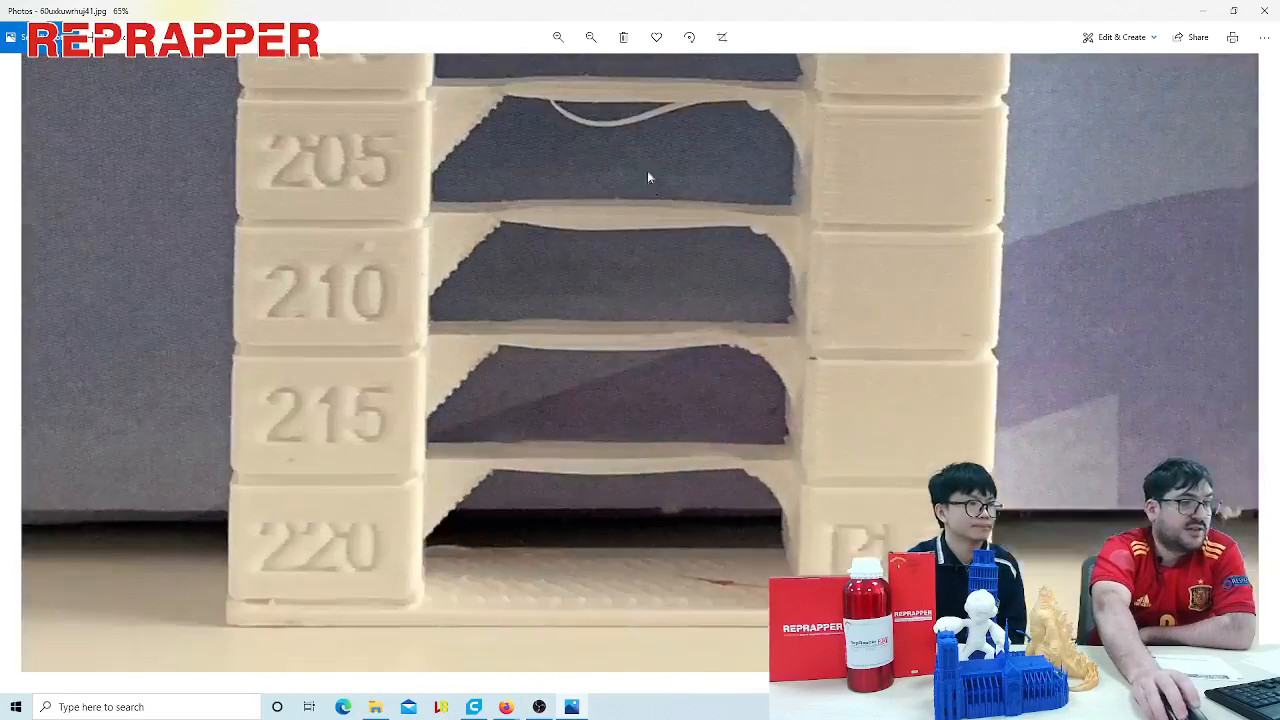
{"action": "scroll", "coordinate": [679, 295], "scroll_direction": "down", "scroll_amount": 2}
{"action": "scroll", "coordinate": [674, 294], "scroll_direction": "down", "scroll_amount": 1}
{"action": "scroll", "coordinate": [664, 310], "scroll_direction": "up", "scroll_amount": 4}
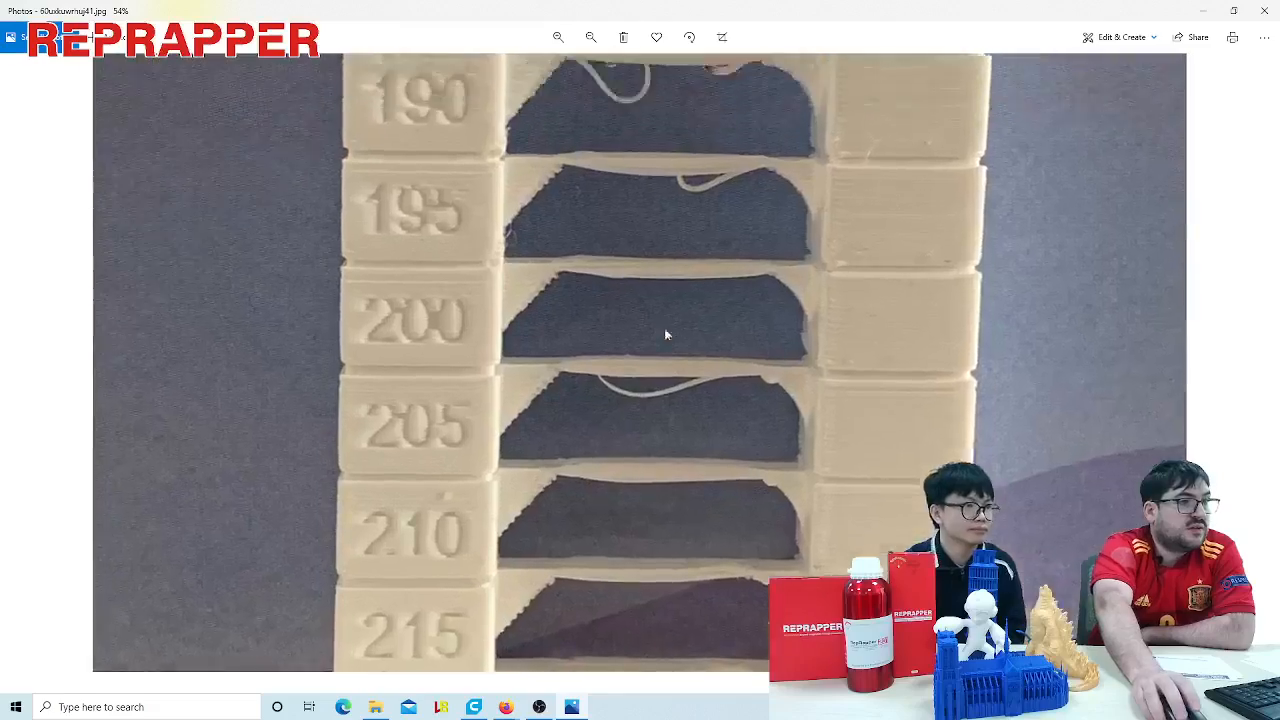
- Inspect the 180 degree bridge and its loose strands at close range, followed by the tower's 210, 215 and 220 degree levels
{"action": "scroll", "coordinate": [620, 350], "scroll_direction": "up", "scroll_amount": 3}
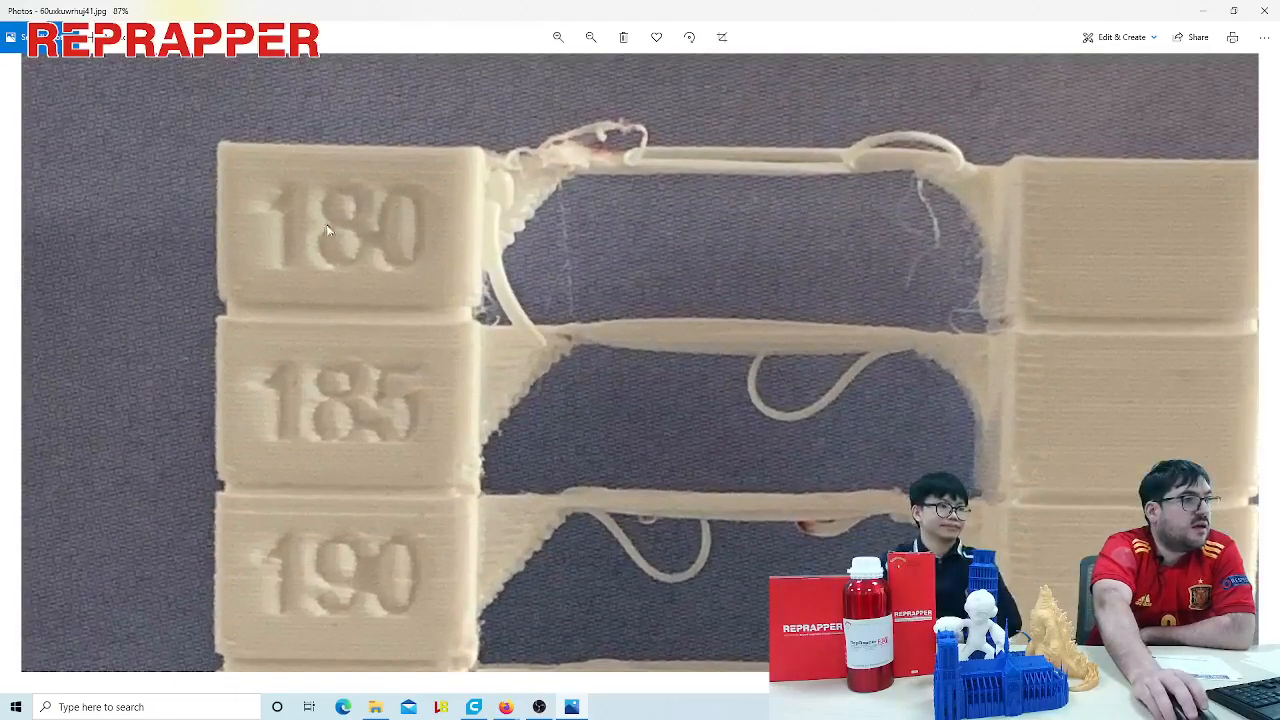
{"action": "scroll", "coordinate": [732, 281], "scroll_direction": "up", "scroll_amount": 3}
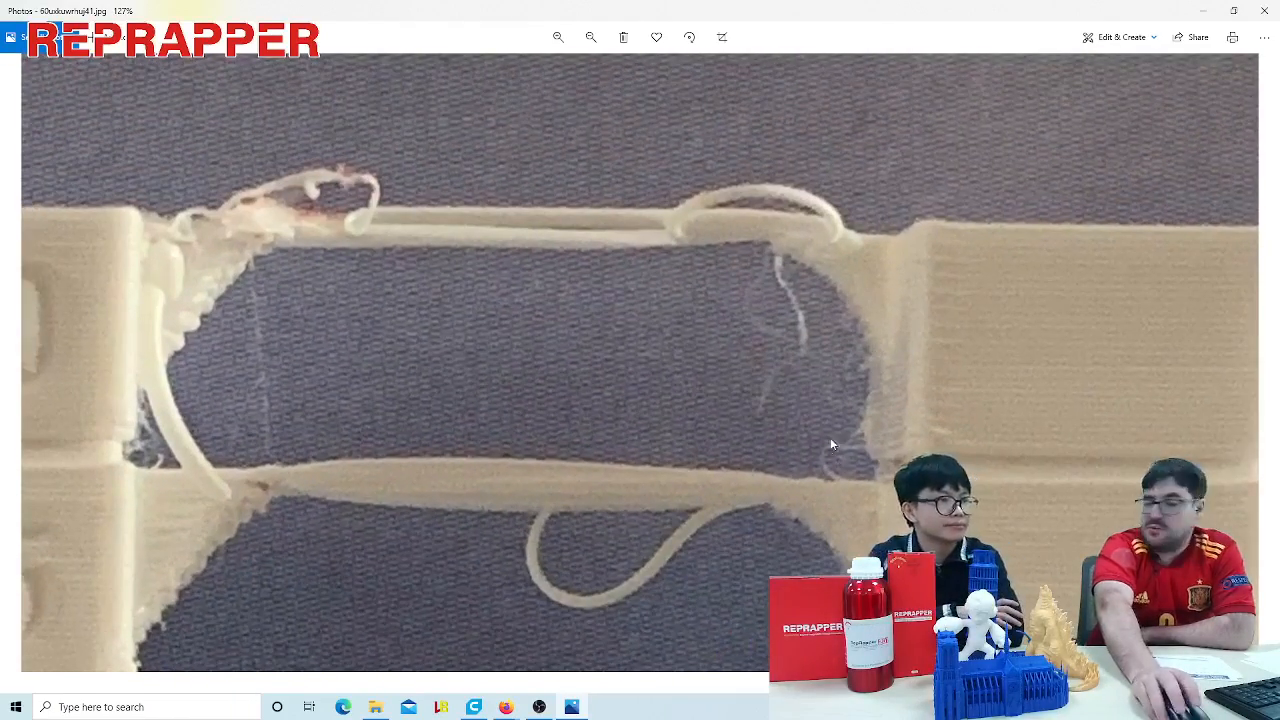
{"action": "scroll", "coordinate": [834, 424], "scroll_direction": "down", "scroll_amount": 1}
{"action": "scroll", "coordinate": [786, 445], "scroll_direction": "down", "scroll_amount": 1}
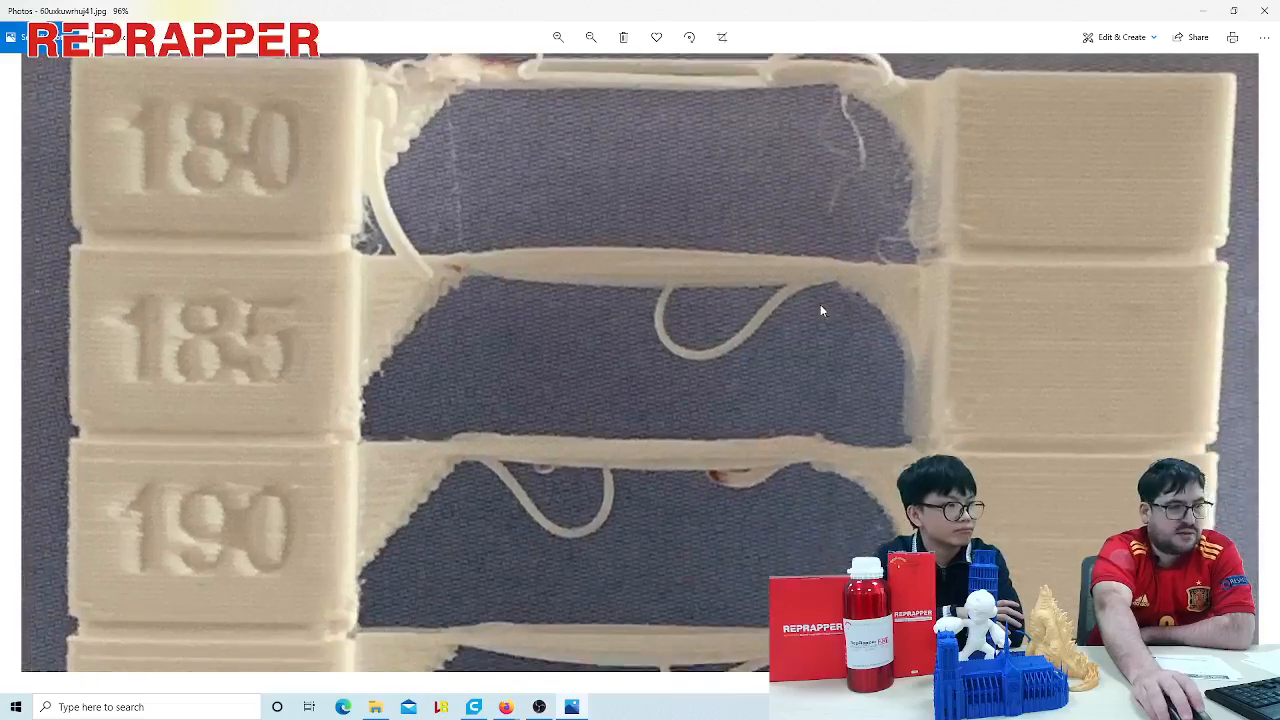
{"action": "scroll", "coordinate": [830, 400], "scroll_direction": "down", "scroll_amount": 2}
{"action": "left_click_drag", "start_coordinate": [745, 492], "coordinate": [766, 368]}
{"action": "left_click_drag", "start_coordinate": [678, 457], "coordinate": [694, 375]}
{"action": "left_click_drag", "start_coordinate": [770, 490], "coordinate": [769, 240]}
{"action": "left_click_drag", "start_coordinate": [730, 508], "coordinate": [729, 391]}
{"action": "left_click_drag", "start_coordinate": [705, 339], "coordinate": [699, 226]}
{"action": "left_click_drag", "start_coordinate": [653, 267], "coordinate": [554, 299]}
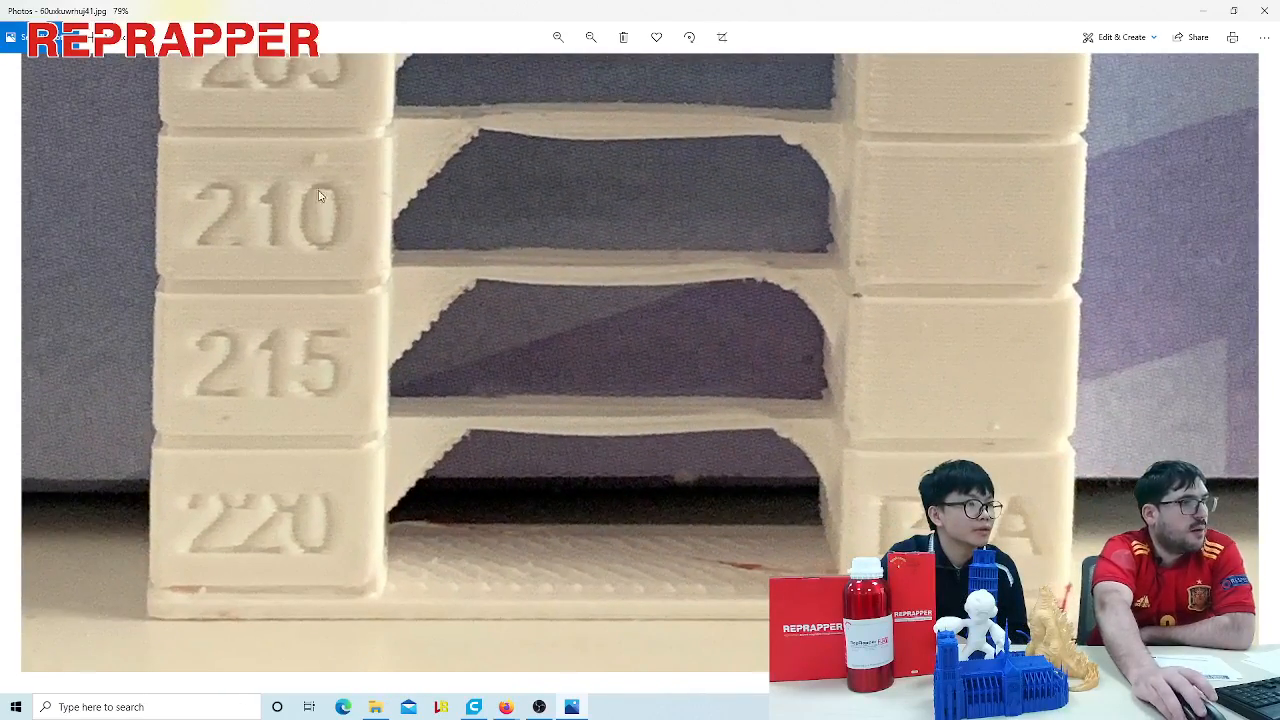